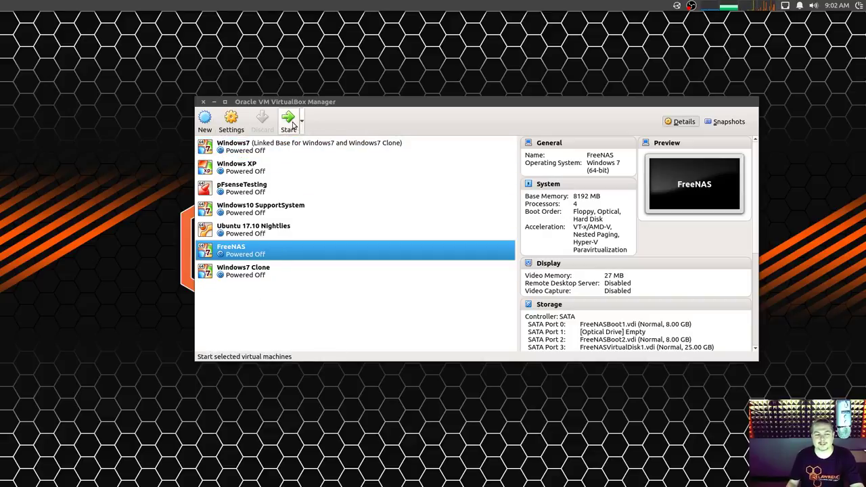
Review the FreeNAS VM's network adapter and its attached storage disks in Settings.
{"action": "left_click", "coordinate": [231, 122]}
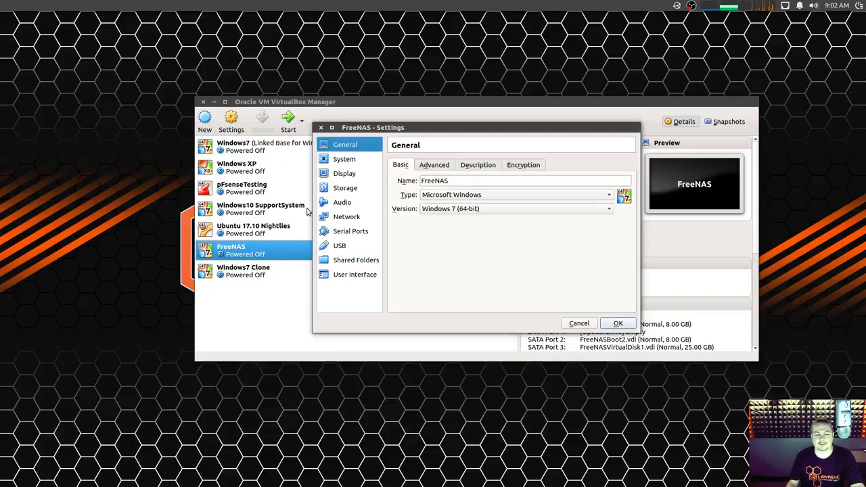
{"action": "left_click", "coordinate": [367, 217]}
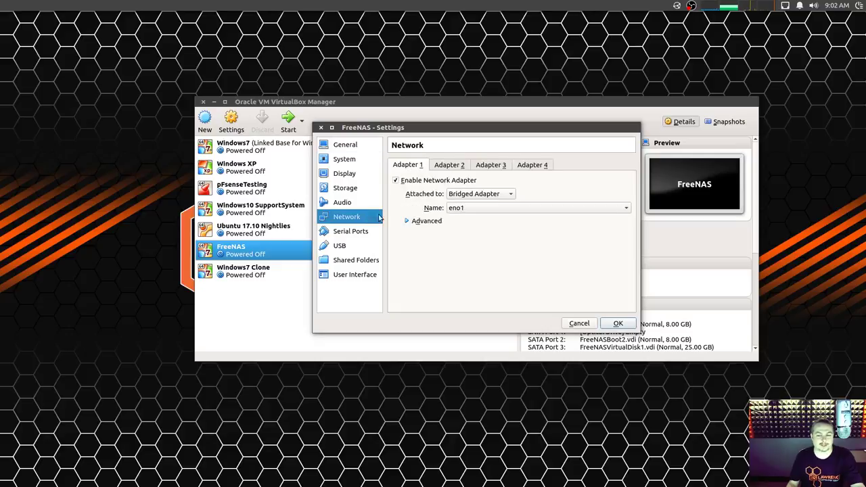
{"action": "left_click", "coordinate": [350, 191]}
{"action": "left_click_drag", "start_coordinate": [444, 224], "coordinate": [459, 279]}
{"action": "left_click", "coordinate": [454, 220]}
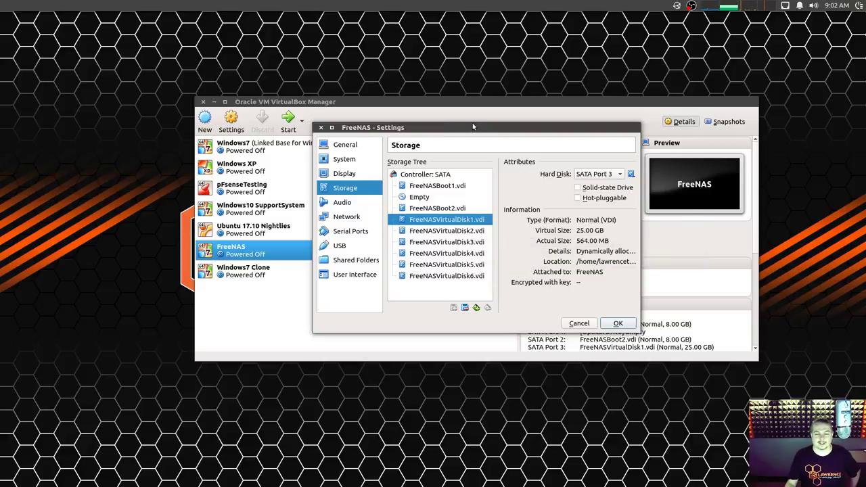
{"action": "left_click_drag", "start_coordinate": [484, 129], "coordinate": [471, 110]}
Inspect FreeNASBoot1/2 and the six FreeNASVirtualDisk data disks, then close the settings.
{"action": "left_click", "coordinate": [437, 167]}
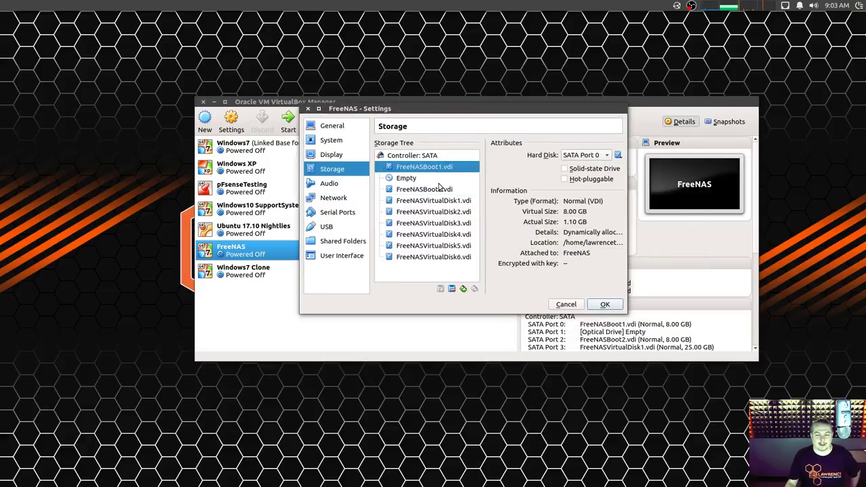
{"action": "left_click", "coordinate": [440, 189]}
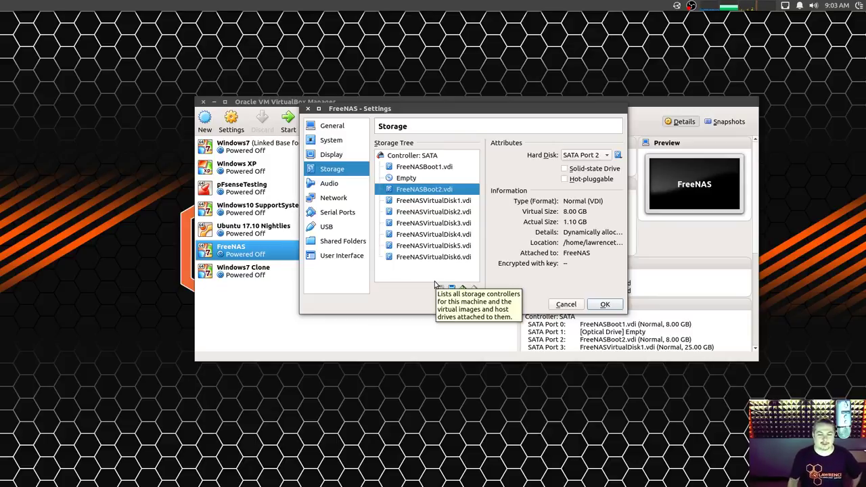
{"action": "left_click", "coordinate": [464, 201]}
{"action": "left_click", "coordinate": [465, 211]}
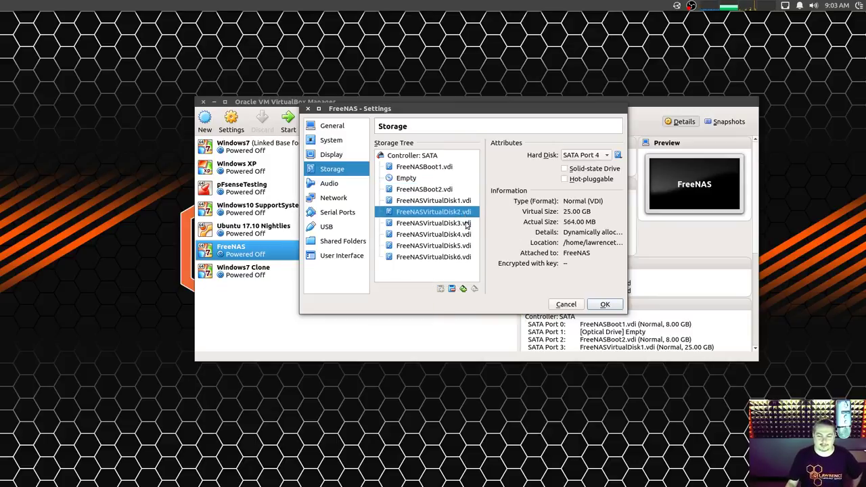
{"action": "left_click", "coordinate": [465, 223]}
{"action": "left_click", "coordinate": [464, 246]}
{"action": "left_click", "coordinate": [464, 236]}
{"action": "left_click", "coordinate": [462, 255]}
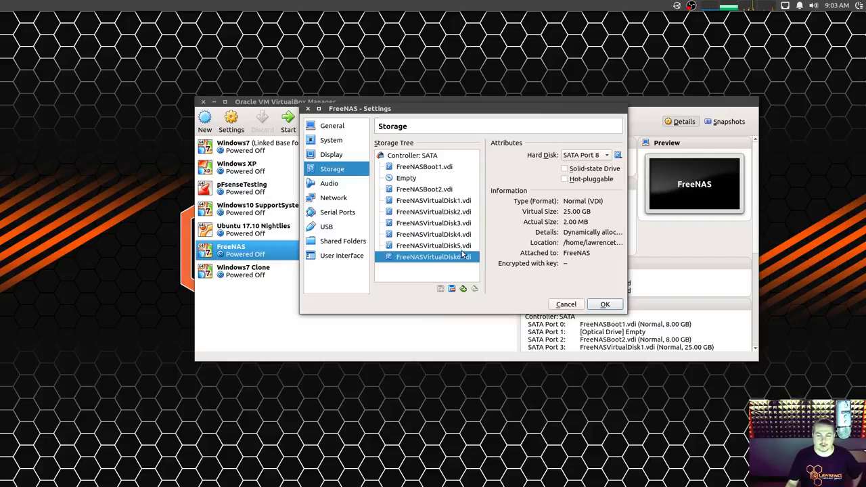
{"action": "left_click", "coordinate": [464, 245]}
{"action": "left_click", "coordinate": [464, 234]}
{"action": "left_click", "coordinate": [464, 212]}
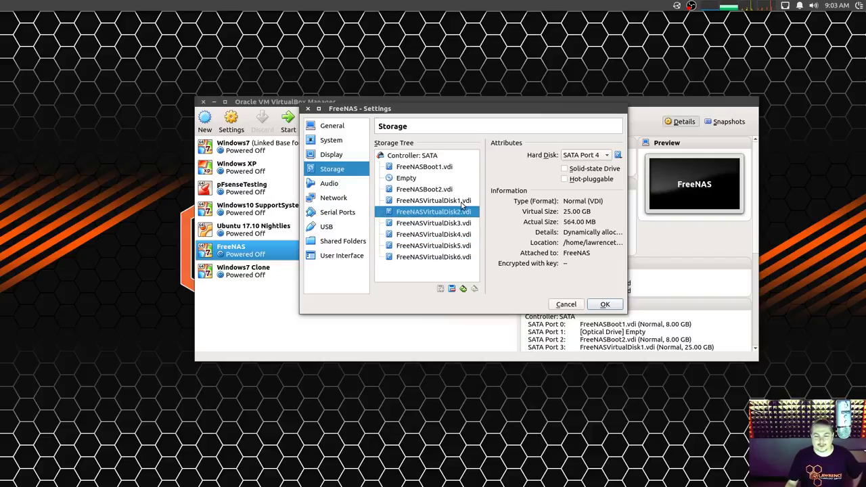
{"action": "left_click", "coordinate": [604, 305]}
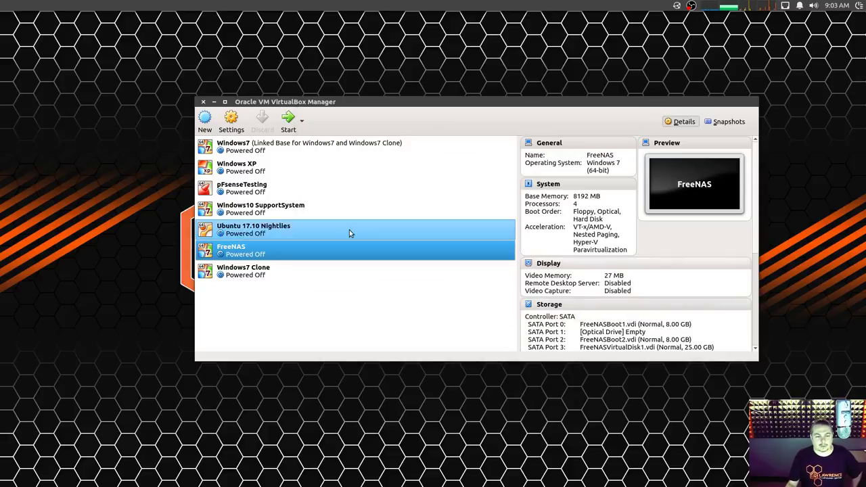
Load FreeNAS-11.0-RELEASE.iso into the empty optical drive and start the VM.
{"action": "left_click", "coordinate": [231, 122]}
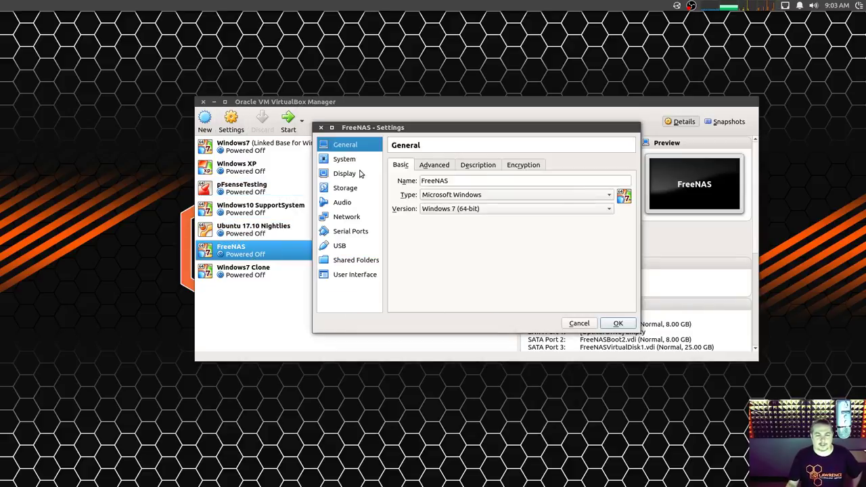
{"action": "left_click", "coordinate": [357, 189]}
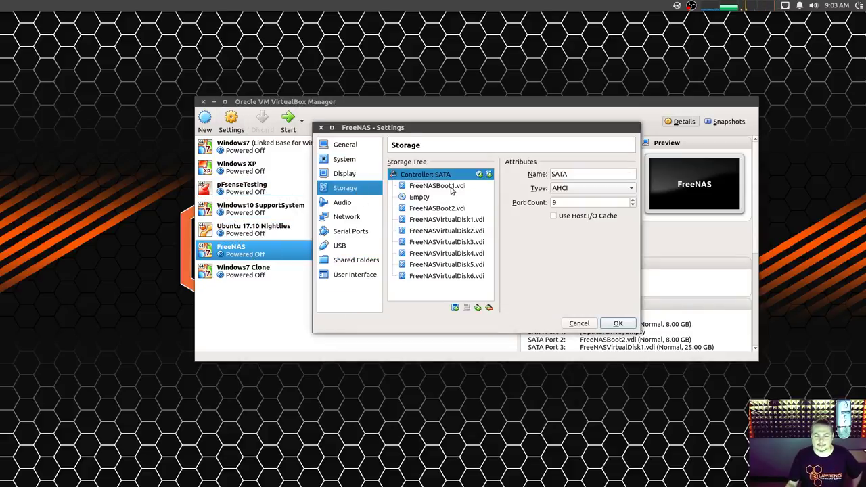
{"action": "left_click", "coordinate": [435, 196]}
{"action": "left_click", "coordinate": [630, 175]}
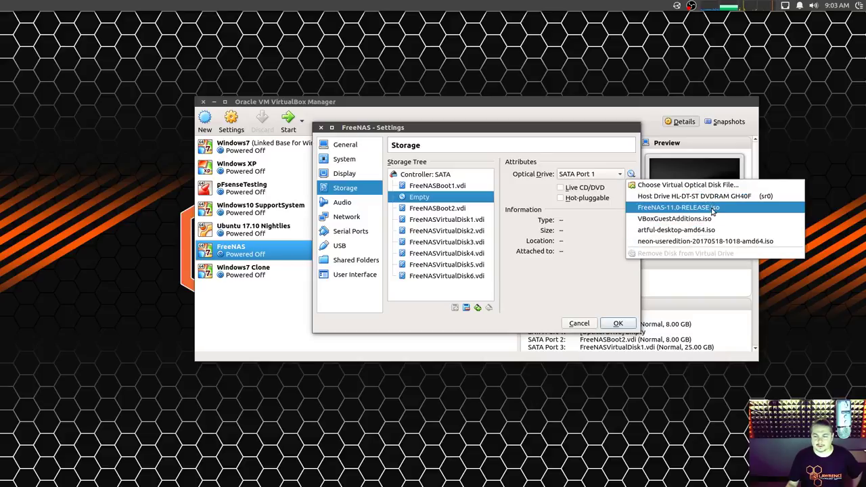
{"action": "left_click", "coordinate": [714, 210]}
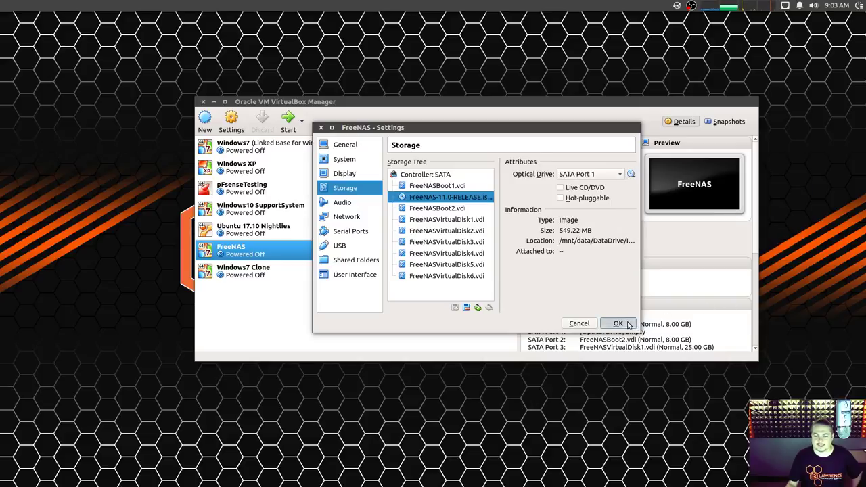
{"action": "left_click", "coordinate": [617, 323]}
{"action": "left_click", "coordinate": [289, 126]}
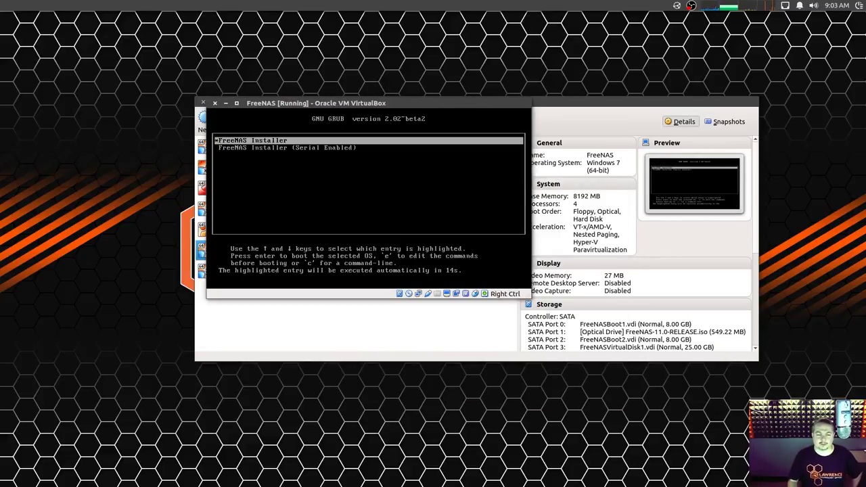
Boot the FreeNAS installer, choose Install/Upgrade, and mark ada1 alongside ada0.
{"action": "key", "text": "Return"}
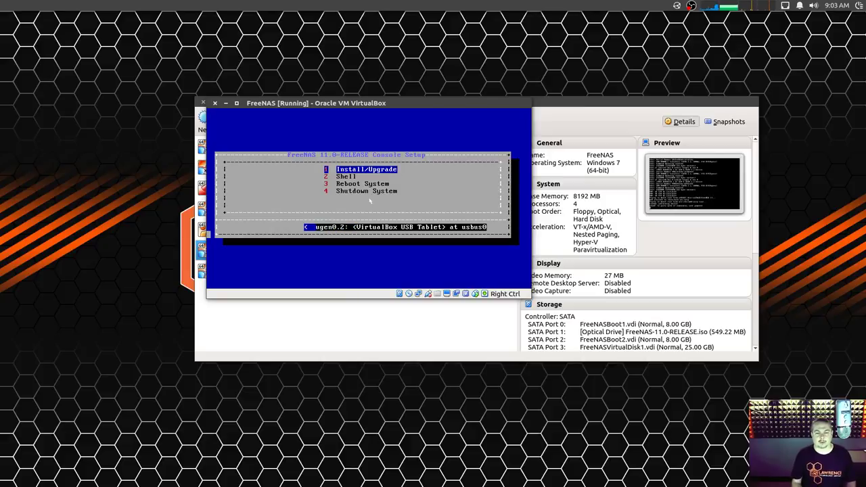
{"action": "key", "text": "Return"}
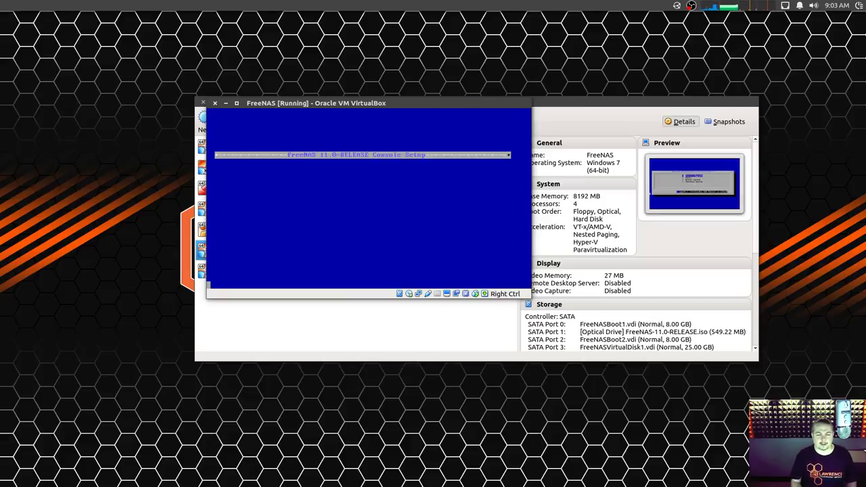
{"action": "key", "text": "Down"}
{"action": "key", "text": "space"}
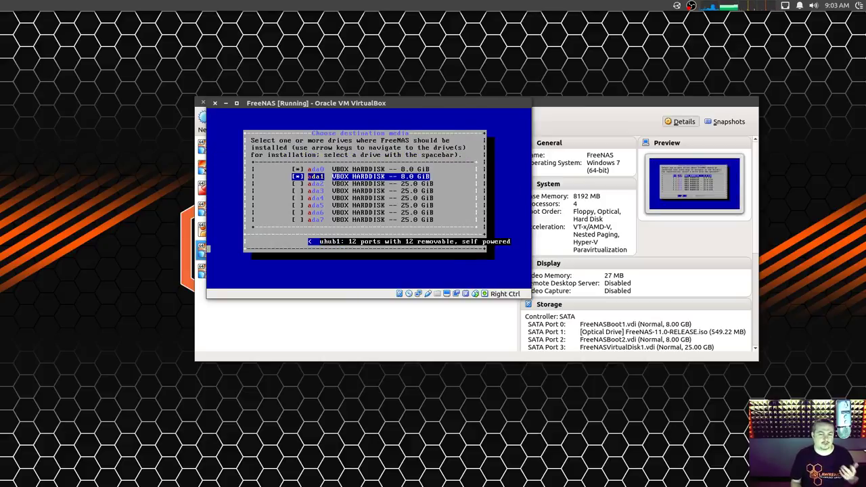
{"action": "key", "text": "Up"}
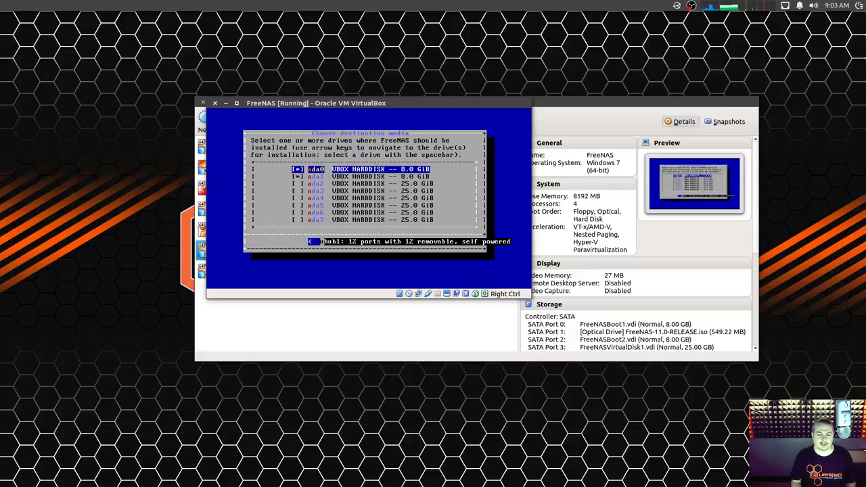
Check that both ada0 and ada1 are selected as install drives.
{"action": "key", "text": "Down"}
{"action": "key", "text": "Up"}
{"action": "key", "text": "Down"}
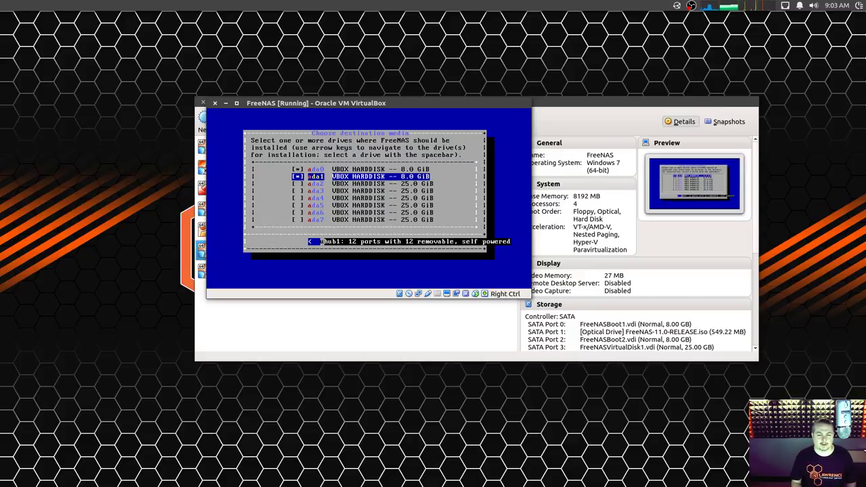
{"action": "key", "text": "Up"}
{"action": "key", "text": "Down"}
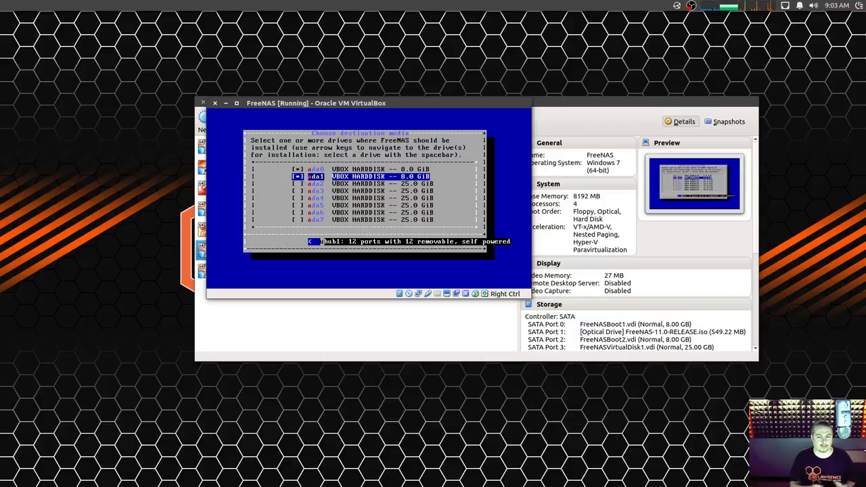
{"action": "key", "text": "Up"}
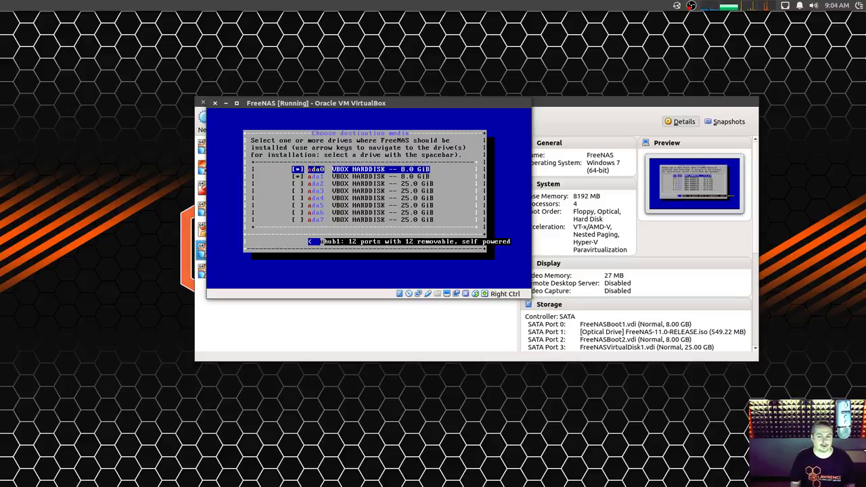
{"action": "key", "text": "Down"}
{"action": "key", "text": "Up"}
{"action": "key", "text": "Down"}
{"action": "key", "text": "Up"}
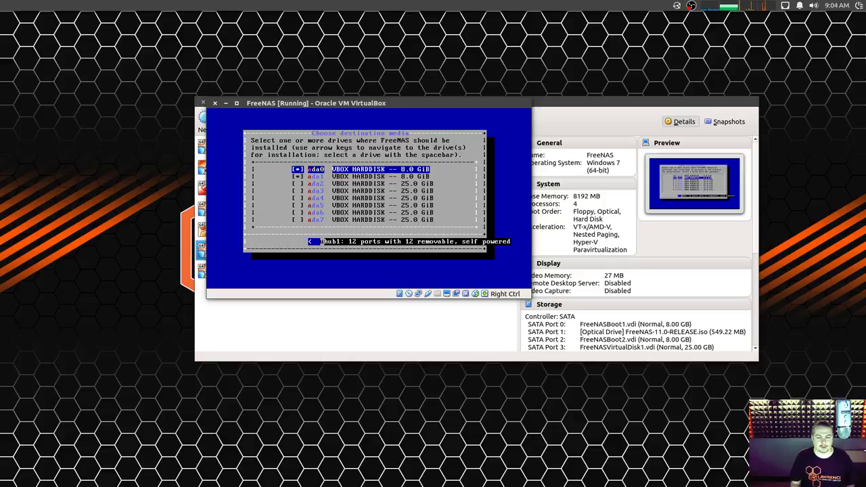
{"action": "key", "text": "Down"}
{"action": "key", "text": "Up"}
{"action": "key", "text": "Down"}
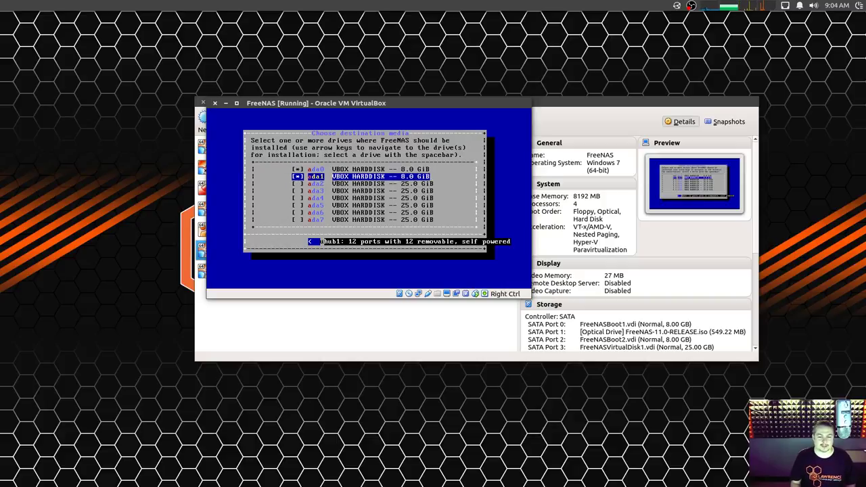
Accept the ada0 and ada1 selection and choose a fresh install.
{"action": "key", "text": "Tab"}
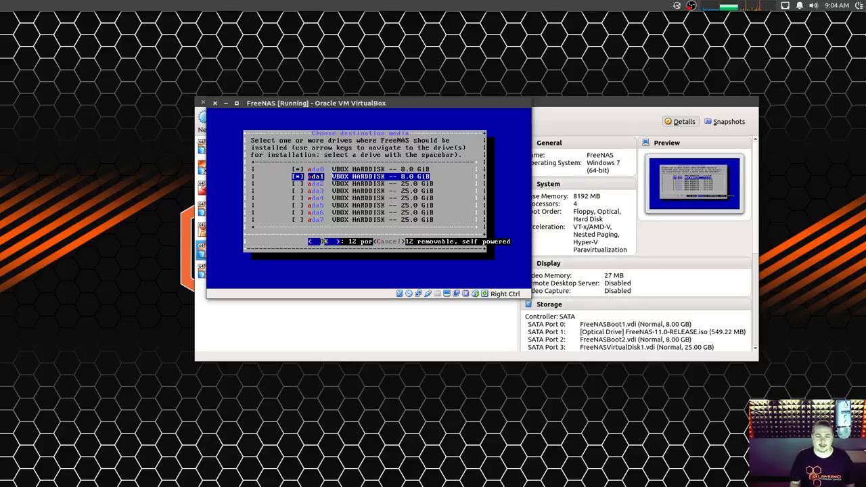
{"action": "key", "text": "Tab"}
{"action": "key", "text": "Tab"}
{"action": "key", "text": "Tab"}
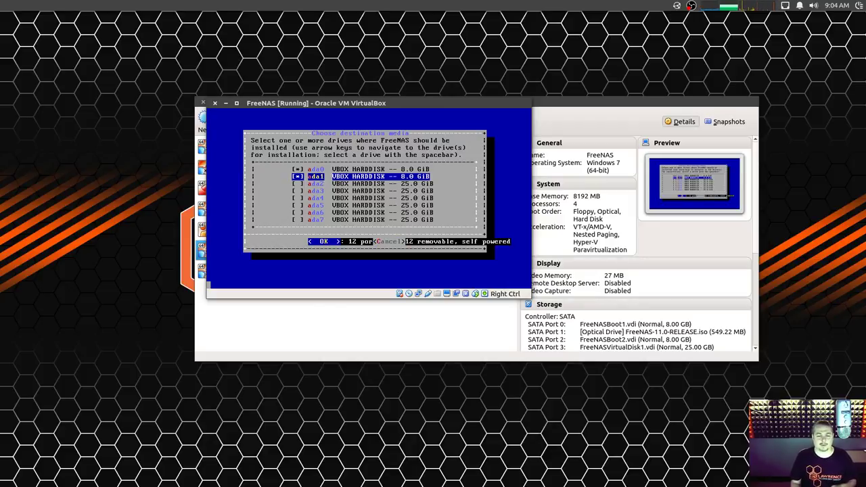
{"action": "key", "text": "Return"}
{"action": "key", "text": "Tab"}
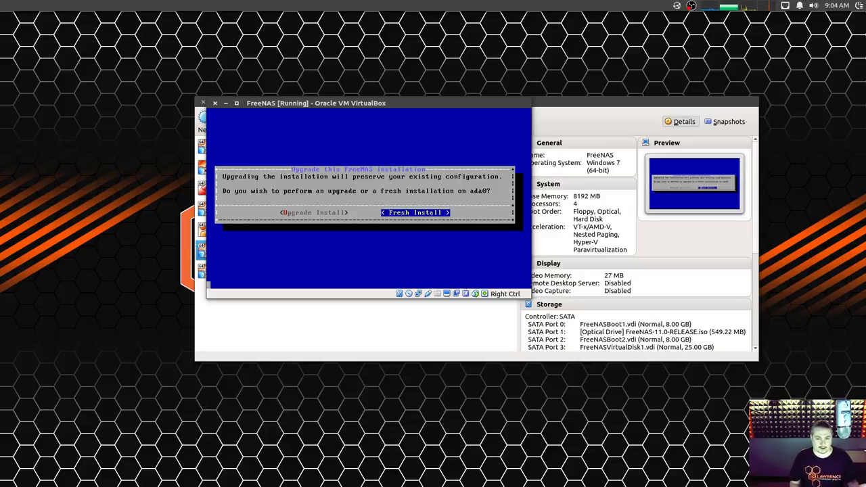
Confirm the fresh install, format the boot device, and accept the erase warning.
{"action": "key", "text": "Return"}
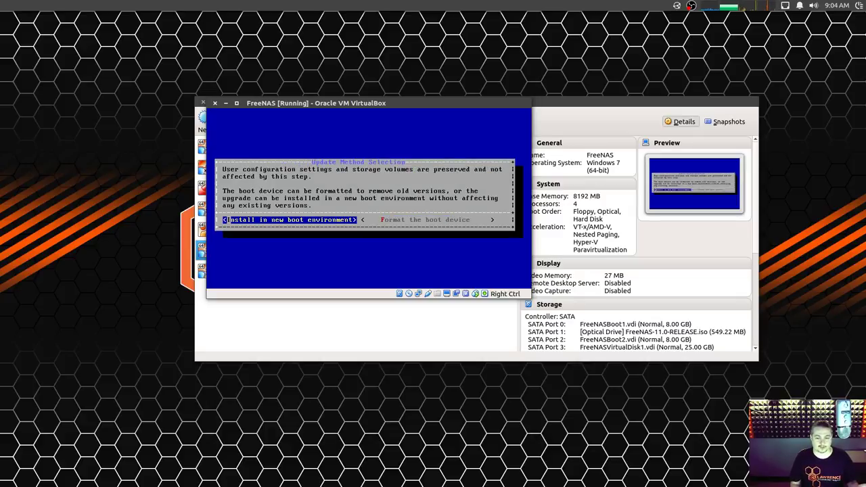
{"action": "key", "text": "Tab"}
{"action": "key", "text": "Return"}
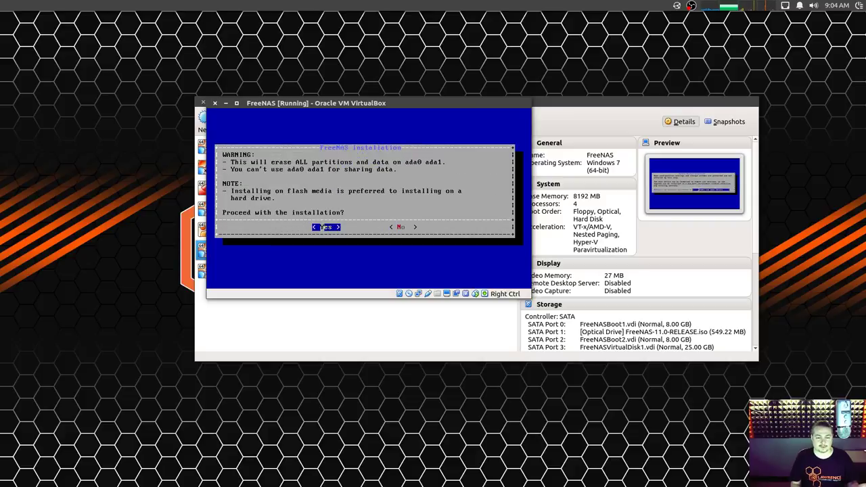
{"action": "key", "text": "Return"}
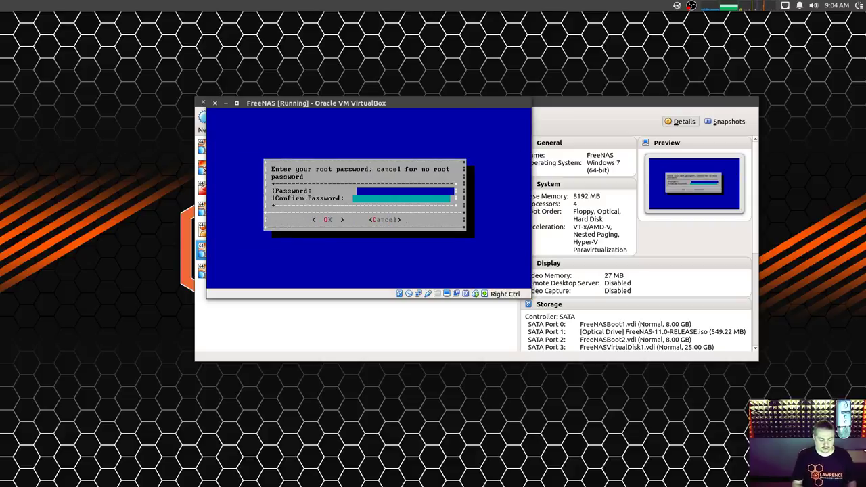
Enter and confirm the root password.
{"action": "type", "text": "******"}
{"action": "key", "text": "Tab"}
{"action": "type", "text": "******"}
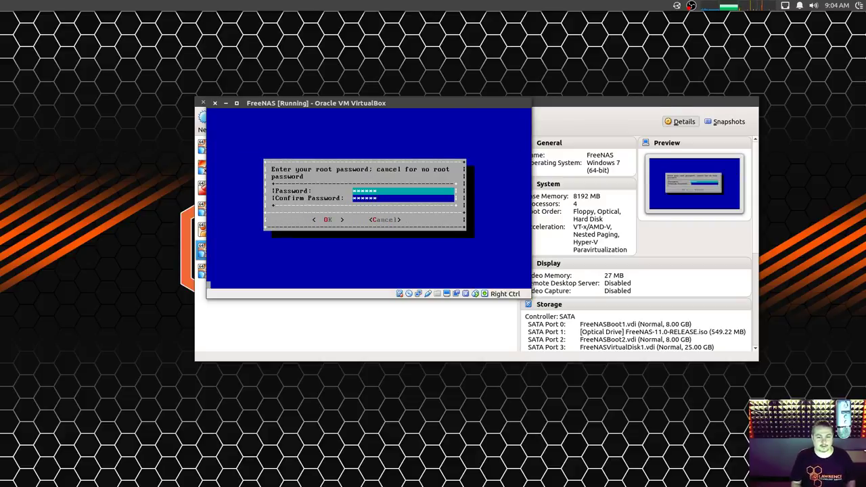
{"action": "key", "text": "Return"}
{"action": "key", "text": "Return"}
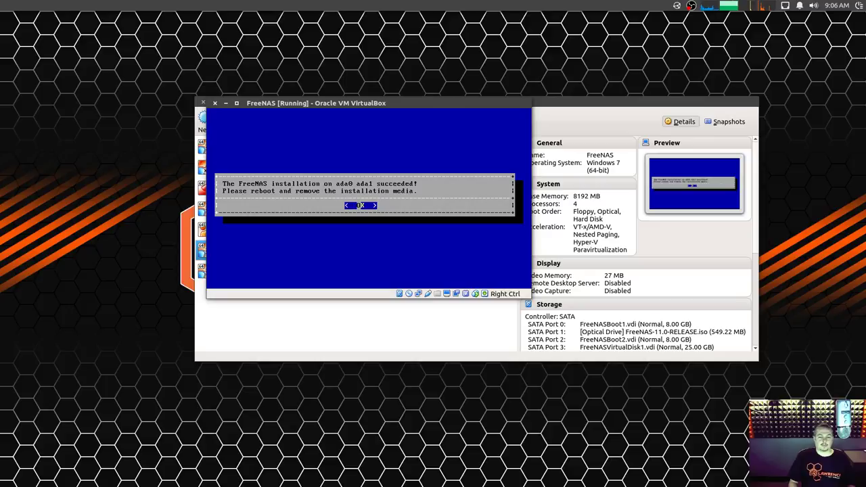
Dismiss the installation-succeeded message and shut down the system.
{"action": "key", "text": "Return"}
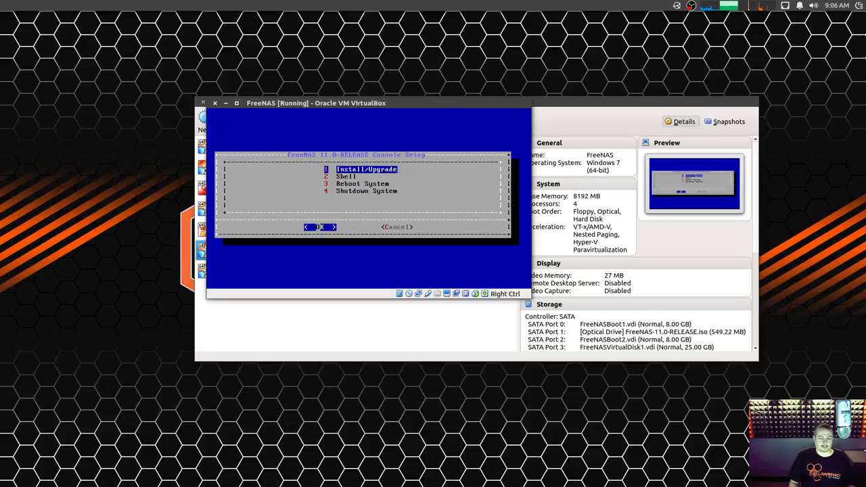
{"action": "key", "text": "Down"}
{"action": "key", "text": "Down"}
{"action": "key", "text": "Down"}
{"action": "key", "text": "Return"}
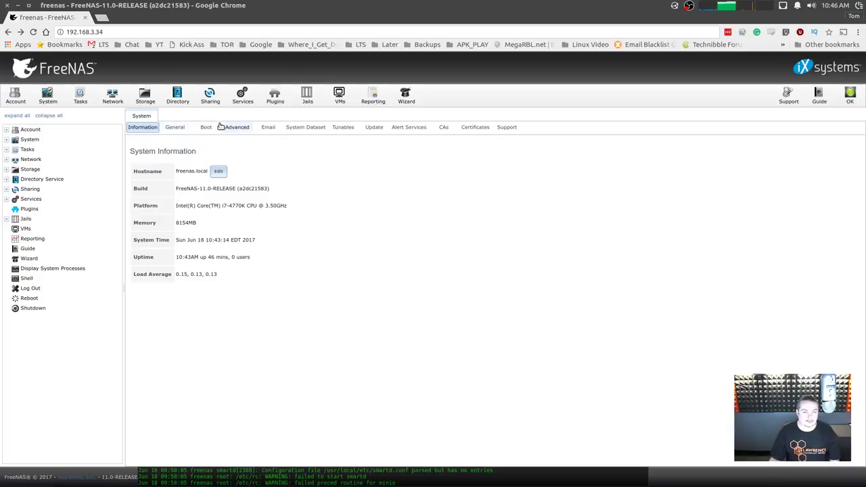
Review the autotune-generated entries under Tunables, then return to System > Advanced.
{"action": "left_click", "coordinate": [236, 129]}
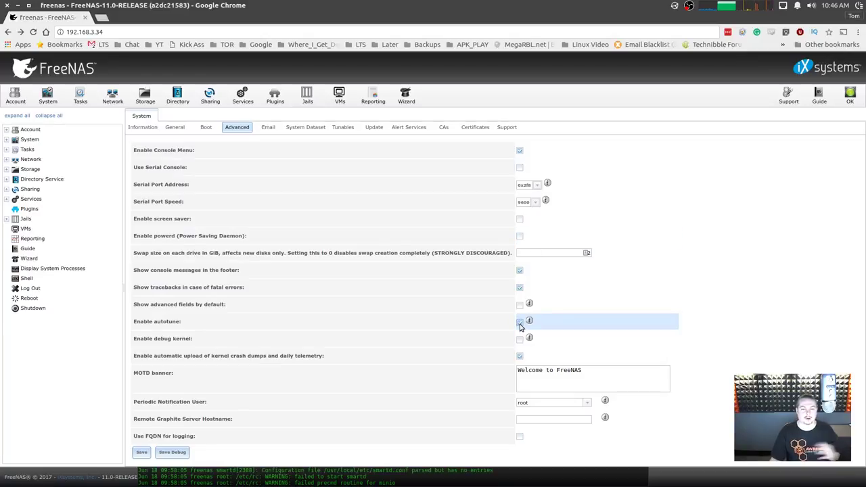
{"action": "left_click", "coordinate": [345, 127]}
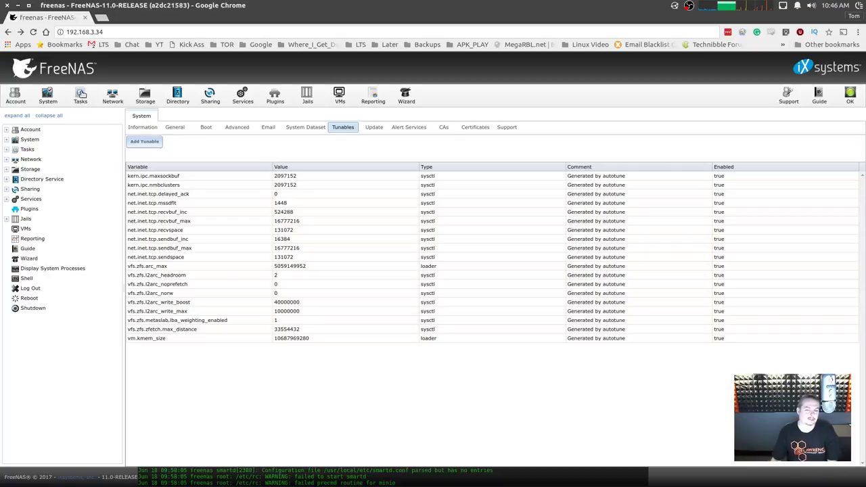
{"action": "left_click", "coordinate": [237, 127]}
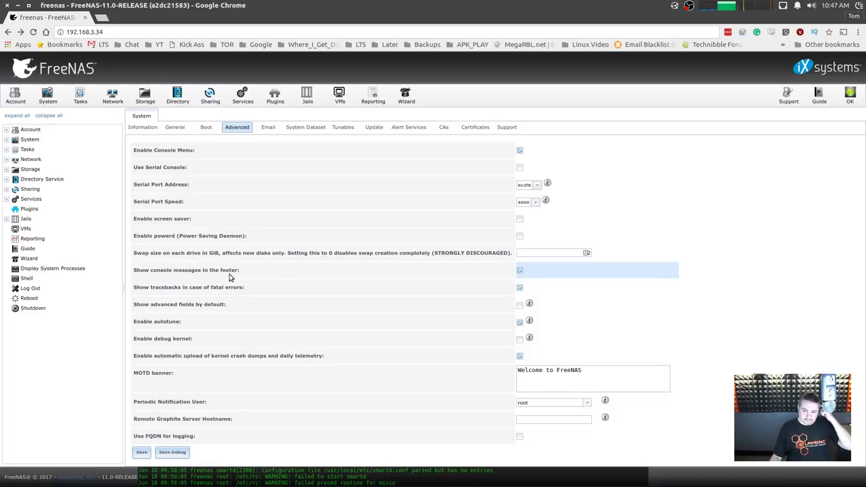
{"action": "left_click", "coordinate": [353, 478]}
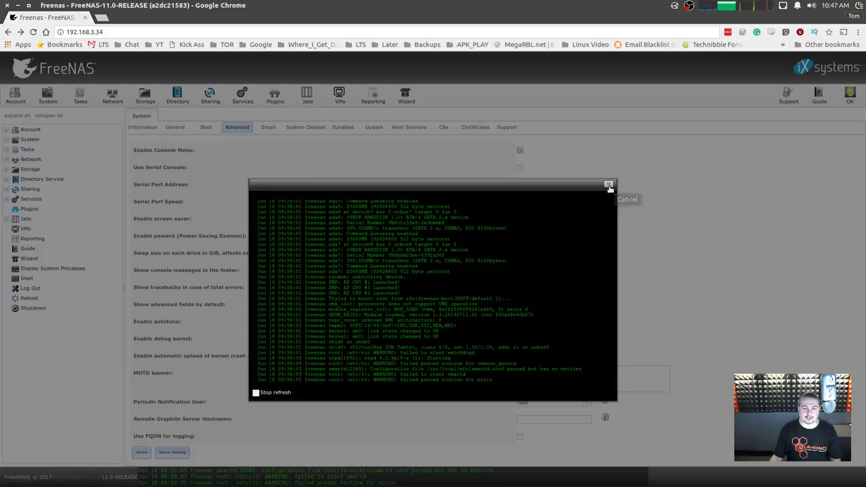
{"action": "left_click", "coordinate": [609, 183]}
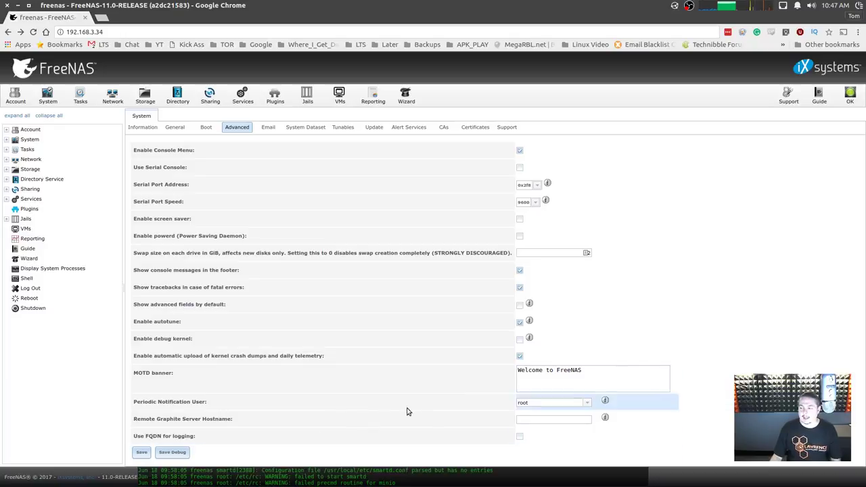
{"action": "left_click", "coordinate": [295, 479]}
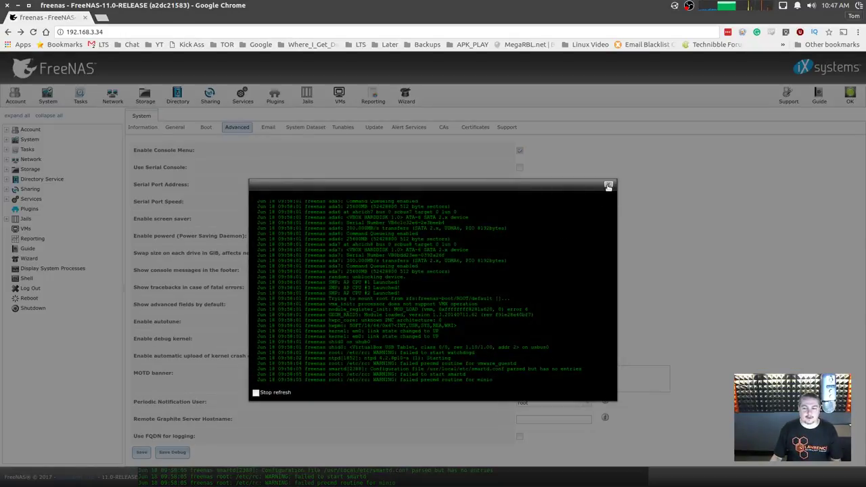
{"action": "left_click", "coordinate": [612, 182]}
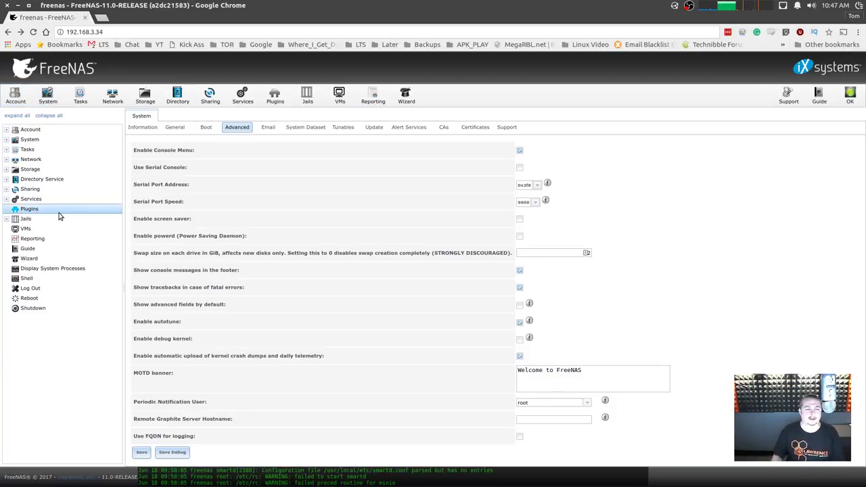
Look at the Storage volumes, then open the System > Boot > Status page.
{"action": "left_click", "coordinate": [145, 96]}
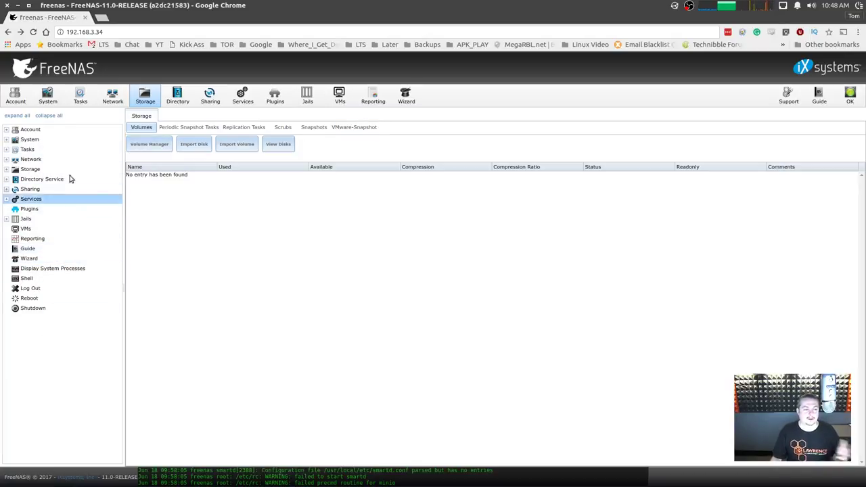
{"action": "left_click", "coordinate": [58, 142]}
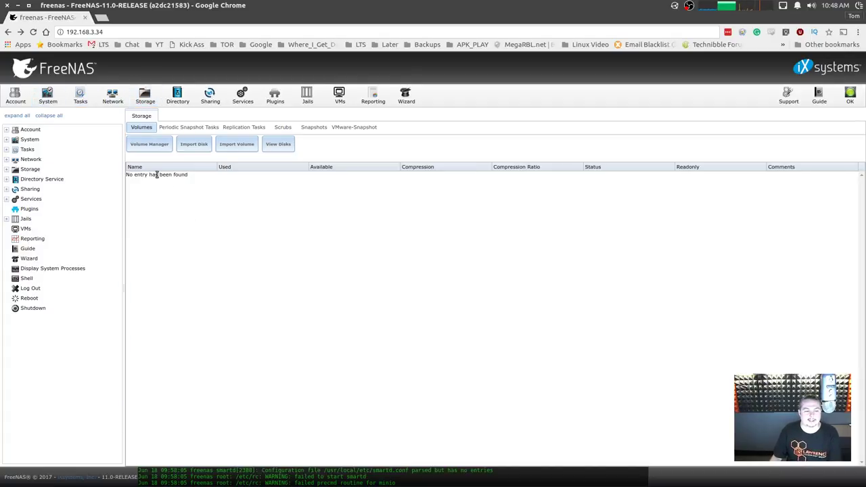
{"action": "left_click", "coordinate": [47, 95]}
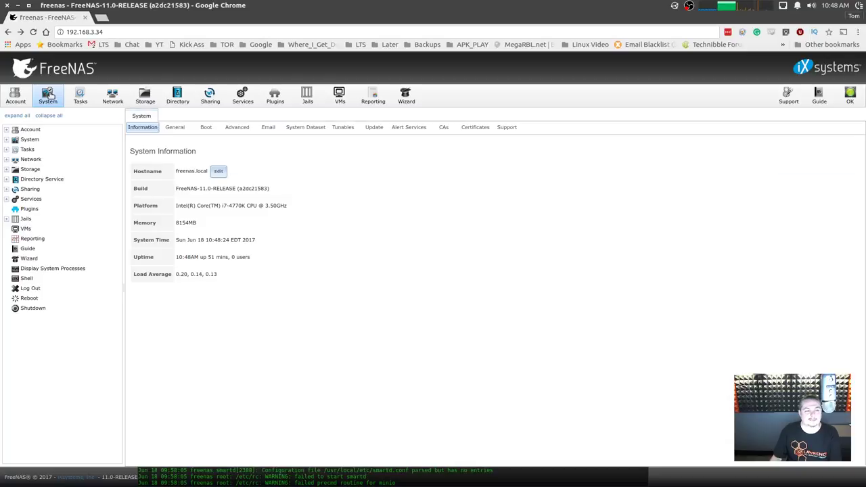
{"action": "left_click", "coordinate": [205, 128]}
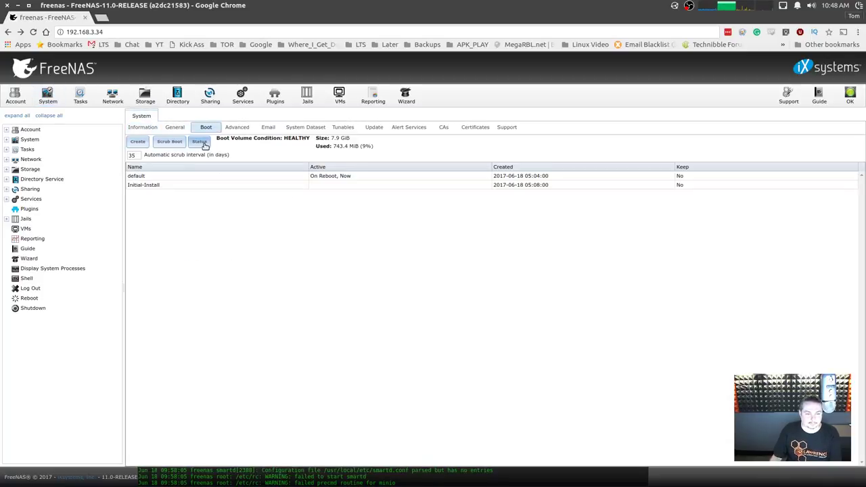
{"action": "left_click", "coordinate": [199, 142]}
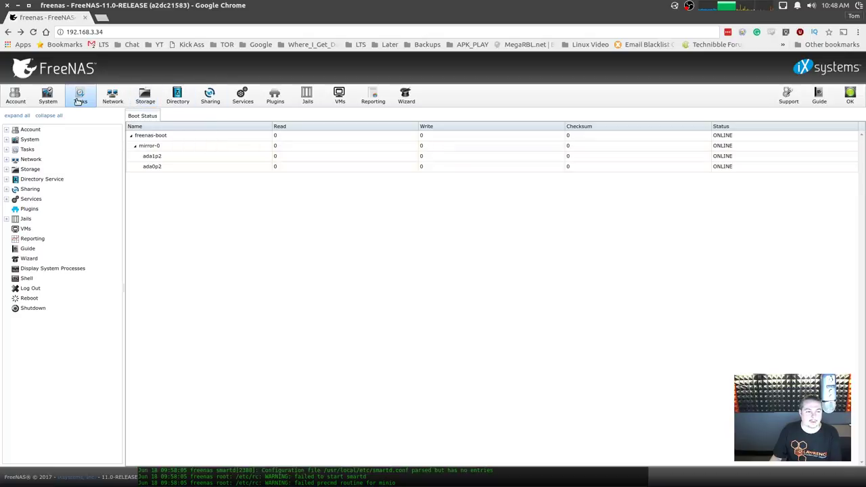
{"action": "left_click", "coordinate": [47, 96]}
{"action": "left_click", "coordinate": [205, 128]}
{"action": "left_click", "coordinate": [206, 140]}
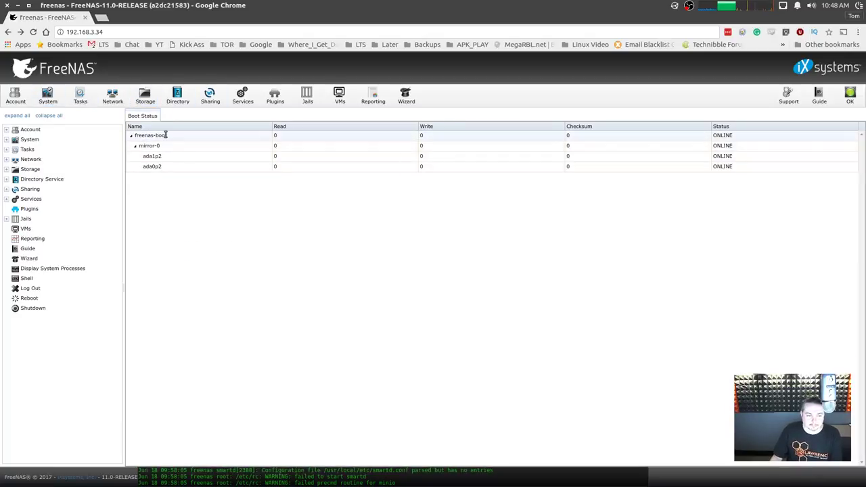
Select the freenas-boot and ada1p2 rows and confirm there are no system alerts.
{"action": "left_click", "coordinate": [168, 136]}
{"action": "left_click", "coordinate": [173, 156]}
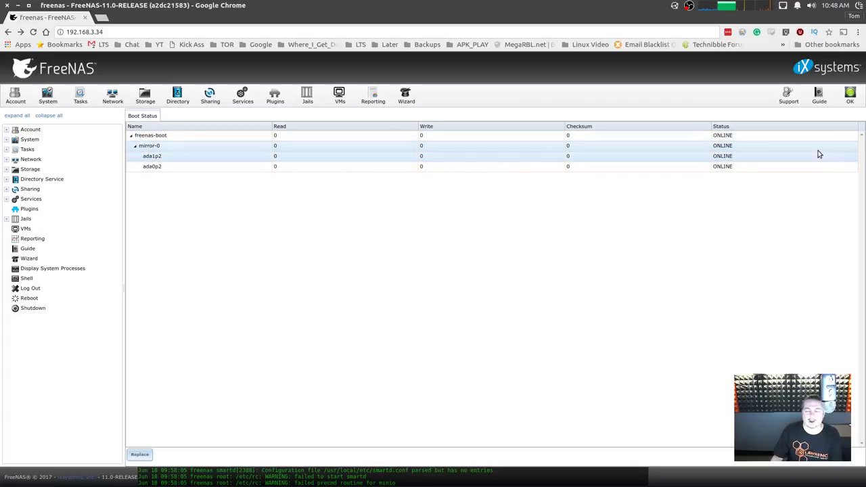
{"action": "left_click", "coordinate": [850, 95]}
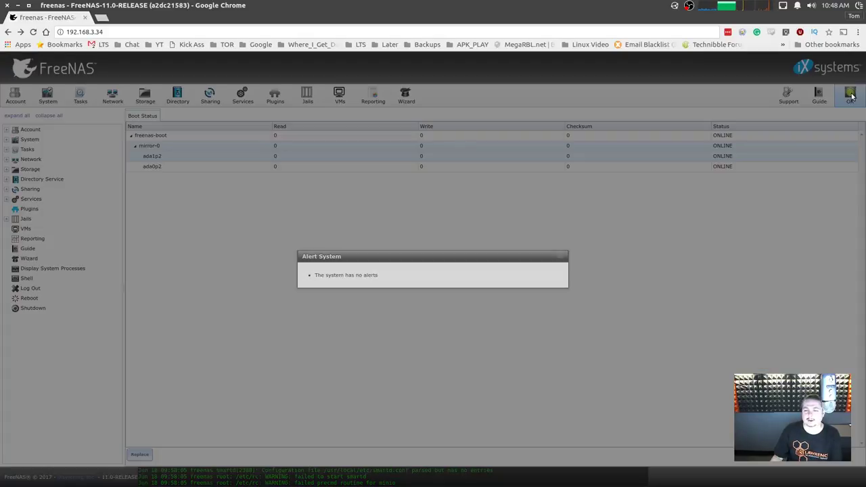
{"action": "left_click", "coordinate": [556, 259]}
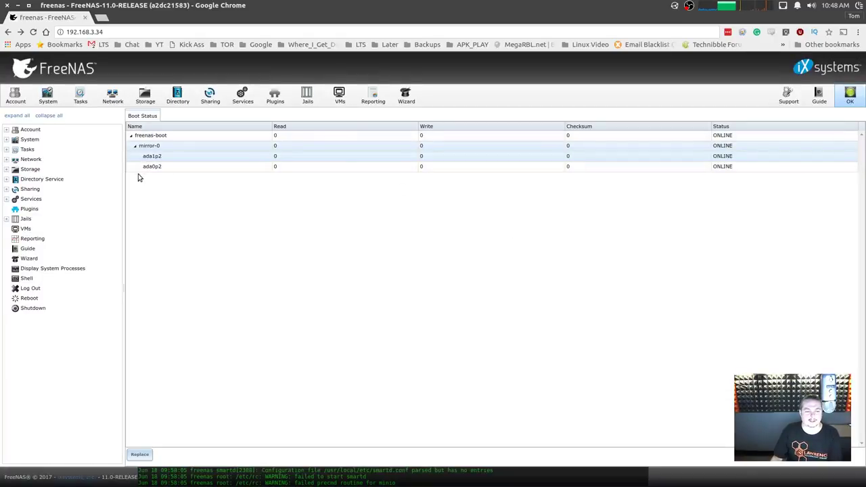
{"action": "left_click", "coordinate": [48, 100]}
{"action": "left_click", "coordinate": [207, 128]}
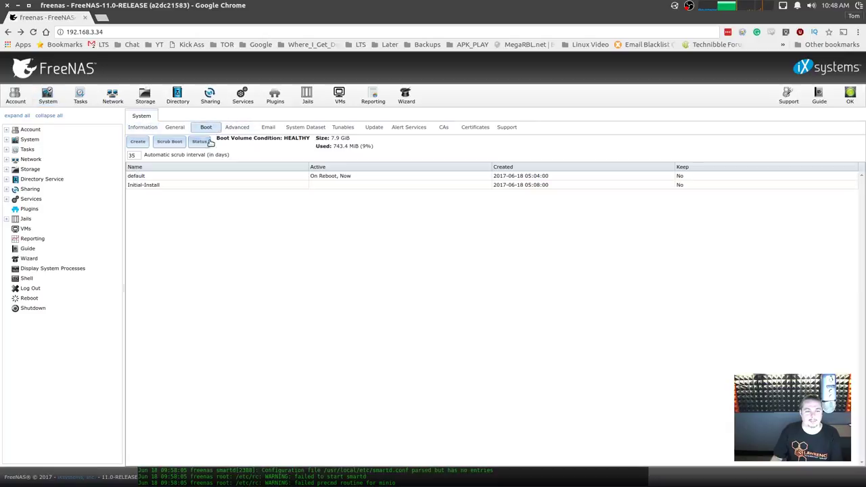
{"action": "left_click", "coordinate": [202, 143]}
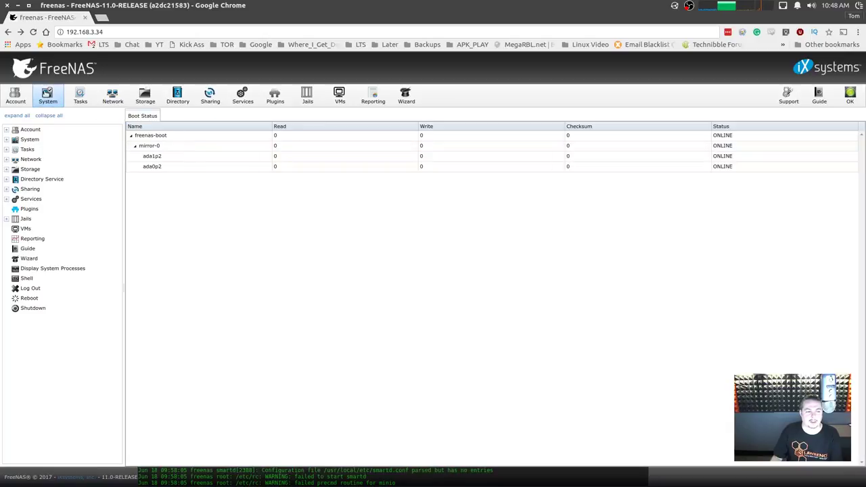
{"action": "left_click", "coordinate": [48, 98]}
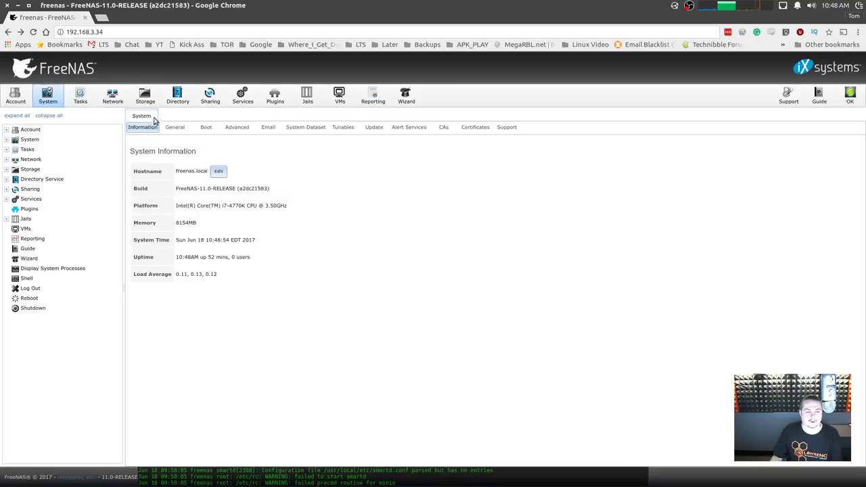
{"action": "left_click", "coordinate": [207, 129]}
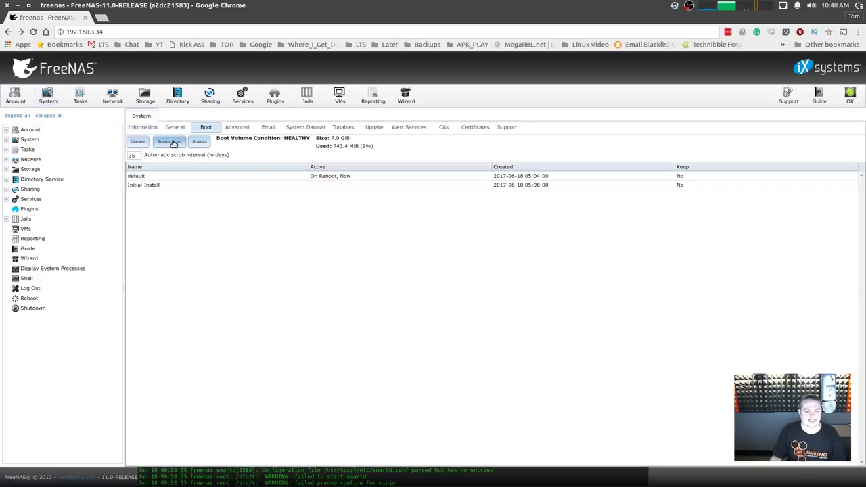
{"action": "left_click", "coordinate": [170, 142]}
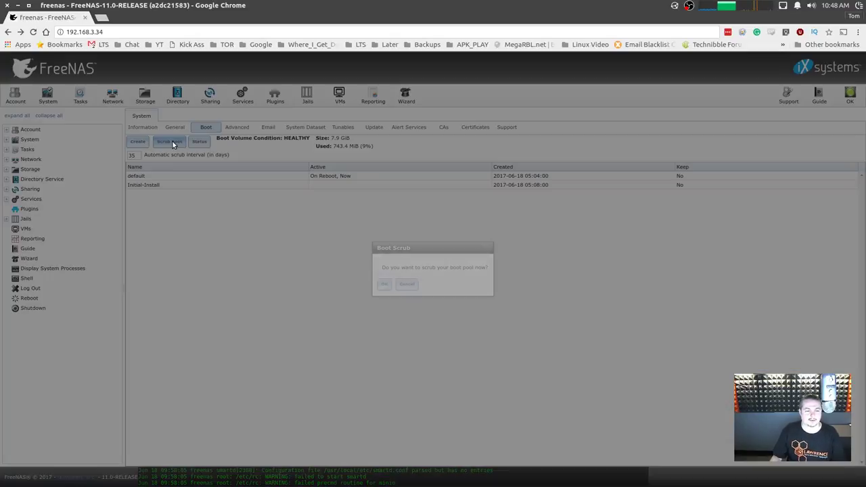
{"action": "left_click", "coordinate": [407, 289]}
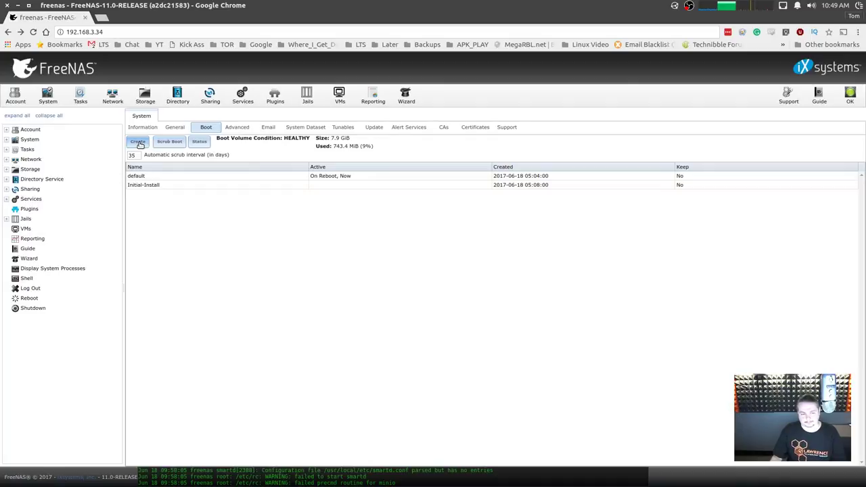
{"action": "left_click", "coordinate": [138, 142]}
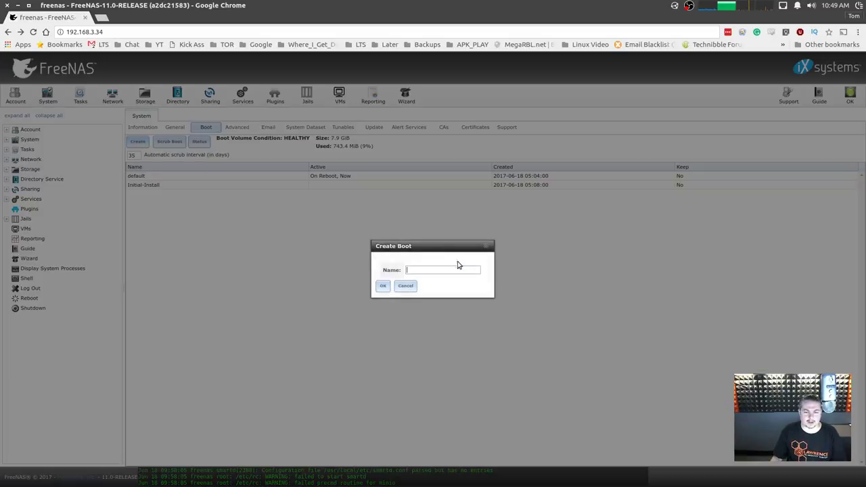
{"action": "left_click", "coordinate": [485, 248]}
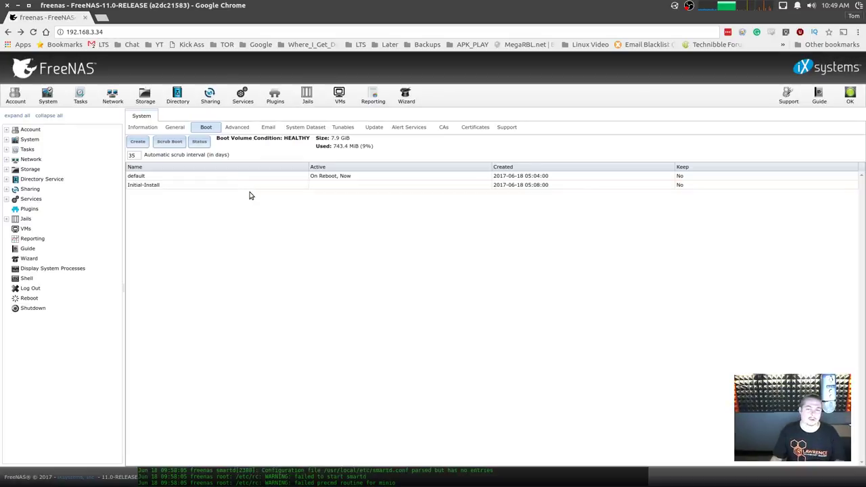
{"action": "left_click", "coordinate": [249, 186]}
{"action": "left_click", "coordinate": [250, 178]}
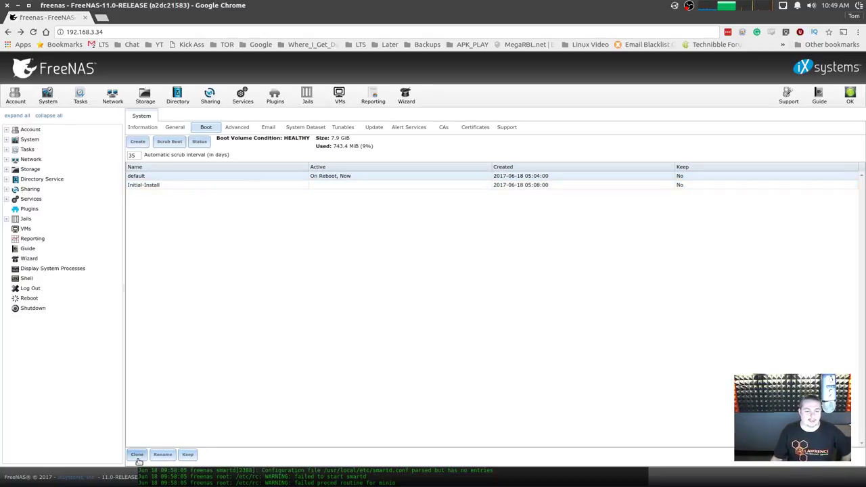
{"action": "left_click", "coordinate": [179, 185]}
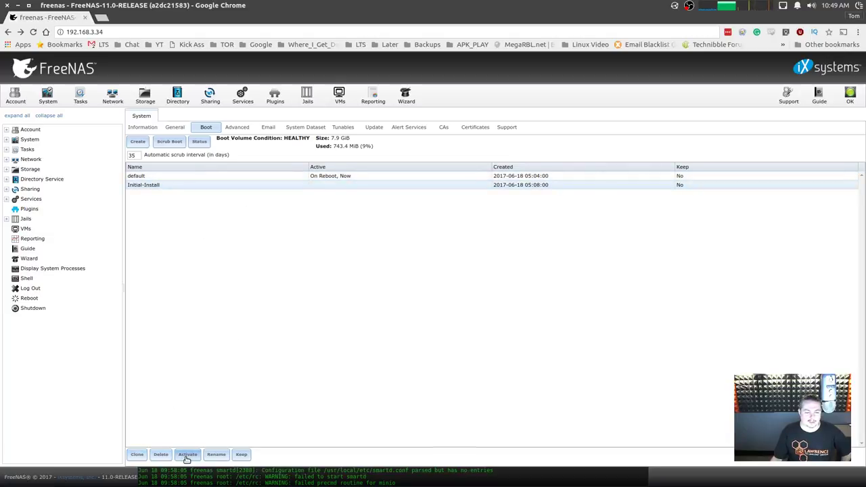
{"action": "left_click", "coordinate": [182, 177]}
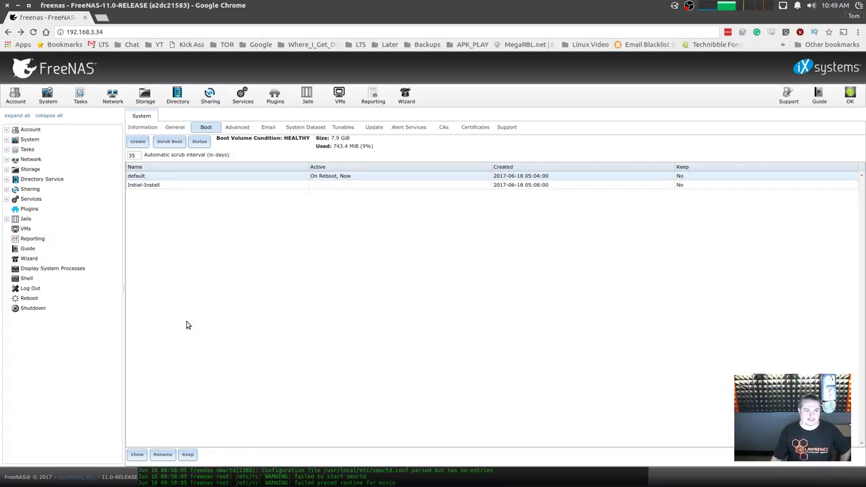
Browse the 9.10.2-U5 through 9.10.1-U2 boot environments on the older server, then close its tab.
{"action": "key", "text": "alt+Tab"}
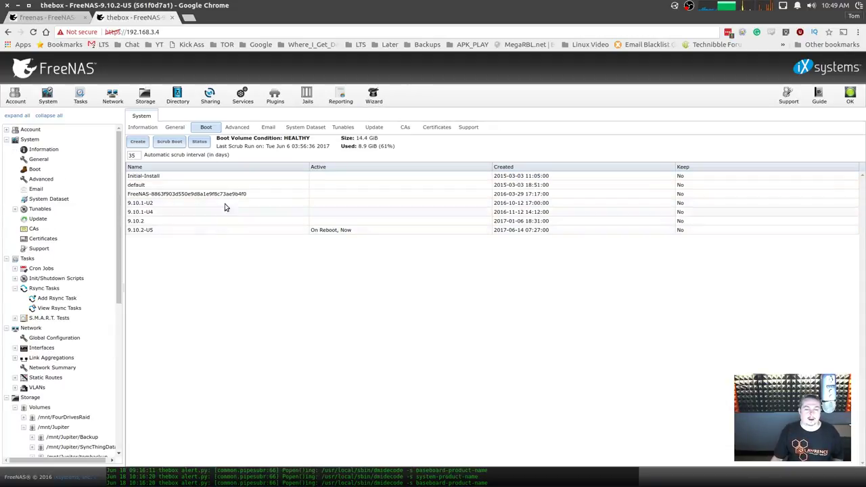
{"action": "left_click", "coordinate": [153, 231]}
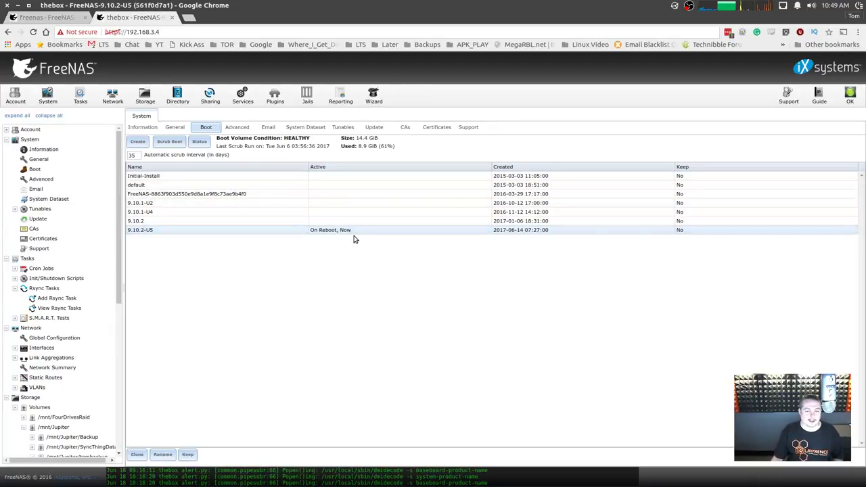
{"action": "left_click", "coordinate": [160, 223]}
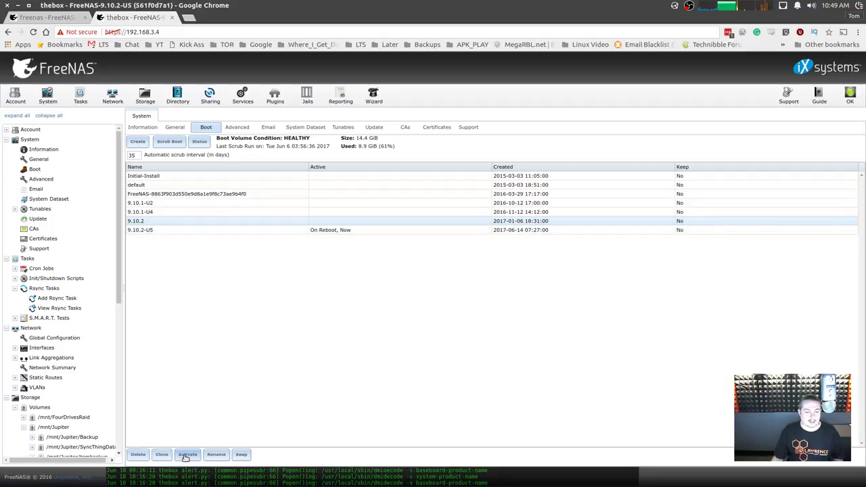
{"action": "left_click", "coordinate": [162, 211]}
{"action": "left_click", "coordinate": [163, 204]}
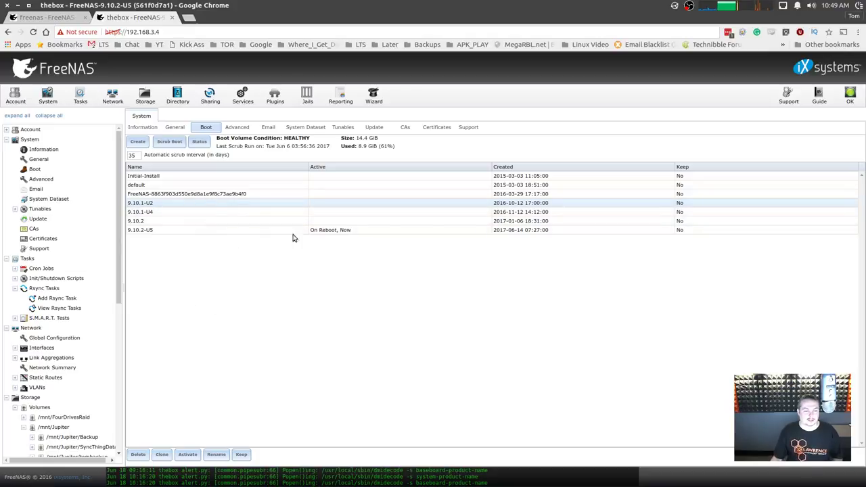
{"action": "left_click", "coordinate": [159, 202]}
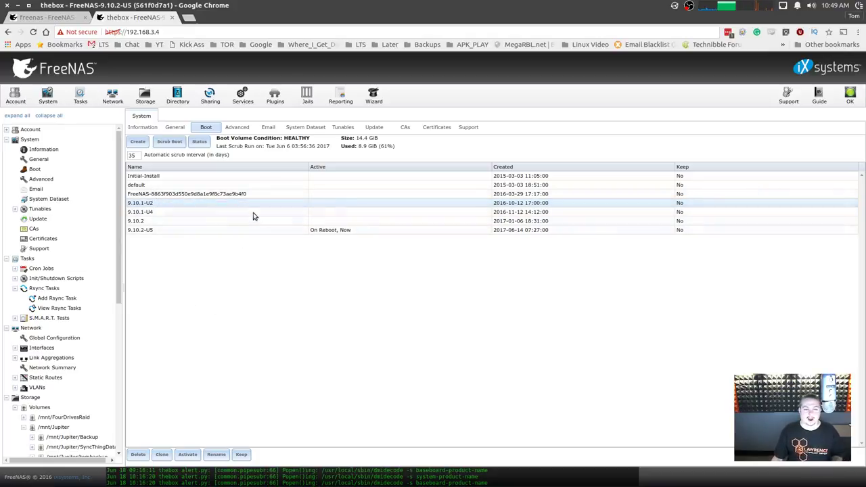
{"action": "left_click", "coordinate": [175, 212]}
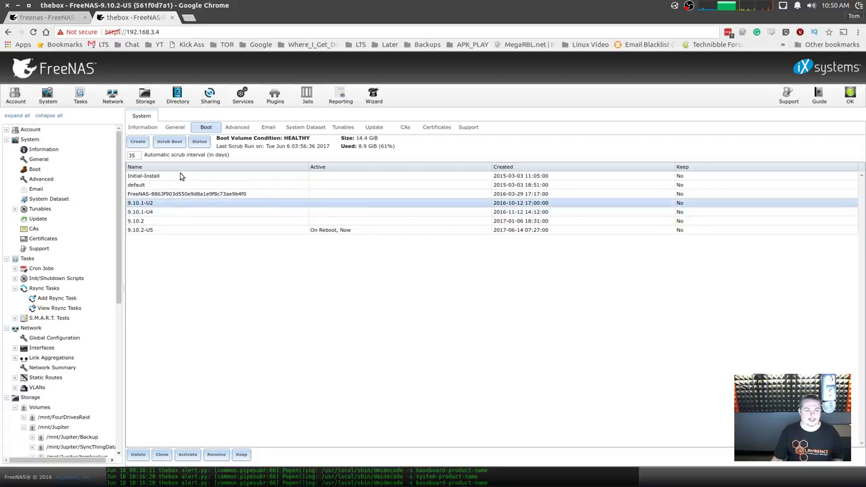
{"action": "middle_click", "coordinate": [146, 17]}
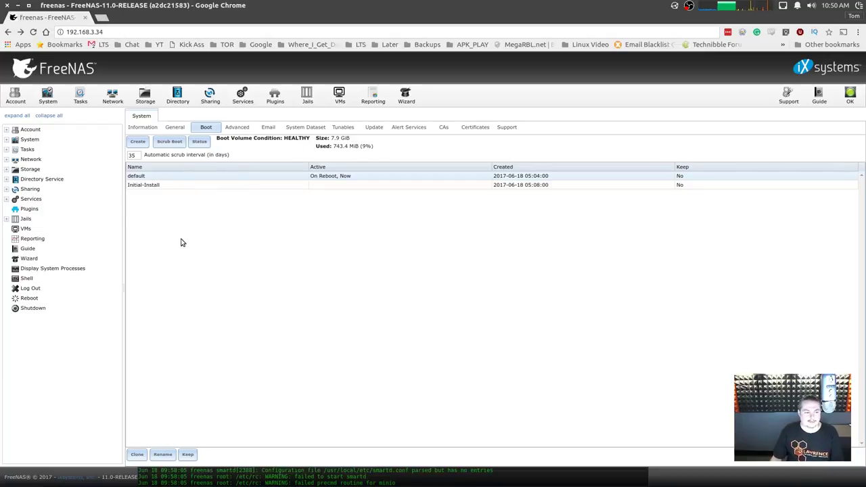
List the six 26.8 GB data disks ada2–ada7 under View Disks, then return to Volumes.
{"action": "left_click", "coordinate": [153, 98]}
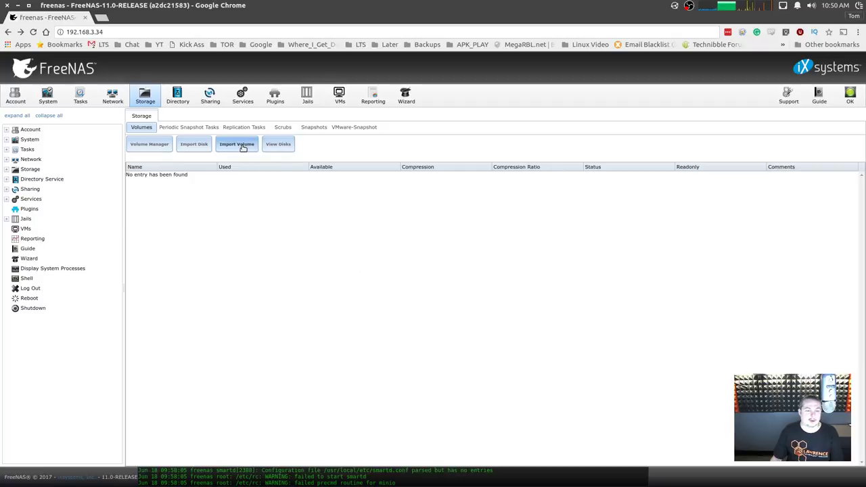
{"action": "left_click", "coordinate": [284, 145]}
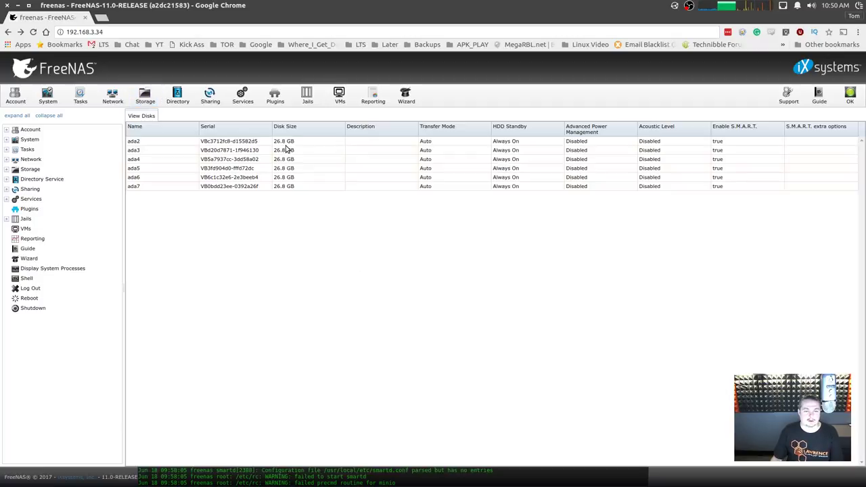
{"action": "left_click", "coordinate": [247, 150]}
{"action": "left_click", "coordinate": [247, 159]}
{"action": "left_click", "coordinate": [245, 186]}
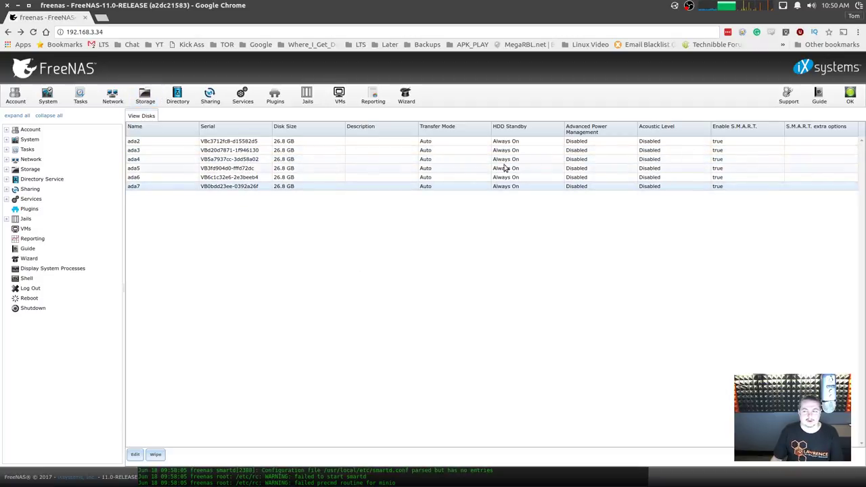
{"action": "left_click", "coordinate": [500, 142]}
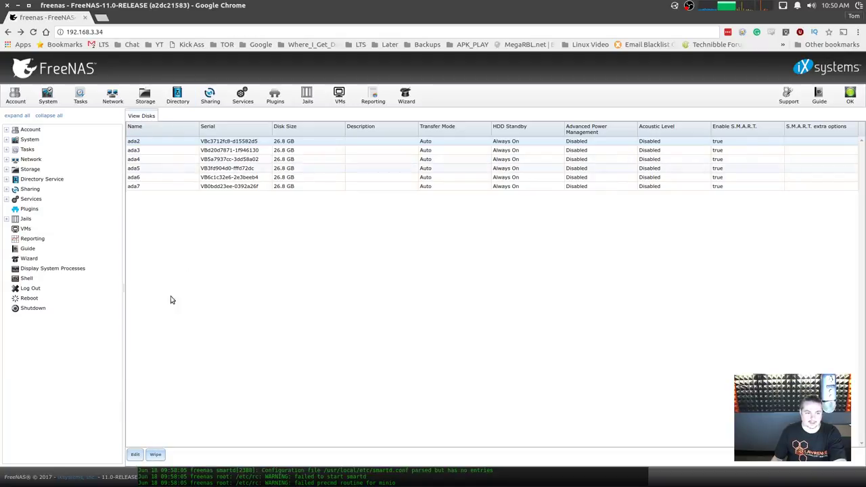
{"action": "left_click", "coordinate": [147, 97]}
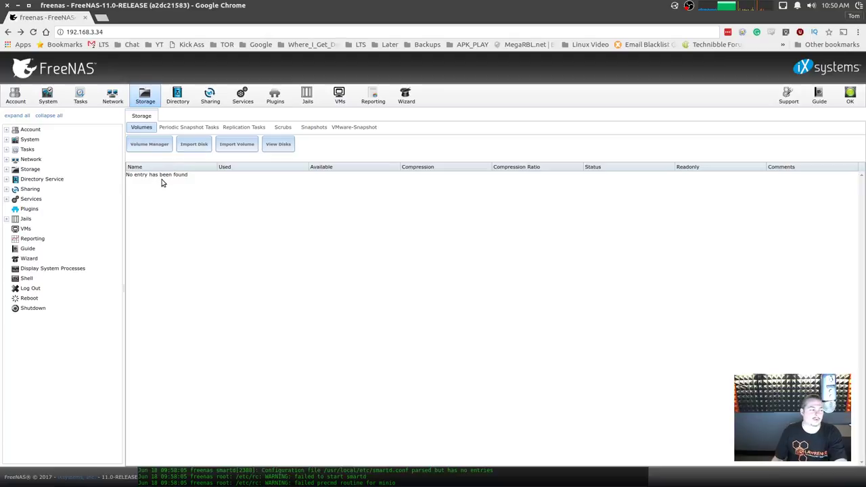
{"action": "left_click", "coordinate": [193, 145]}
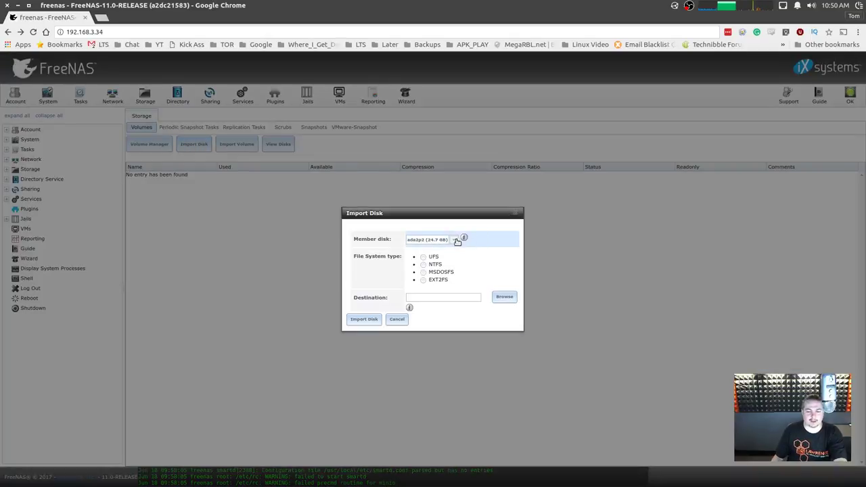
{"action": "left_click", "coordinate": [453, 240]}
{"action": "scroll", "coordinate": [460, 272], "scroll_direction": "down", "scroll_amount": 2}
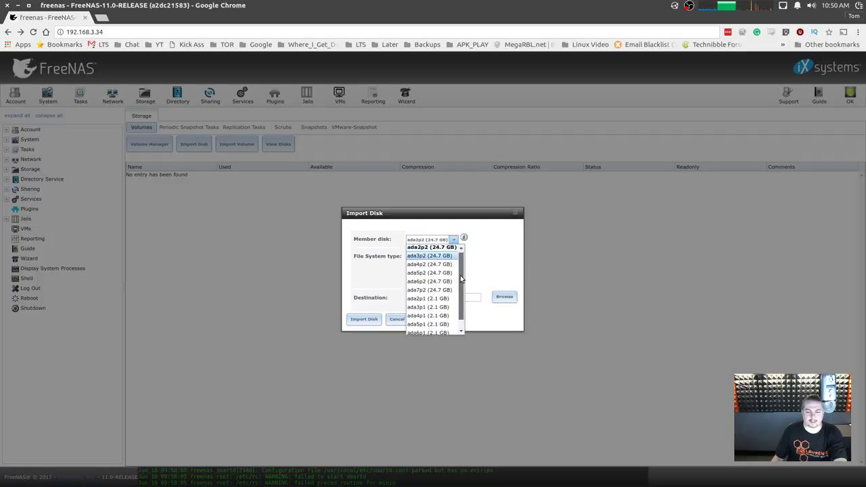
{"action": "scroll", "coordinate": [460, 311], "scroll_direction": "up", "scroll_amount": 3}
{"action": "left_click", "coordinate": [517, 214]}
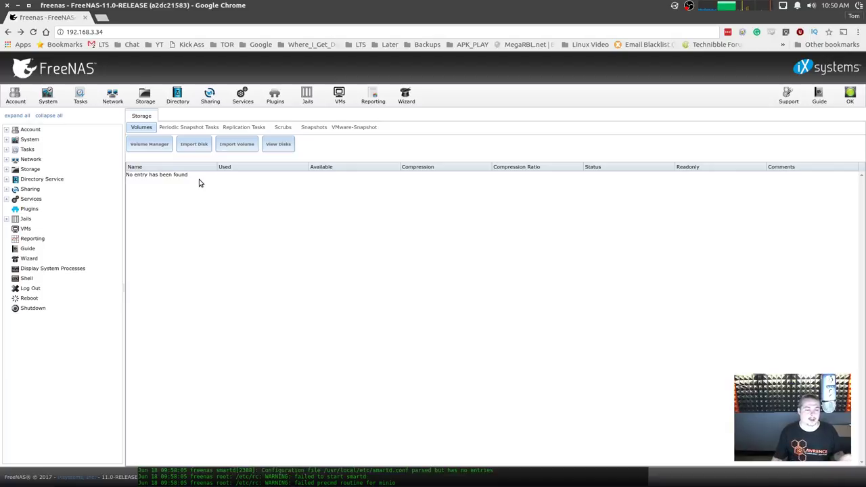
Name a new volume TestVolume, enable encryption, and add all six disks.
{"action": "left_click", "coordinate": [150, 145]}
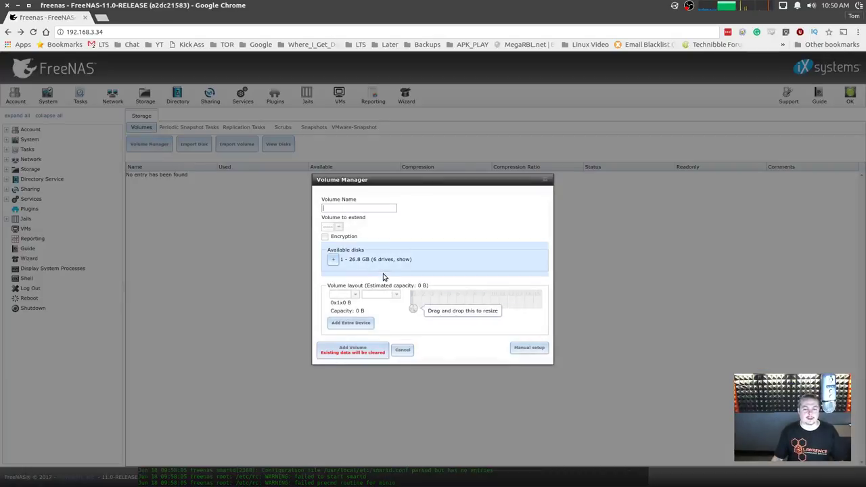
{"action": "type", "text": "Test"}
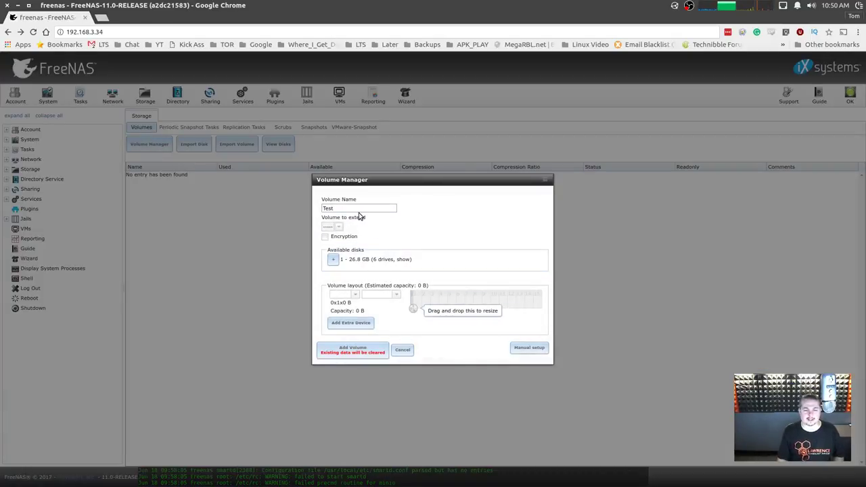
{"action": "type", "text": "Vol"}
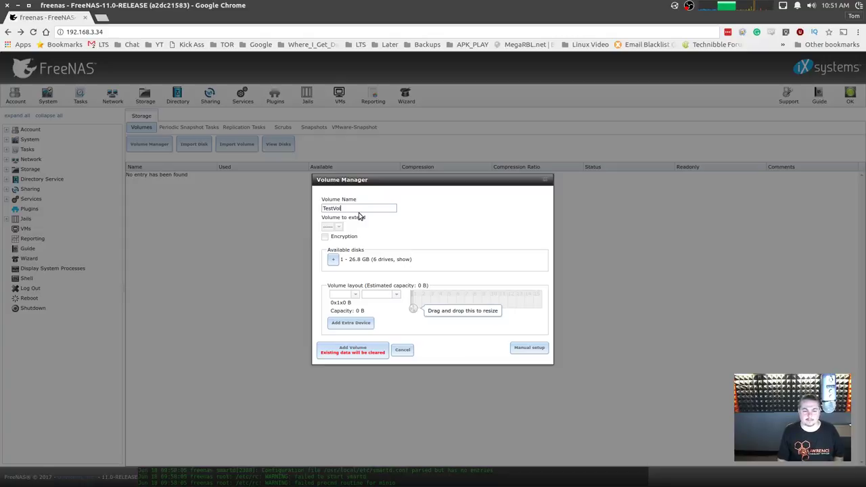
{"action": "type", "text": "ume"}
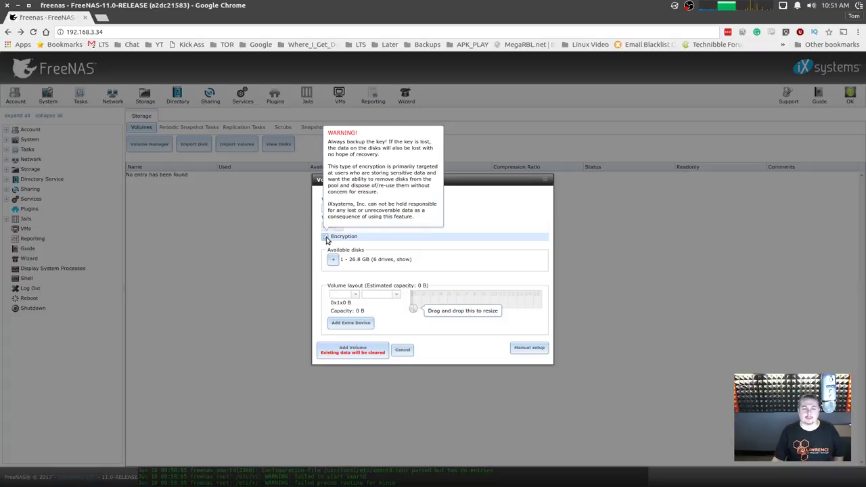
{"action": "left_click", "coordinate": [326, 237]}
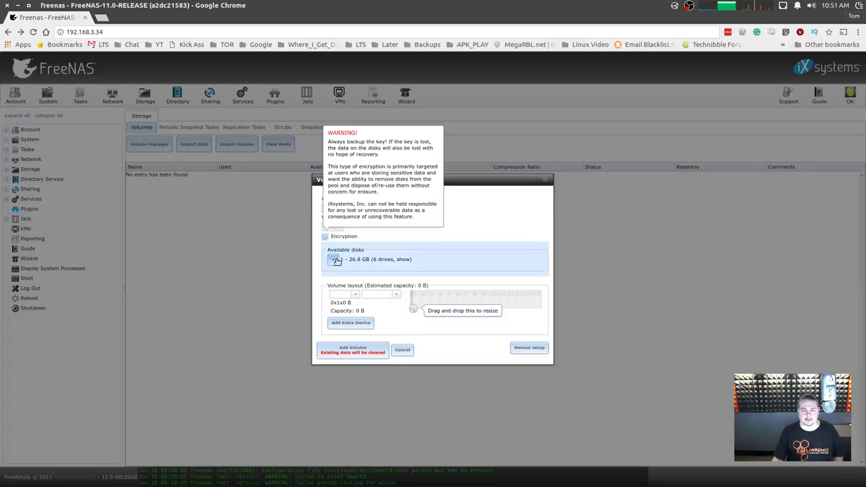
{"action": "left_click", "coordinate": [335, 259]}
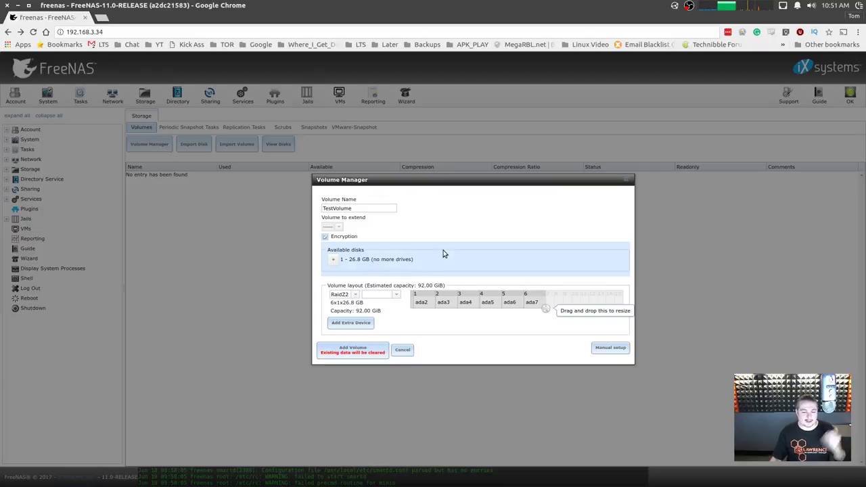
Try Mirror, Stripe and 3x2 RaidZ layouts for the six disks.
{"action": "left_click_drag", "start_coordinate": [472, 180], "coordinate": [413, 178]}
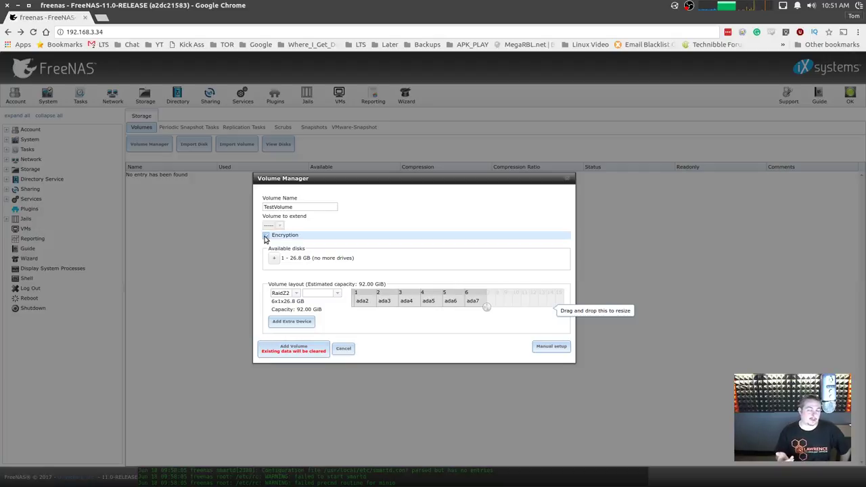
{"action": "left_click", "coordinate": [266, 236]}
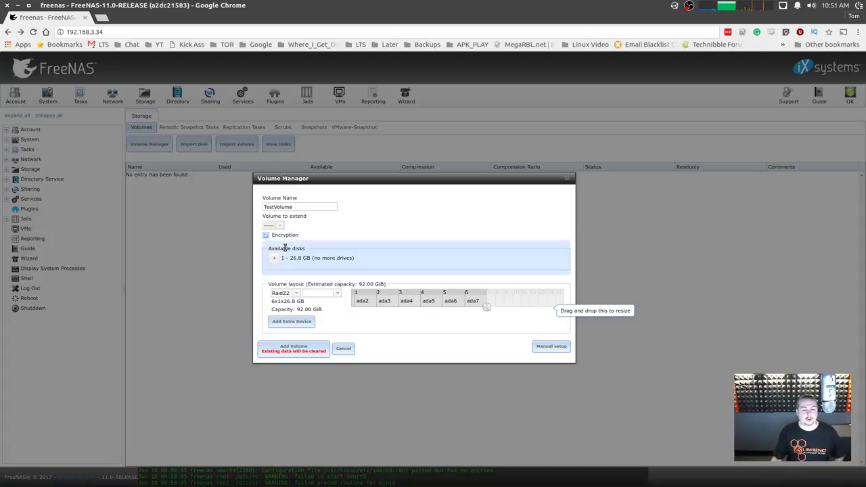
{"action": "left_click", "coordinate": [295, 294]}
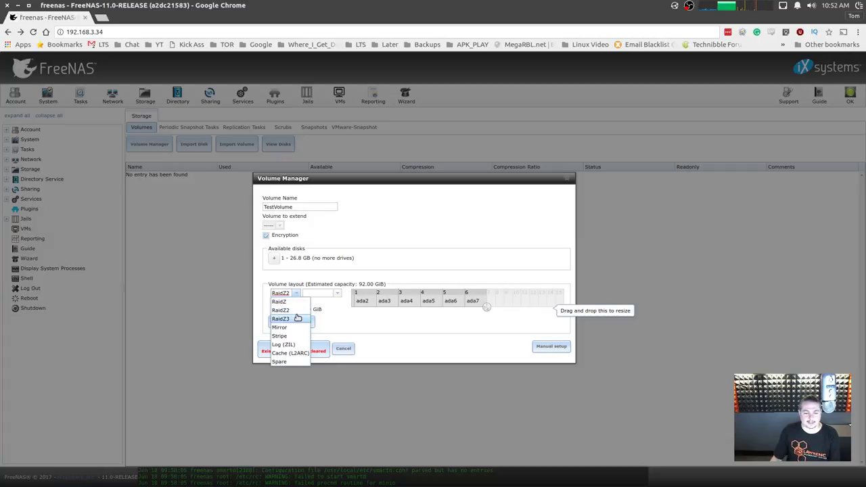
{"action": "left_click", "coordinate": [282, 328]}
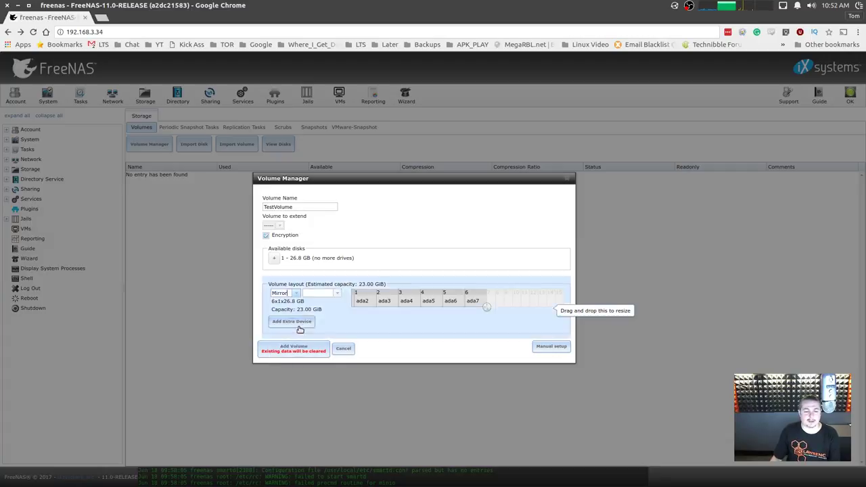
{"action": "left_click_drag", "start_coordinate": [489, 312], "coordinate": [373, 401]}
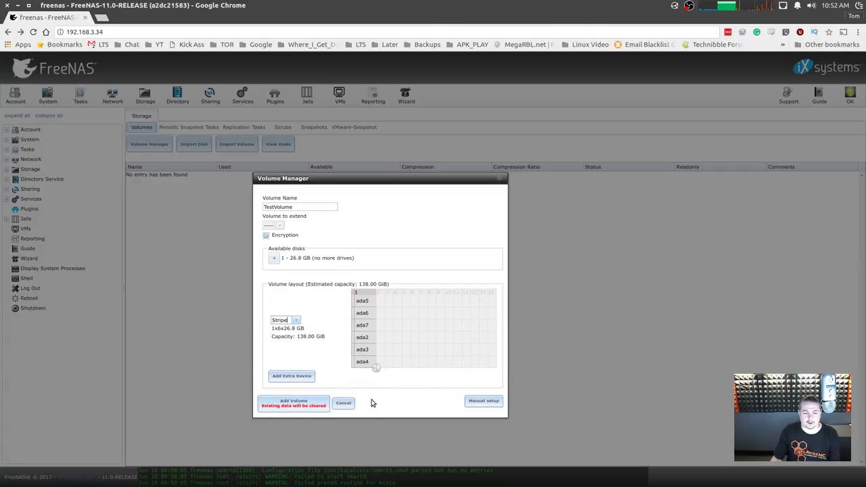
{"action": "left_click", "coordinate": [294, 323]}
{"action": "left_click", "coordinate": [294, 325]}
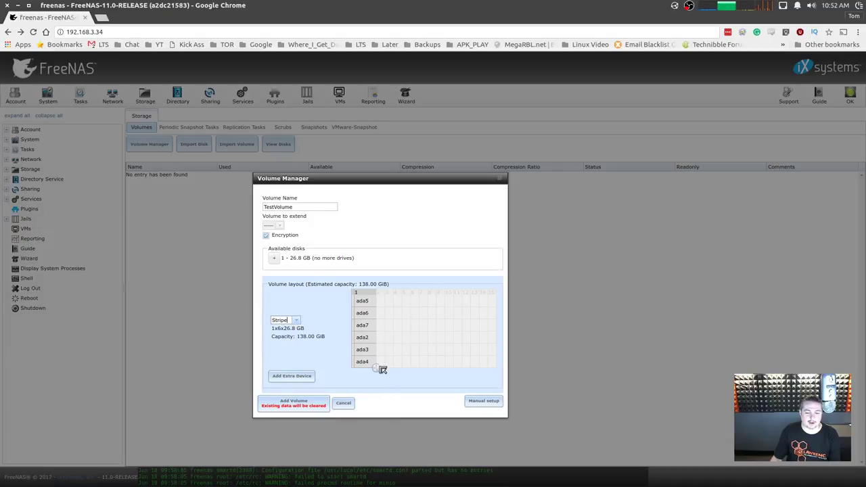
{"action": "left_click_drag", "start_coordinate": [381, 369], "coordinate": [406, 324]}
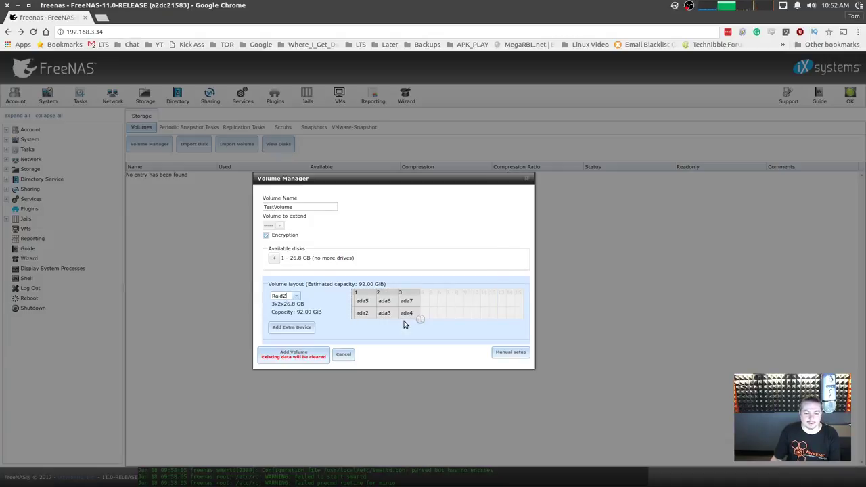
{"action": "left_click", "coordinate": [297, 296]}
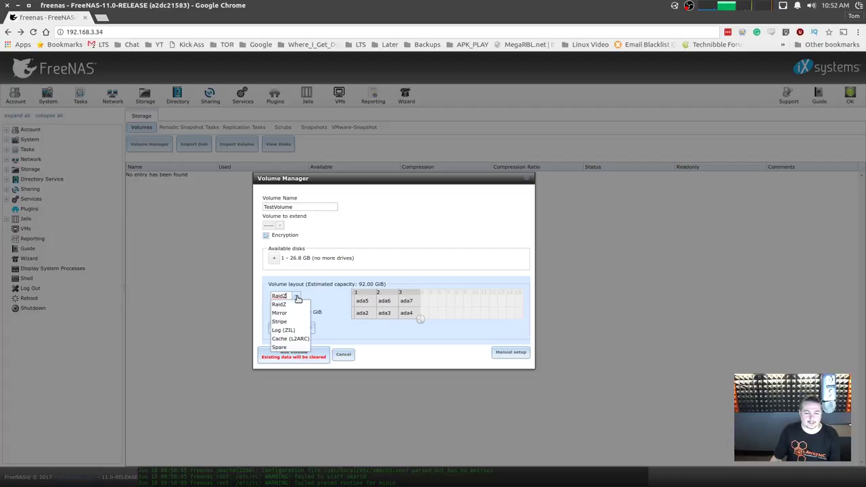
{"action": "left_click", "coordinate": [298, 304]}
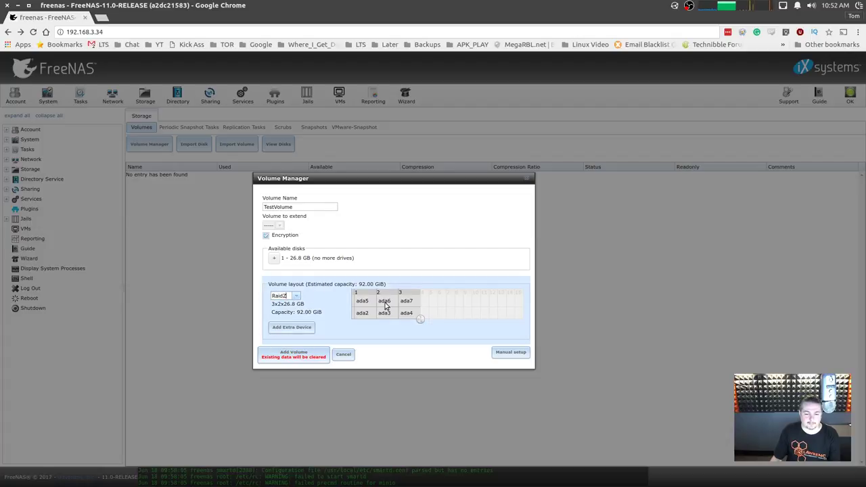
Try 2x3 Mirror and rows-of-four groupings, then put all six disks in one row.
{"action": "left_click_drag", "start_coordinate": [418, 320], "coordinate": [390, 327]}
{"action": "left_click", "coordinate": [295, 303]}
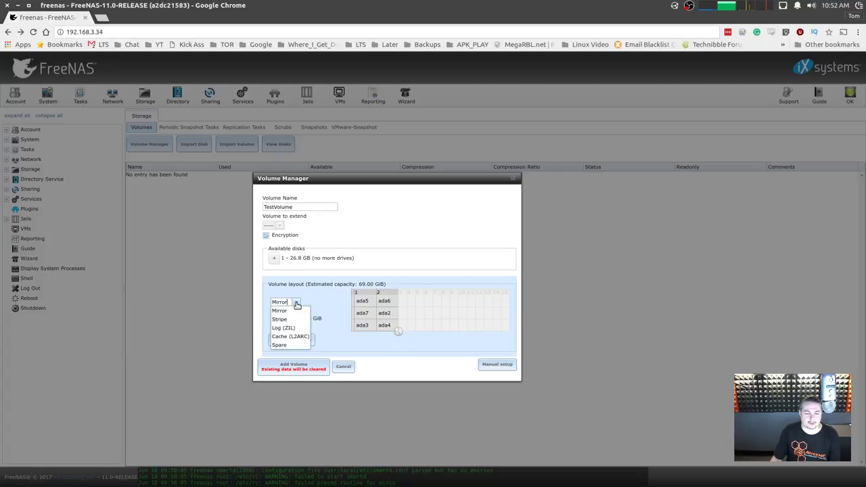
{"action": "left_click", "coordinate": [289, 311]}
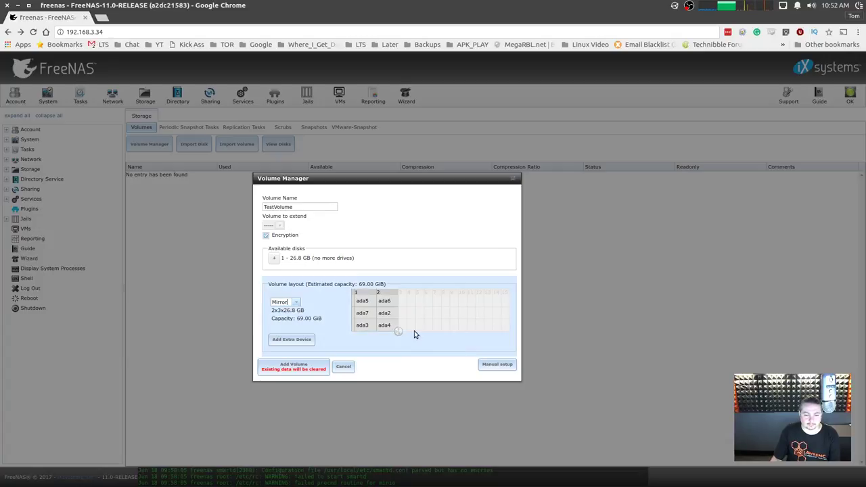
{"action": "left_click_drag", "start_coordinate": [401, 334], "coordinate": [369, 293]}
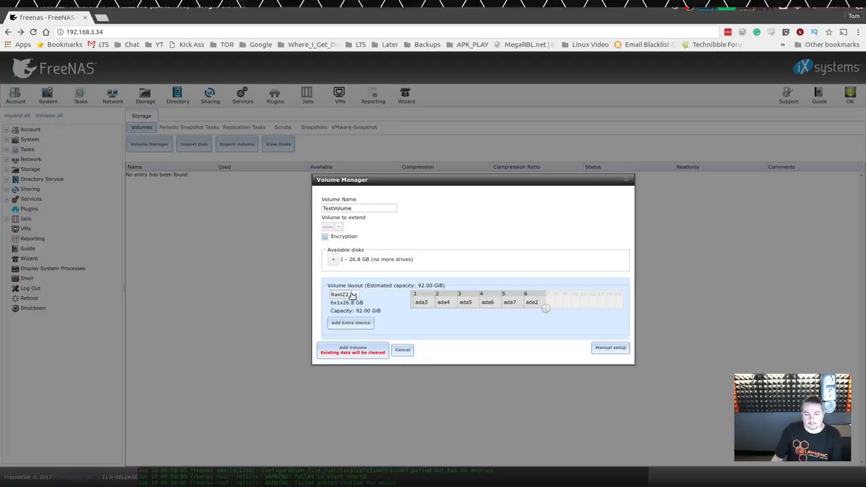
{"action": "left_click_drag", "start_coordinate": [548, 309], "coordinate": [455, 345]}
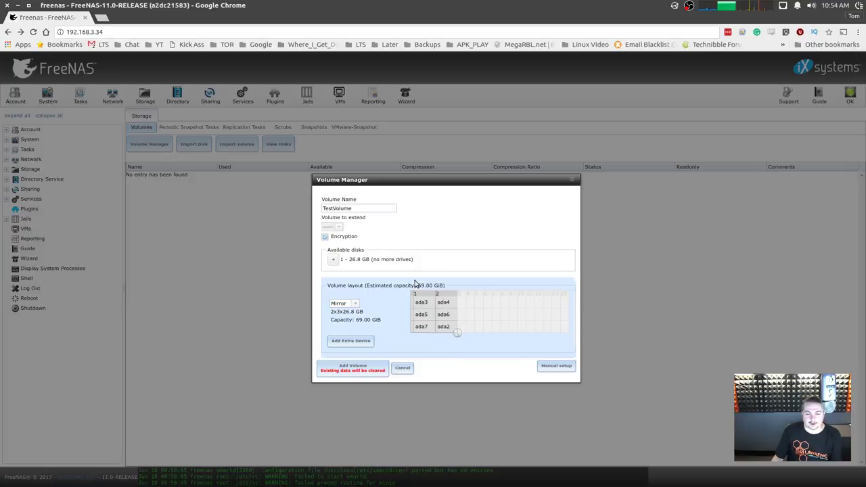
{"action": "left_click_drag", "start_coordinate": [457, 333], "coordinate": [569, 304]}
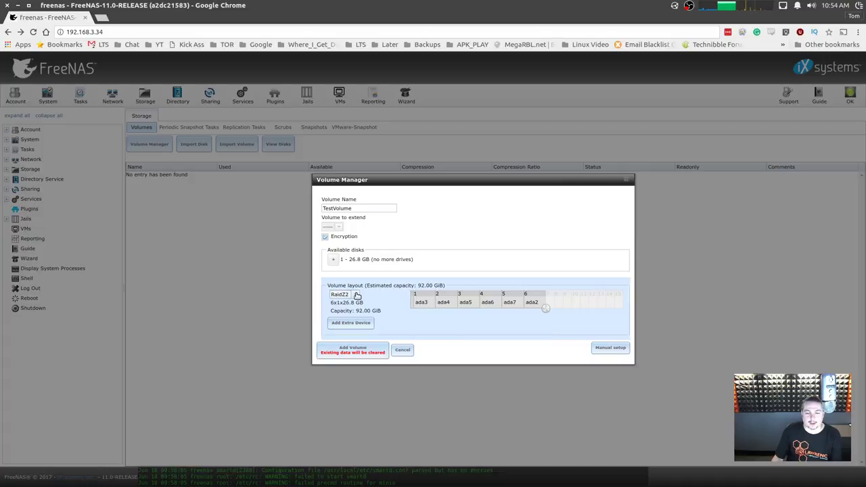
Set the six-disk row to RaidZ2, compare it with RaidZ, and keep RaidZ2.
{"action": "left_click", "coordinate": [356, 296]}
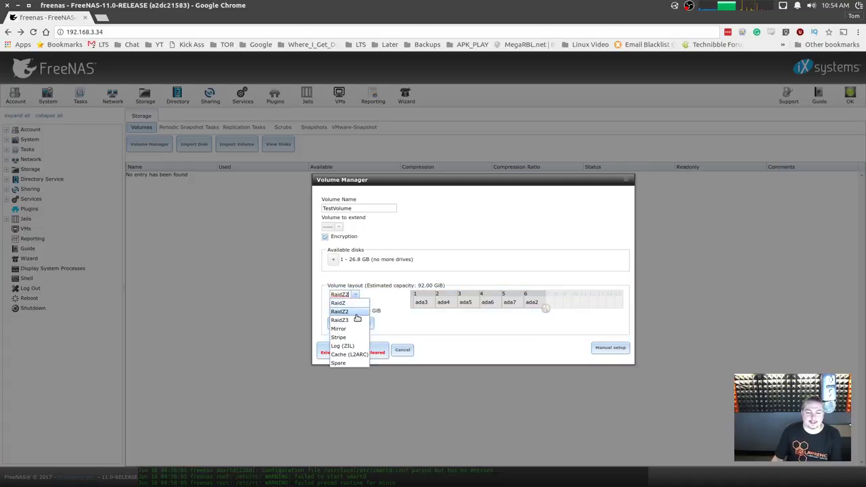
{"action": "left_click", "coordinate": [355, 312]}
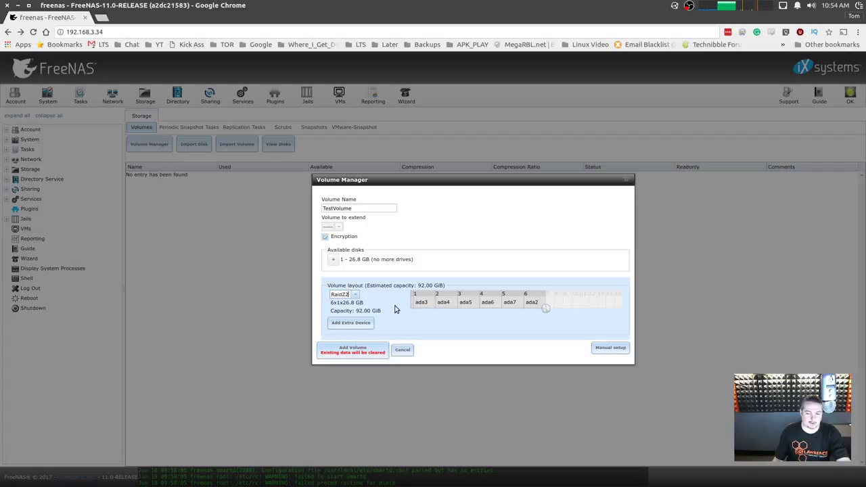
{"action": "left_click", "coordinate": [353, 295]}
{"action": "left_click", "coordinate": [338, 303]}
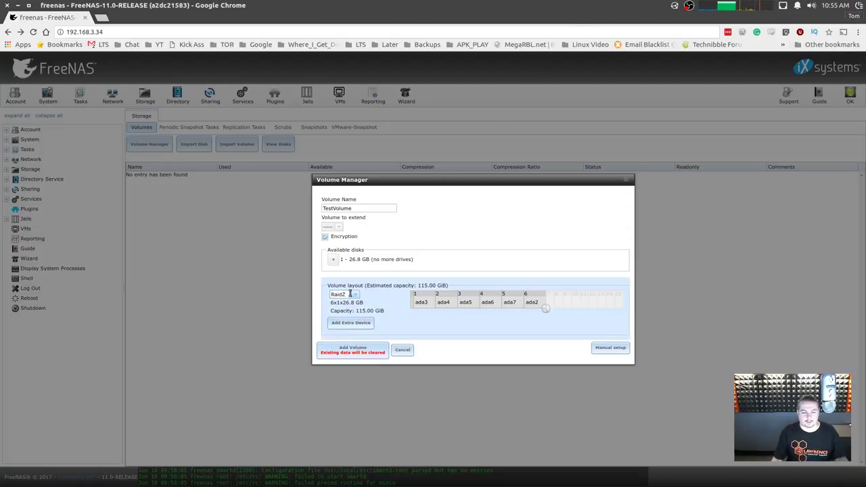
{"action": "left_click", "coordinate": [355, 296]}
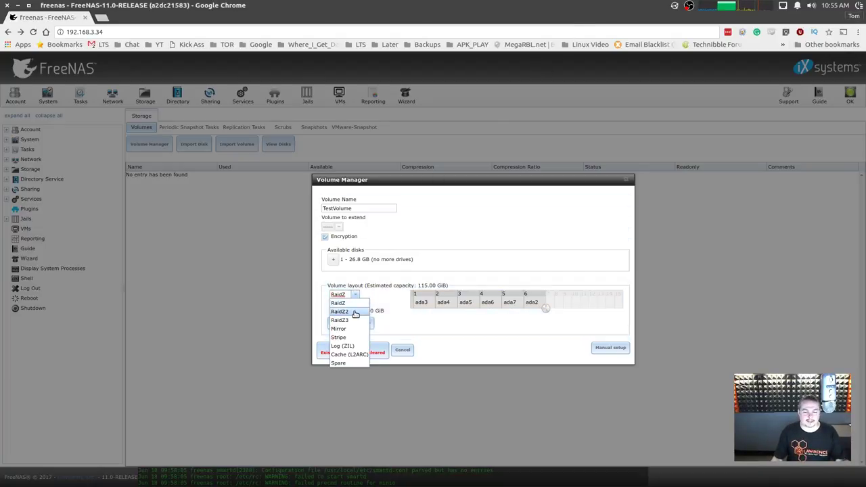
{"action": "left_click", "coordinate": [356, 313]}
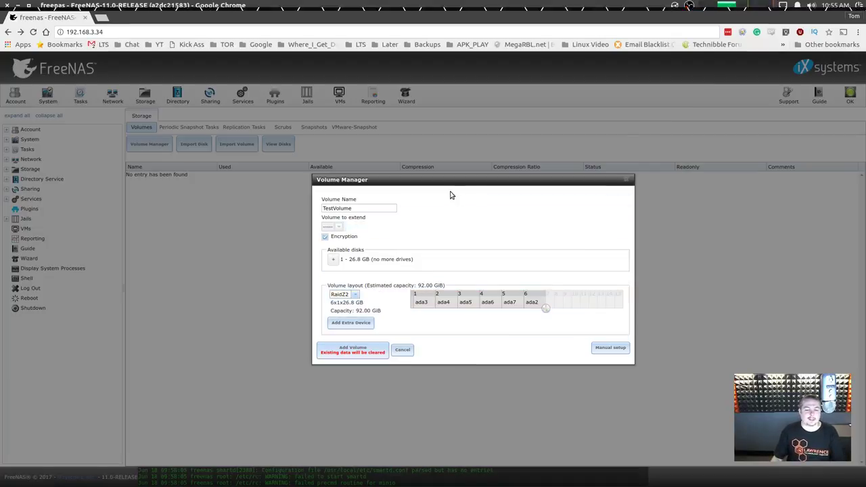
{"action": "left_click_drag", "start_coordinate": [485, 182], "coordinate": [474, 183]}
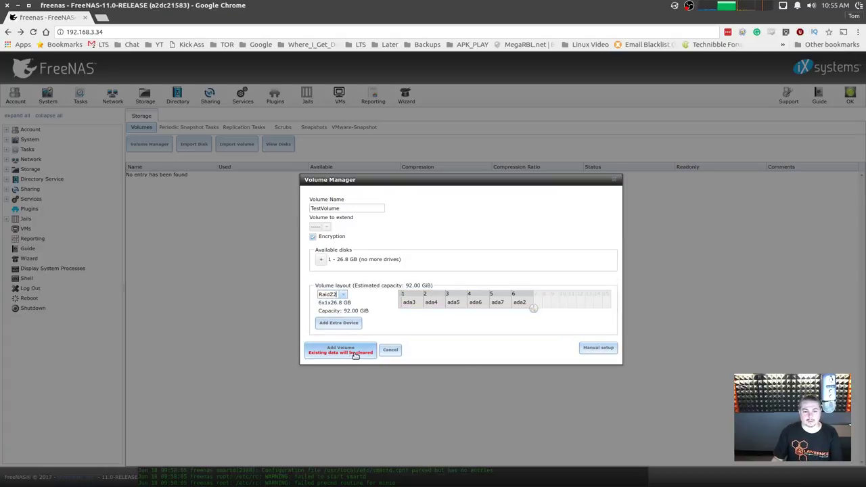
Add TestVolume, close the log popup, and select the new TestVolume row.
{"action": "left_click", "coordinate": [355, 356]}
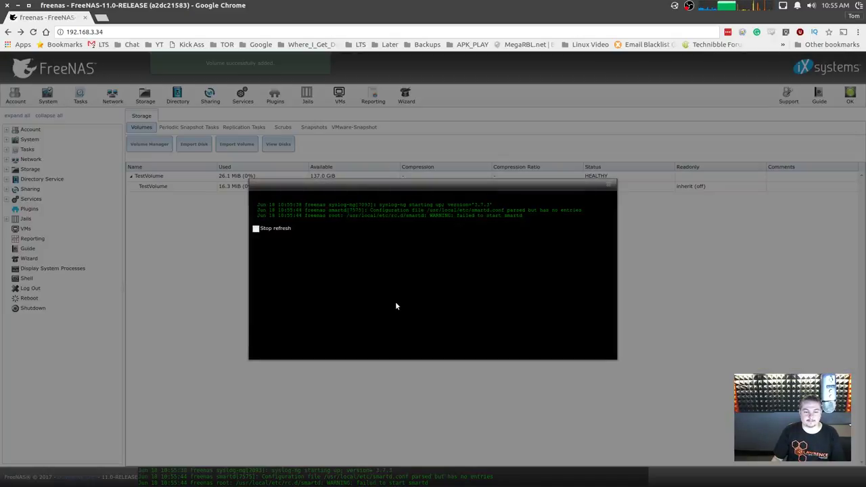
{"action": "left_click", "coordinate": [608, 183]}
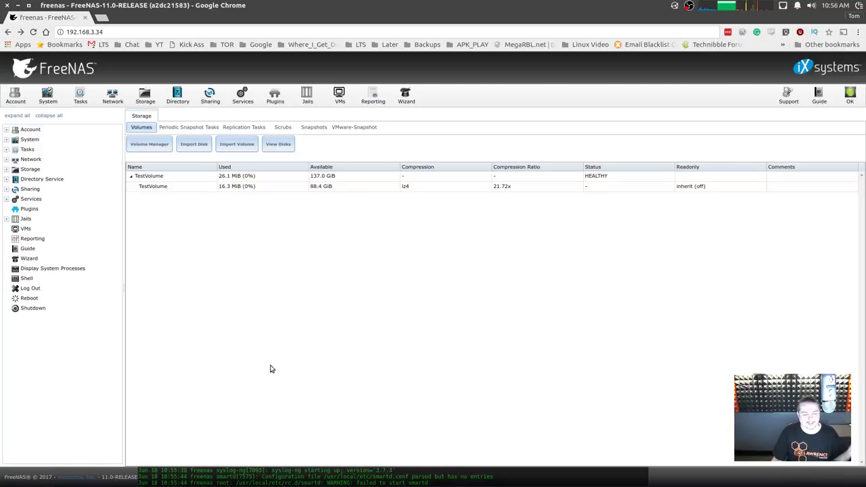
{"action": "left_click", "coordinate": [202, 177]}
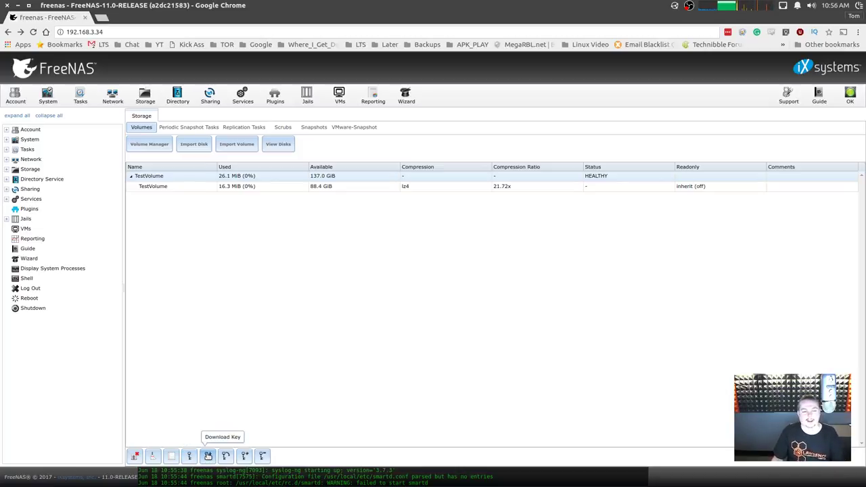
Download TestVolume's GELI encryption key as geli.key, confirming with the root password.
{"action": "left_click", "coordinate": [210, 457]}
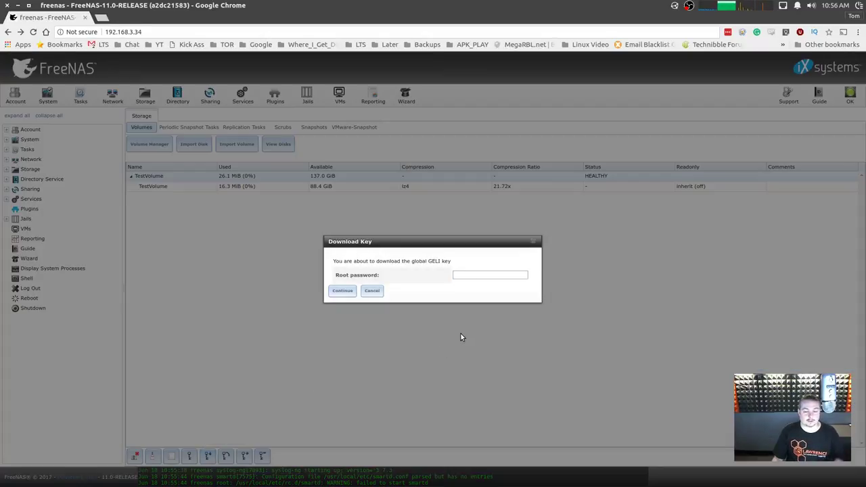
{"action": "type", "text": "********"}
{"action": "key", "text": "Return"}
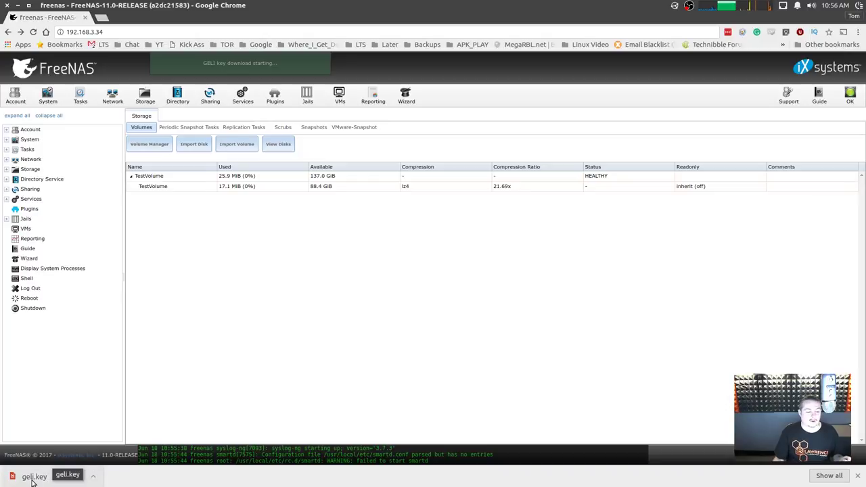
{"action": "left_click", "coordinate": [857, 476]}
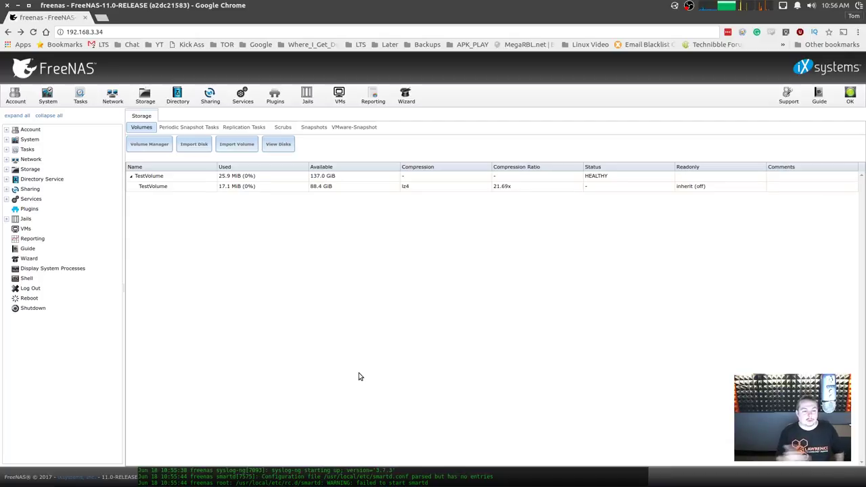
{"action": "left_click", "coordinate": [276, 177]}
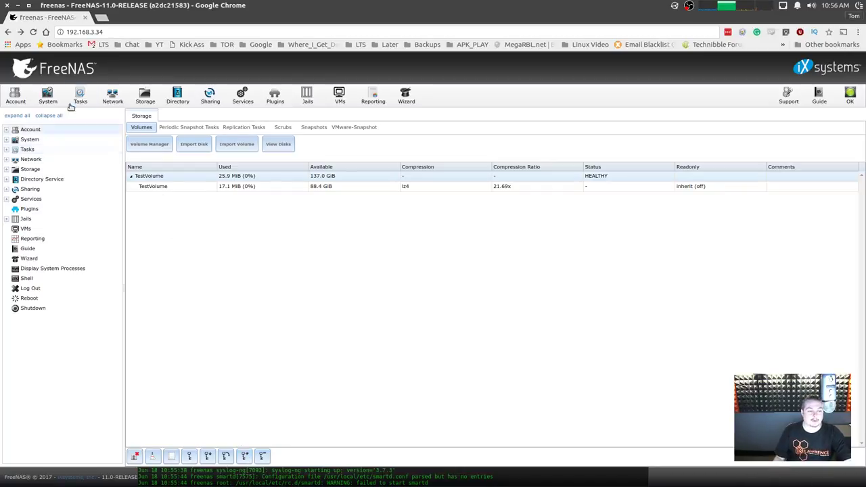
{"action": "left_click", "coordinate": [49, 96]}
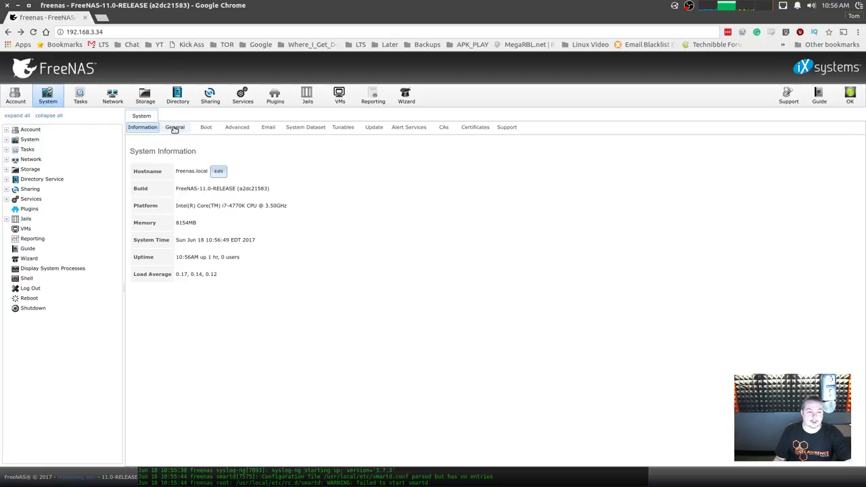
{"action": "left_click", "coordinate": [178, 128]}
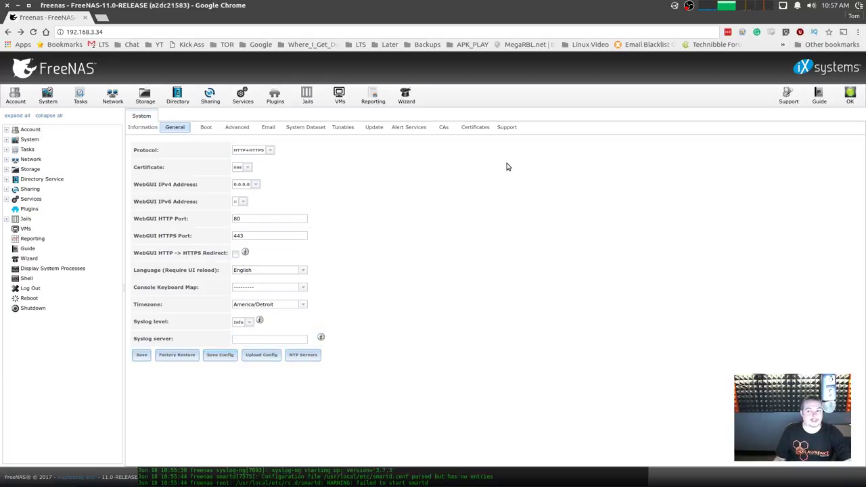
{"action": "left_click", "coordinate": [144, 101]}
{"action": "left_click", "coordinate": [182, 186]}
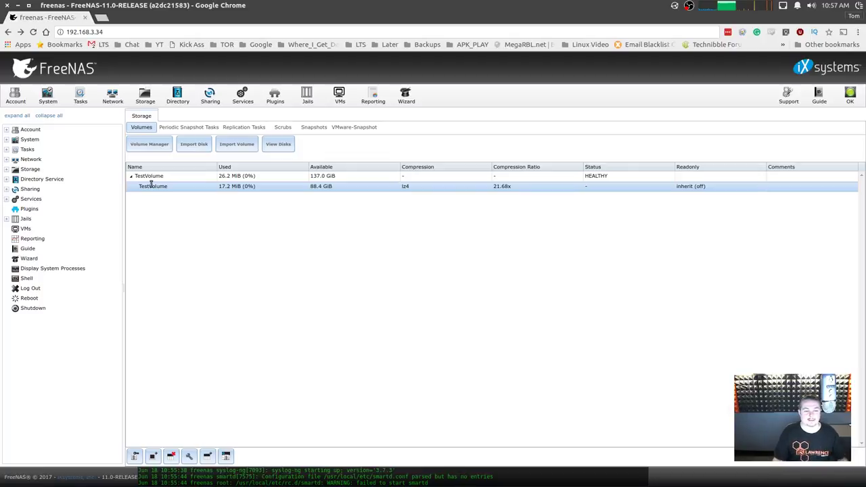
{"action": "left_click", "coordinate": [181, 178]}
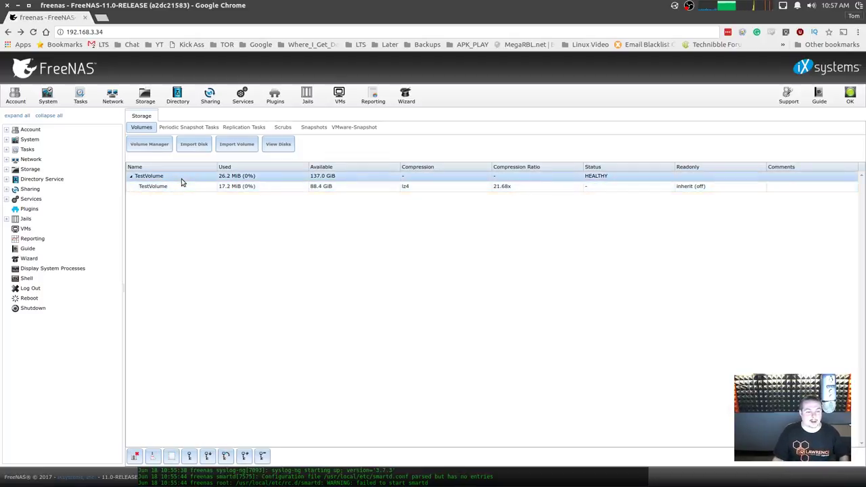
{"action": "left_click", "coordinate": [180, 187]}
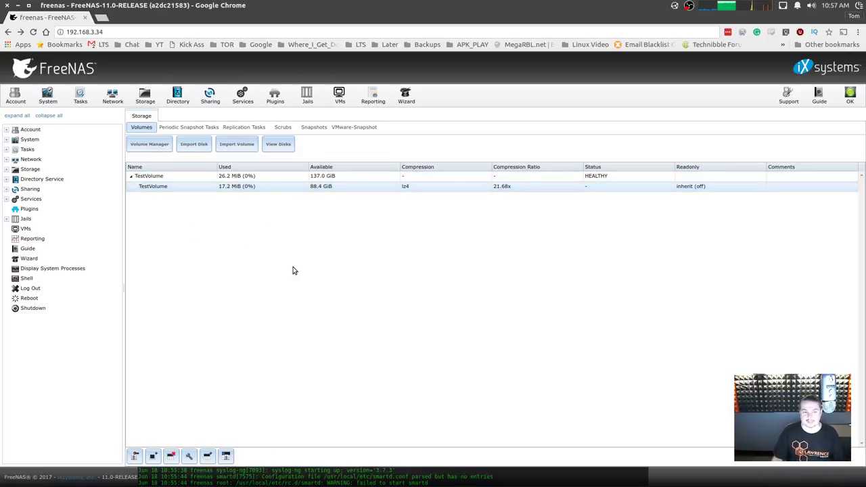
{"action": "left_click", "coordinate": [175, 180]}
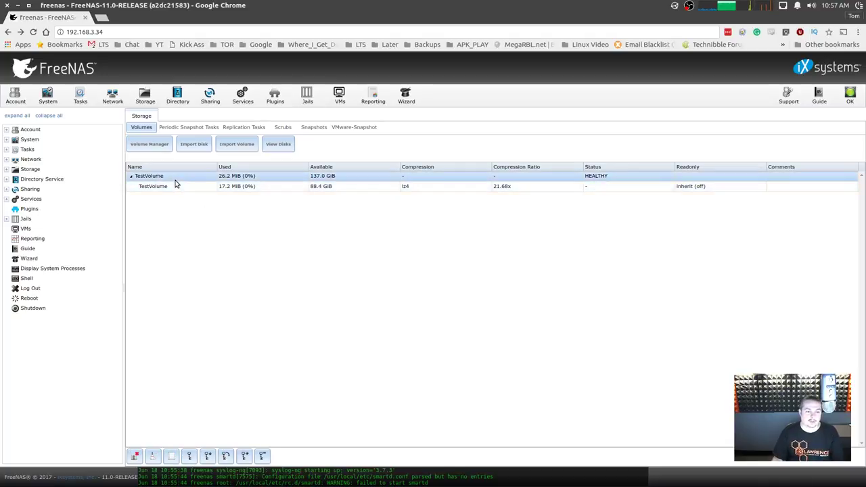
{"action": "left_click", "coordinate": [169, 187]}
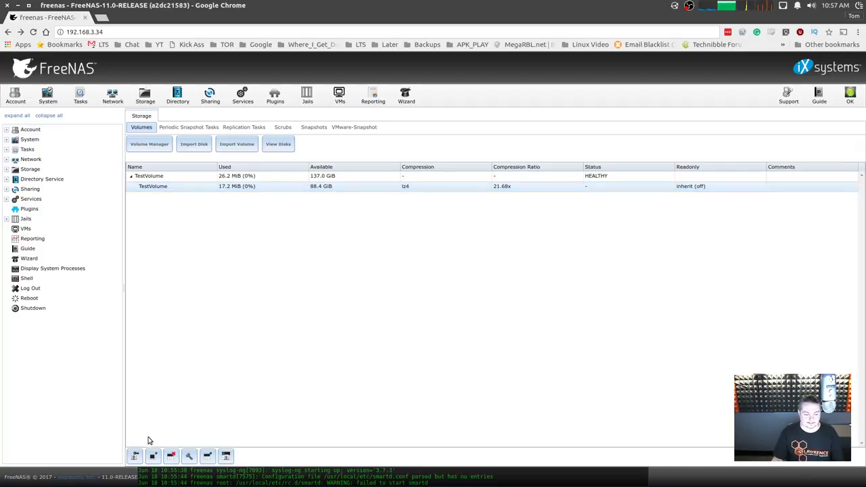
{"action": "left_click", "coordinate": [178, 178]}
{"action": "left_click", "coordinate": [185, 185]}
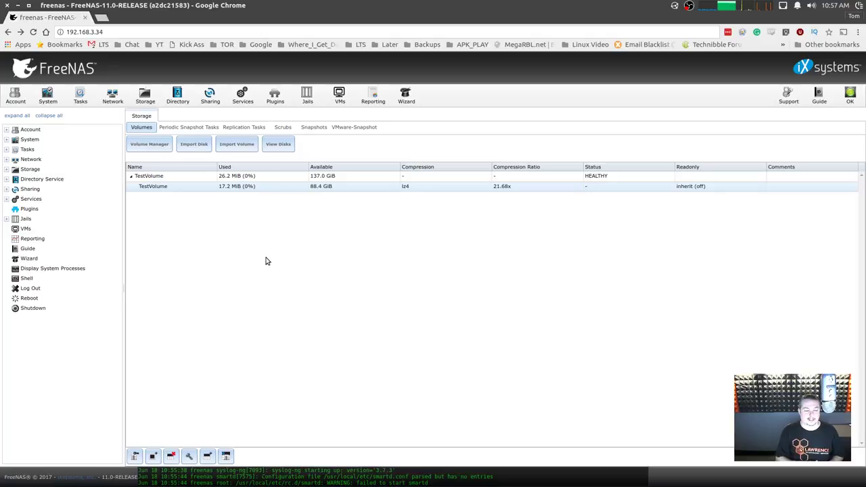
{"action": "left_click", "coordinate": [172, 178]}
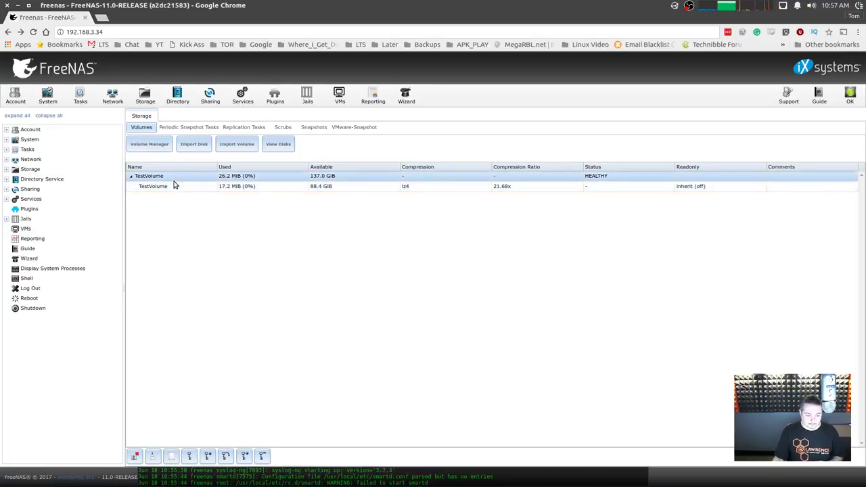
{"action": "left_click", "coordinate": [173, 186]}
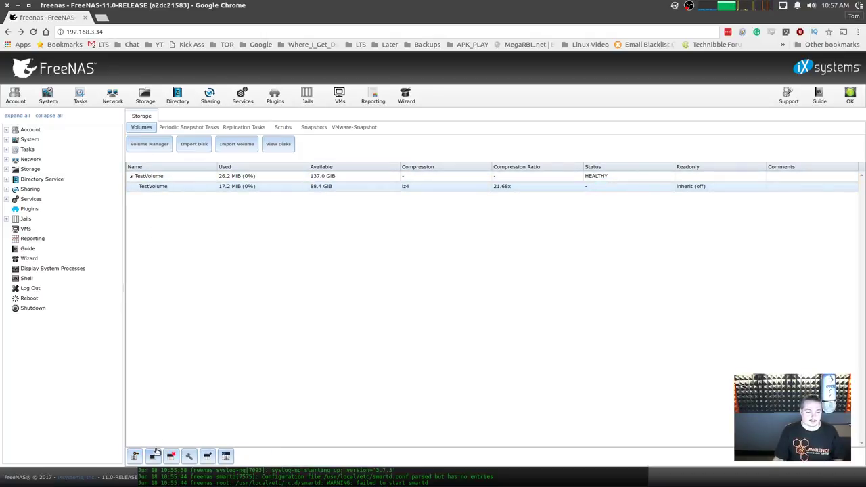
Create the Windows-type dataset First_Data_Set with comment 1st under TestVolume.
{"action": "left_click", "coordinate": [207, 458]}
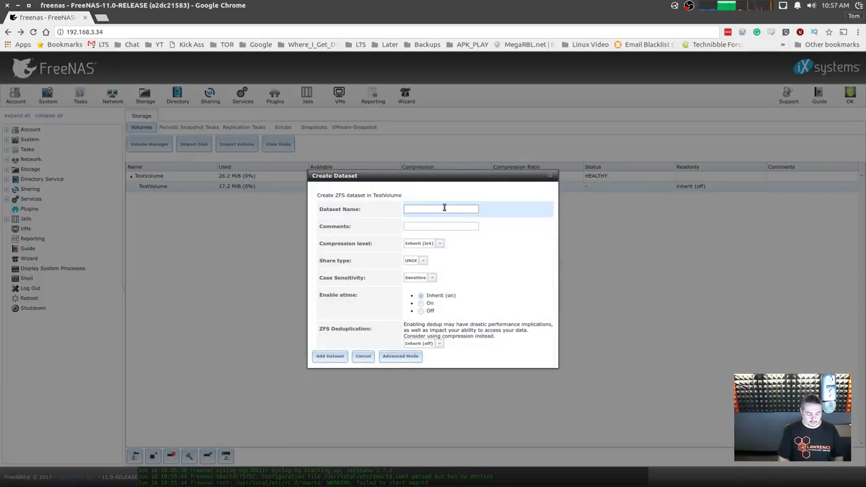
{"action": "type", "text": "tstData"}
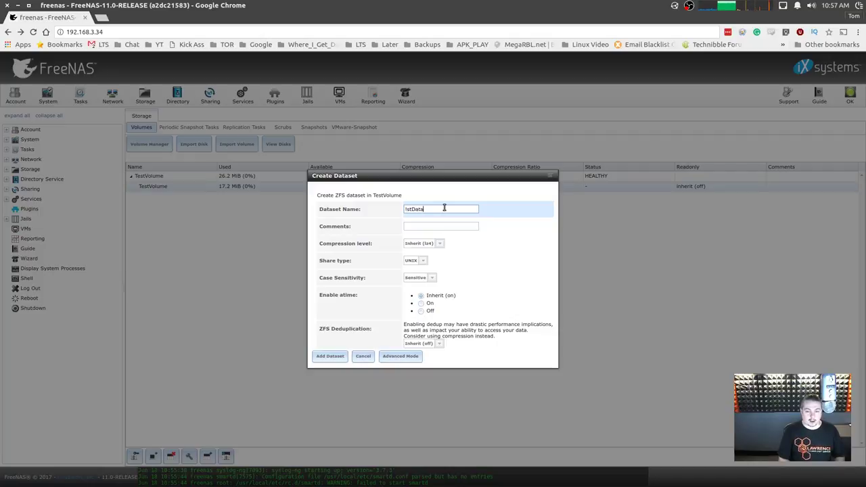
{"action": "key", "text": "BackSpace"}
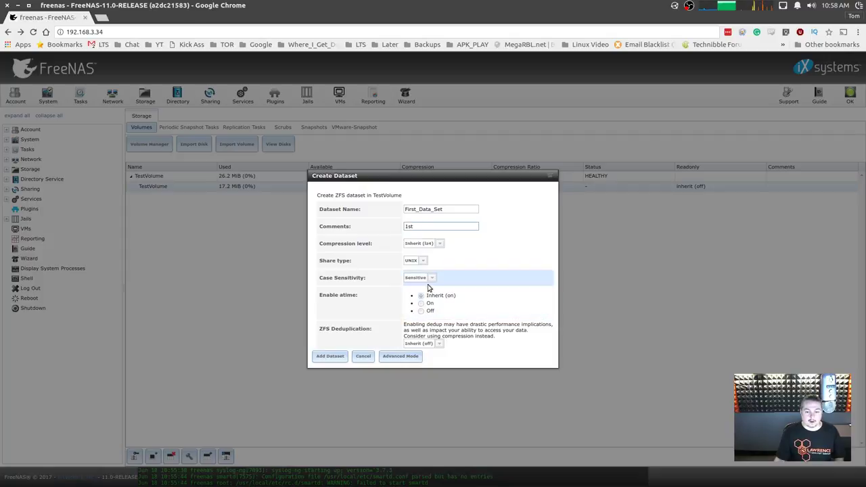
{"action": "left_click", "coordinate": [424, 261]}
{"action": "left_click", "coordinate": [416, 278]}
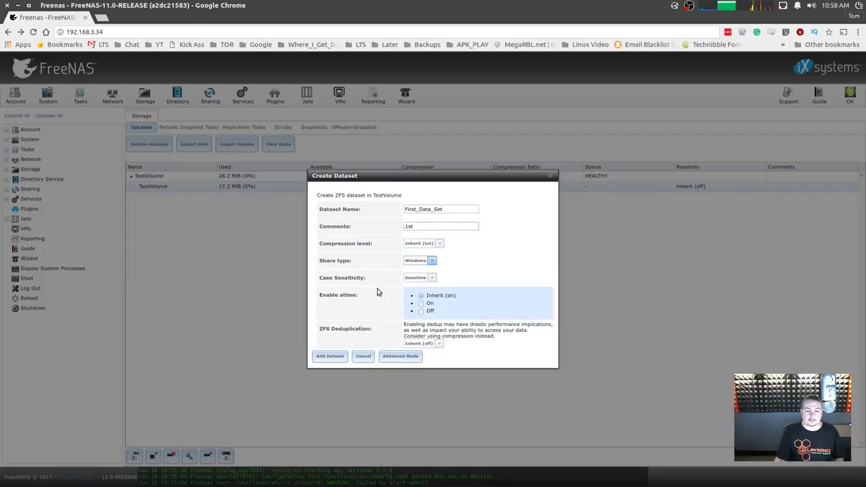
{"action": "left_click", "coordinate": [330, 356]}
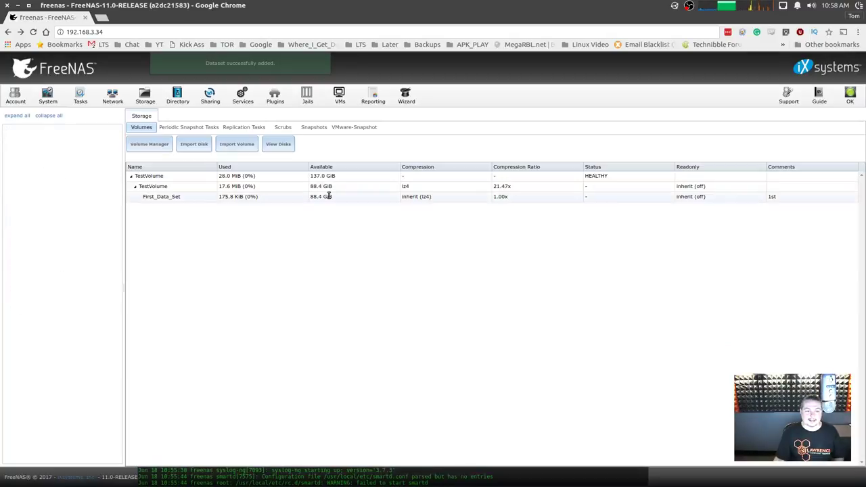
{"action": "left_click", "coordinate": [164, 187]}
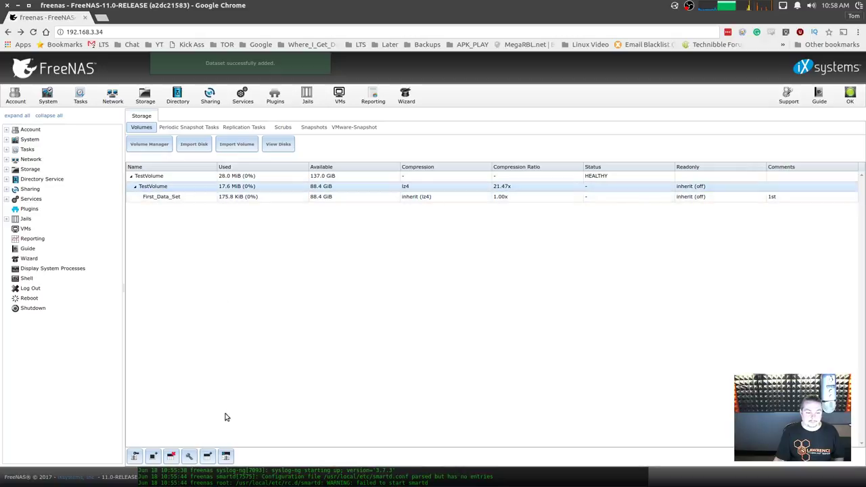
{"action": "left_click", "coordinate": [174, 197]}
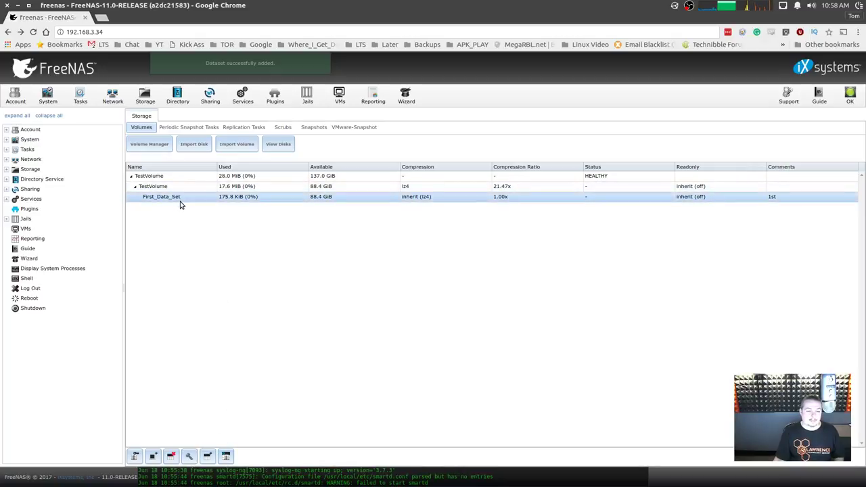
{"action": "left_click", "coordinate": [191, 187]}
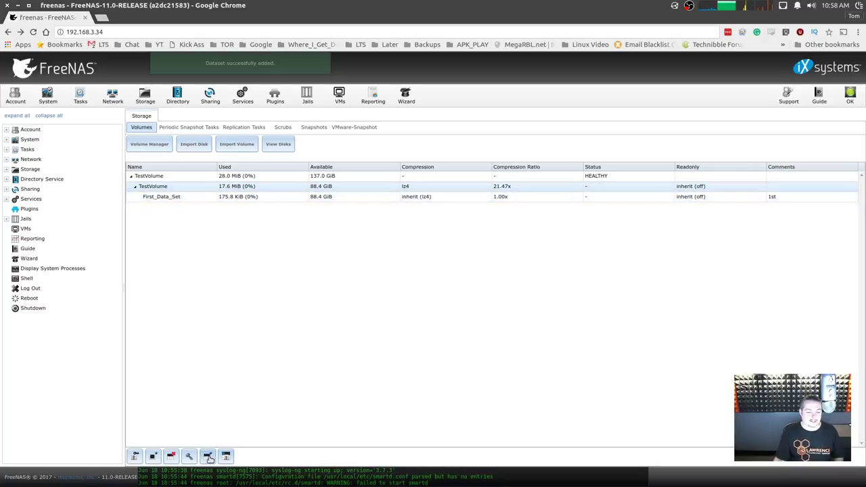
Add a second Windows-type dataset, Second_Data_Set, with comment 2nd.
{"action": "left_click", "coordinate": [207, 455]}
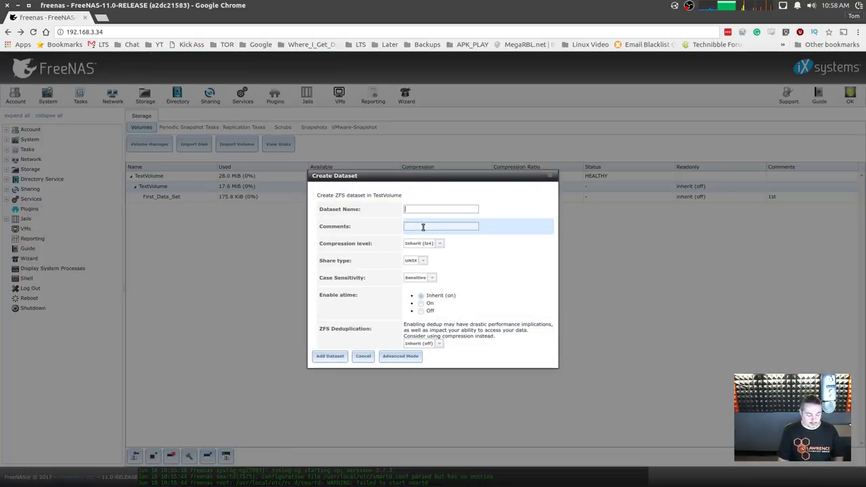
{"action": "type", "text": "First_Data_Set"}
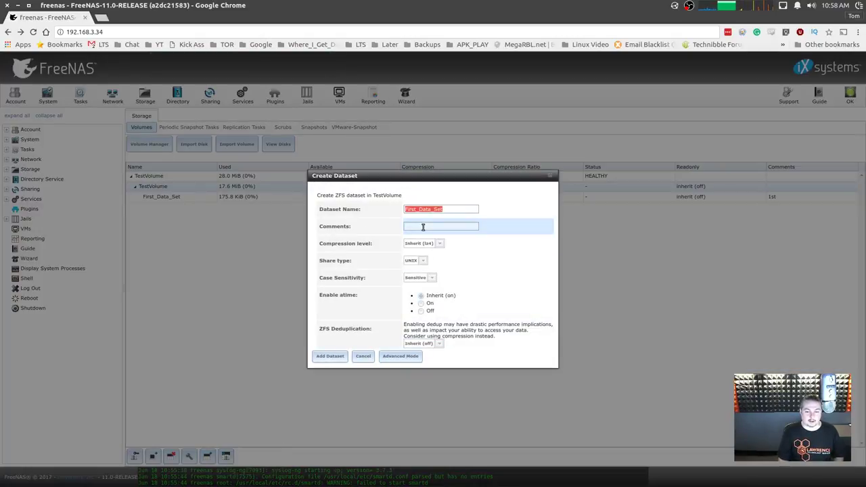
{"action": "key", "text": "Delete"}
{"action": "key", "text": "Delete"}
{"action": "key", "text": "Delete"}
{"action": "key", "text": "Delete"}
{"action": "key", "text": "Delete"}
{"action": "type", "text": "Secon"}
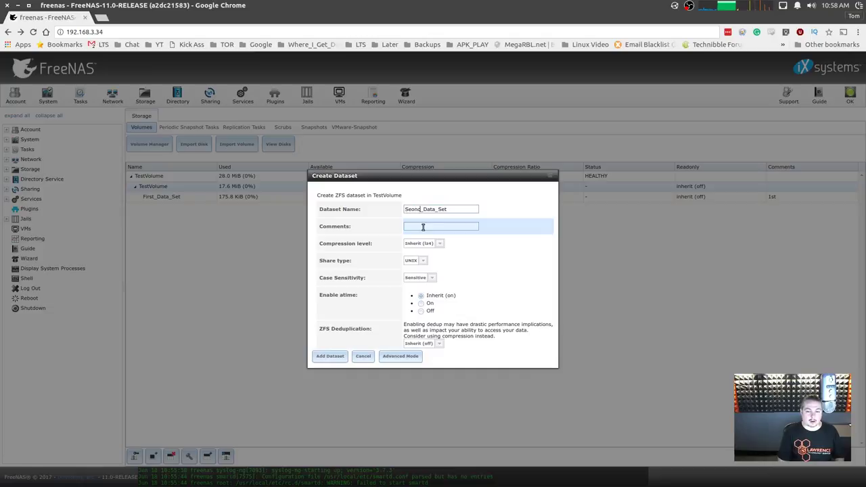
{"action": "type", "text": "d"}
{"action": "left_click", "coordinate": [423, 228]}
{"action": "type", "text": "2ns"}
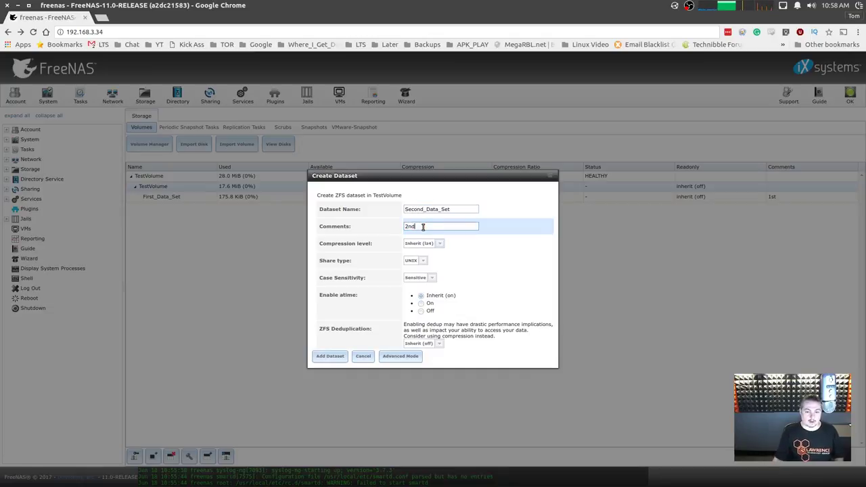
{"action": "left_click", "coordinate": [424, 261]}
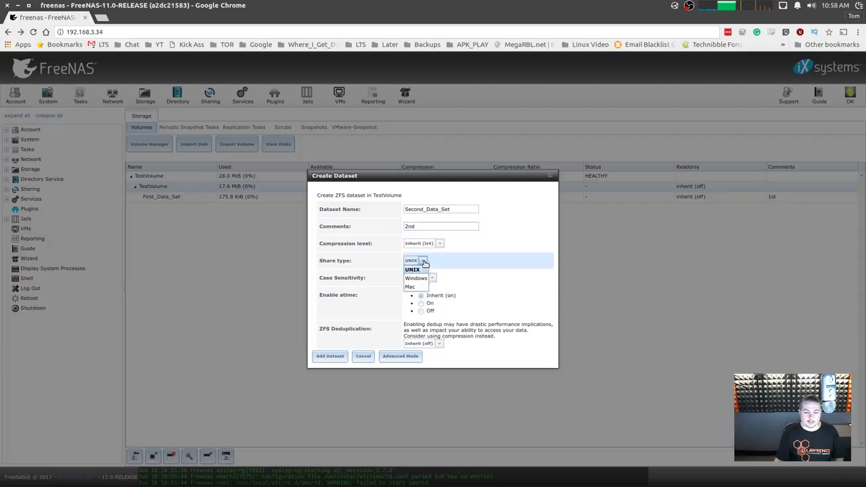
{"action": "left_click", "coordinate": [416, 278]}
{"action": "left_click", "coordinate": [330, 355]}
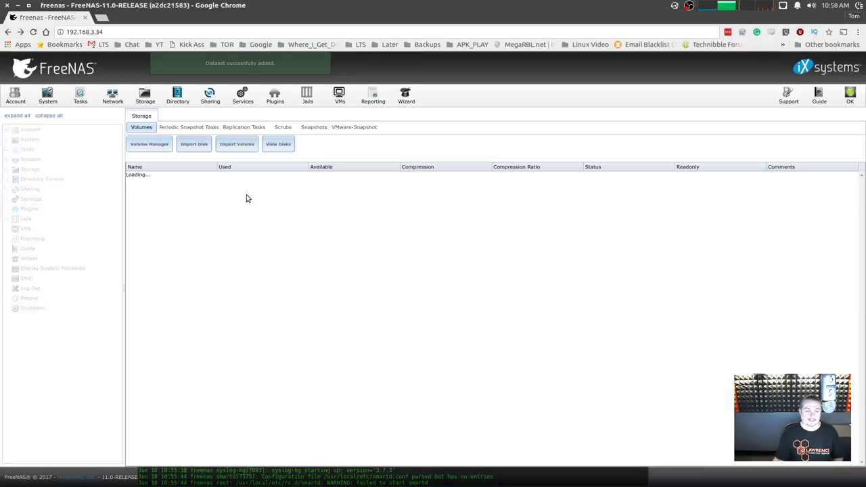
{"action": "left_click", "coordinate": [176, 196]}
{"action": "left_click", "coordinate": [175, 190]}
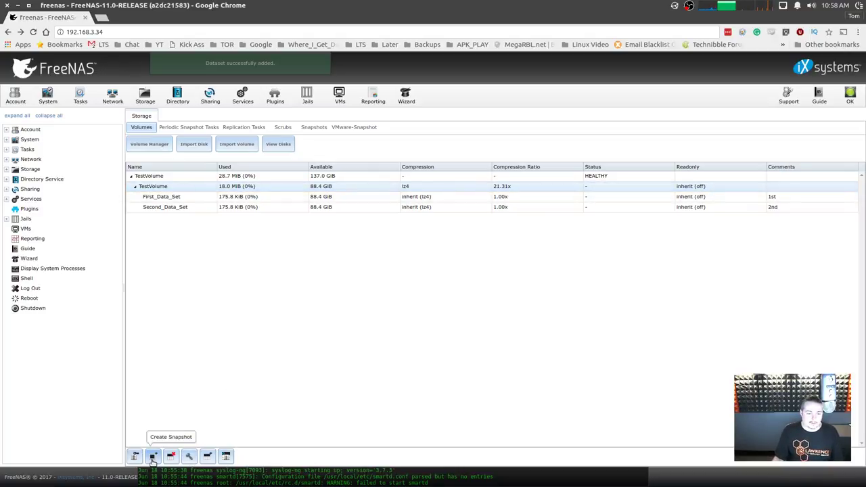
{"action": "left_click", "coordinate": [152, 458]}
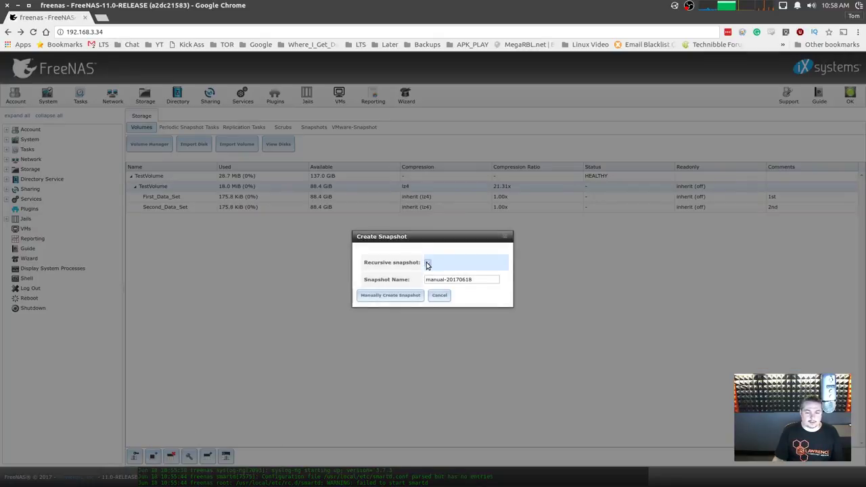
{"action": "left_click", "coordinate": [428, 264]}
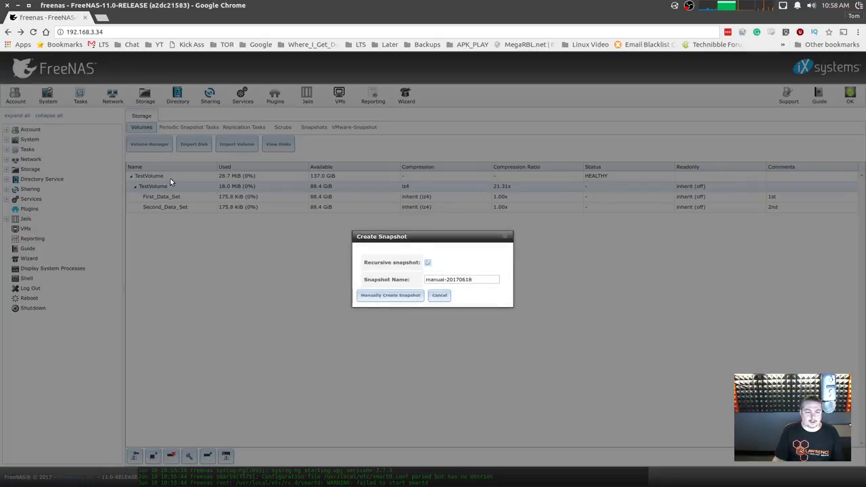
{"action": "left_click", "coordinate": [441, 296]}
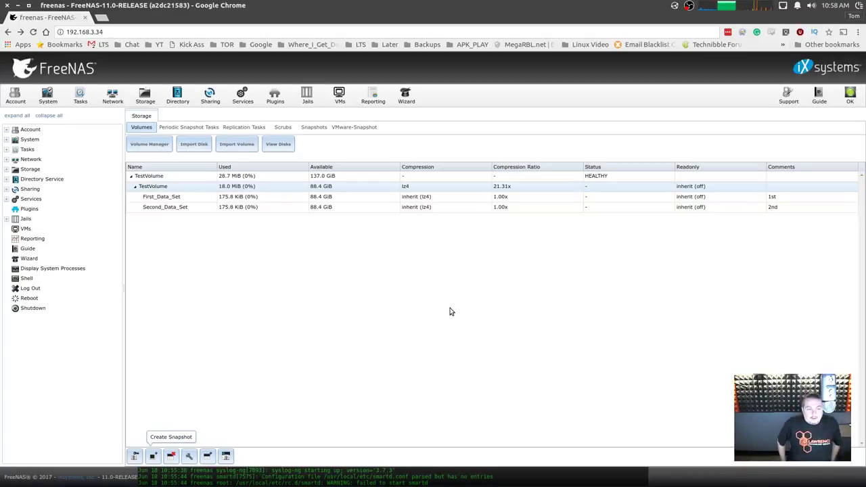
{"action": "left_click", "coordinate": [258, 197]}
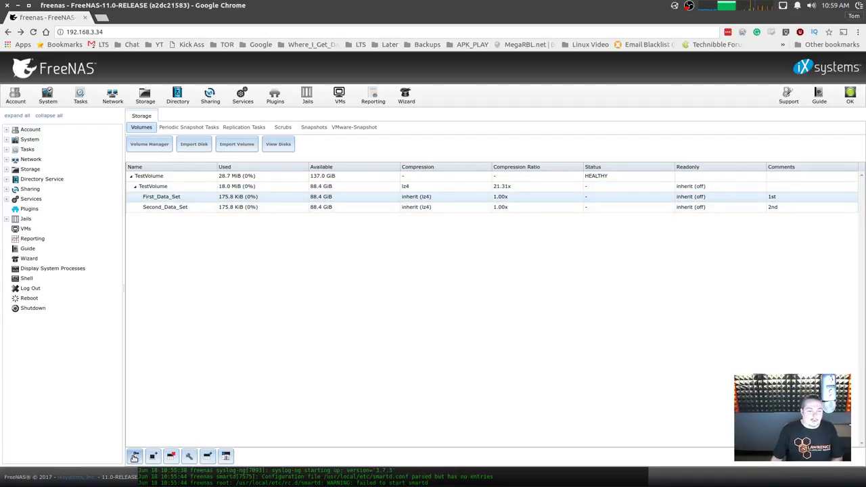
{"action": "left_click", "coordinate": [135, 457]}
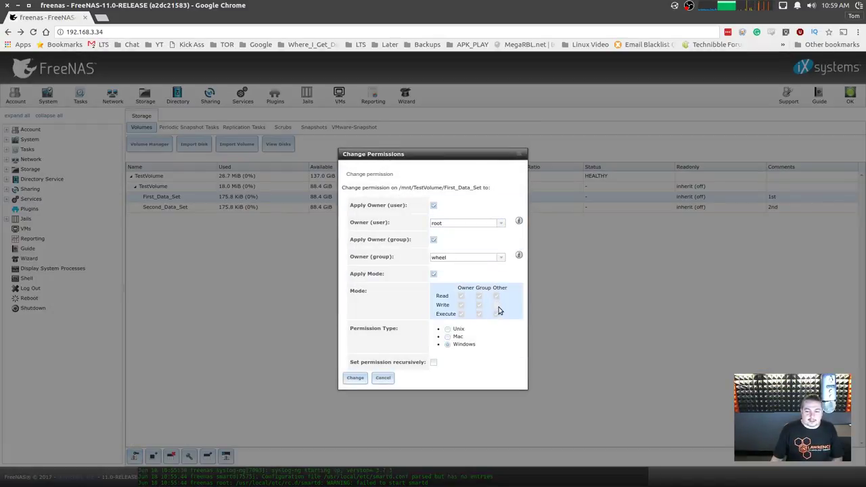
{"action": "left_click", "coordinate": [519, 159]}
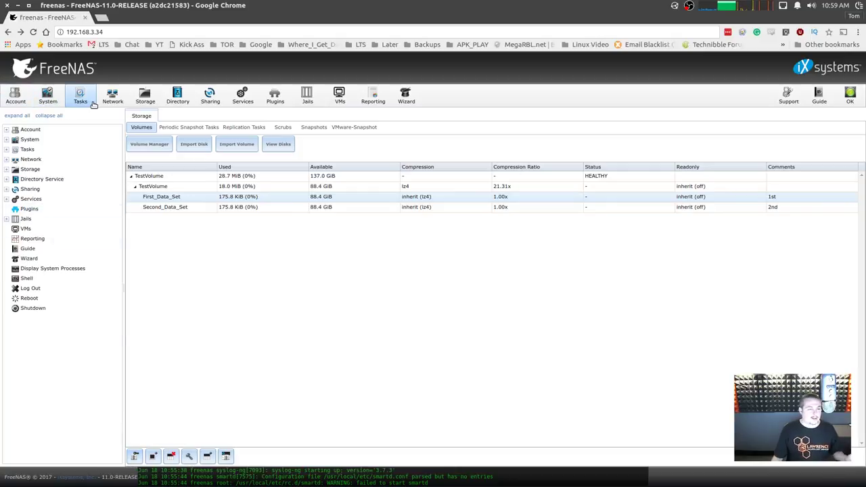
Add a new user account with its full name and password filled in, and save it.
{"action": "left_click", "coordinate": [17, 97]}
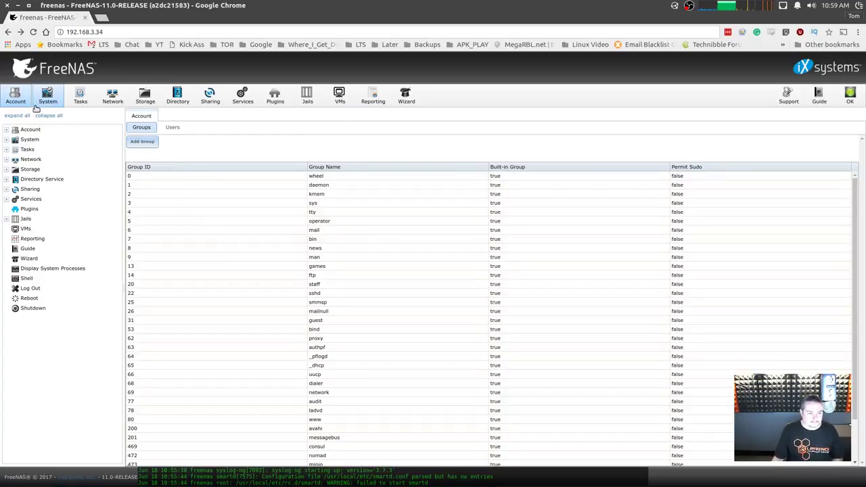
{"action": "left_click", "coordinate": [170, 128]}
{"action": "left_click", "coordinate": [143, 143]}
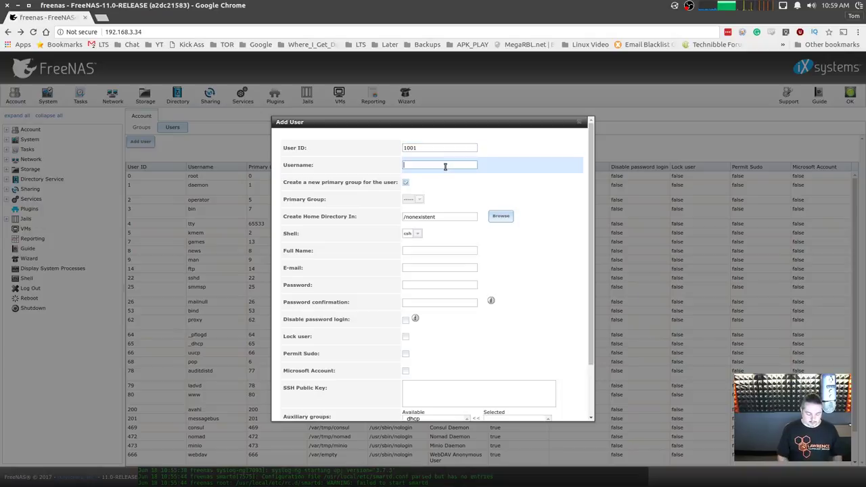
{"action": "left_click", "coordinate": [458, 251]}
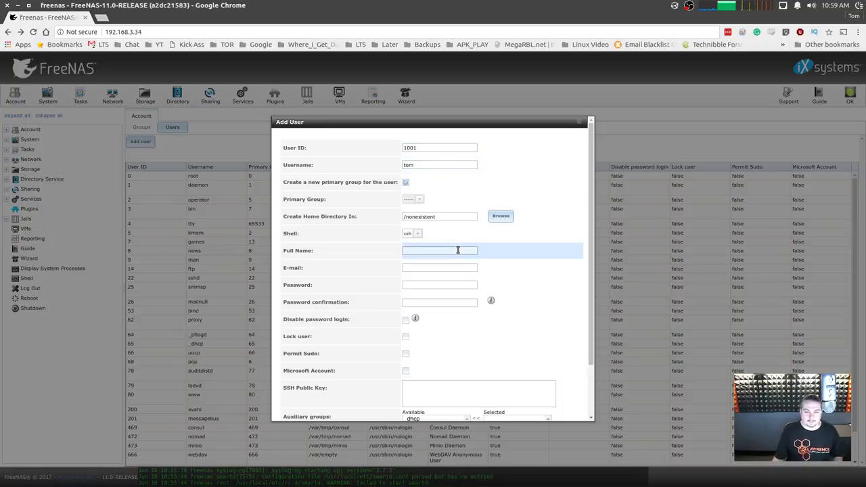
{"action": "type", "text": "thomas"}
{"action": "key", "text": "Tab"}
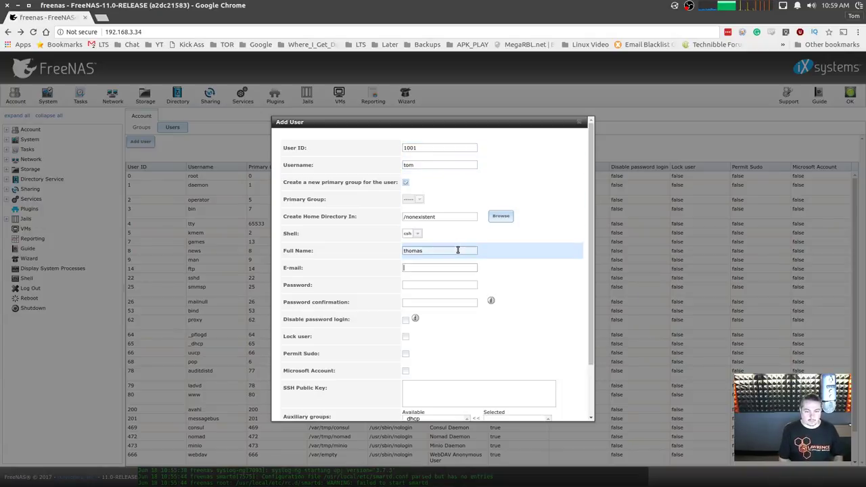
{"action": "key", "text": "Tab"}
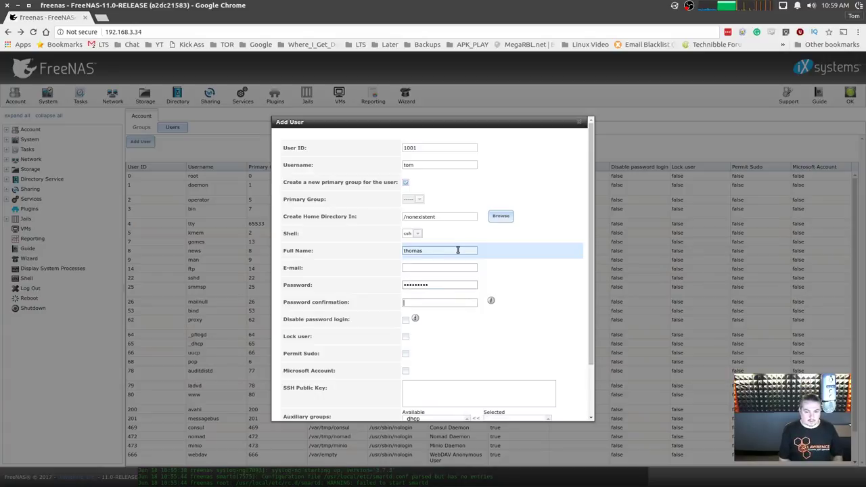
{"action": "type", "text": "p"}
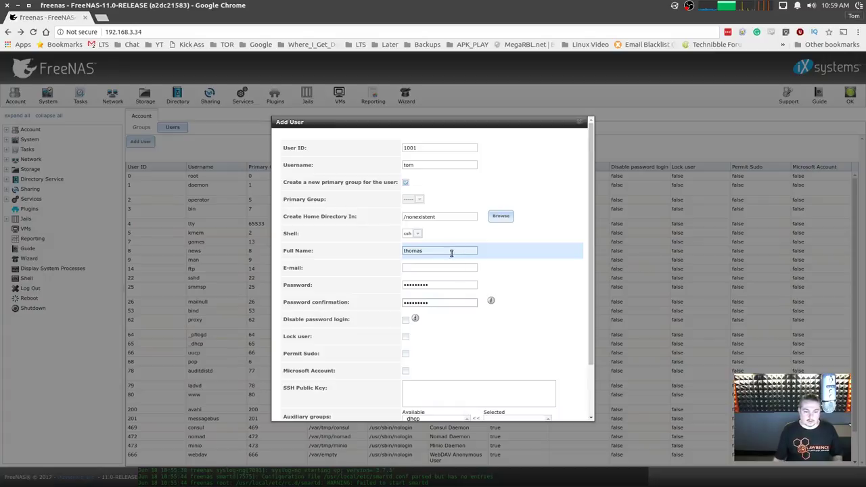
{"action": "scroll", "coordinate": [451, 253], "scroll_direction": "down", "scroll_amount": 2}
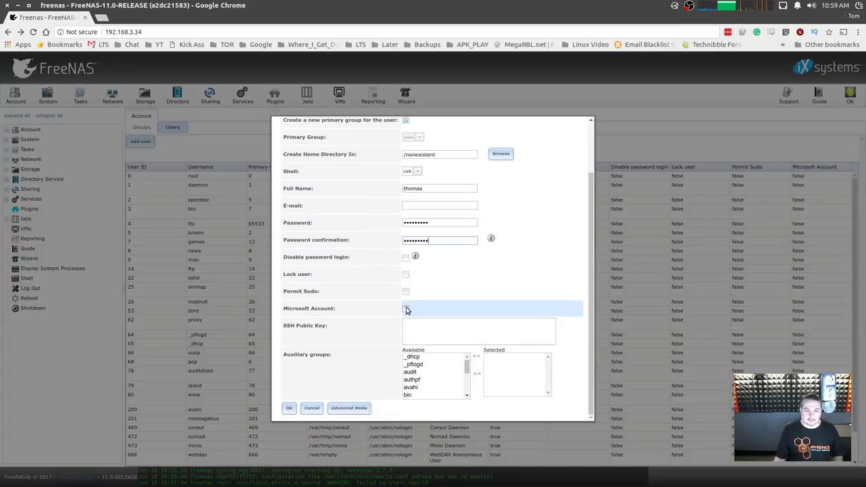
{"action": "left_click", "coordinate": [289, 409]}
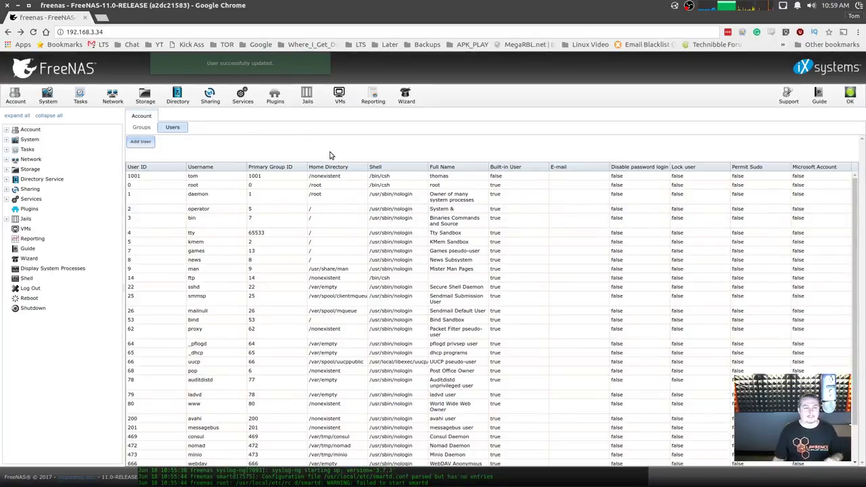
Create dataset tomsdata under TestVolume with comment 'toms data' and Windows share type.
{"action": "left_click", "coordinate": [144, 94]}
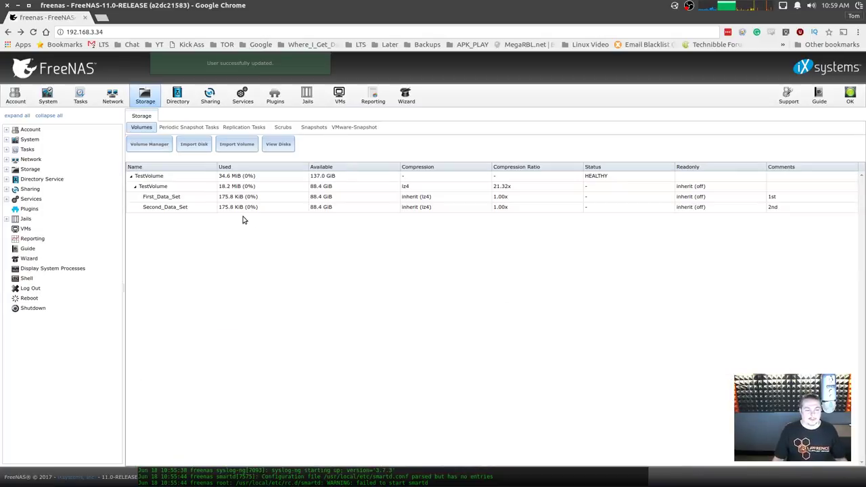
{"action": "left_click", "coordinate": [191, 198]}
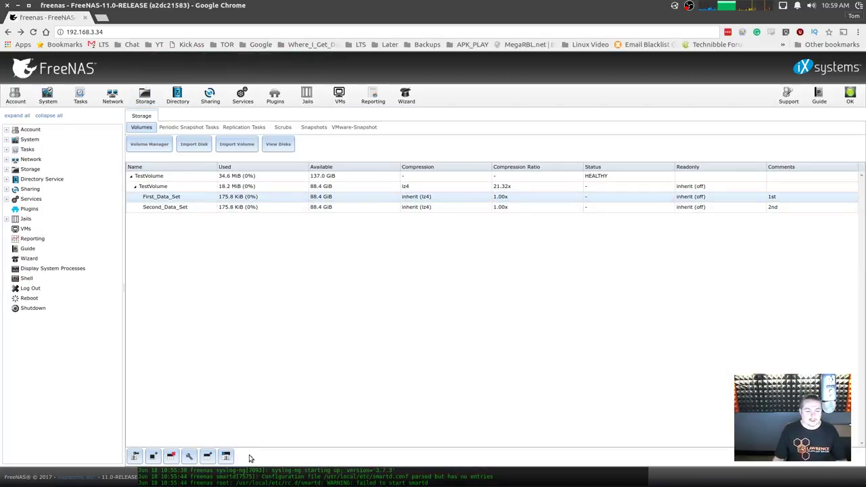
{"action": "left_click", "coordinate": [194, 186]}
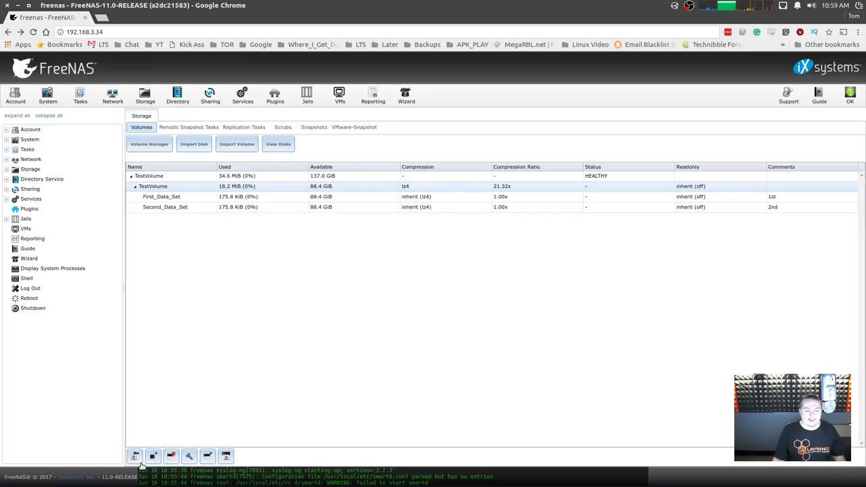
{"action": "left_click", "coordinate": [207, 456]}
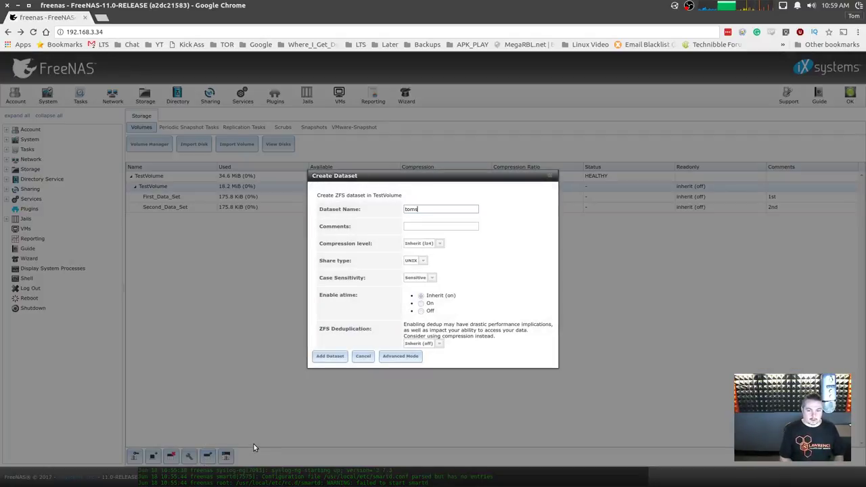
{"action": "left_click", "coordinate": [448, 228]}
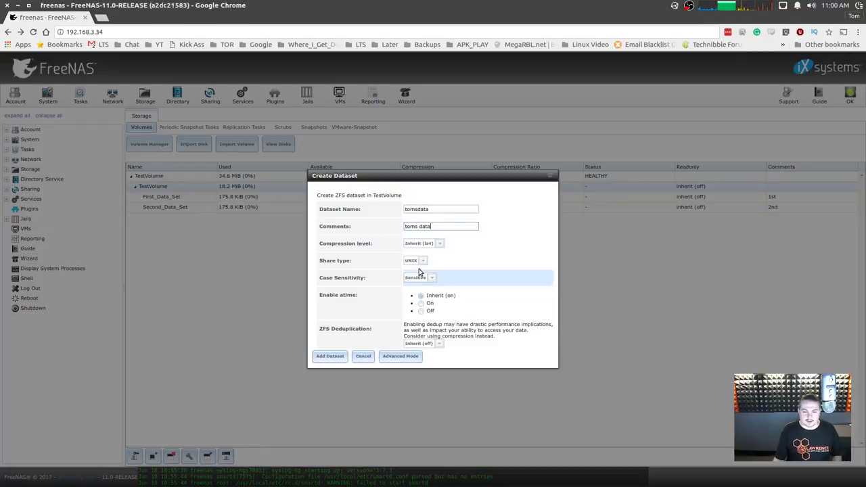
{"action": "left_click", "coordinate": [419, 260]}
{"action": "left_click", "coordinate": [415, 273]}
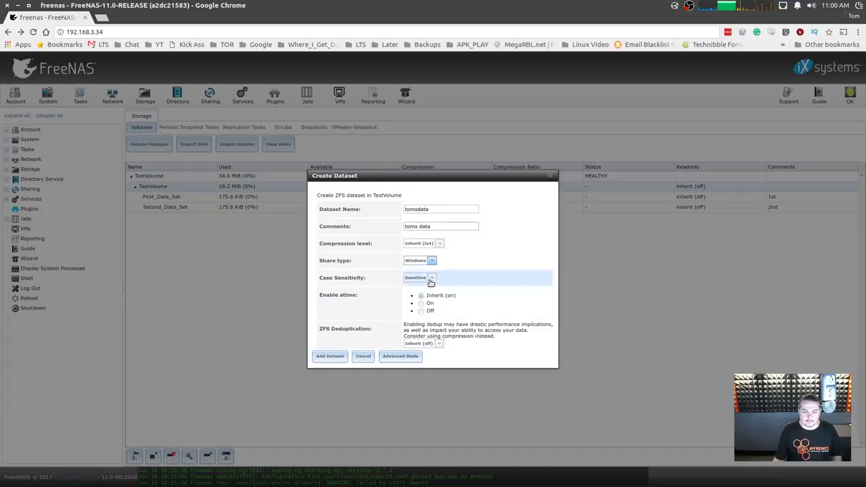
{"action": "left_click", "coordinate": [329, 356]}
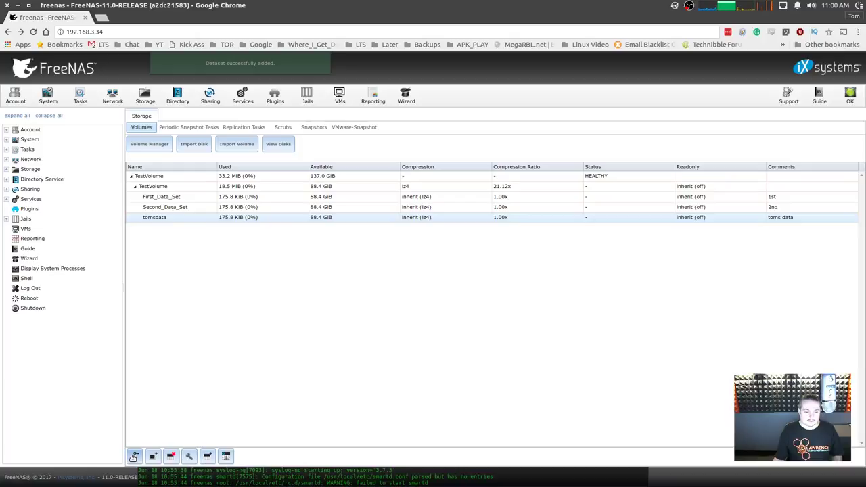
Make the new user the owner of tomsdata, keeping group wheel and Windows permissions.
{"action": "left_click", "coordinate": [134, 455]}
{"action": "left_click", "coordinate": [504, 225]}
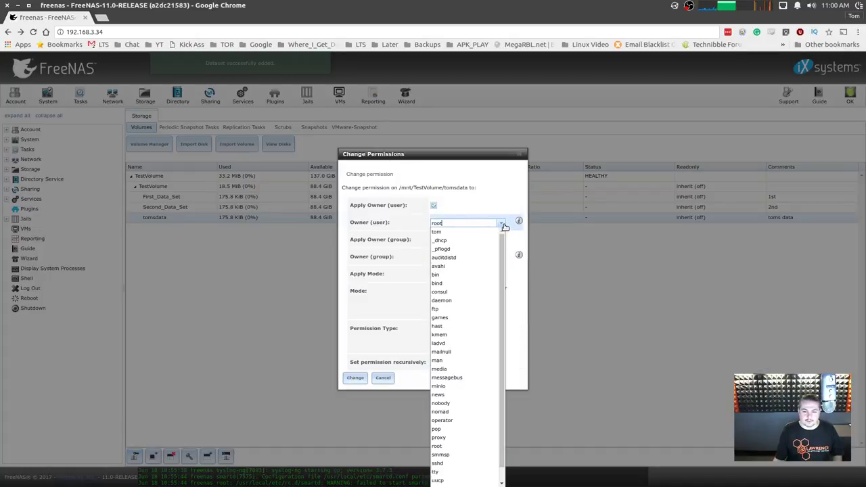
{"action": "scroll", "coordinate": [501, 371], "scroll_direction": "down", "scroll_amount": 1}
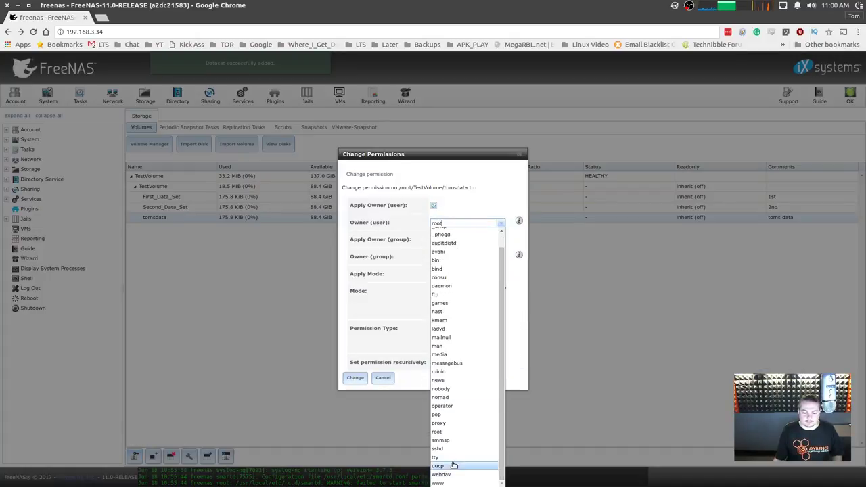
{"action": "scroll", "coordinate": [448, 464], "scroll_direction": "up", "scroll_amount": 1}
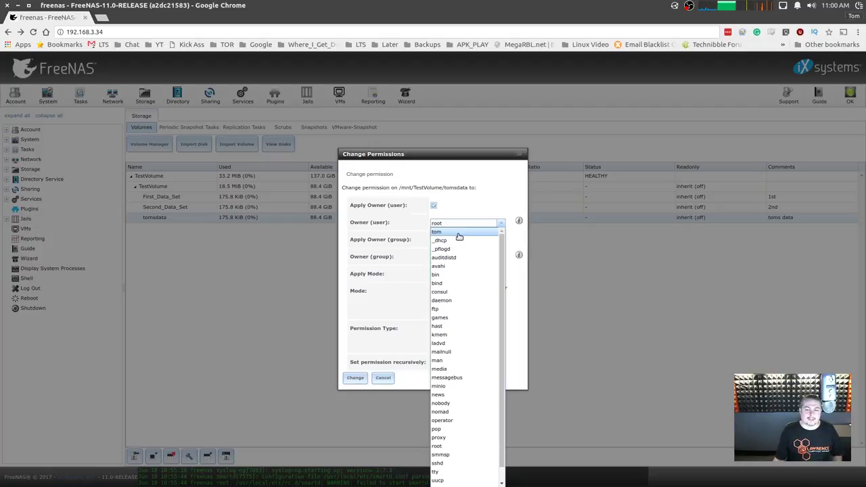
{"action": "scroll", "coordinate": [449, 446], "scroll_direction": "down", "scroll_amount": 1}
{"action": "scroll", "coordinate": [453, 406], "scroll_direction": "up", "scroll_amount": 1}
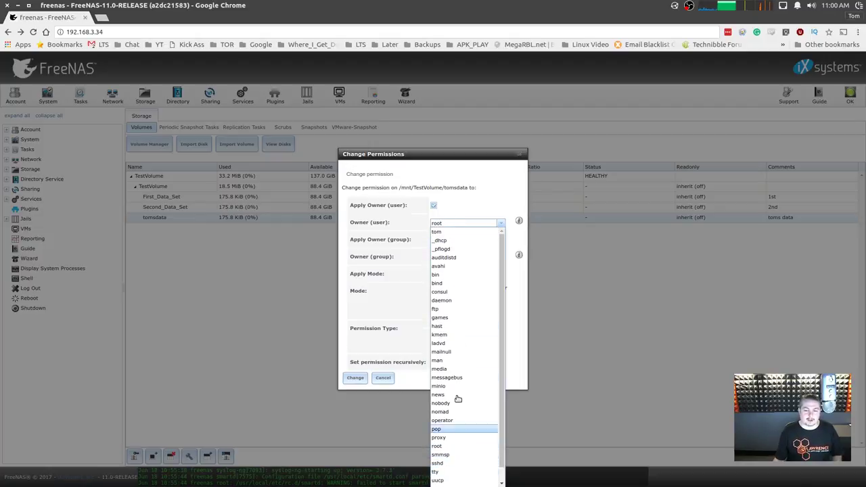
{"action": "left_click", "coordinate": [456, 237]}
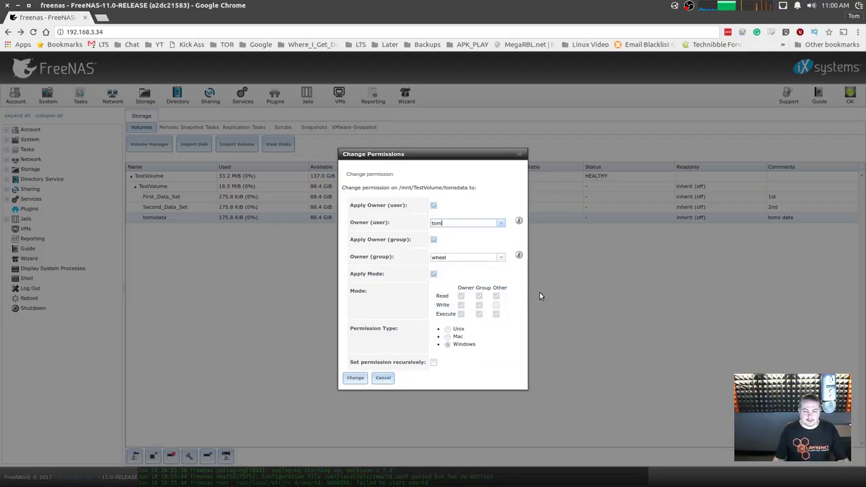
{"action": "left_click", "coordinate": [357, 379]}
{"action": "left_click", "coordinate": [352, 382]}
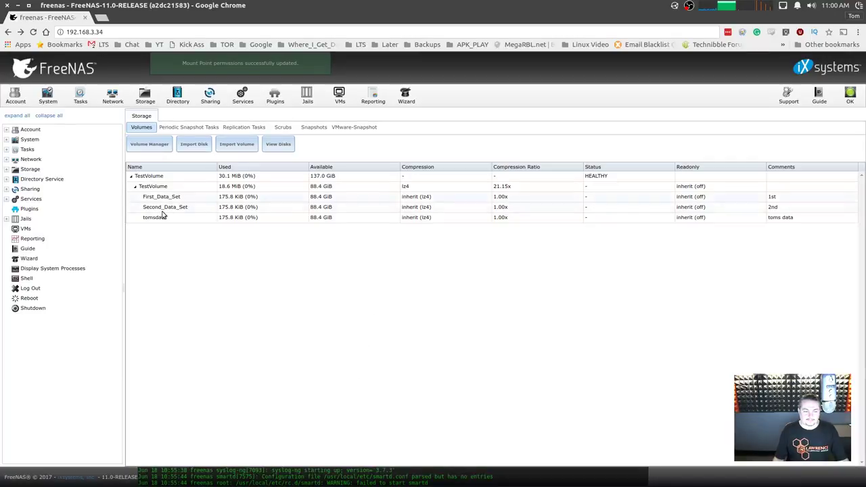
{"action": "left_click", "coordinate": [161, 216]}
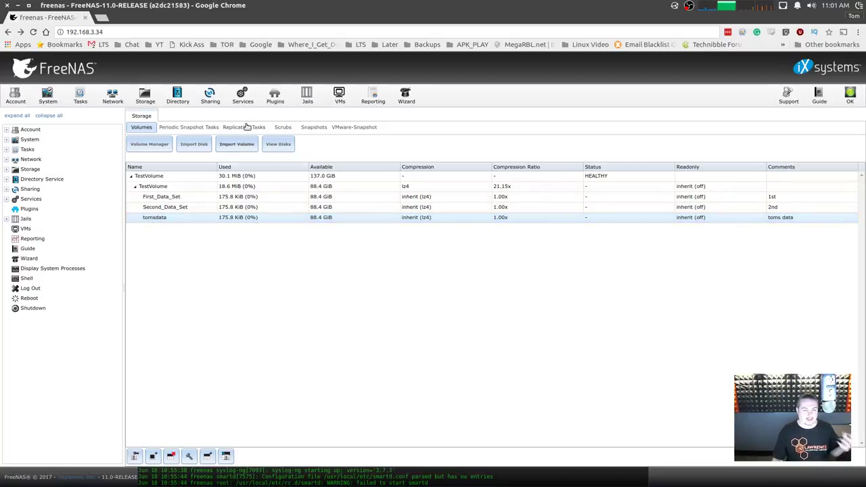
Share /mnt/TestVolume/tomsdata over SMB as tomzzzzzData and enable the SMB service.
{"action": "left_click", "coordinate": [213, 100]}
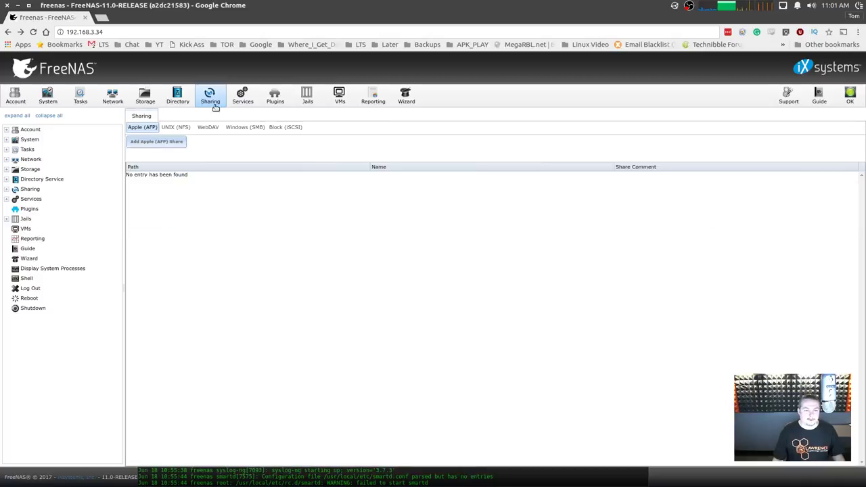
{"action": "left_click", "coordinate": [244, 128]}
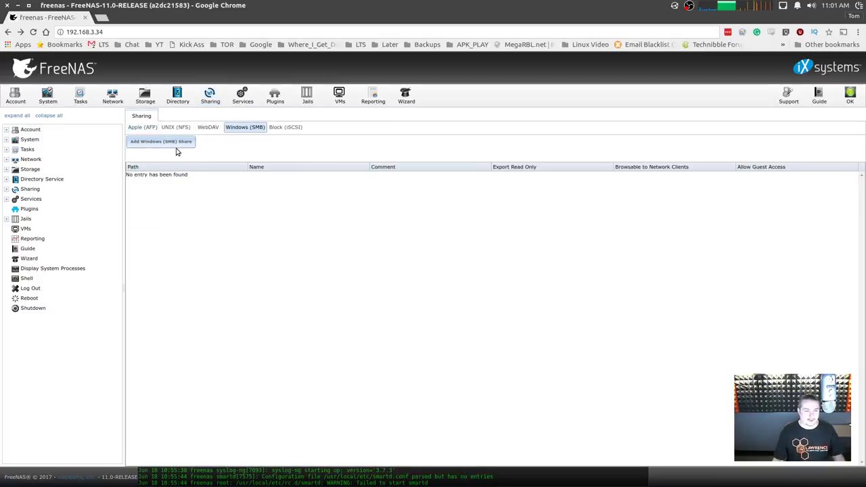
{"action": "left_click", "coordinate": [176, 144]}
{"action": "left_click", "coordinate": [517, 236]}
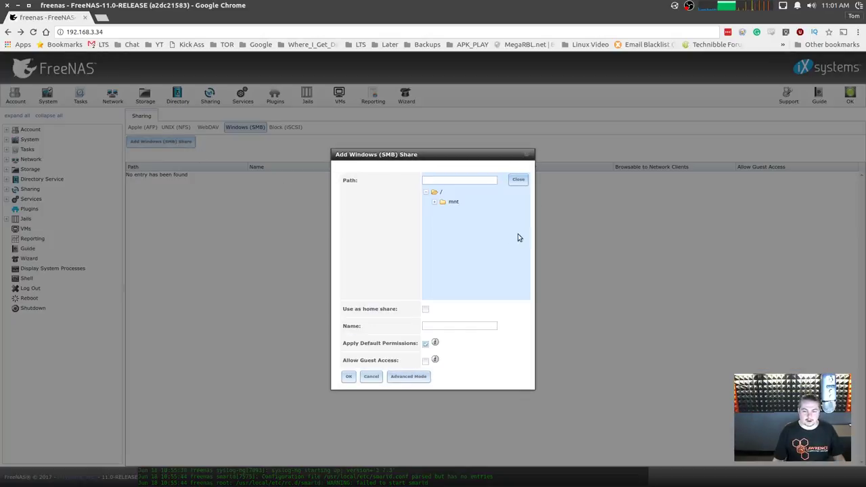
{"action": "left_click", "coordinate": [436, 202]}
{"action": "left_click", "coordinate": [443, 212]}
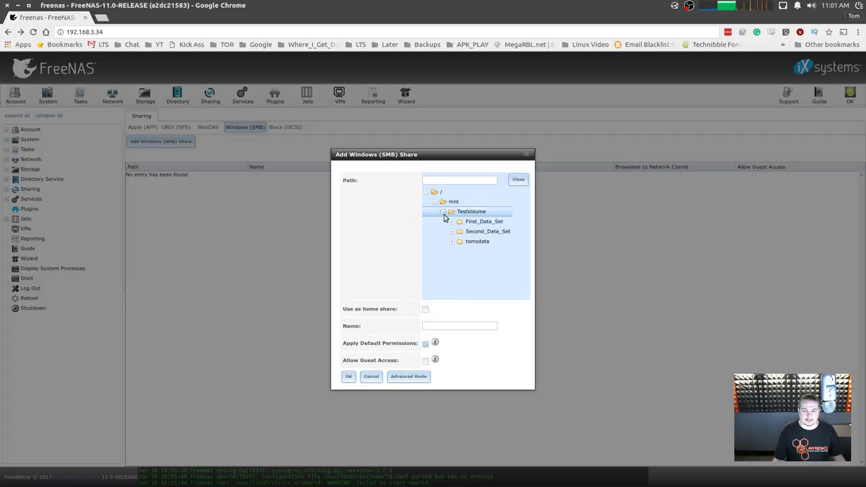
{"action": "left_click", "coordinate": [477, 242]}
{"action": "left_click", "coordinate": [482, 329]}
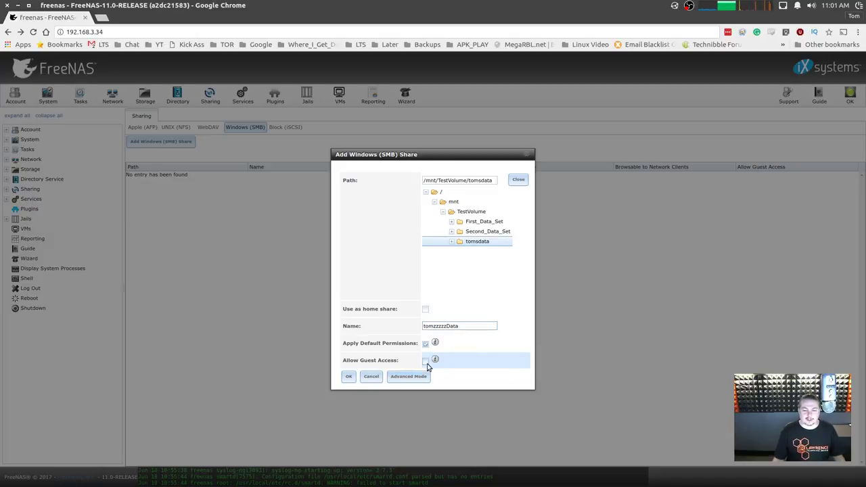
{"action": "left_click", "coordinate": [348, 376]}
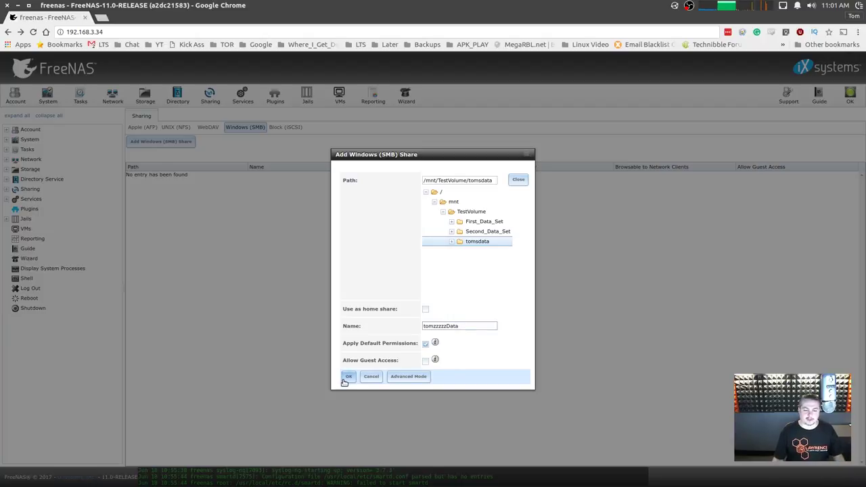
{"action": "left_click", "coordinate": [345, 377]}
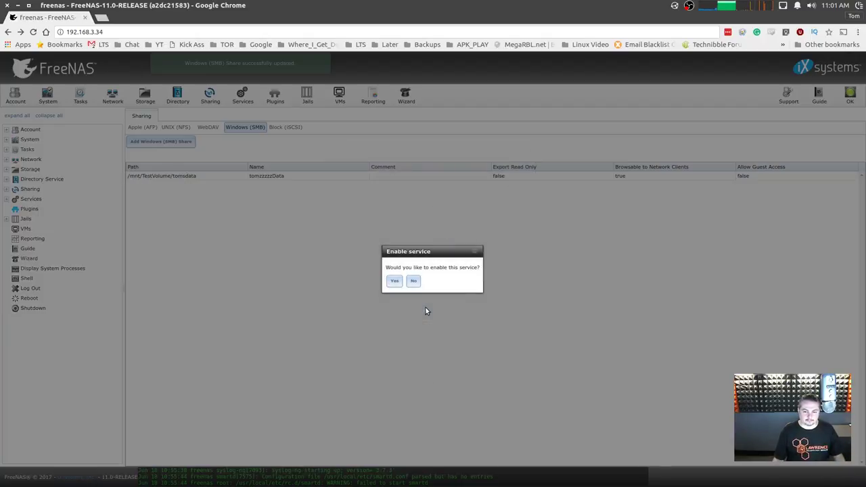
{"action": "left_click", "coordinate": [396, 281]}
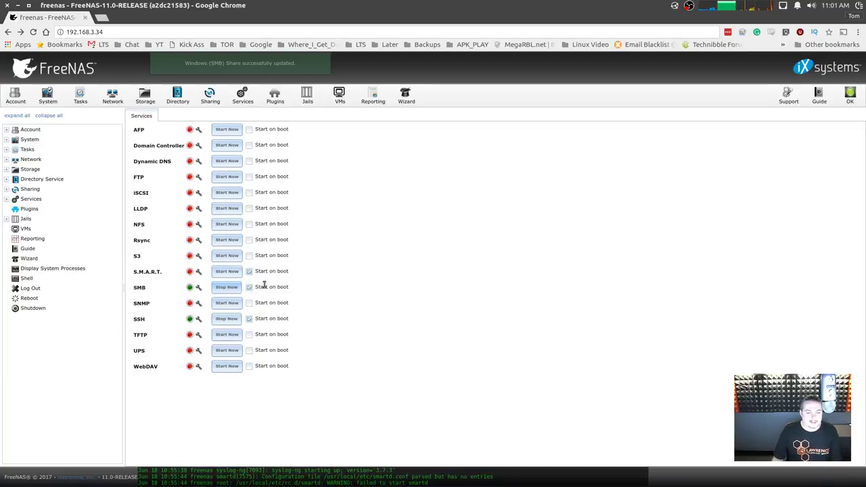
Review the SMB service options and save them, returning to the Services list.
{"action": "left_click", "coordinate": [198, 287]}
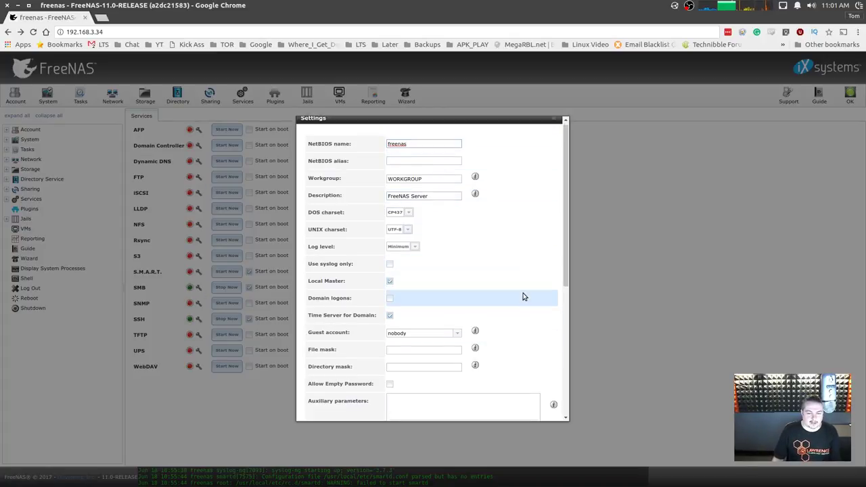
{"action": "scroll", "coordinate": [522, 295], "scroll_direction": "down", "scroll_amount": 2}
{"action": "scroll", "coordinate": [477, 388], "scroll_direction": "down", "scroll_amount": 3}
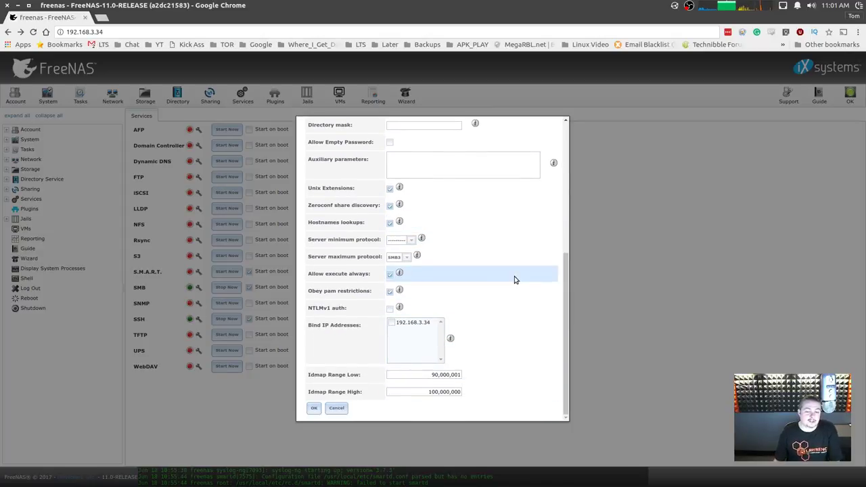
{"action": "scroll", "coordinate": [514, 277], "scroll_direction": "up", "scroll_amount": 5}
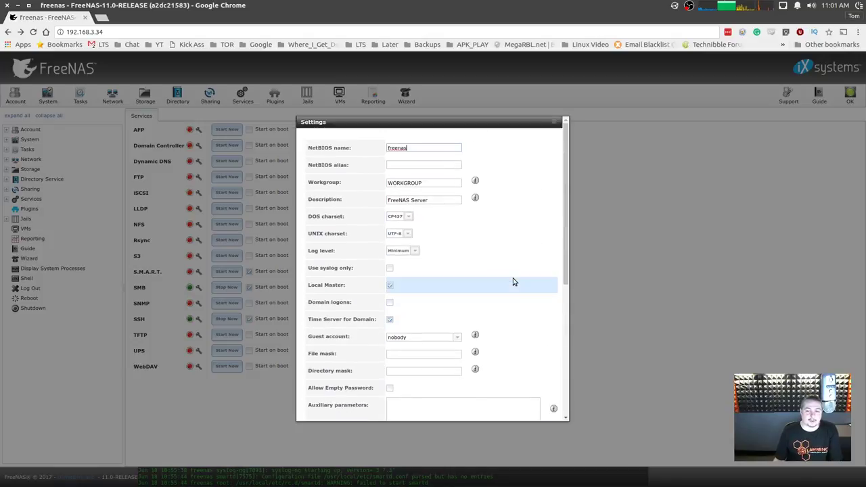
{"action": "scroll", "coordinate": [513, 279], "scroll_direction": "down", "scroll_amount": 5}
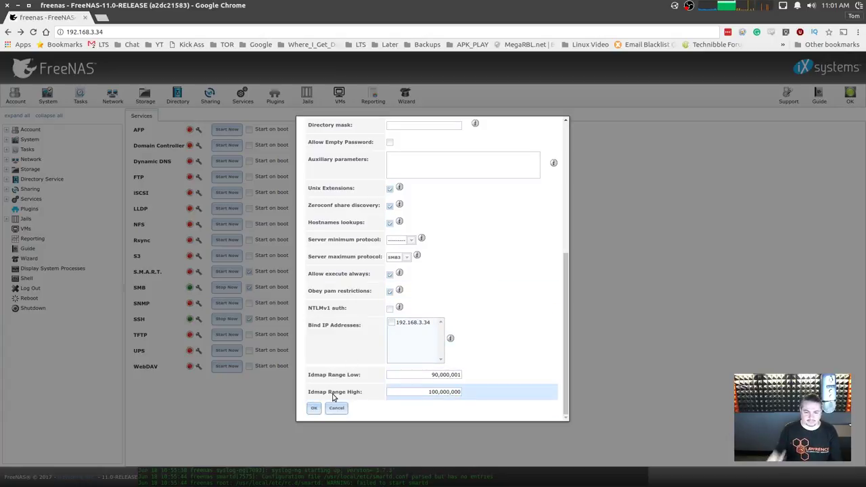
{"action": "scroll", "coordinate": [503, 265], "scroll_direction": "up", "scroll_amount": 5}
{"action": "scroll", "coordinate": [507, 284], "scroll_direction": "down", "scroll_amount": 5}
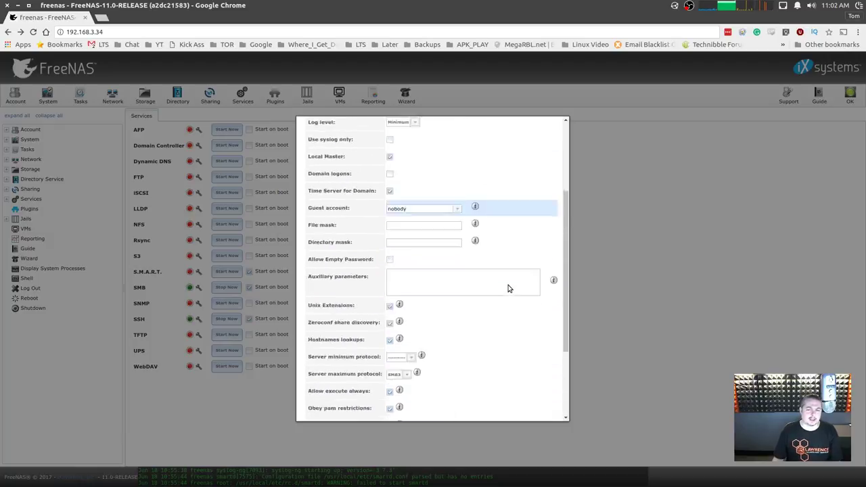
{"action": "left_click", "coordinate": [313, 409]}
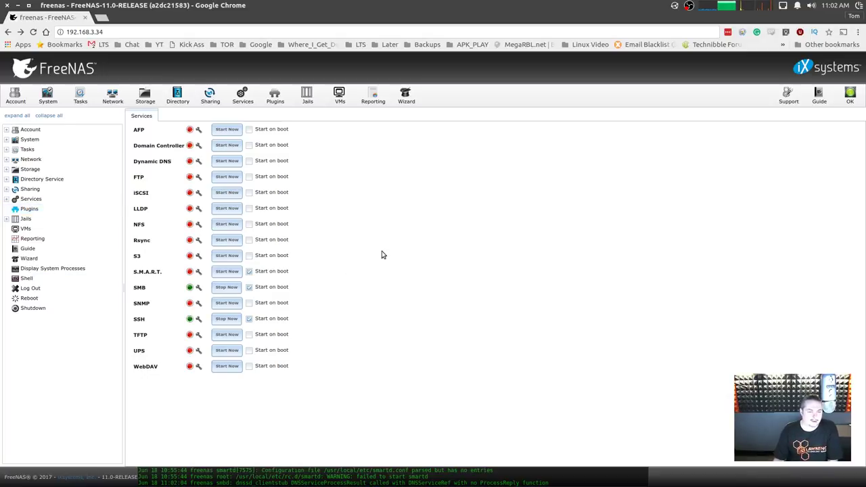
{"action": "left_click", "coordinate": [53, 94]}
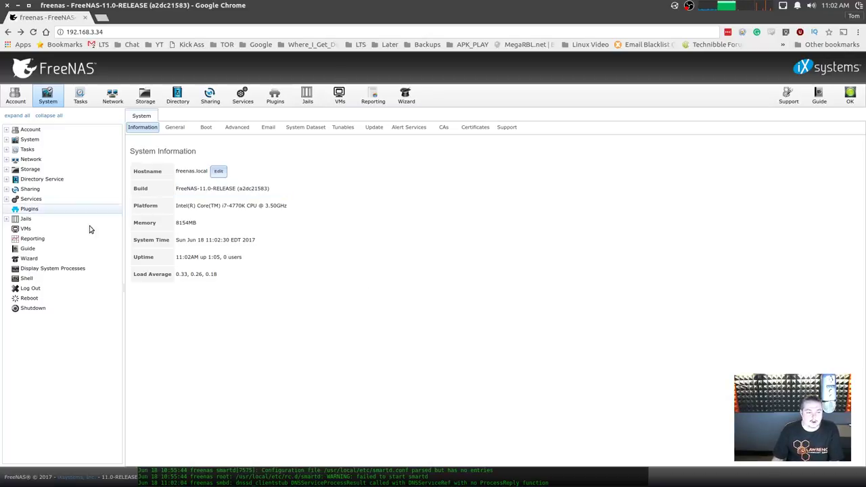
{"action": "left_click", "coordinate": [147, 99]}
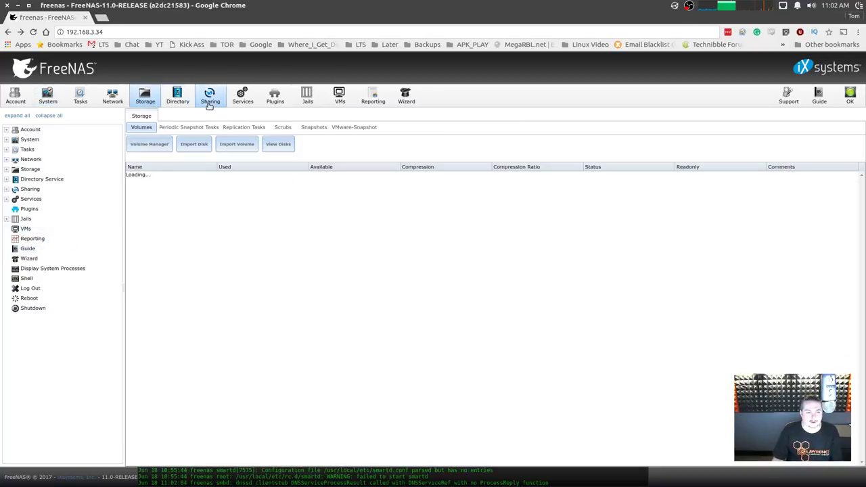
{"action": "left_click", "coordinate": [209, 98]}
{"action": "left_click", "coordinate": [242, 100]}
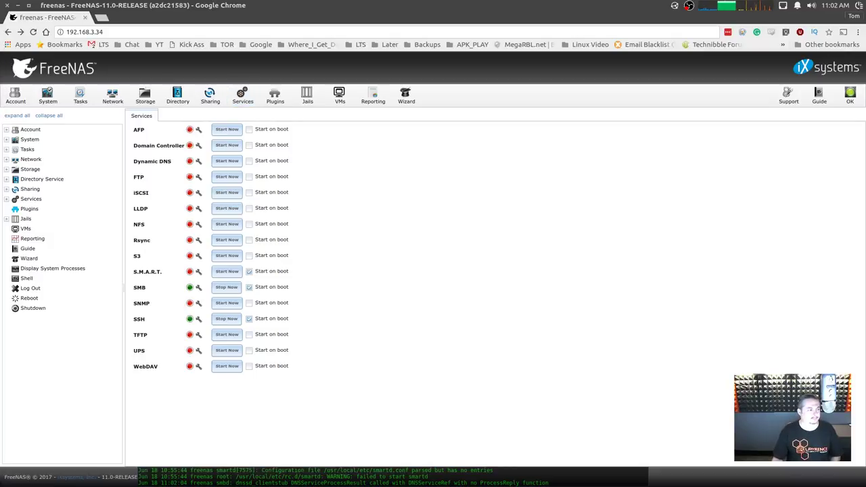
{"action": "key", "text": "alt+Tab"}
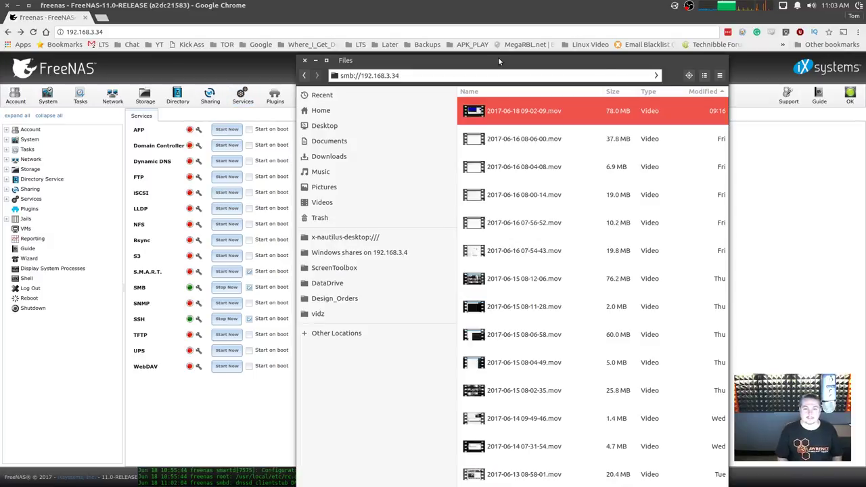
Connect to the share on smb://192.168.3.34, logging in with the new user's credentials.
{"action": "key", "text": "Return"}
{"action": "double_click", "coordinate": [523, 119]}
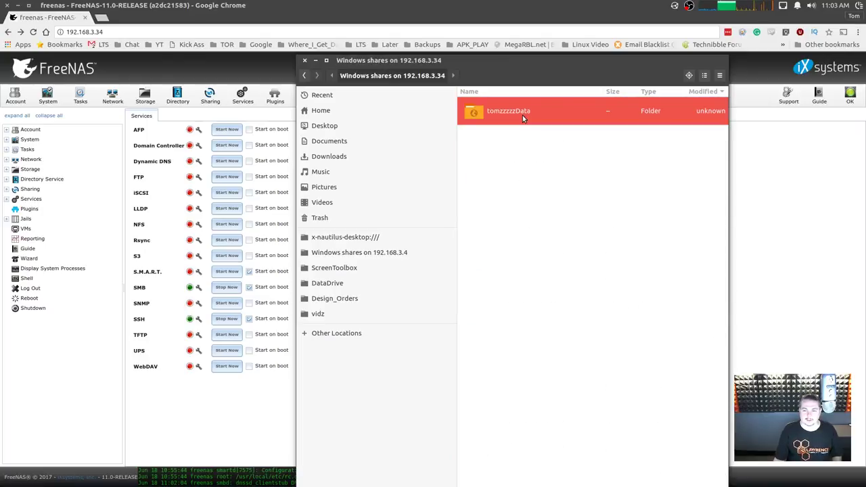
{"action": "left_click", "coordinate": [512, 277]}
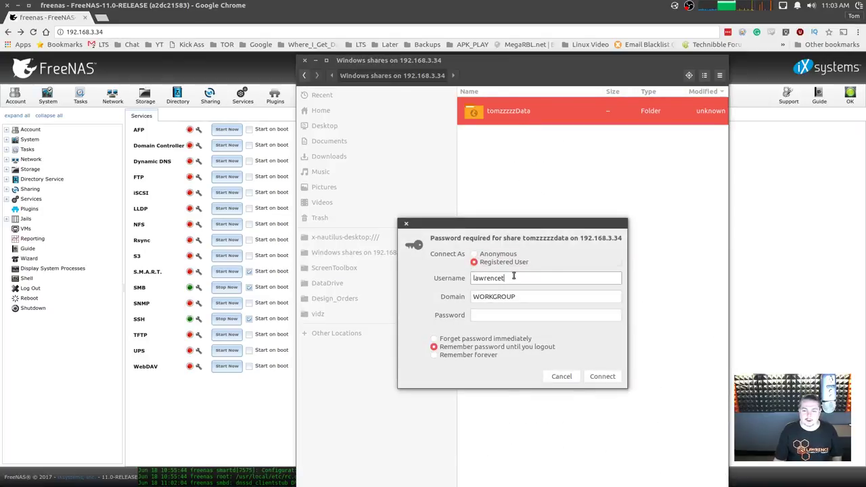
{"action": "double_click", "coordinate": [503, 277]}
{"action": "type", "text": "tom"}
{"action": "key", "text": "Tab"}
{"action": "key", "text": "Tab"}
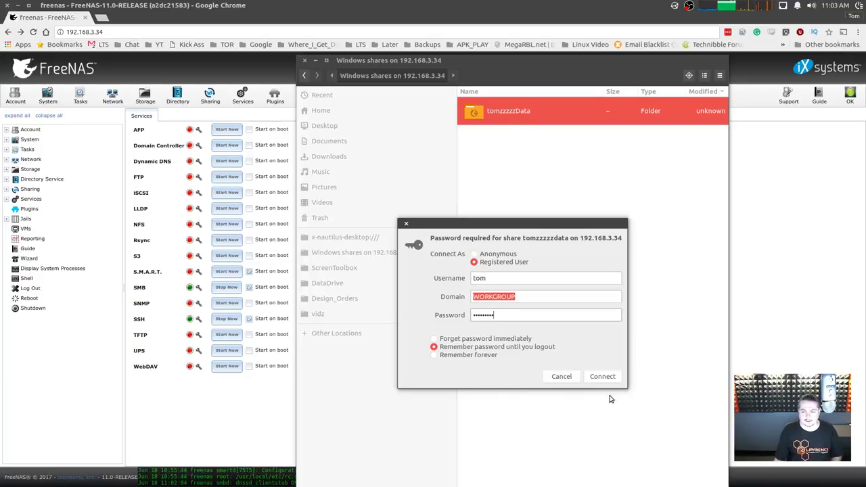
{"action": "left_click", "coordinate": [602, 376]}
Create a folder test on the share with a ttest folder inside it.
{"action": "right_click", "coordinate": [508, 207]}
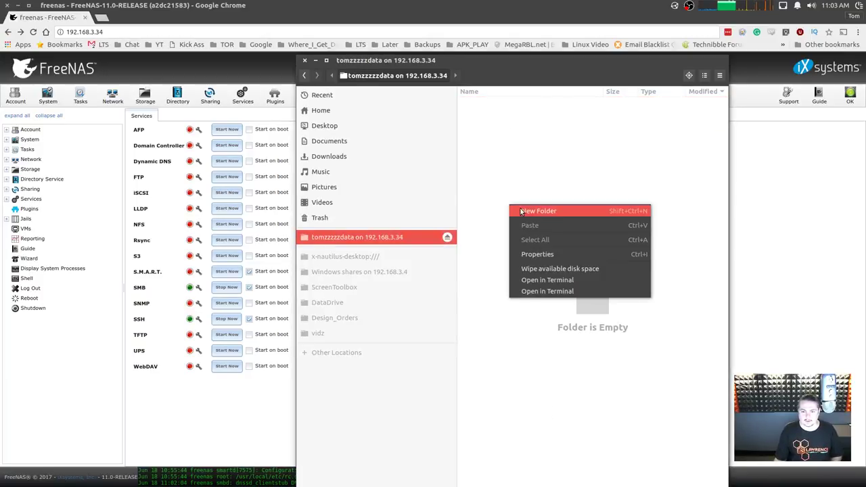
{"action": "left_click", "coordinate": [521, 212]}
{"action": "type", "text": "test"}
{"action": "key", "text": "Return"}
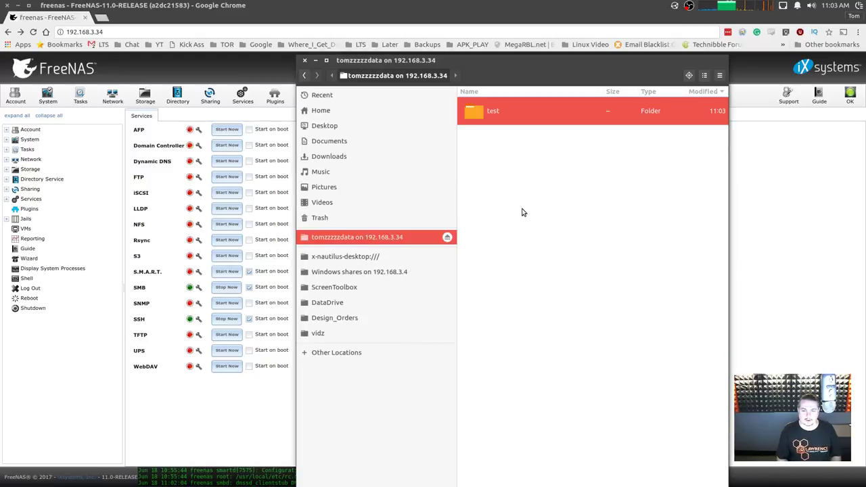
{"action": "key", "text": "Return"}
{"action": "right_click", "coordinate": [541, 188]}
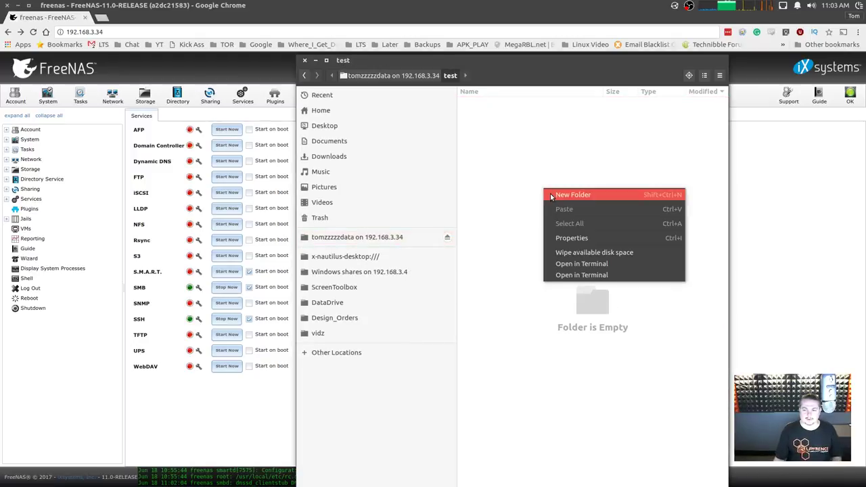
{"action": "left_click", "coordinate": [545, 192]}
{"action": "type", "text": "ttest"}
{"action": "key", "text": "Return"}
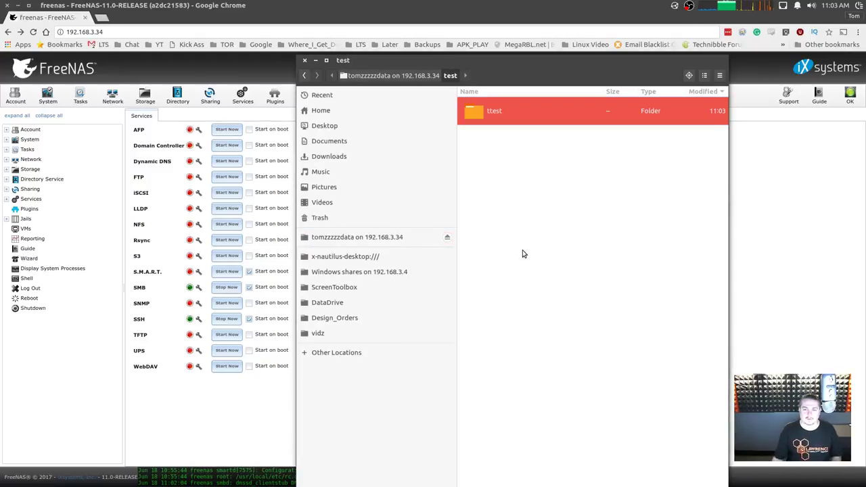
{"action": "left_click", "coordinate": [493, 120]}
{"action": "double_click", "coordinate": [493, 120]}
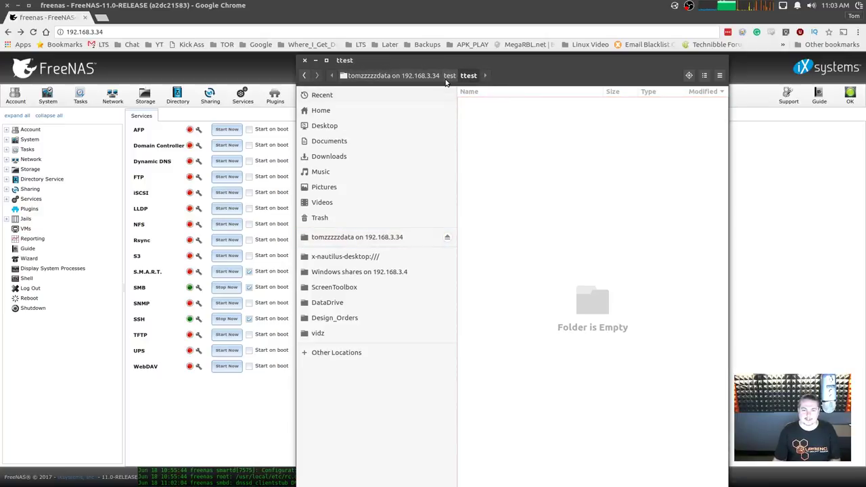
{"action": "key", "text": "alt+Up"}
{"action": "key", "text": "alt+Up"}
Eject the mounted share and close the Files window.
{"action": "left_click", "coordinate": [513, 168]}
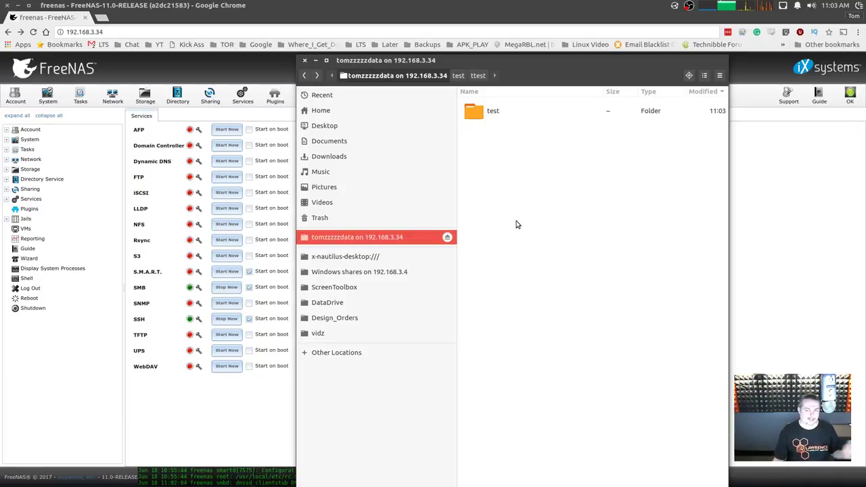
{"action": "left_click_drag", "start_coordinate": [588, 67], "coordinate": [544, 93]}
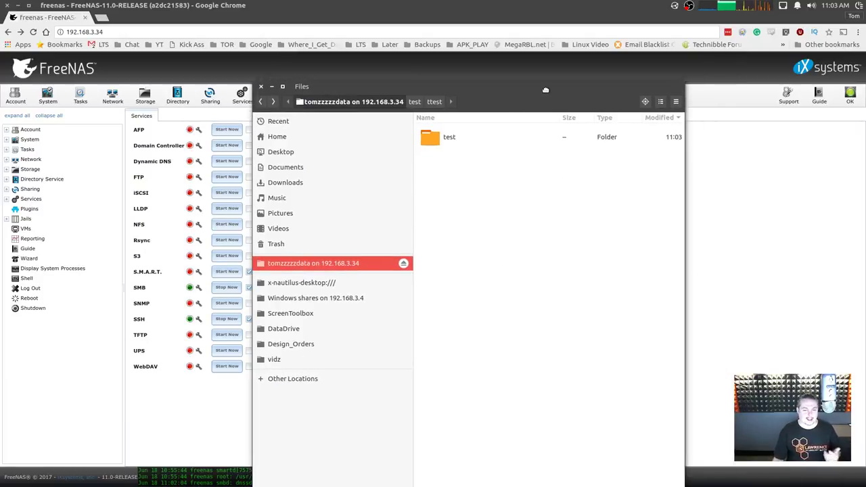
{"action": "left_click", "coordinate": [404, 263]}
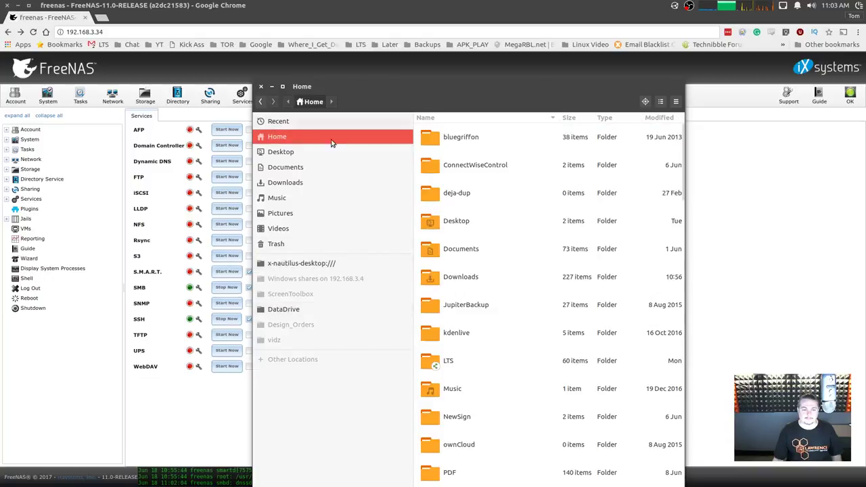
{"action": "left_click_drag", "start_coordinate": [546, 86], "coordinate": [4, 95]}
{"action": "key", "text": "ctrl+w"}
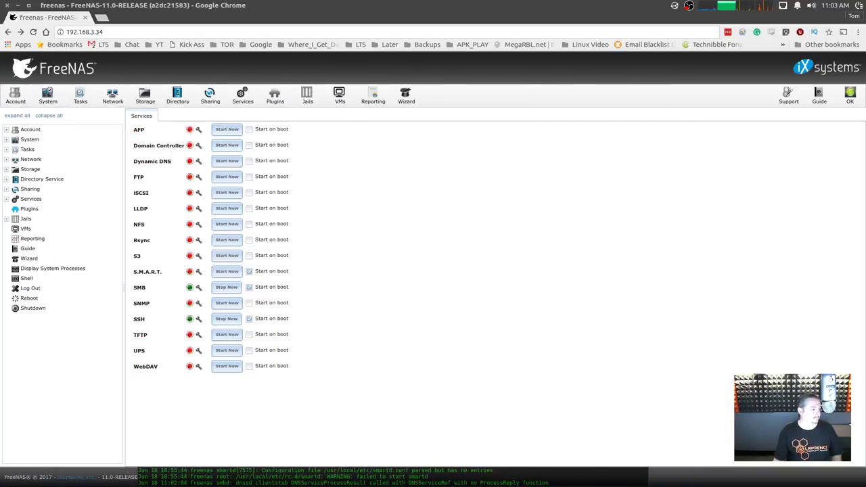
{"action": "key", "text": "alt+Tab"}
Open the FreeNAS share on \\192.168.3.34 in Windows Explorer, signing in with the user's credentials.
{"action": "left_click", "coordinate": [16, 477]}
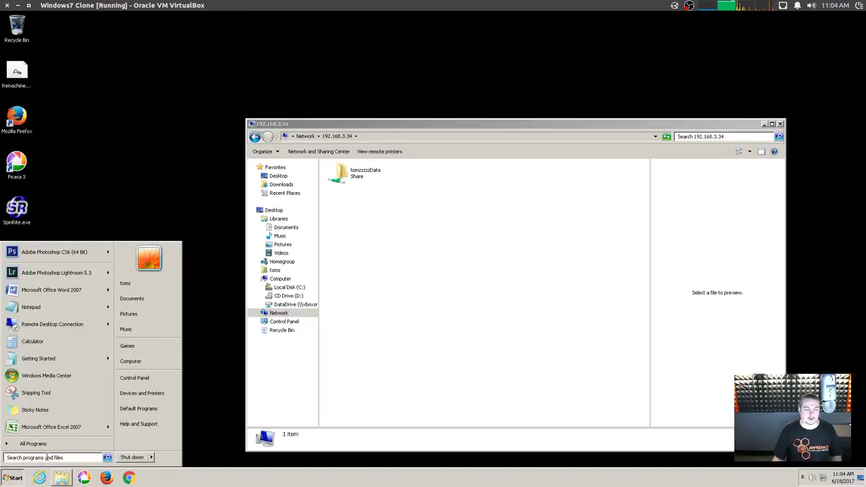
{"action": "type", "text": "\\192.168.3.4"}
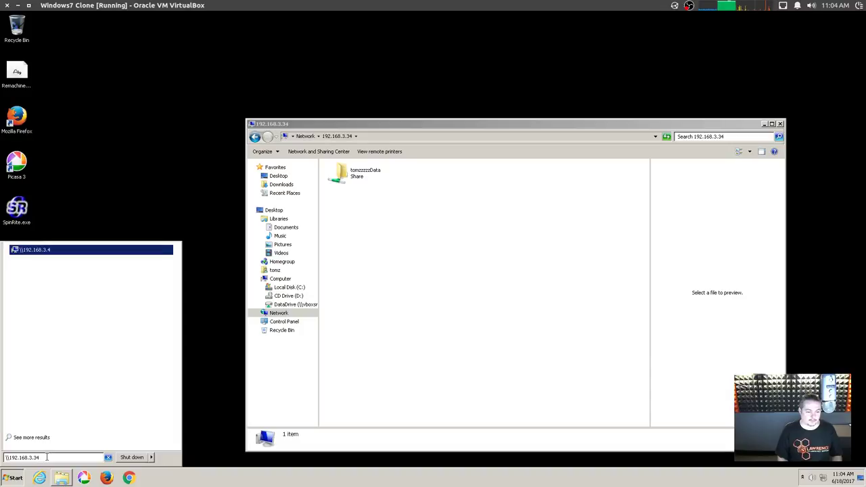
{"action": "key", "text": "Return"}
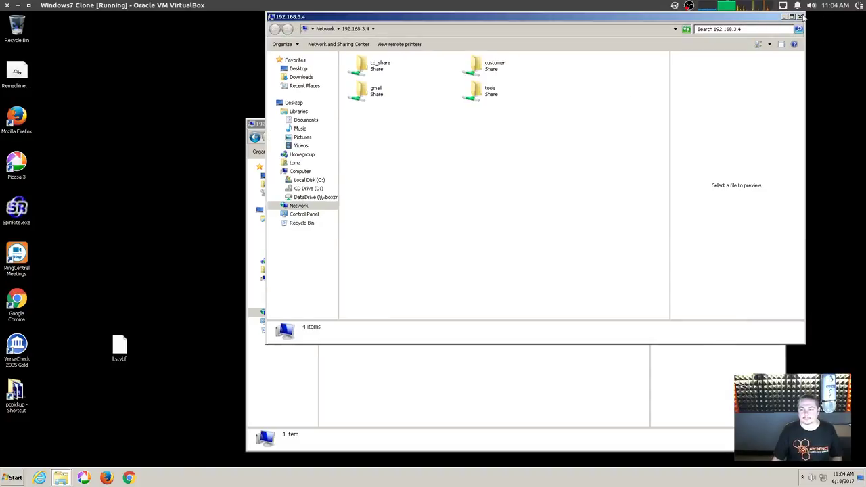
{"action": "left_click", "coordinate": [800, 16]}
{"action": "left_click", "coordinate": [387, 136]}
{"action": "left_click", "coordinate": [387, 136]}
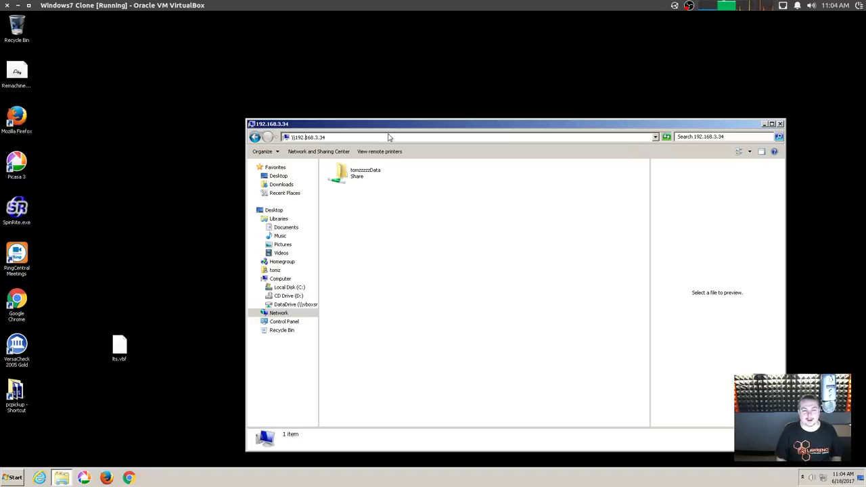
{"action": "double_click", "coordinate": [366, 181]}
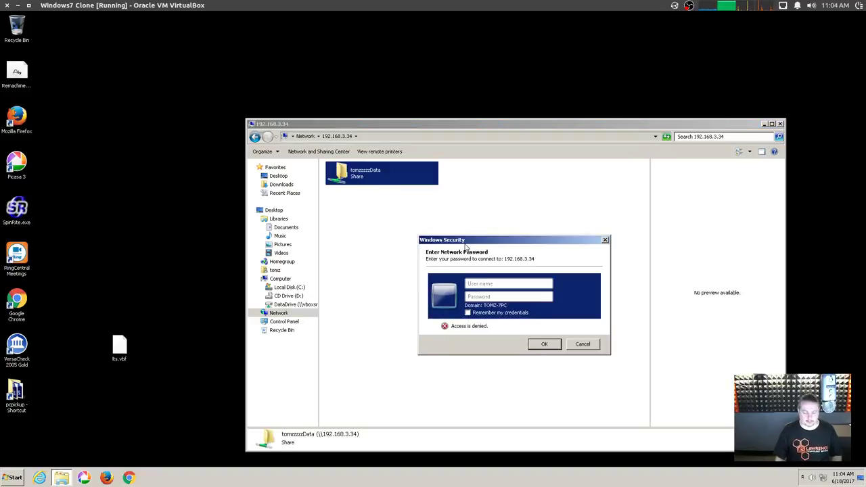
{"action": "type", "text": "to******"}
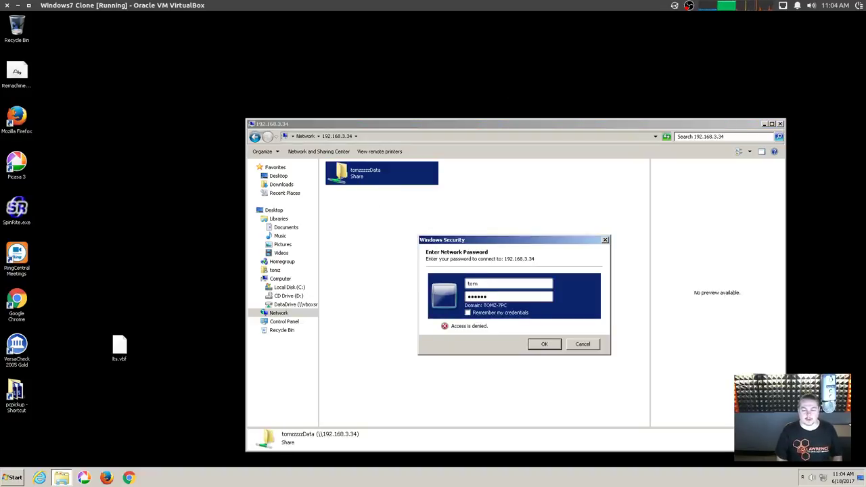
{"action": "type", "text": "****"}
{"action": "key", "text": "Return"}
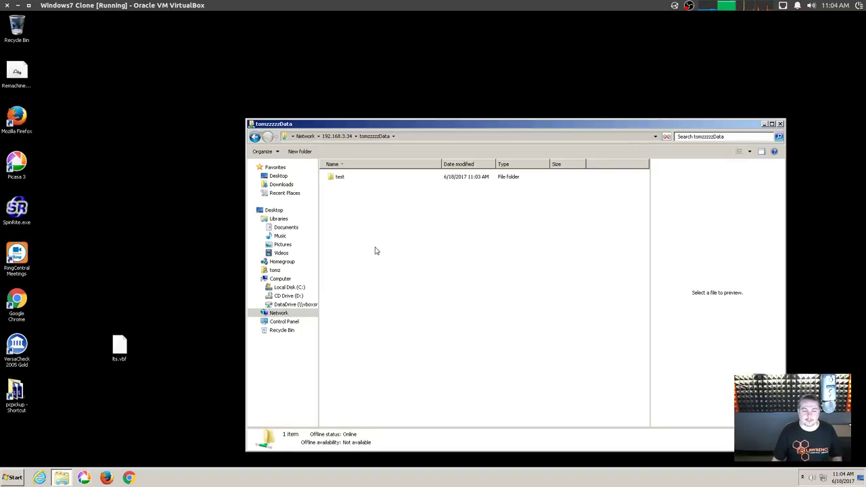
Create a new folder named Another Test in the share.
{"action": "right_click", "coordinate": [376, 251]}
{"action": "mouse_move", "coordinate": [436, 317]}
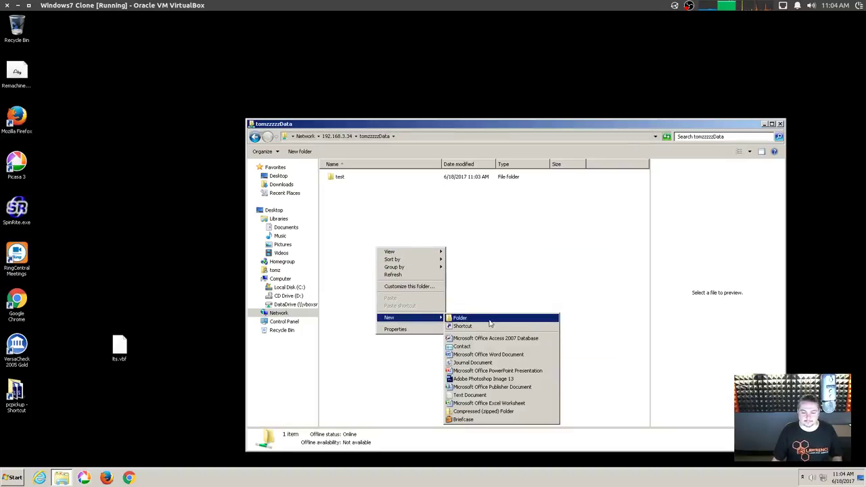
{"action": "left_click", "coordinate": [489, 320]}
{"action": "type", "text": "Another T"}
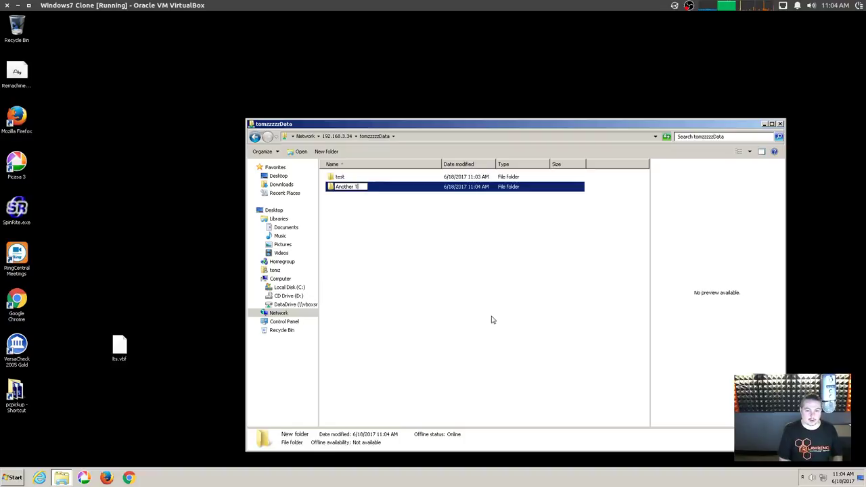
{"action": "type", "text": "est"}
{"action": "key", "text": "Return"}
{"action": "key", "text": "Return"}
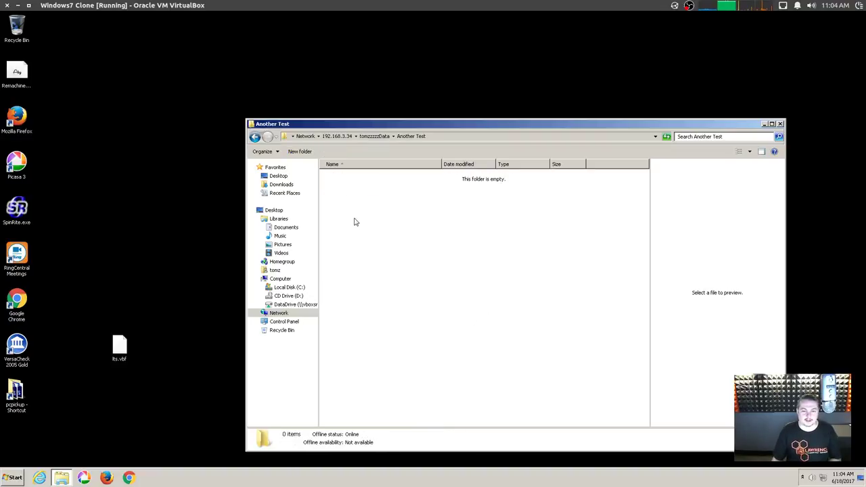
{"action": "key", "text": "BackSpace"}
Inspect the wheel group's permissions on Another Test in its Security properties.
{"action": "right_click", "coordinate": [343, 178]}
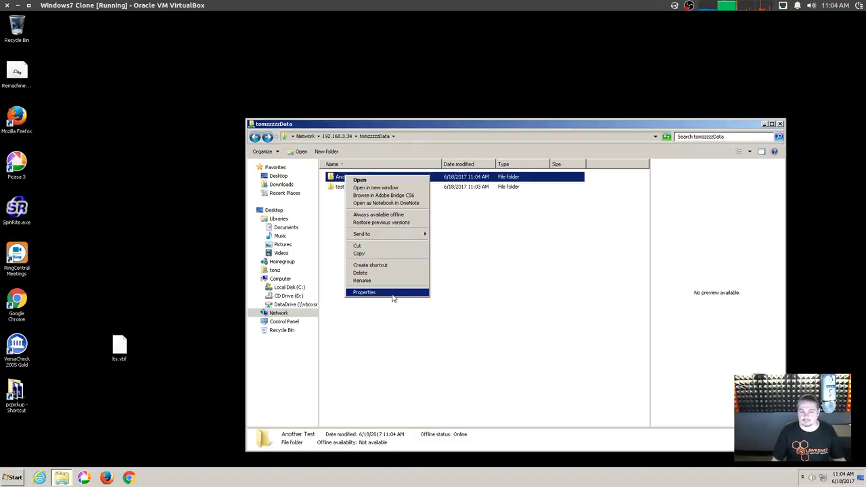
{"action": "left_click", "coordinate": [393, 292]}
{"action": "left_click", "coordinate": [389, 194]}
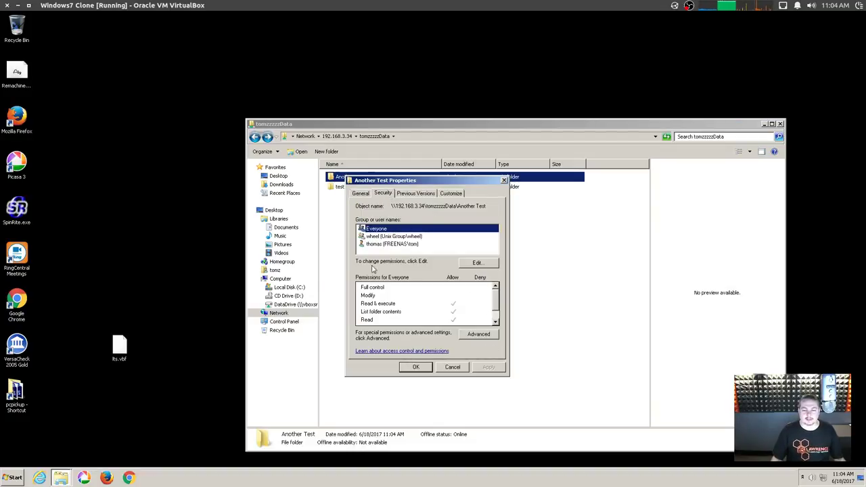
{"action": "left_click", "coordinate": [380, 244]}
{"action": "left_click", "coordinate": [383, 236]}
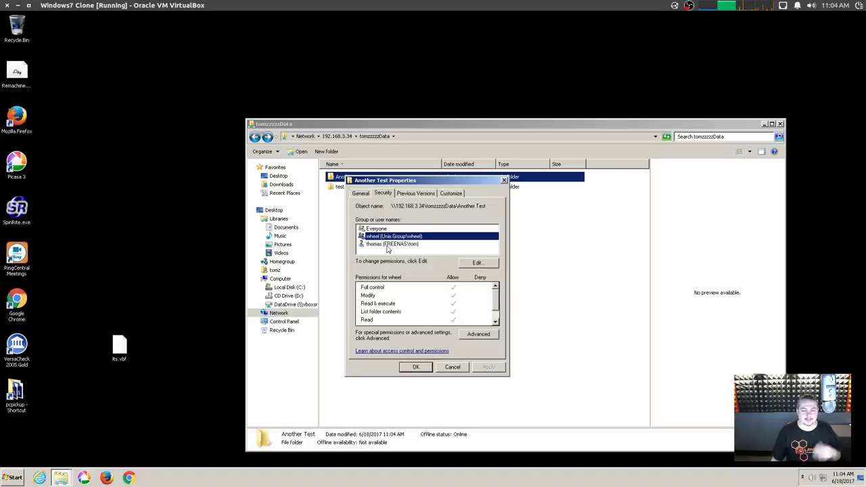
{"action": "left_click", "coordinate": [476, 264]}
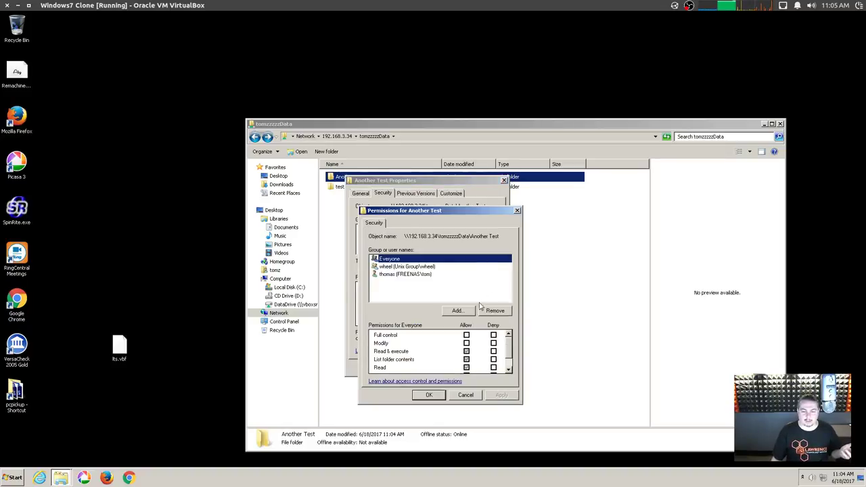
Close the permission dialogs and the share's Explorer window without changes.
{"action": "left_click", "coordinate": [516, 210]}
{"action": "left_click", "coordinate": [503, 180]}
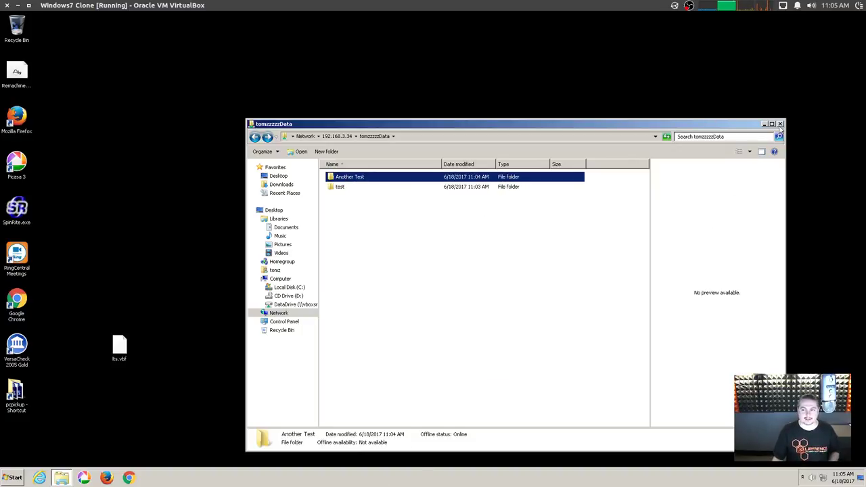
{"action": "left_click", "coordinate": [780, 124]}
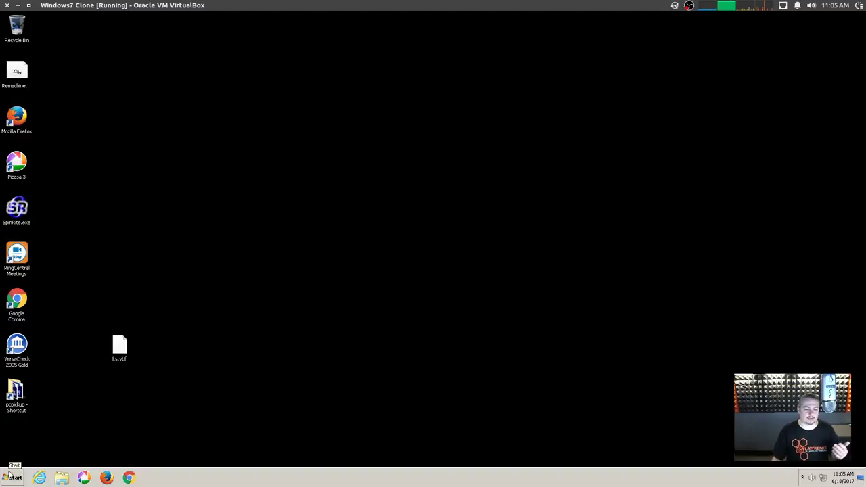
{"action": "left_click", "coordinate": [8, 473]}
In FreeNAS Account, select the tom group, then show the Users list with tom and the system accounts.
{"action": "left_click", "coordinate": [121, 463]}
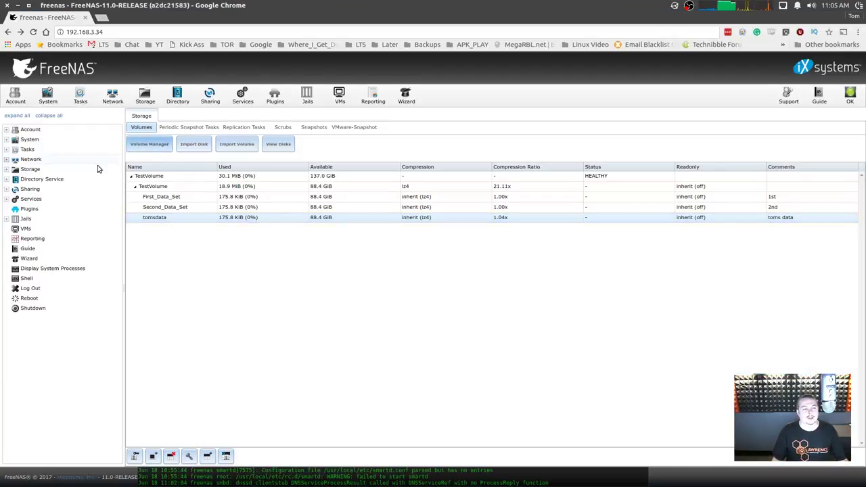
{"action": "left_click", "coordinate": [47, 96]}
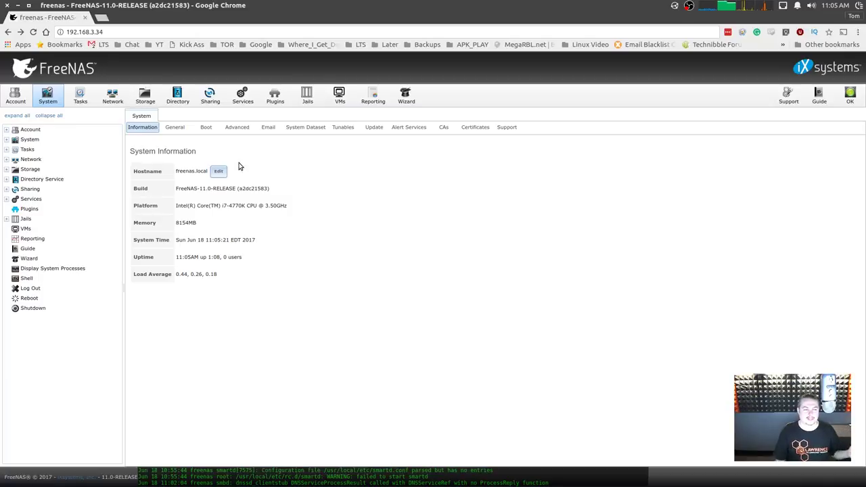
{"action": "left_click", "coordinate": [15, 96]}
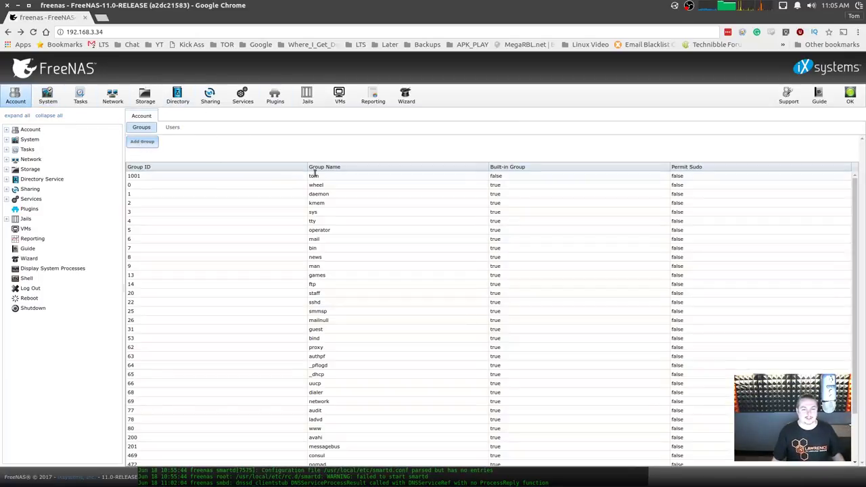
{"action": "left_click", "coordinate": [192, 176]}
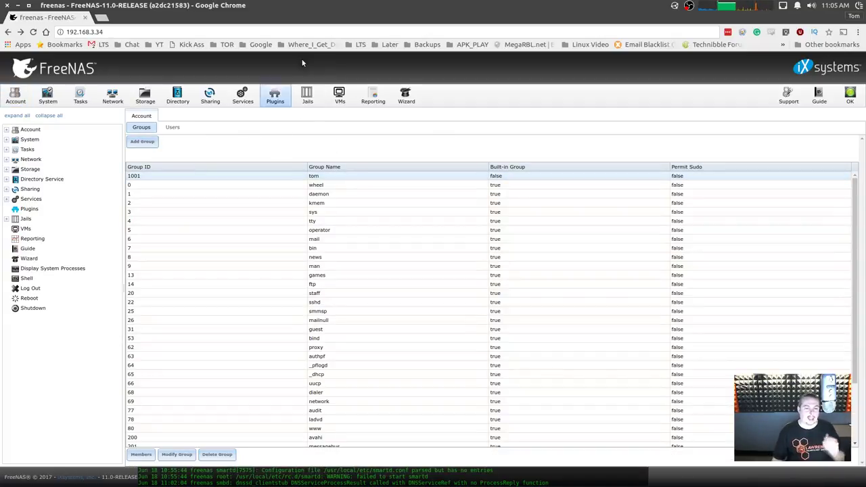
{"action": "left_click", "coordinate": [173, 128]}
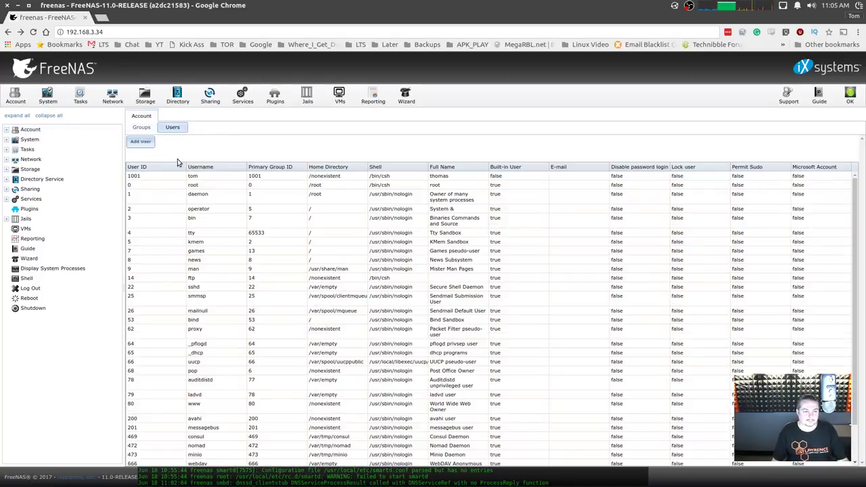
{"action": "double_click", "coordinate": [151, 177]}
{"action": "scroll", "coordinate": [422, 372], "scroll_direction": "down", "scroll_amount": 3}
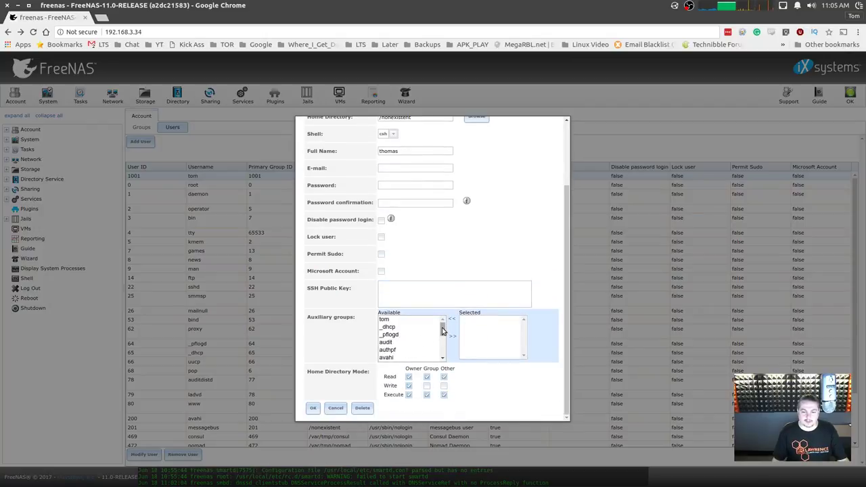
{"action": "left_click_drag", "start_coordinate": [443, 330], "coordinate": [444, 364]}
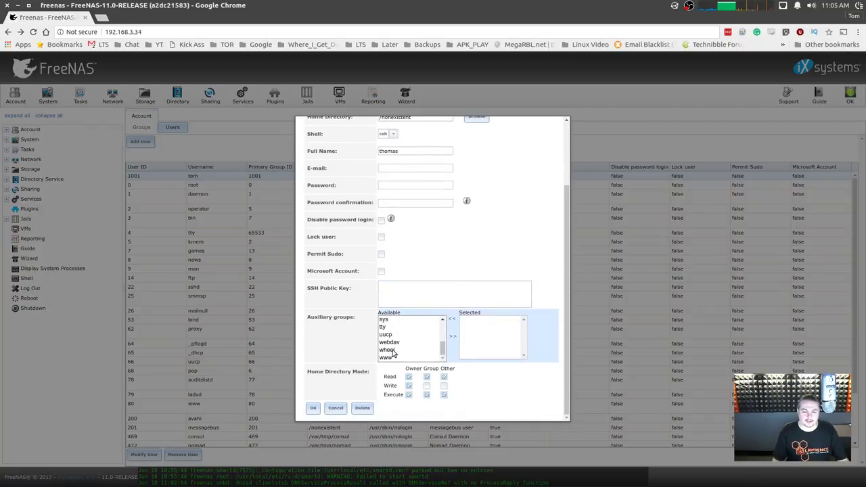
{"action": "left_click", "coordinate": [424, 351]}
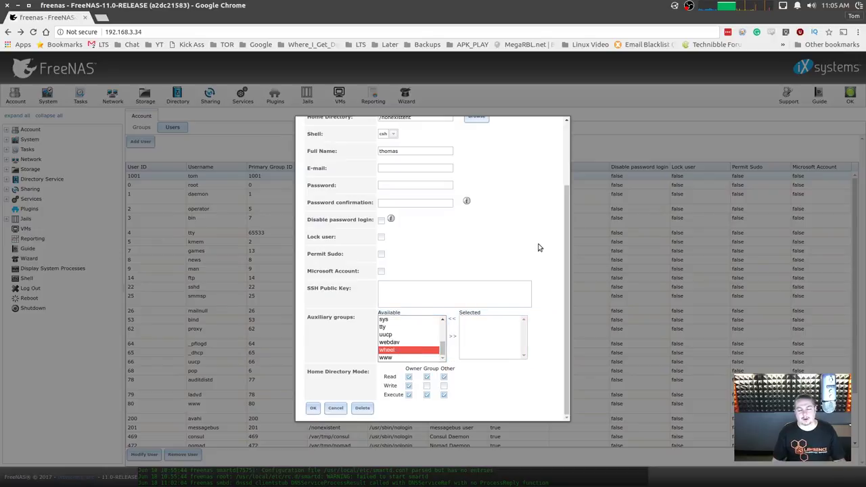
{"action": "left_click_drag", "start_coordinate": [567, 184], "coordinate": [567, 125]}
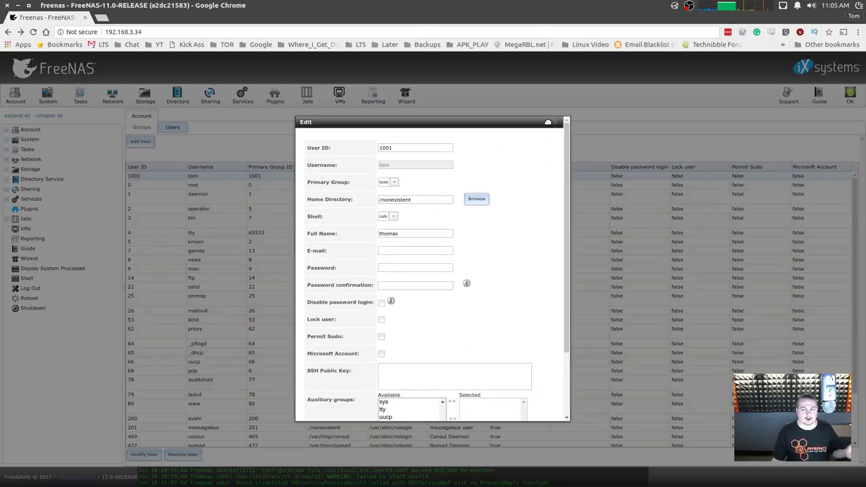
{"action": "left_click", "coordinate": [560, 123]}
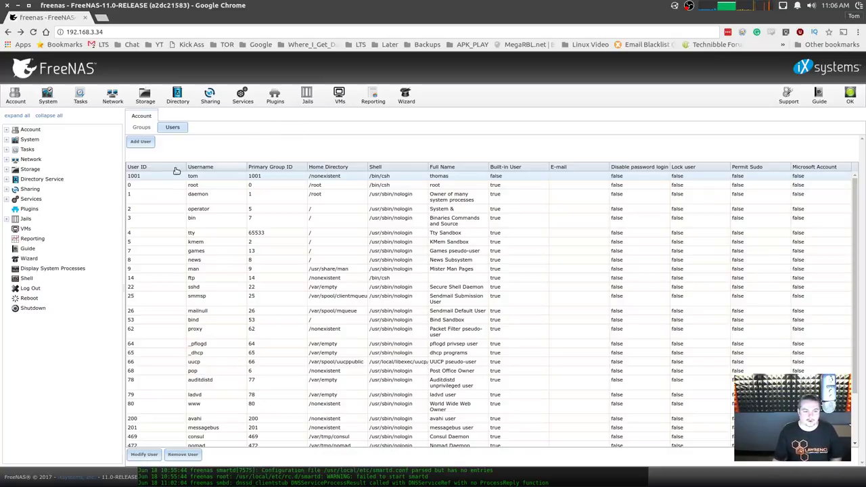
In Storage, add a dataset named NestData under tomsdata with share type Windows.
{"action": "left_click", "coordinate": [15, 95]}
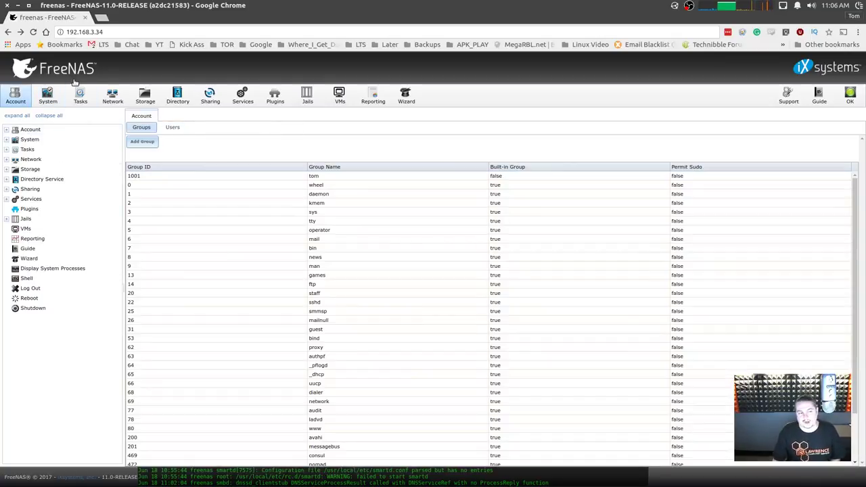
{"action": "left_click", "coordinate": [48, 95]}
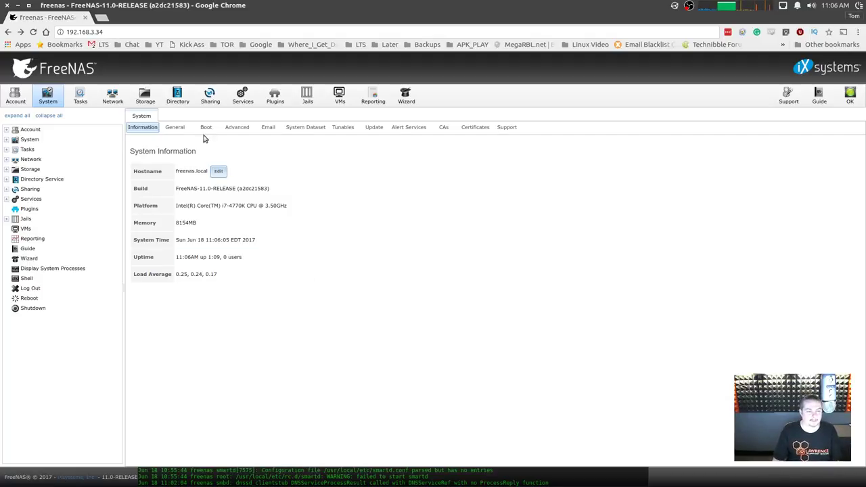
{"action": "left_click", "coordinate": [145, 95]}
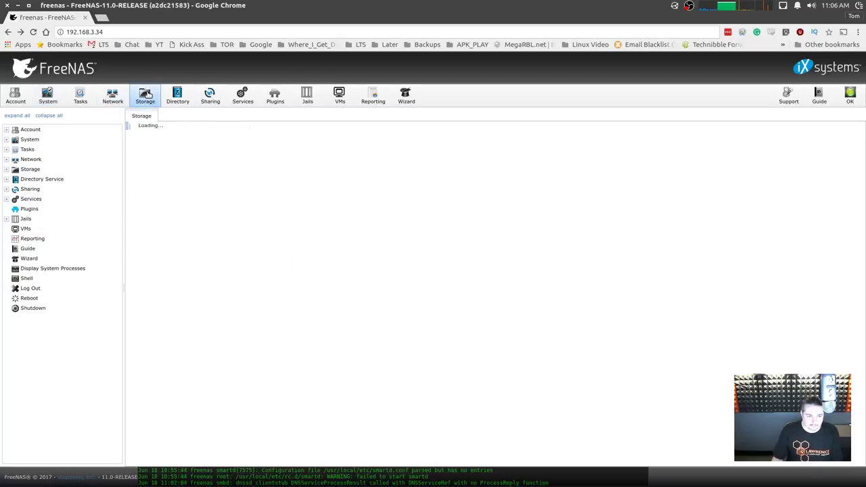
{"action": "left_click", "coordinate": [188, 220]}
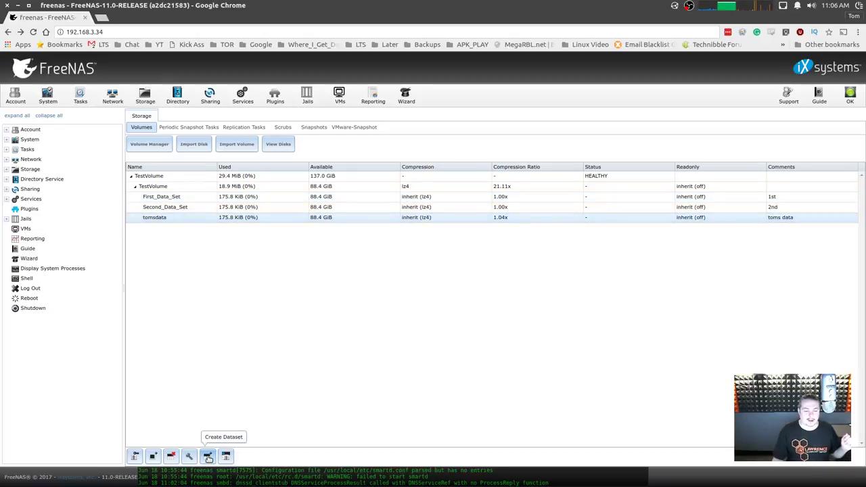
{"action": "left_click", "coordinate": [208, 458]}
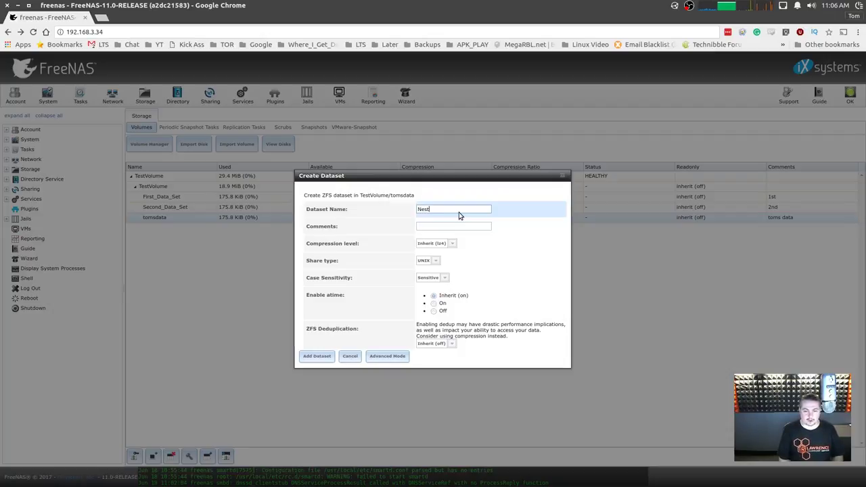
{"action": "type", "text": "NestData"}
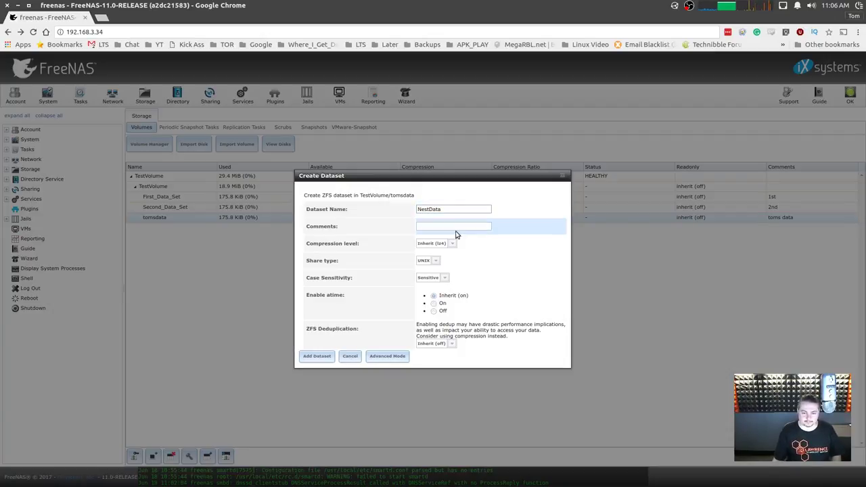
{"action": "left_click", "coordinate": [429, 260]}
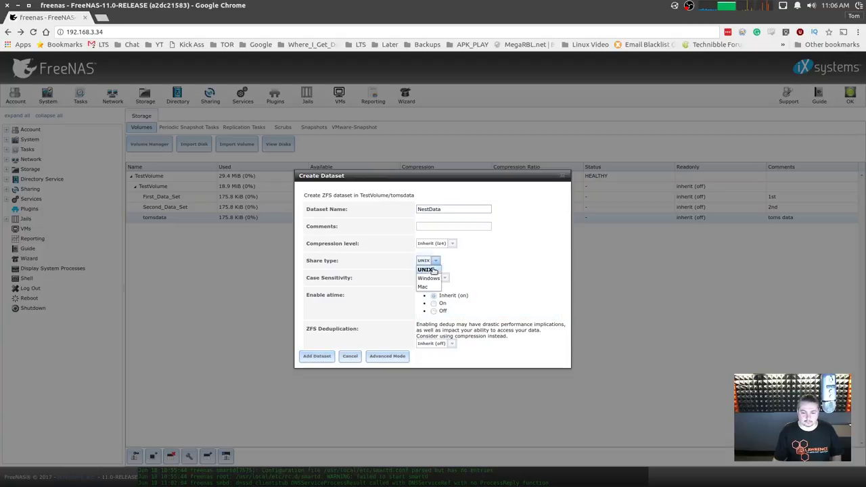
{"action": "left_click", "coordinate": [429, 272]}
{"action": "left_click", "coordinate": [318, 357]}
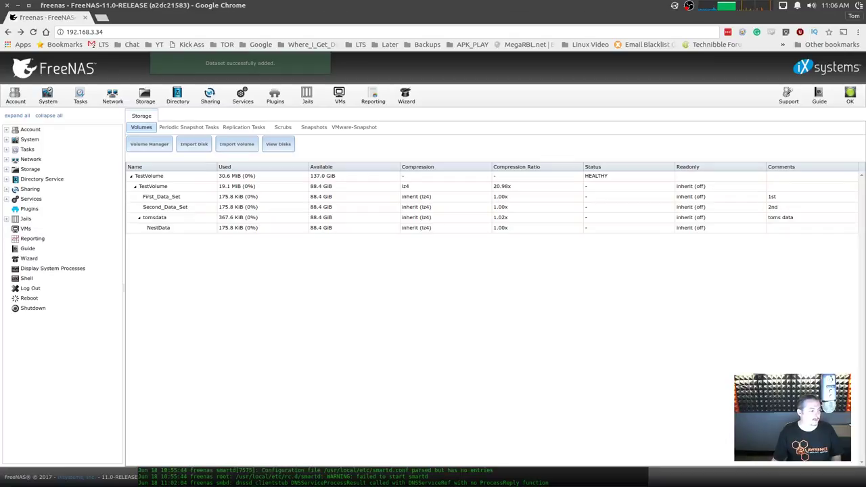
In Files, open the NestData folder in the 192.168.3.34 share and confirm it is empty.
{"action": "key", "text": "alt+Tab"}
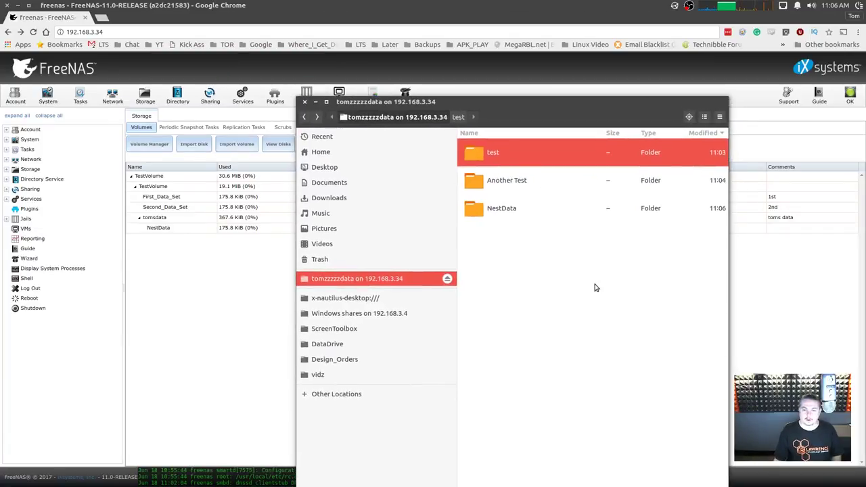
{"action": "left_click", "coordinate": [595, 287]}
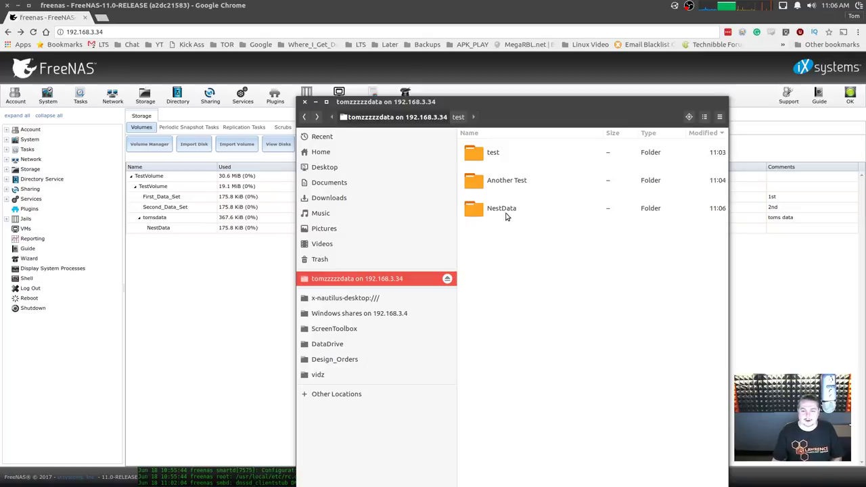
{"action": "double_click", "coordinate": [507, 211]}
{"action": "key", "text": "alt+Left"}
{"action": "left_click", "coordinate": [500, 161]}
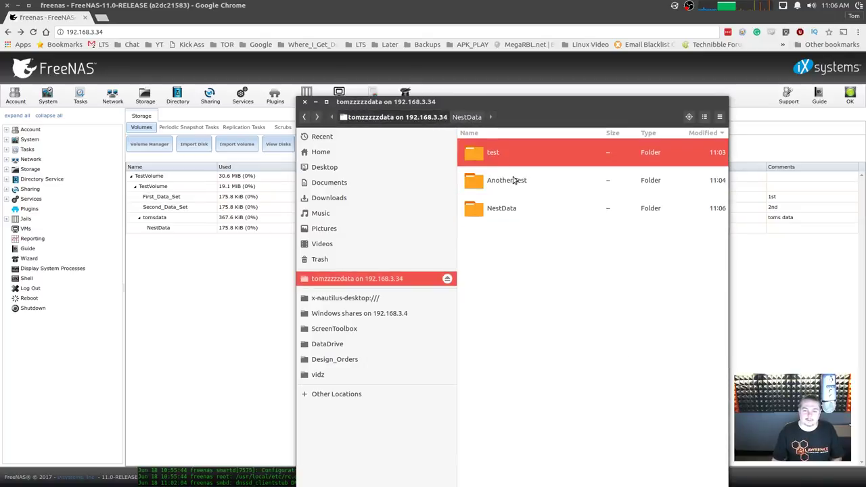
{"action": "left_click", "coordinate": [517, 180]}
{"action": "double_click", "coordinate": [510, 212]}
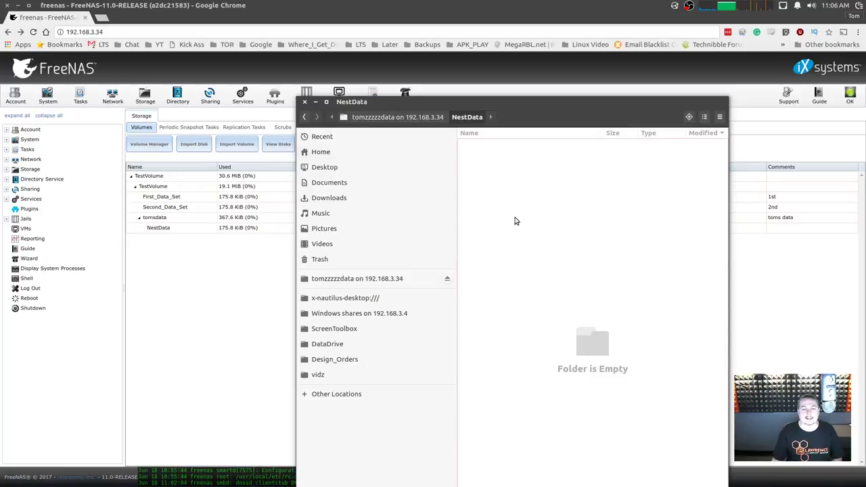
{"action": "left_click", "coordinate": [397, 117]}
{"action": "left_click", "coordinate": [520, 182]}
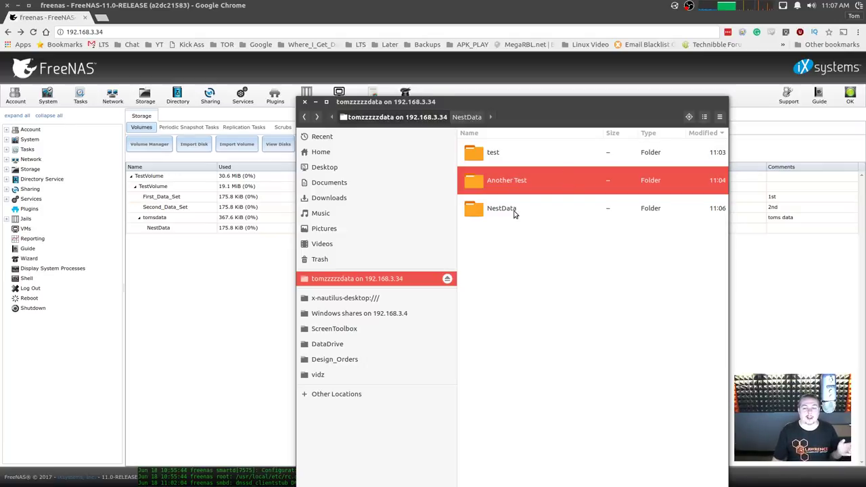
{"action": "double_click", "coordinate": [514, 210]}
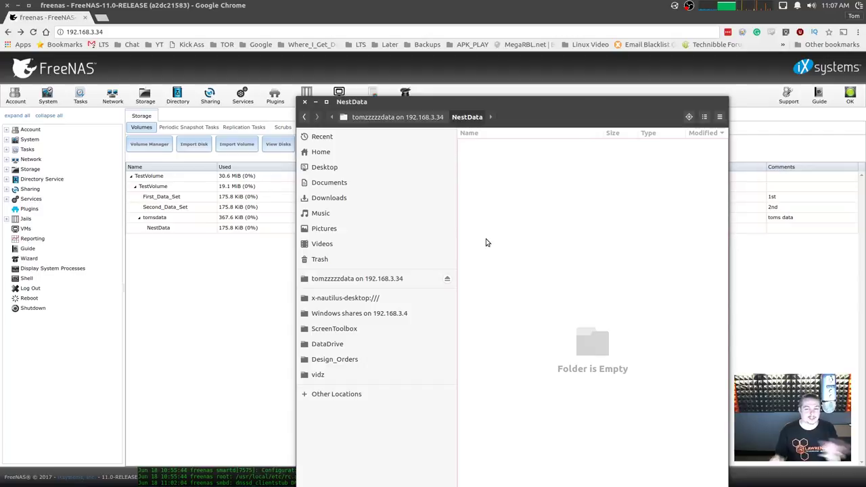
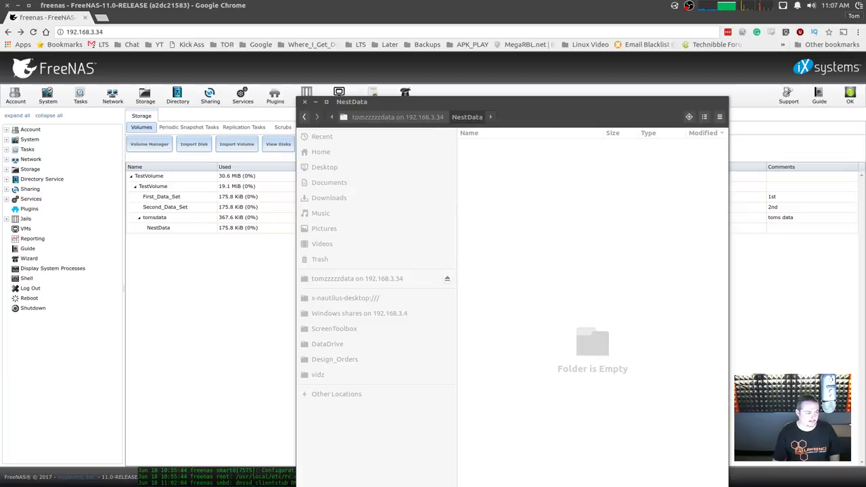
Attempt pasting the Etcher zip into NestData, review the Permission denied error, and return to the share root.
{"action": "right_click", "coordinate": [522, 211]}
{"action": "left_click", "coordinate": [570, 232]}
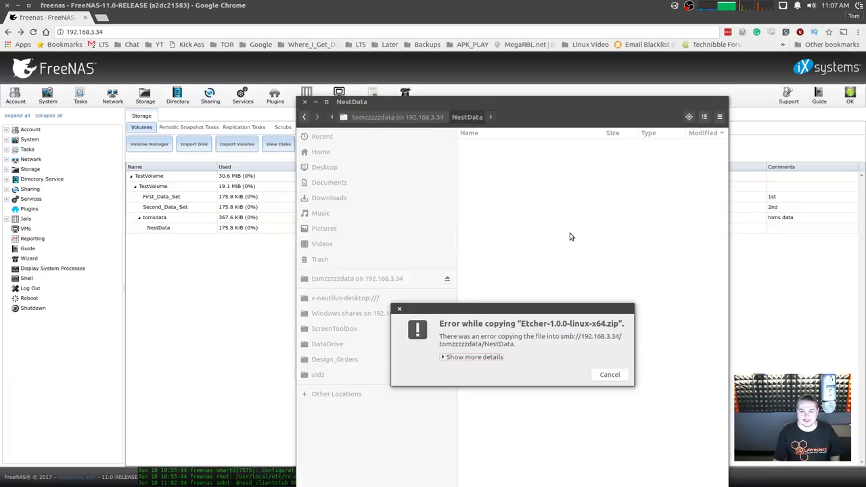
{"action": "left_click", "coordinate": [488, 358]}
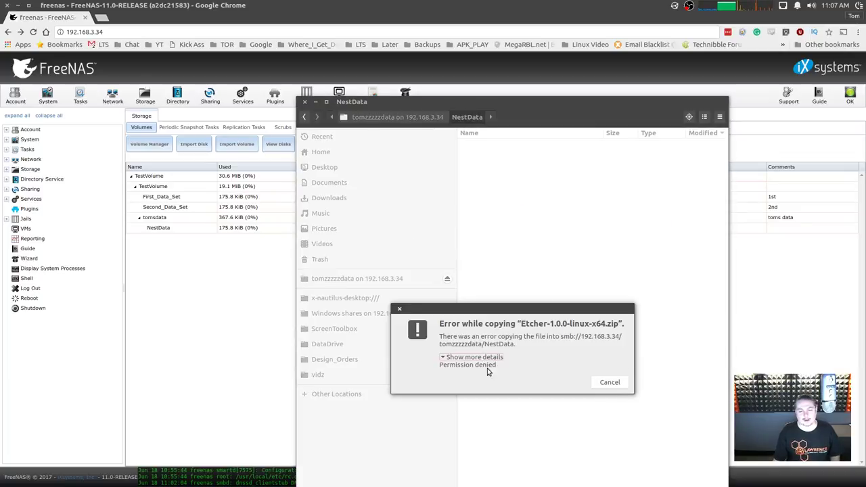
{"action": "left_click", "coordinate": [620, 384]}
{"action": "left_click", "coordinate": [421, 119]}
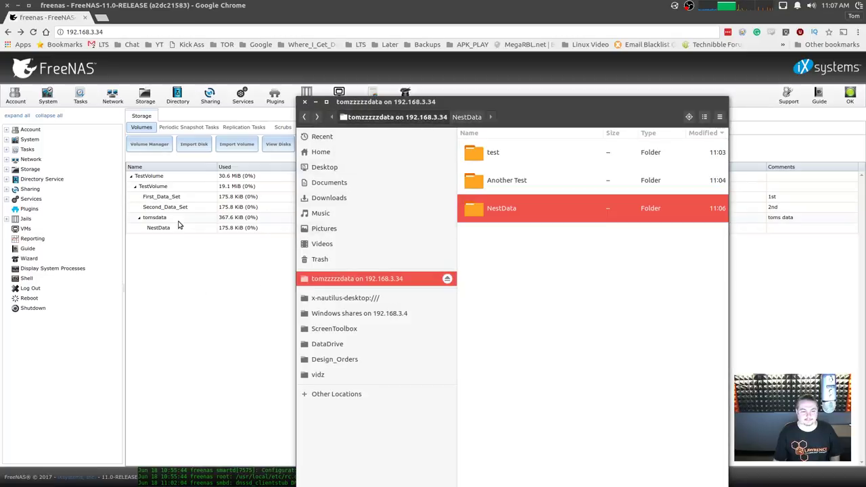
Make tom the owner of NestData, applying the permissions recursively.
{"action": "left_click", "coordinate": [179, 226]}
{"action": "left_click", "coordinate": [144, 453]}
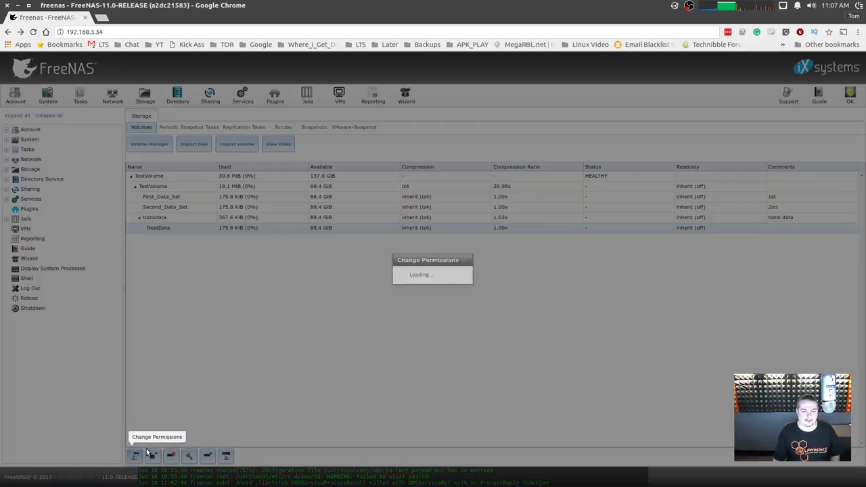
{"action": "left_click", "coordinate": [500, 223]}
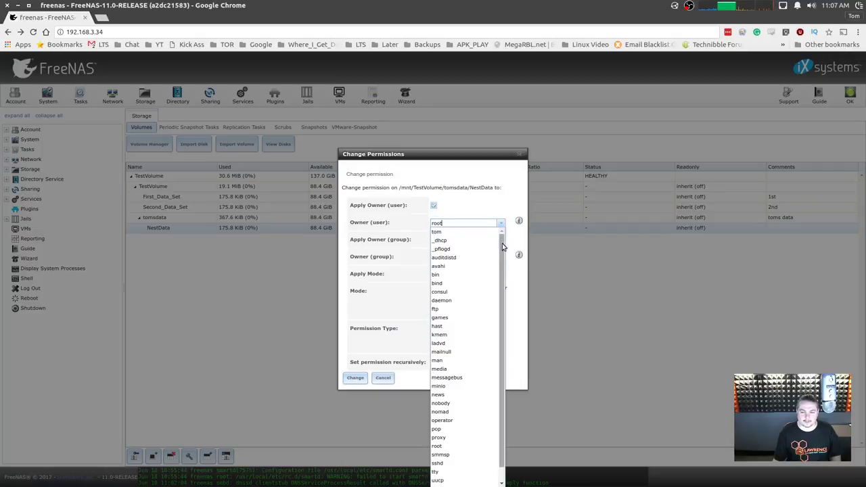
{"action": "left_click", "coordinate": [456, 232]}
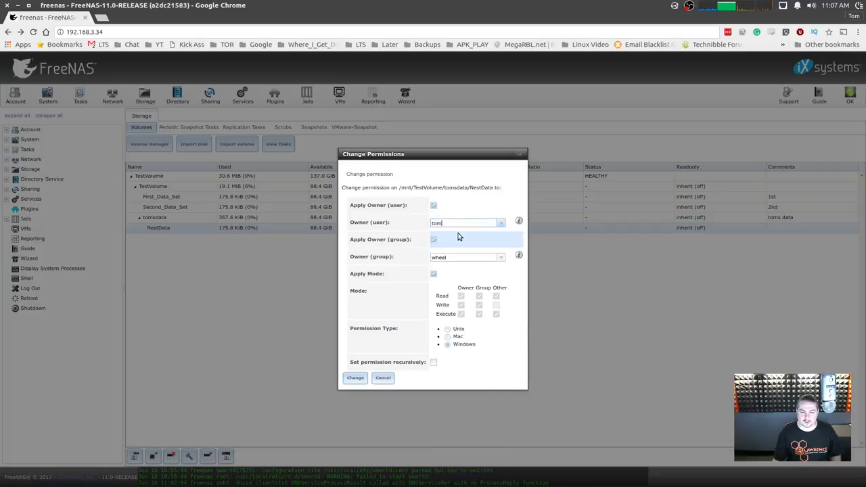
{"action": "left_click", "coordinate": [434, 363]}
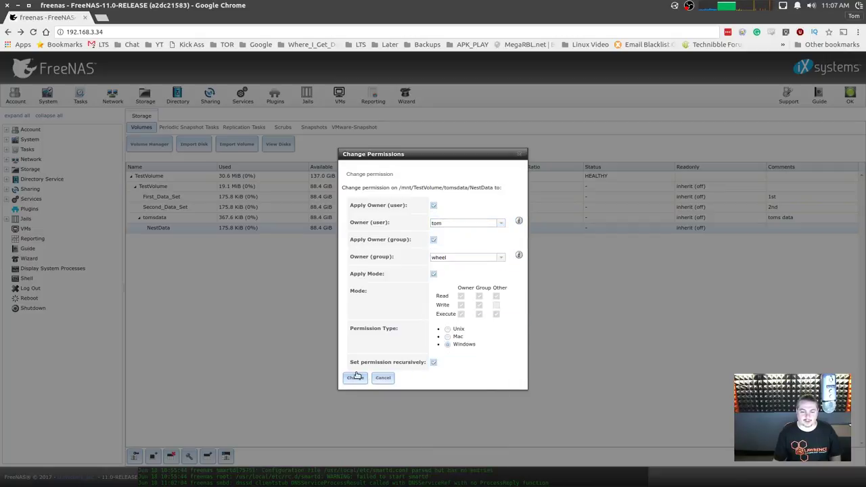
{"action": "left_click", "coordinate": [355, 377]}
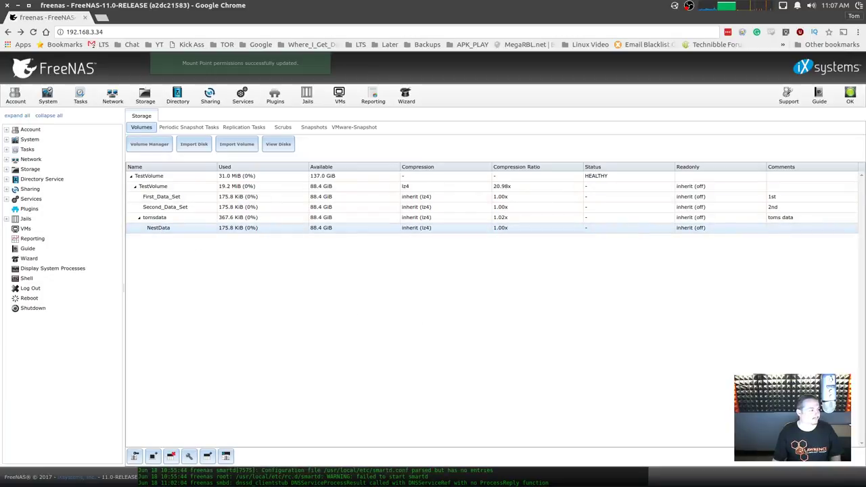
Paste the Etcher zip into NestData in the file manager.
{"action": "key", "text": "alt+Tab"}
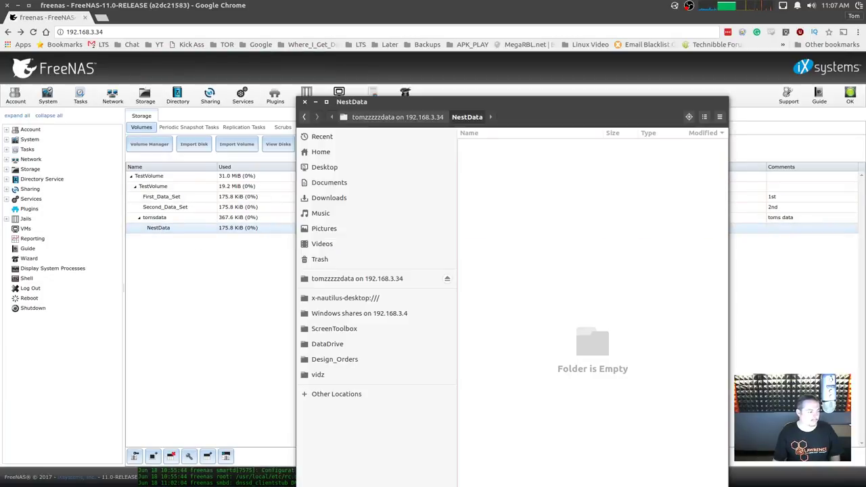
{"action": "right_click", "coordinate": [531, 224]}
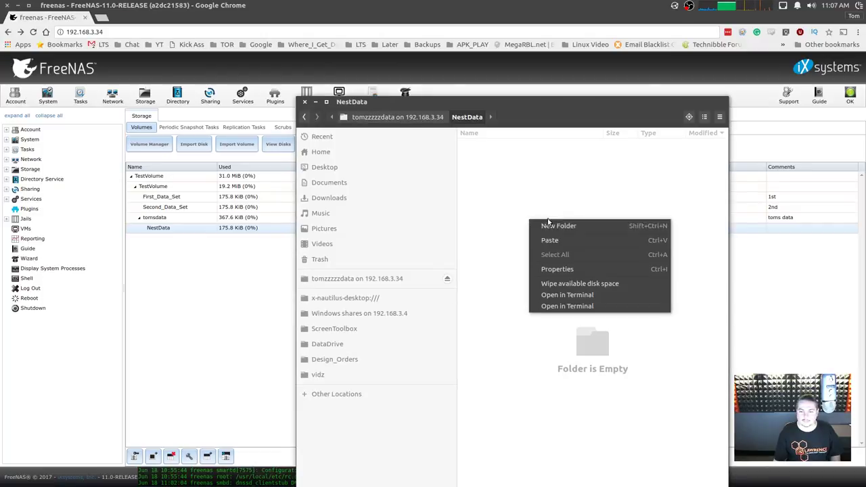
{"action": "left_click", "coordinate": [579, 244]}
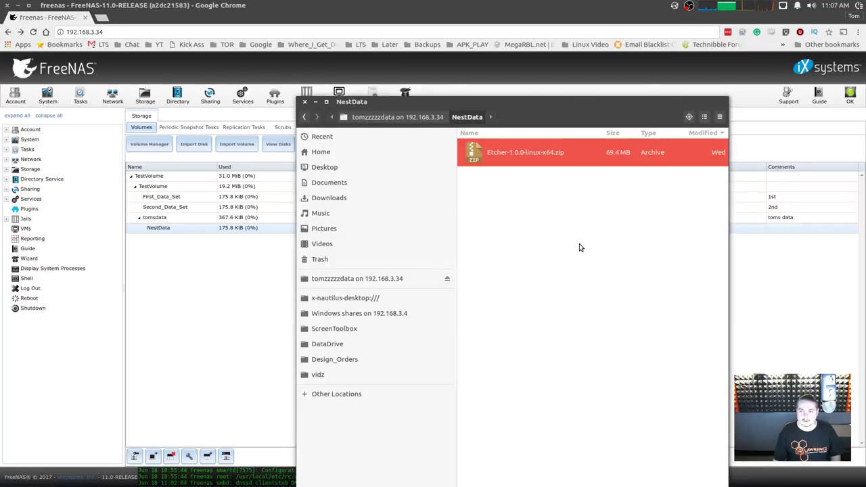
{"action": "left_click", "coordinate": [554, 239]}
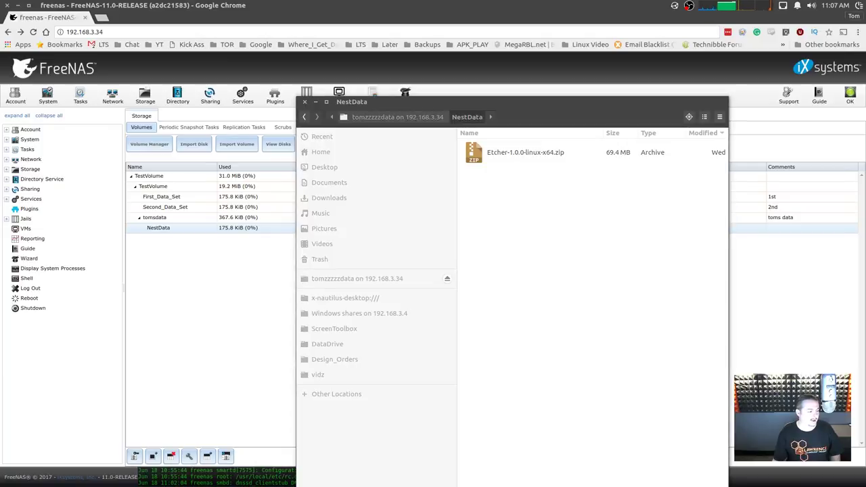
Paste Hardware 2016 R1e.pdf and two UniFiVideo archives into NestData, then return to the share root.
{"action": "right_click", "coordinate": [527, 194]}
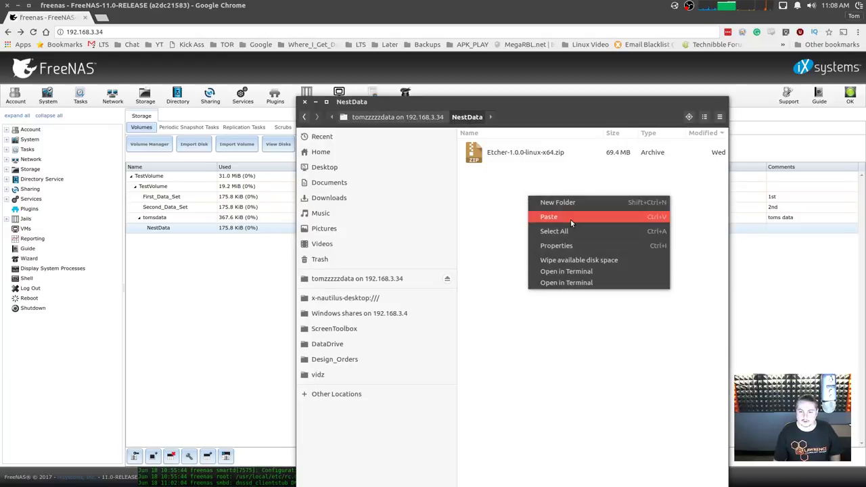
{"action": "left_click", "coordinate": [571, 216]}
{"action": "left_click", "coordinate": [530, 264]}
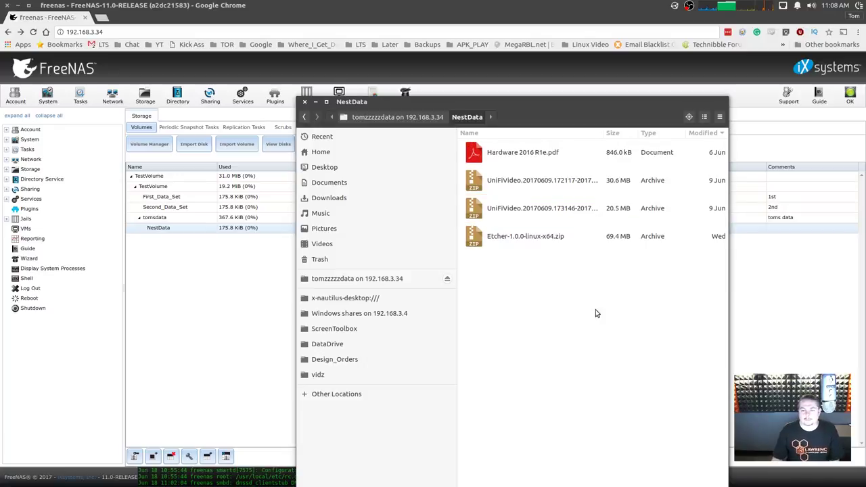
{"action": "left_click", "coordinate": [415, 119]}
{"action": "left_click", "coordinate": [164, 233]}
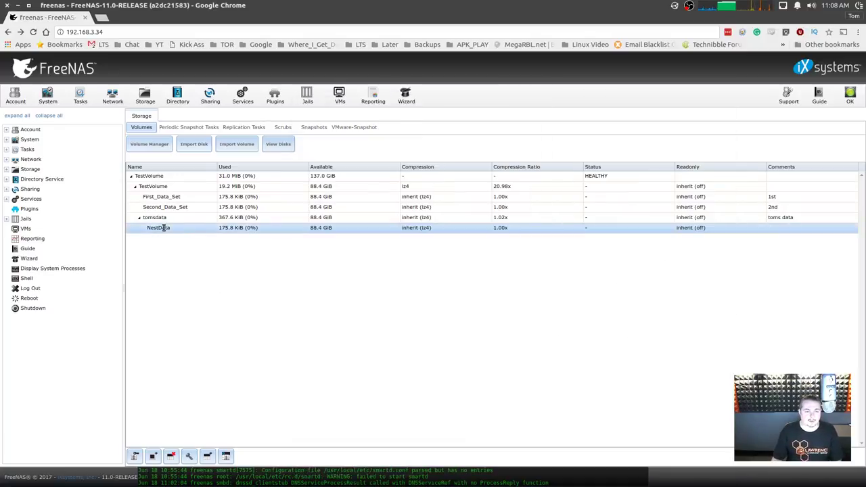
Take manual snapshot manual-20170618 of TestVolume/tomsdata/NestData and view it in the Snapshots list.
{"action": "left_click", "coordinate": [180, 233]}
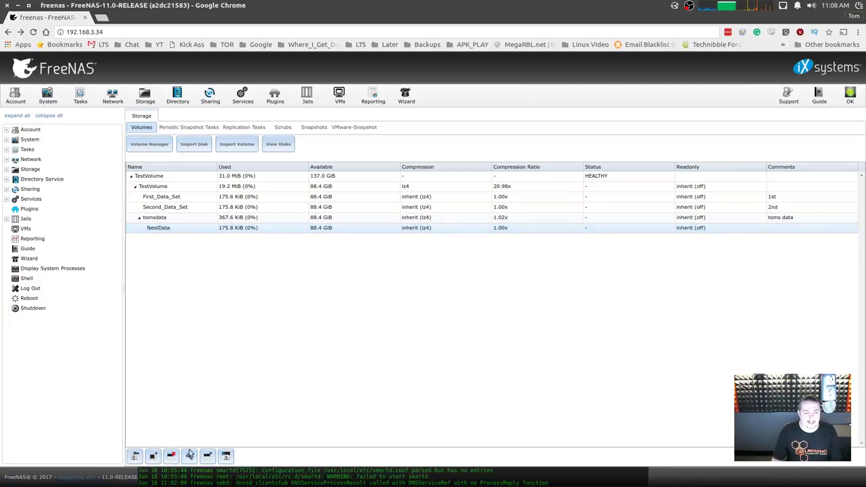
{"action": "left_click", "coordinate": [152, 457]}
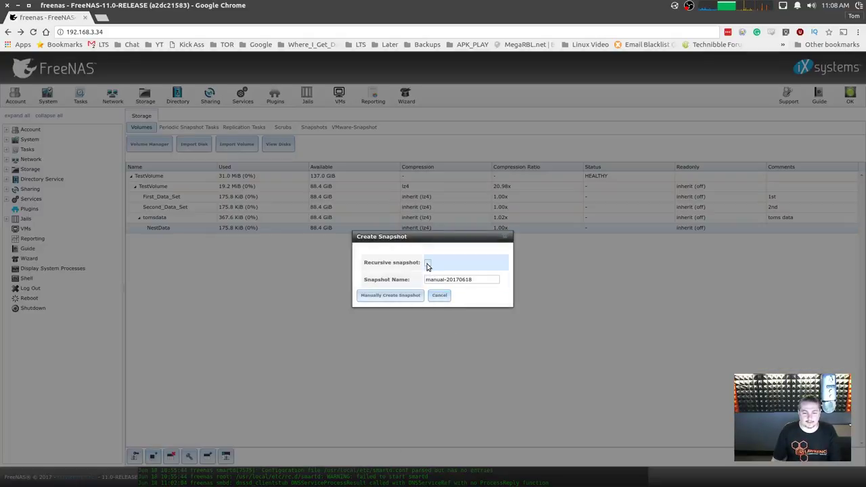
{"action": "left_click", "coordinate": [395, 297]}
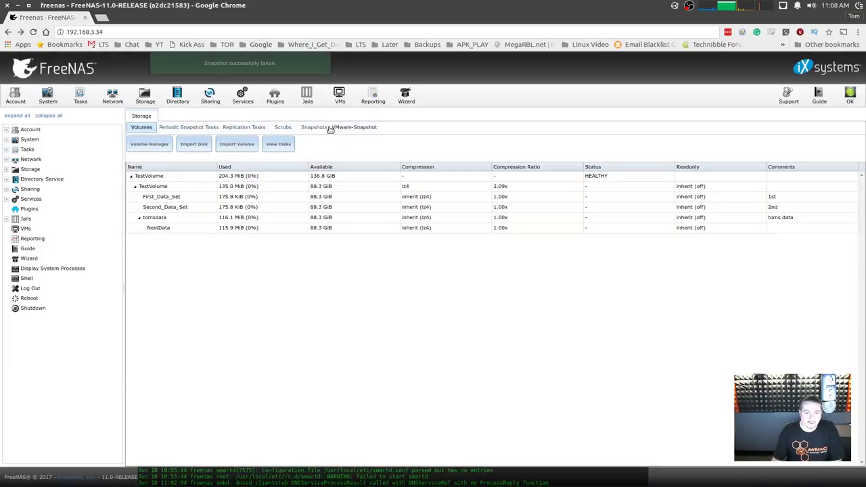
{"action": "left_click", "coordinate": [314, 128]}
{"action": "left_click", "coordinate": [236, 166]}
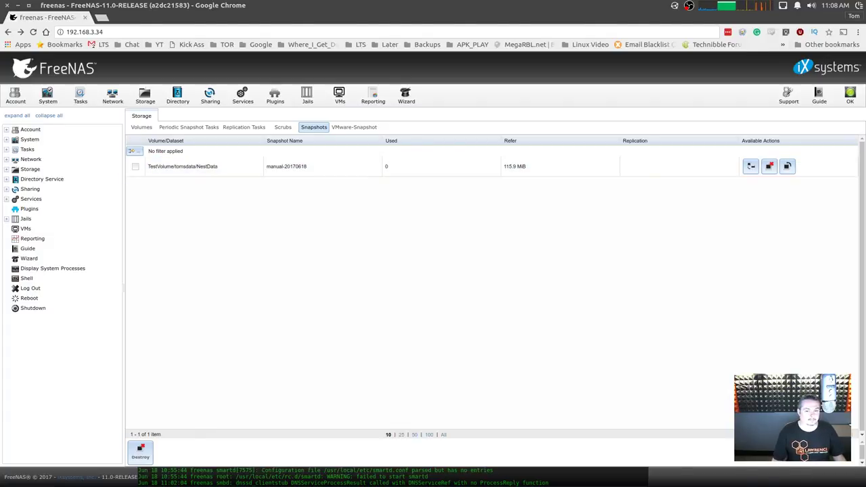
{"action": "key", "text": "alt+Tab"}
Create a new folder named 'xxx' inside NestData.
{"action": "double_click", "coordinate": [531, 218]}
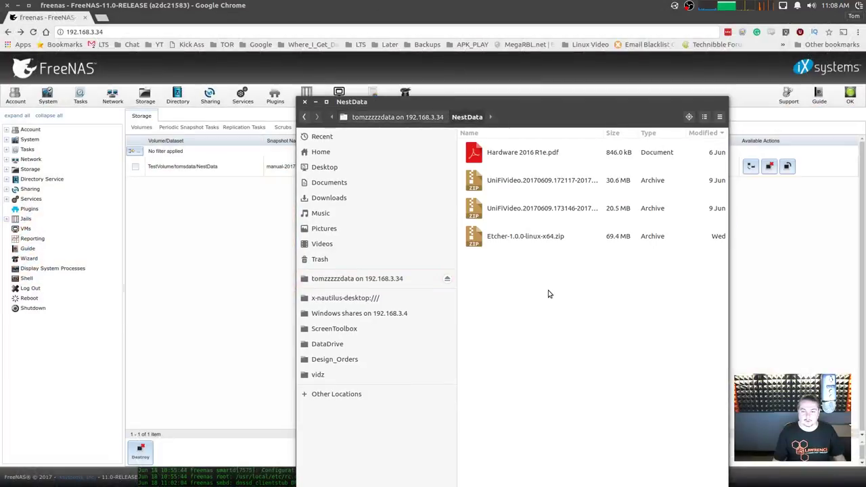
{"action": "right_click", "coordinate": [512, 303]}
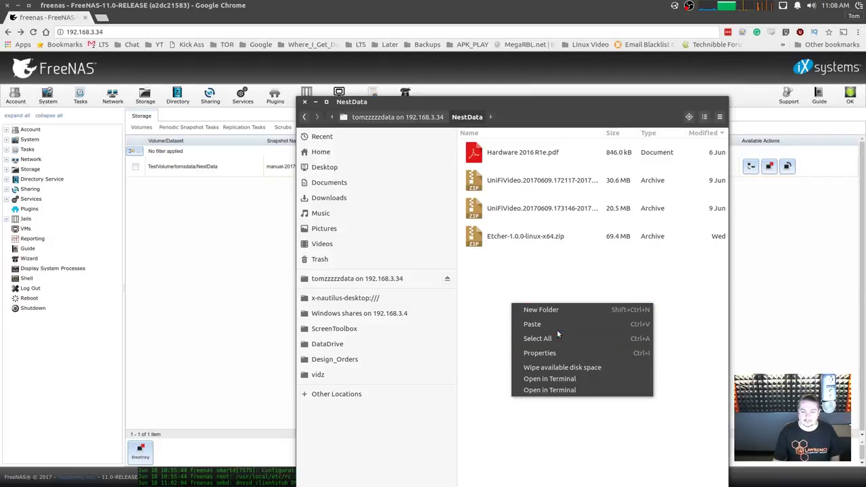
{"action": "left_click", "coordinate": [512, 291]}
{"action": "right_click", "coordinate": [513, 289]}
{"action": "left_click", "coordinate": [521, 295]}
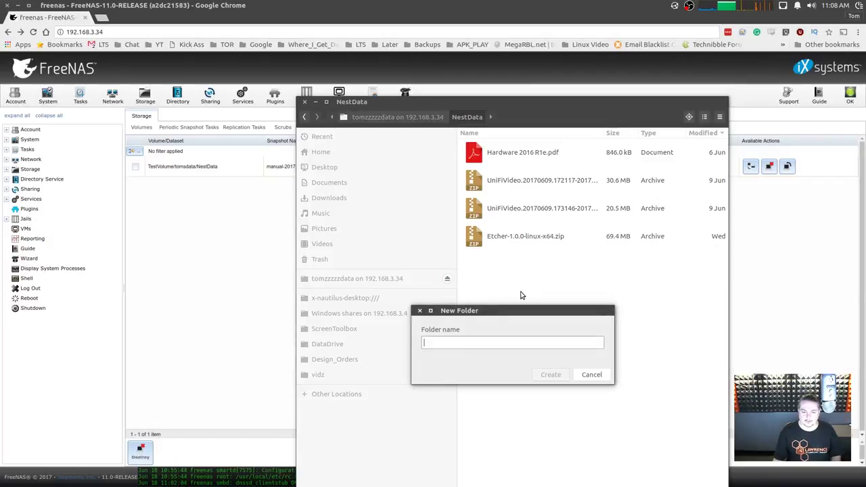
{"action": "type", "text": "xxx"}
{"action": "key", "text": "Return"}
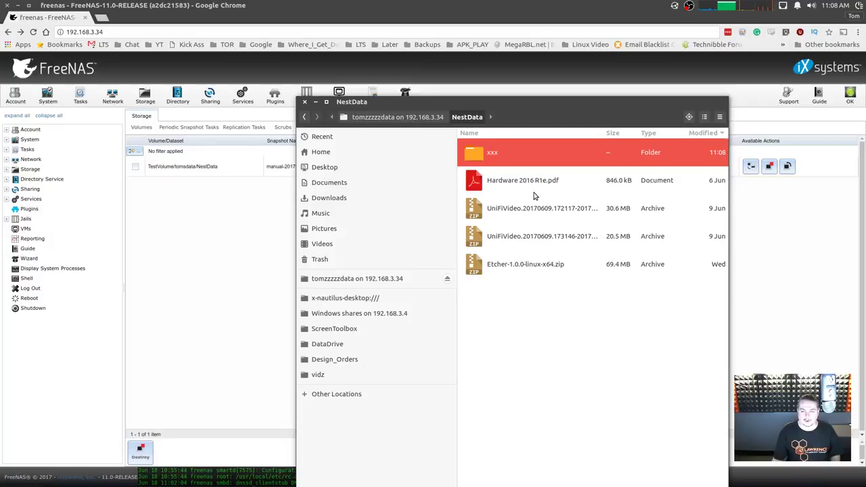
Move the PDF, Etcher zip and two UniFiVideo archives into folder xxx.
{"action": "left_click", "coordinate": [534, 192]}
{"action": "left_click", "coordinate": [534, 261], "text": "shift"}
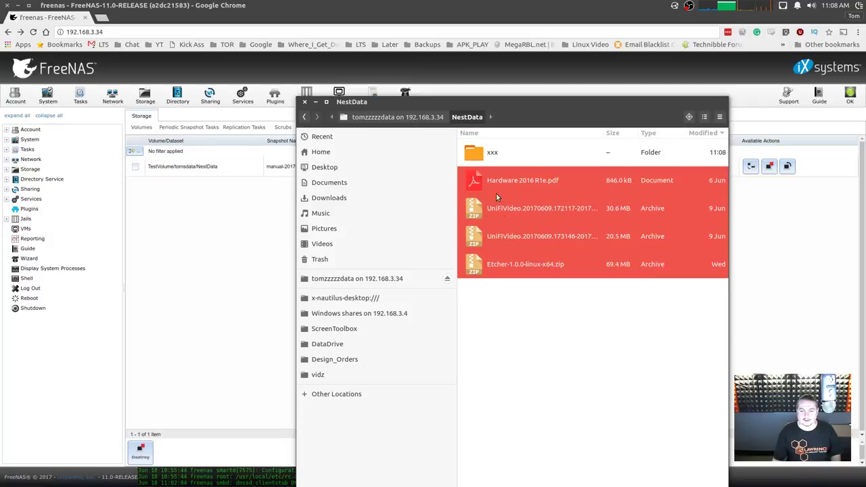
{"action": "double_click", "coordinate": [485, 157]}
{"action": "right_click", "coordinate": [486, 211]}
{"action": "left_click", "coordinate": [544, 231]}
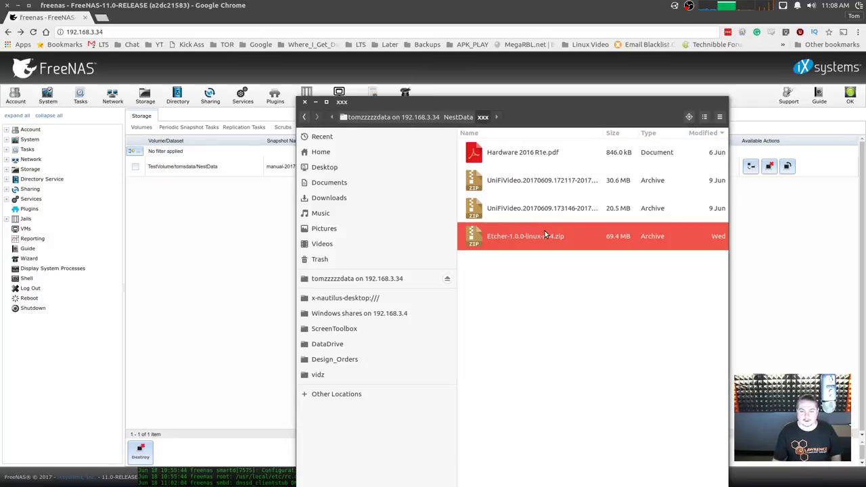
{"action": "left_click", "coordinate": [562, 292]}
Permanently delete the two UniFiVideo archives and Etcher zip, leaving only Hardware 2016 R1e.pdf.
{"action": "left_click", "coordinate": [517, 187]}
{"action": "left_click", "coordinate": [515, 238], "text": "shift"}
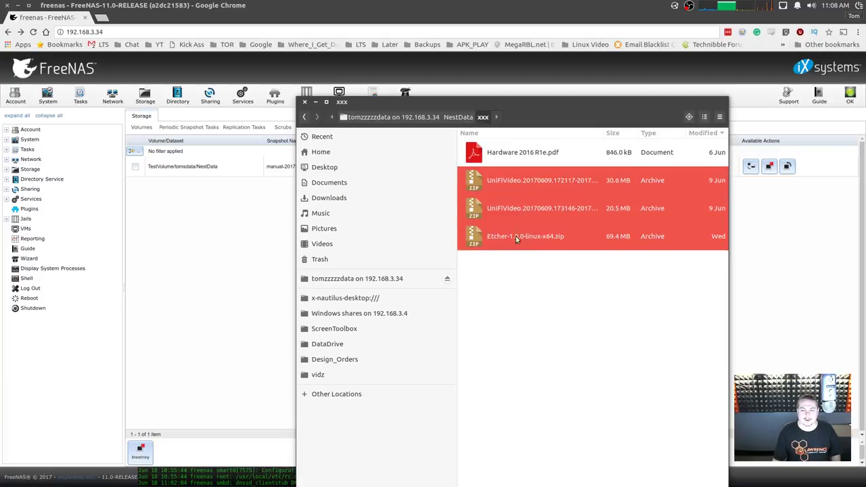
{"action": "key", "text": "shift+Delete"}
{"action": "key", "text": "Return"}
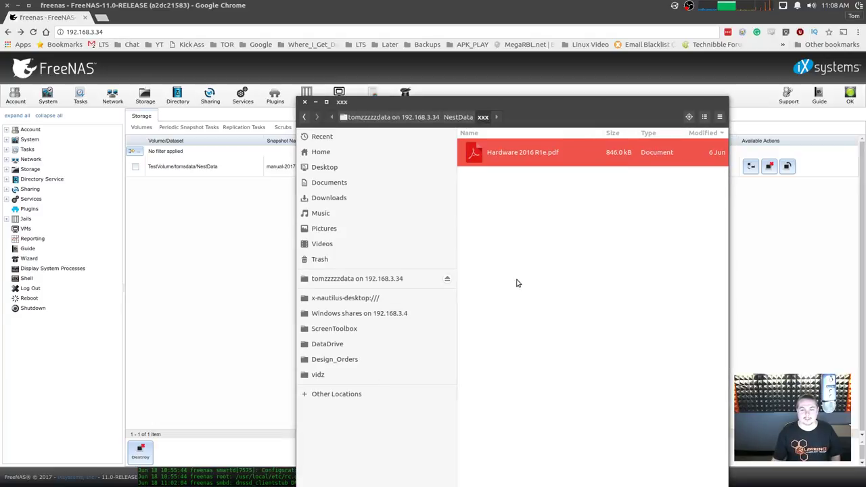
{"action": "left_click", "coordinate": [464, 113]}
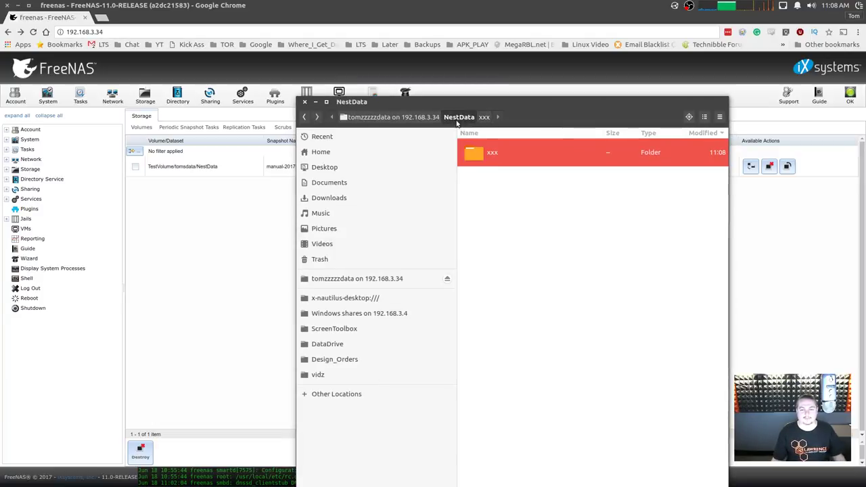
{"action": "left_click", "coordinate": [509, 199]}
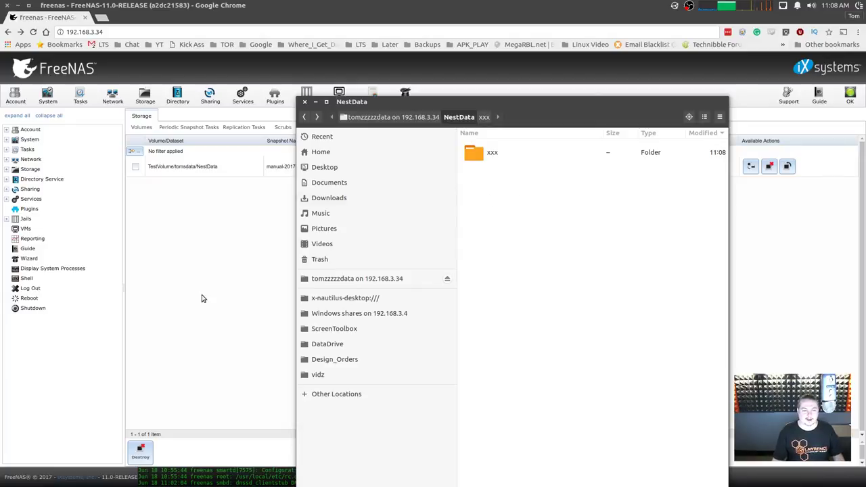
{"action": "left_click", "coordinate": [201, 297]}
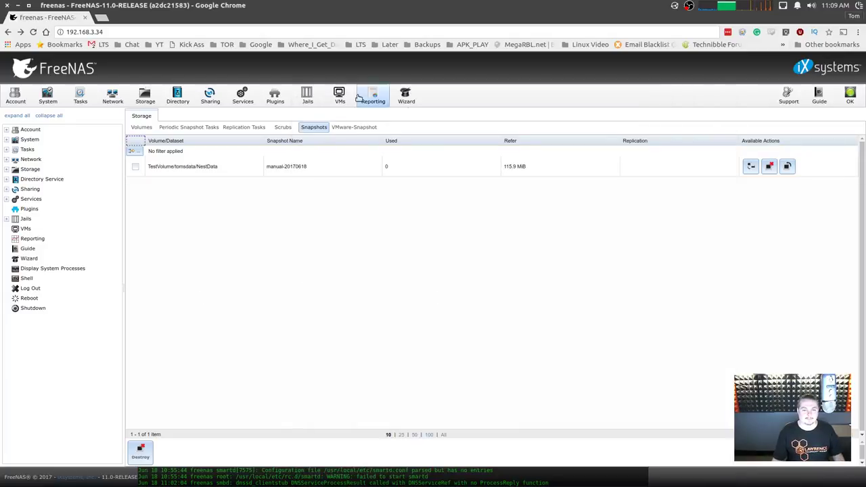
Roll NestData back to snapshot manual-20170618, confirming with Yes.
{"action": "left_click", "coordinate": [287, 129]}
{"action": "left_click", "coordinate": [315, 132]}
{"action": "left_click", "coordinate": [476, 169]}
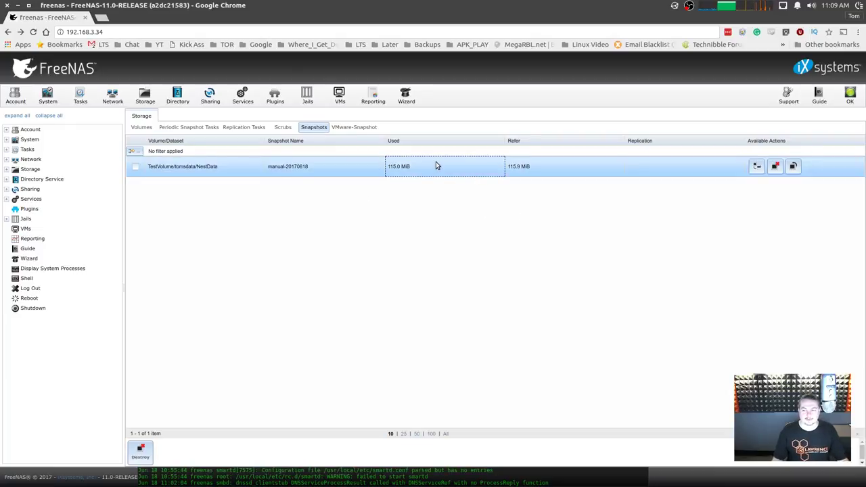
{"action": "left_click", "coordinate": [551, 166]}
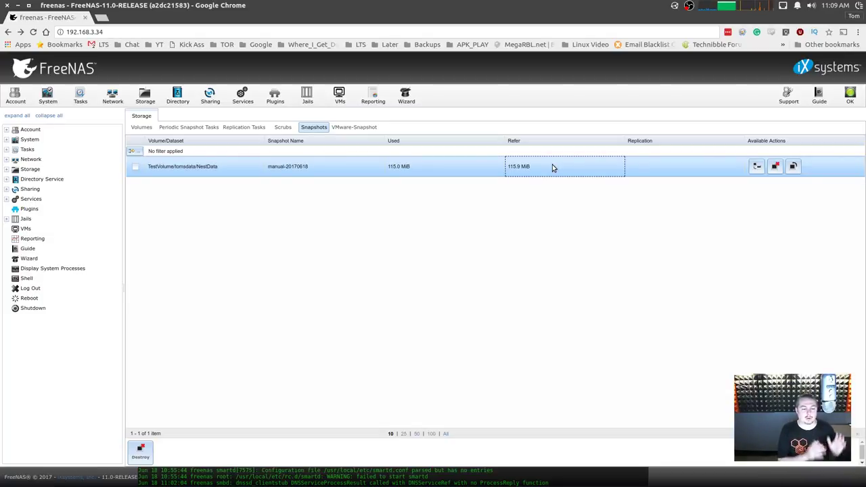
{"action": "left_click", "coordinate": [794, 167]}
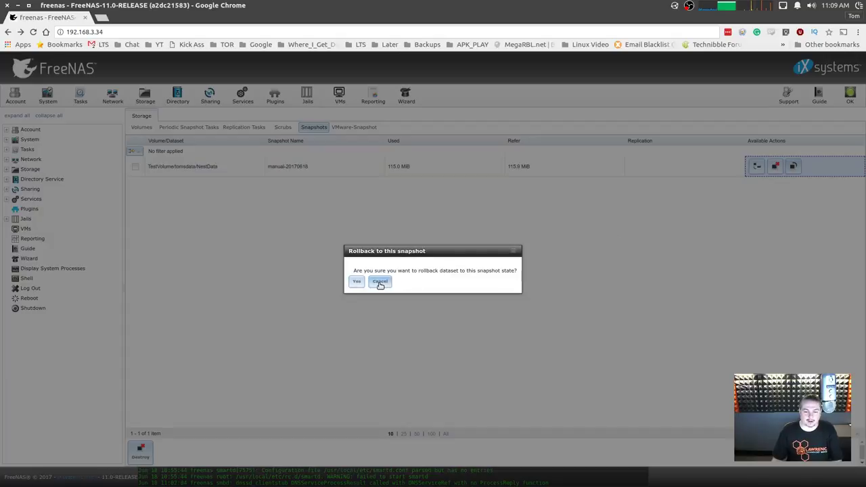
{"action": "left_click", "coordinate": [357, 282]}
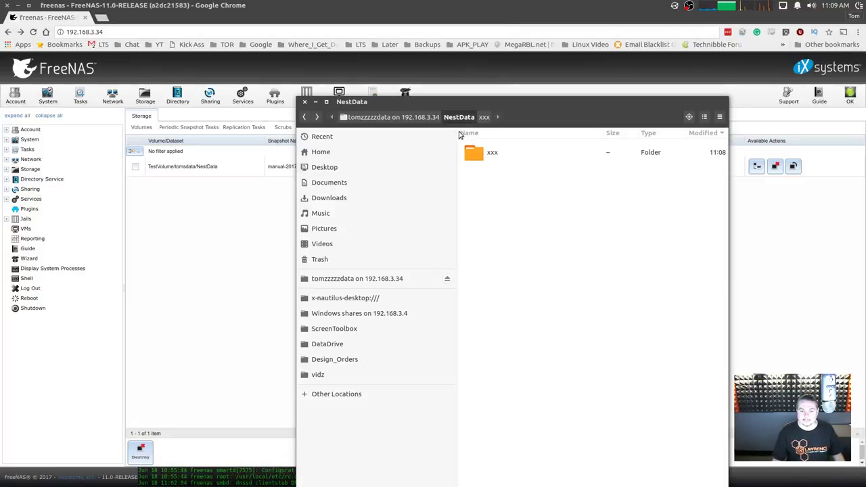
Reopen NestData to confirm the PDF, Etcher zip and UniFiVideo archives are restored.
{"action": "left_click", "coordinate": [392, 117]}
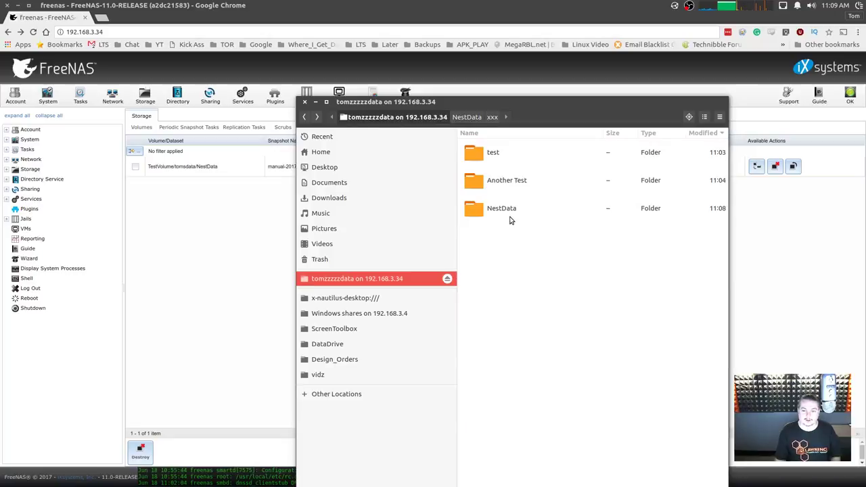
{"action": "double_click", "coordinate": [511, 211]}
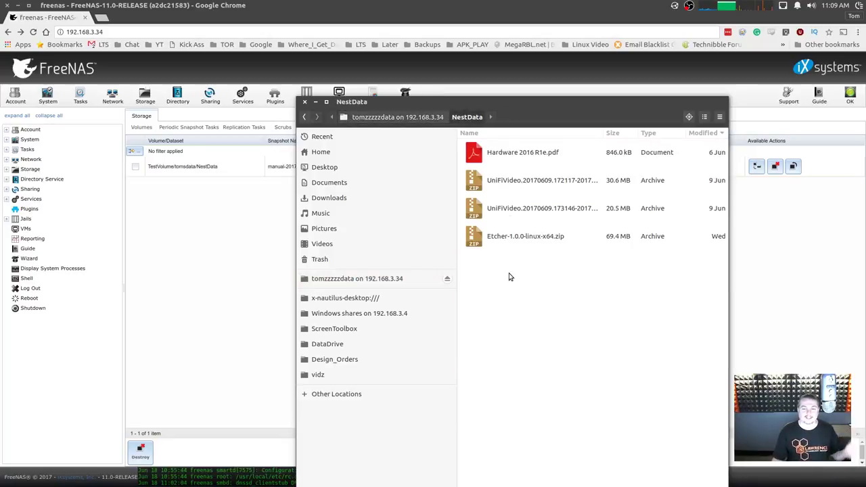
{"action": "left_click", "coordinate": [527, 243]}
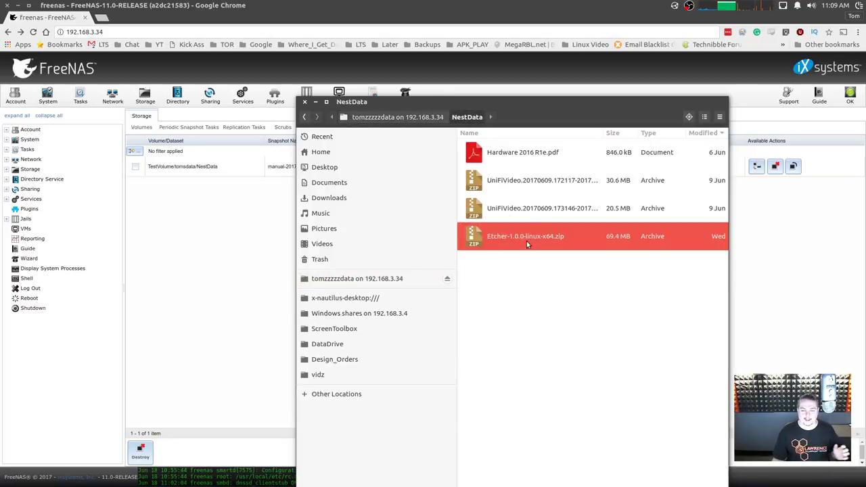
{"action": "left_click", "coordinate": [545, 188]}
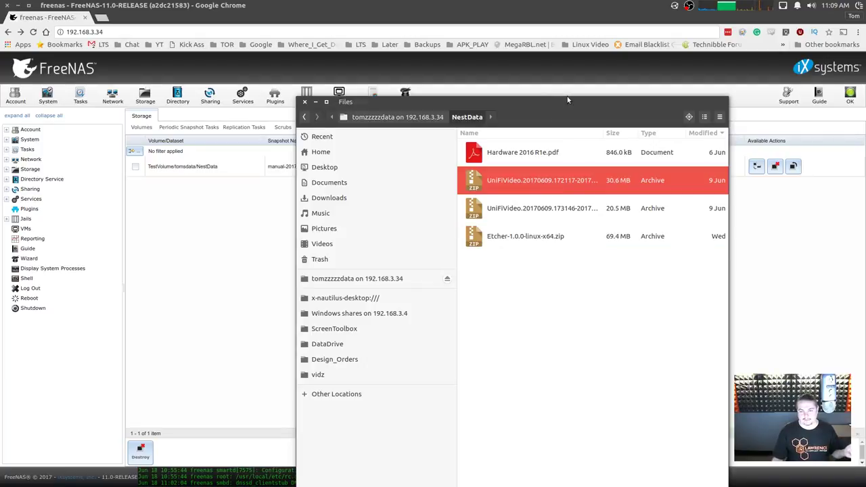
{"action": "left_click_drag", "start_coordinate": [567, 97], "coordinate": [498, 95]}
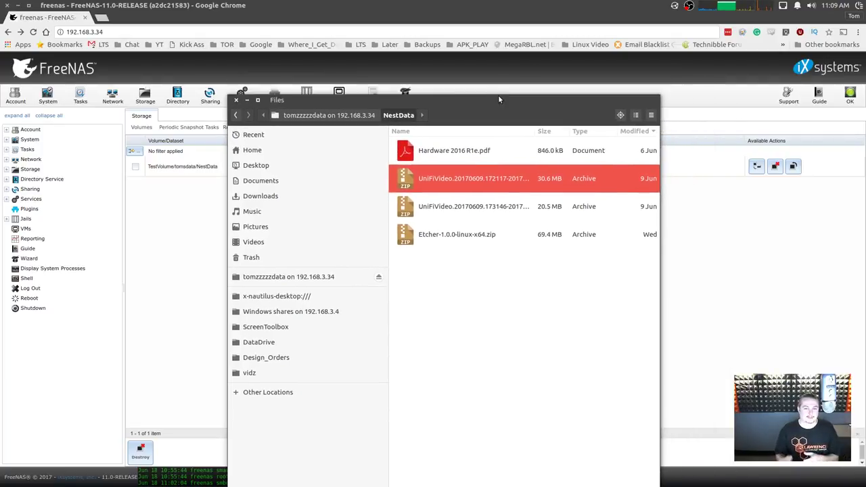
{"action": "left_click", "coordinate": [350, 119]}
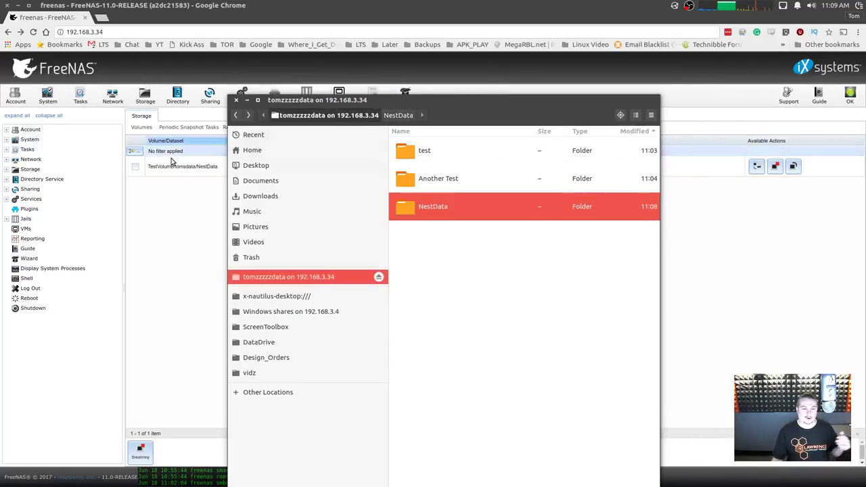
{"action": "left_click", "coordinate": [142, 120]}
{"action": "left_click", "coordinate": [144, 128]}
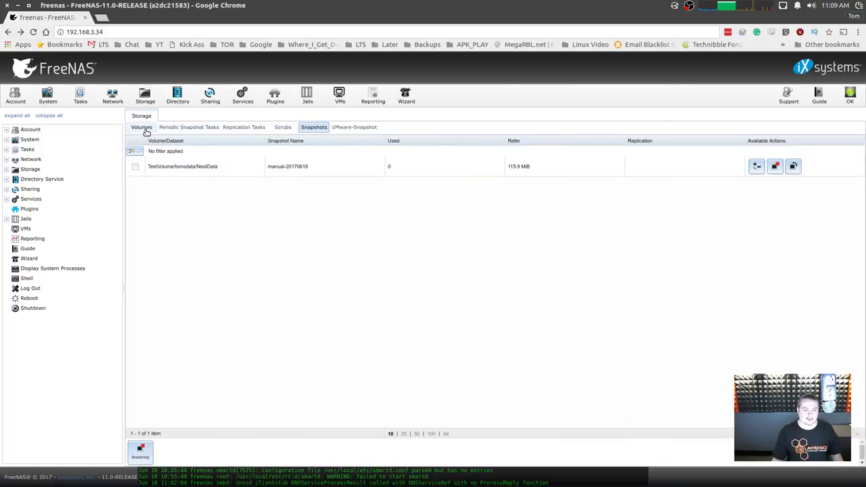
Try a recursive snapshot of TestVolume, then dismiss the duplicate-name error.
{"action": "left_click", "coordinate": [180, 187]}
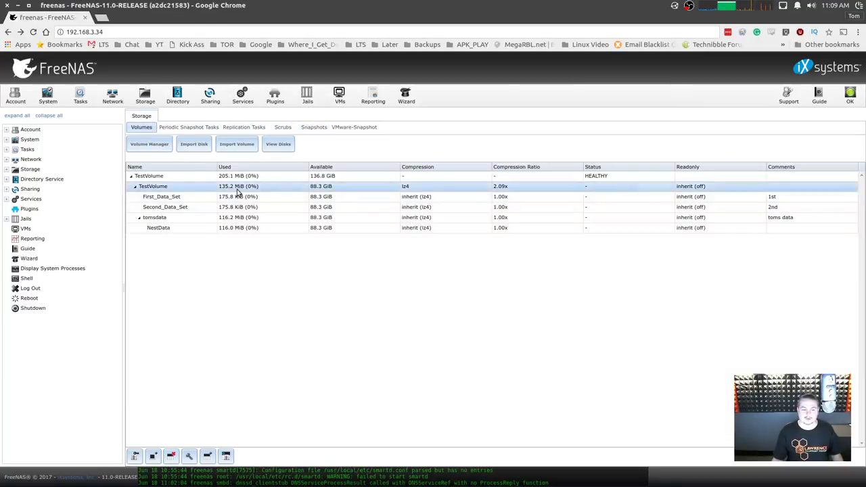
{"action": "left_click", "coordinate": [156, 457]}
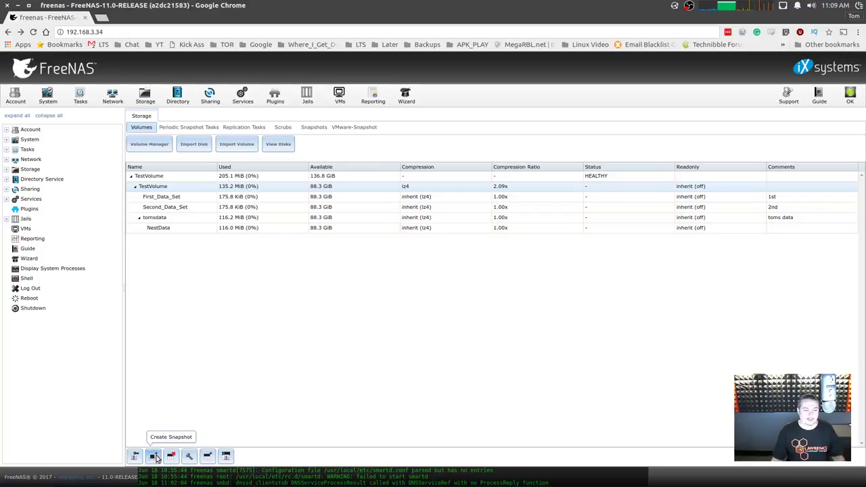
{"action": "left_click", "coordinate": [428, 264]}
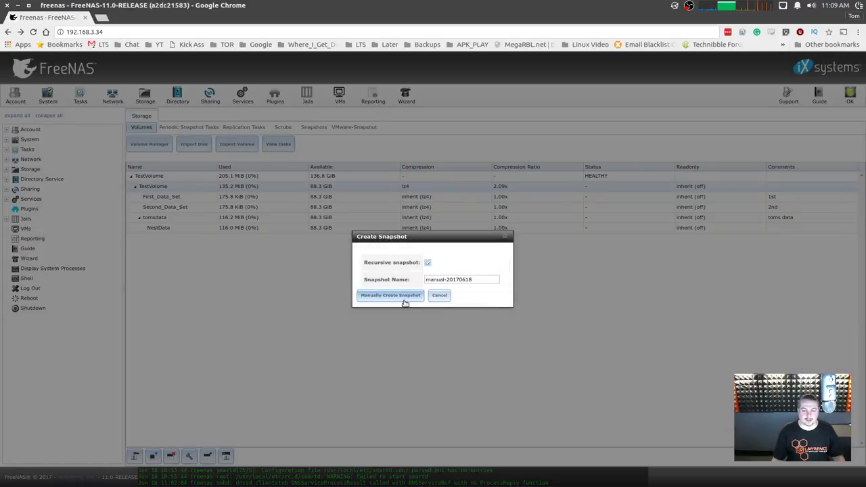
{"action": "left_click", "coordinate": [404, 295]}
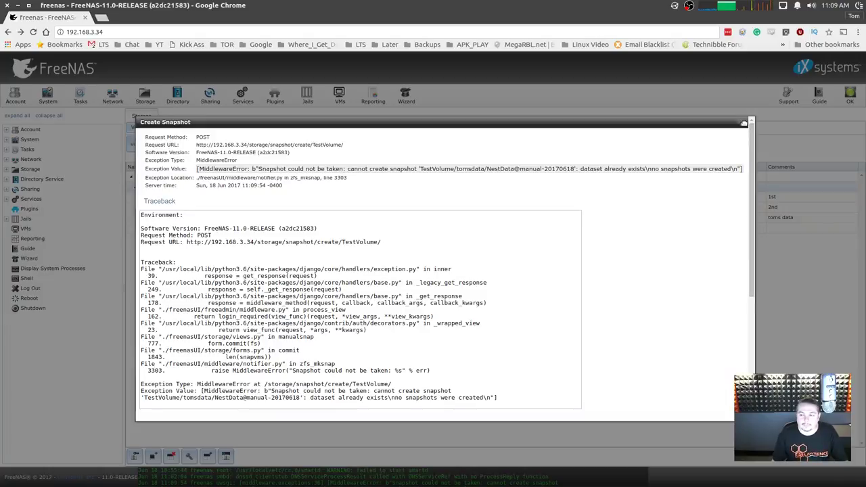
{"action": "left_click", "coordinate": [741, 122]}
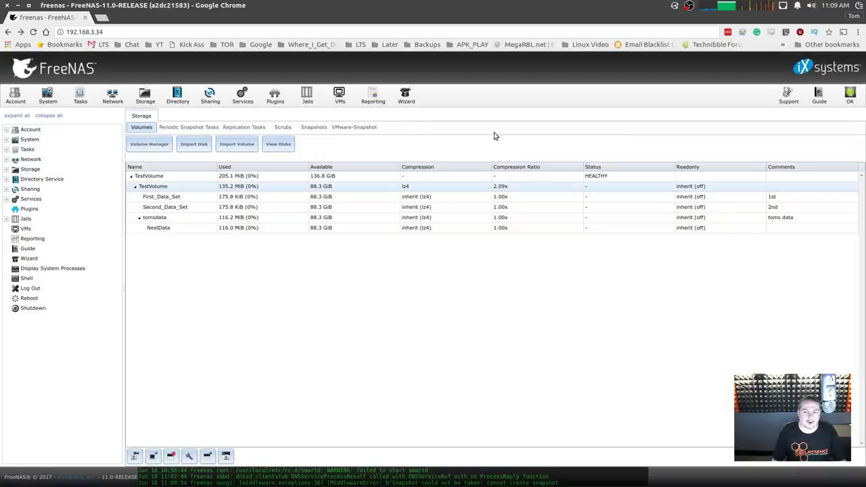
Destroy the NestData snapshot manual-20170618 and return to the TestVolume volumes list.
{"action": "left_click", "coordinate": [314, 127]}
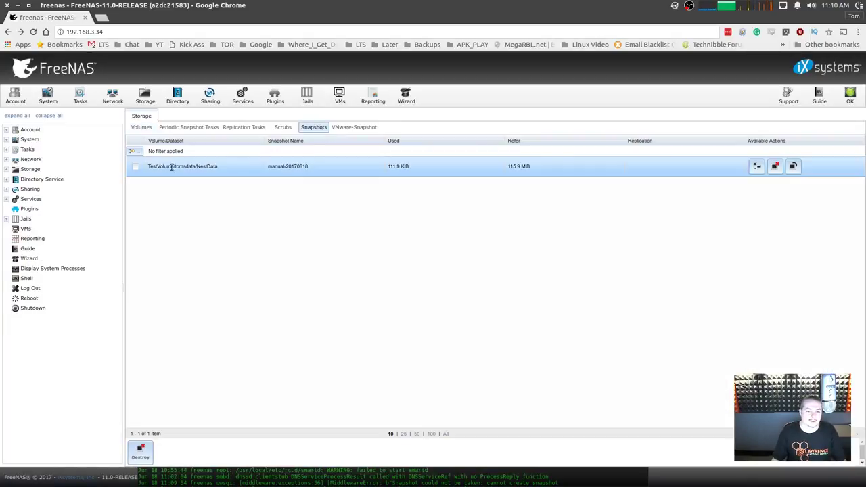
{"action": "left_click", "coordinate": [140, 450]}
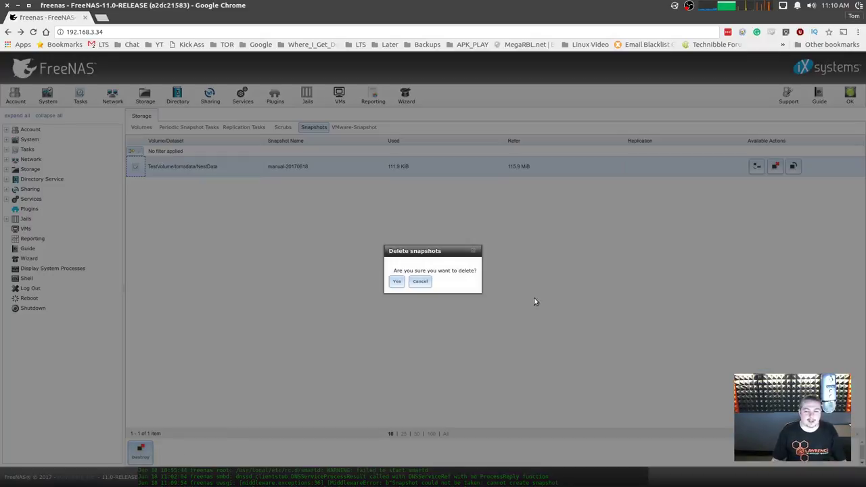
{"action": "left_click", "coordinate": [398, 280]}
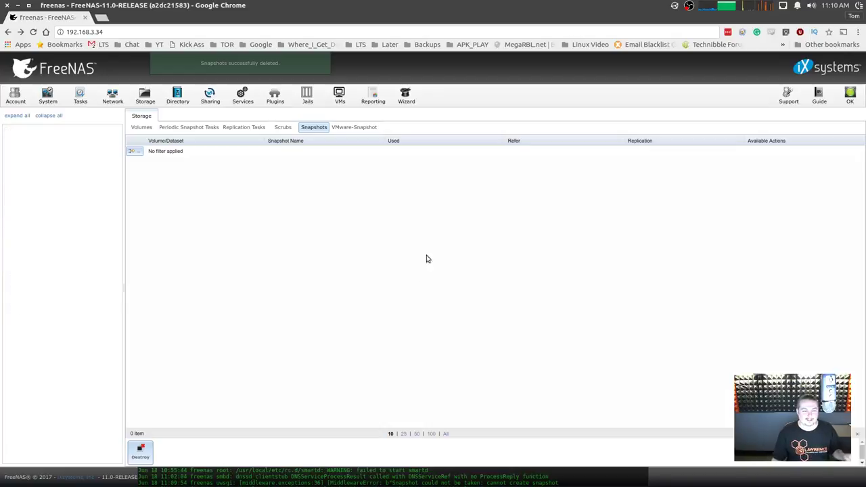
{"action": "left_click", "coordinate": [147, 130]}
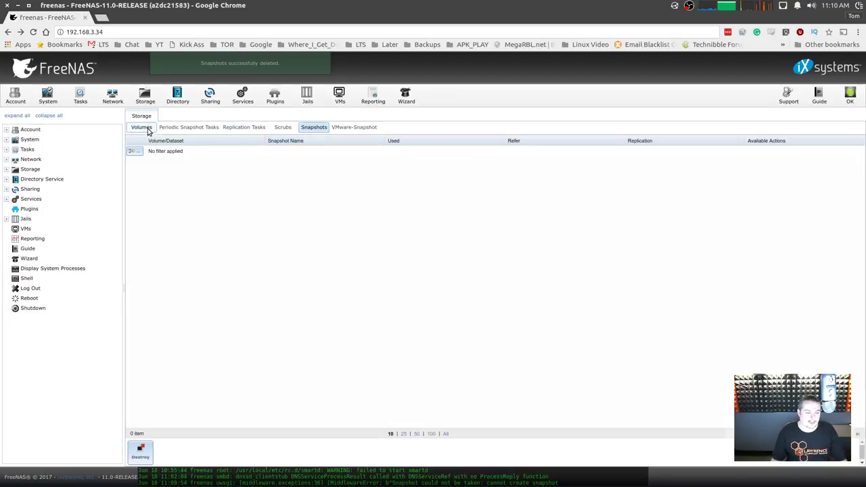
{"action": "left_click", "coordinate": [174, 177]}
{"action": "left_click", "coordinate": [172, 189]}
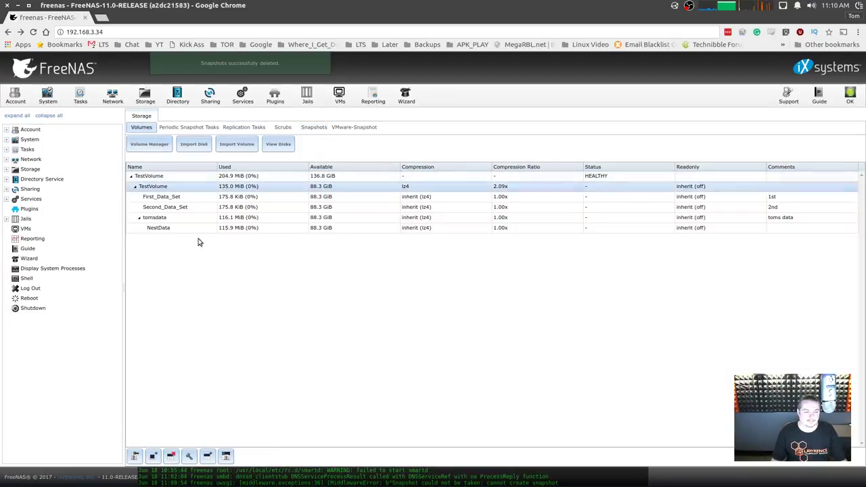
Take a recursive manual-20170618 snapshot of TestVolume and view the resulting snapshots.
{"action": "left_click", "coordinate": [153, 456]}
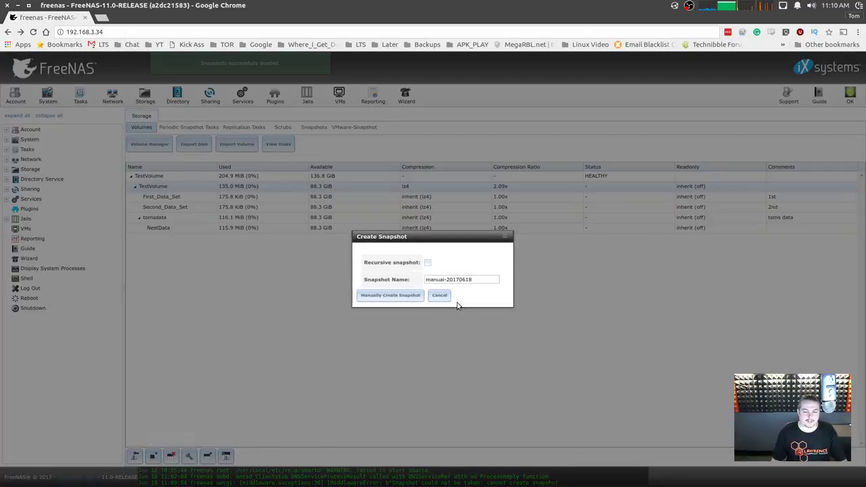
{"action": "left_click", "coordinate": [395, 298]}
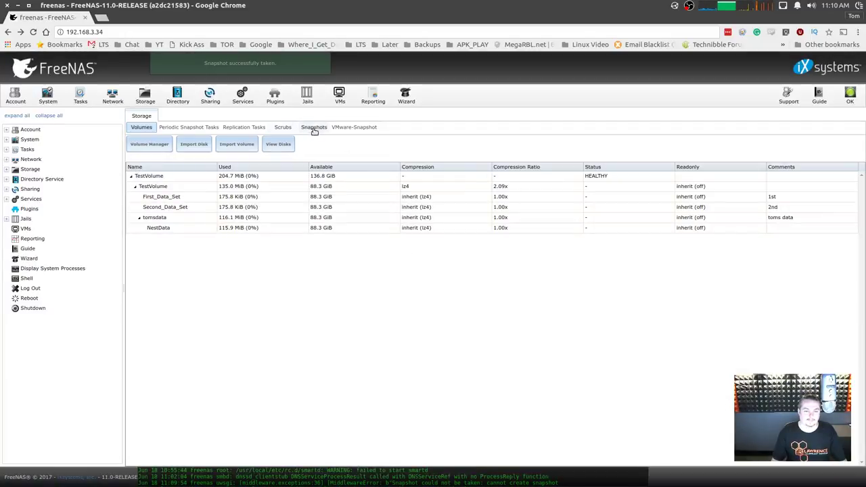
{"action": "left_click", "coordinate": [313, 128]}
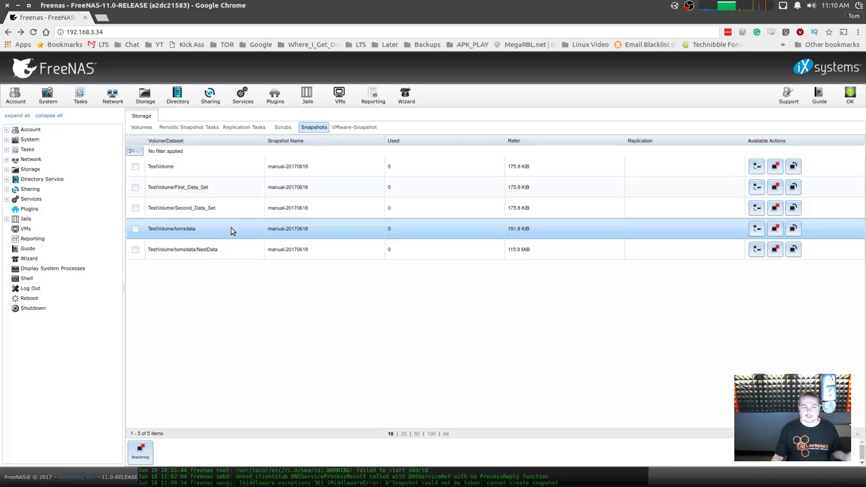
Destroy the five manual-20170618 snapshots of TestVolume, First_Data_Set, Second_Data_Set, tomsdata and NestData.
{"action": "left_click", "coordinate": [137, 167]}
{"action": "left_click", "coordinate": [135, 187]}
{"action": "left_click", "coordinate": [135, 208]}
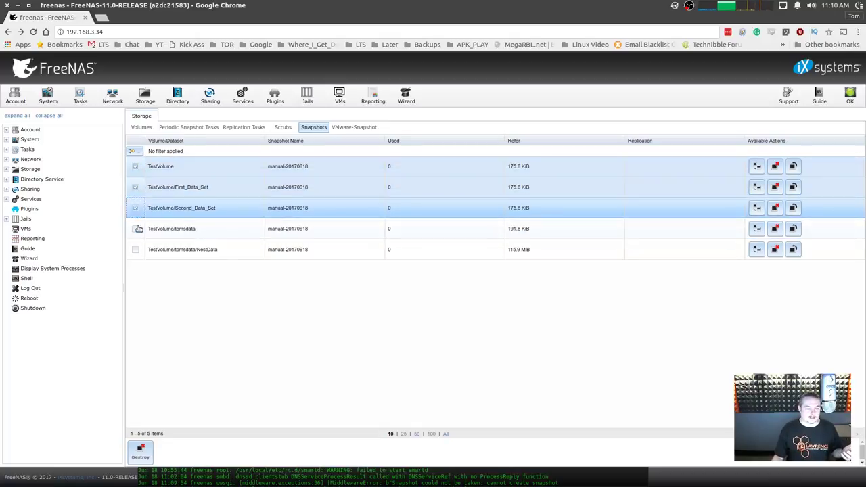
{"action": "left_click", "coordinate": [137, 229]}
{"action": "left_click", "coordinate": [136, 250]}
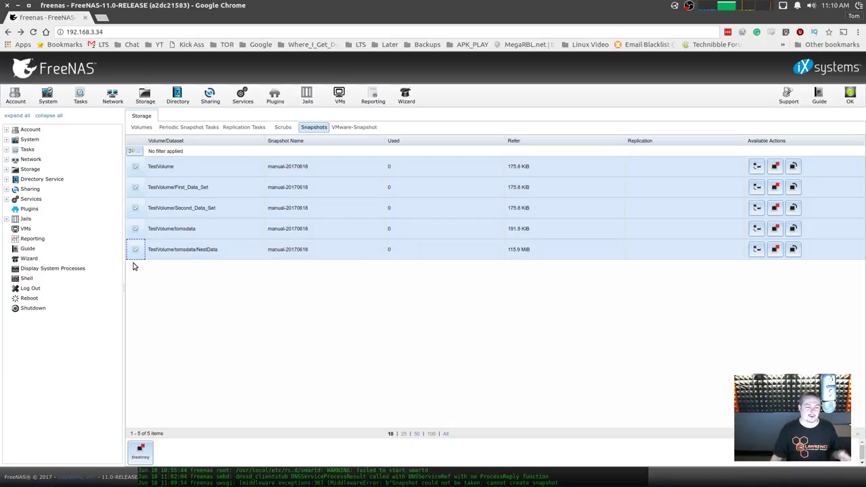
{"action": "left_click", "coordinate": [140, 452]}
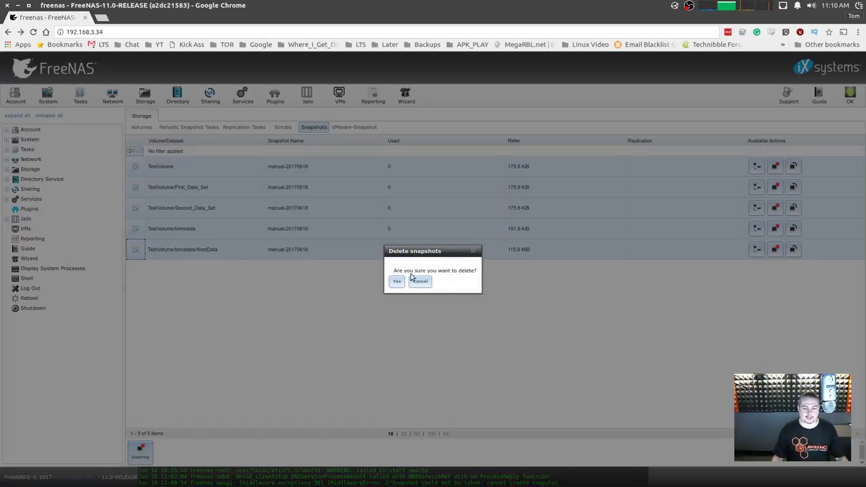
{"action": "left_click", "coordinate": [397, 281]}
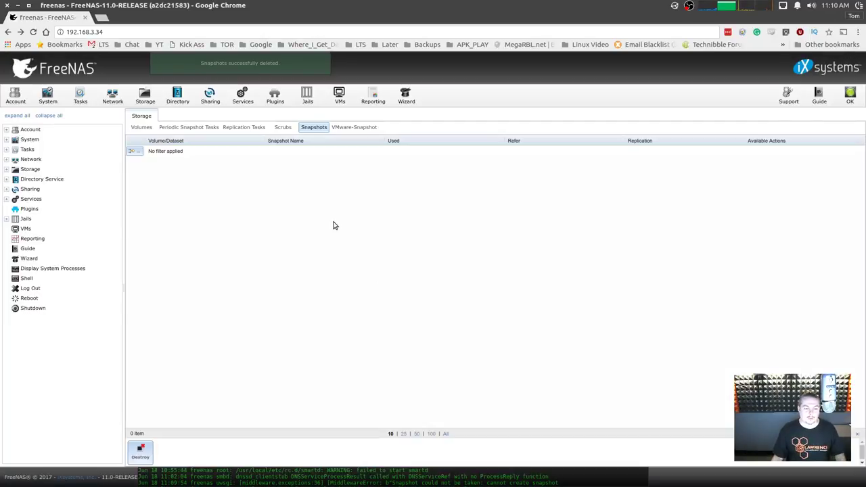
{"action": "left_click", "coordinate": [141, 127]}
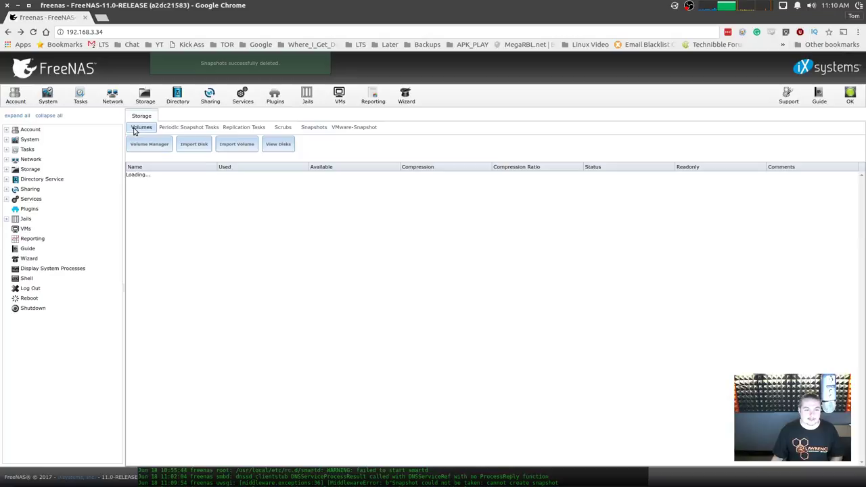
{"action": "left_click", "coordinate": [190, 129]}
Start a new periodic snapshot task on TestVolume with a 1-week lifetime.
{"action": "left_click", "coordinate": [173, 143]}
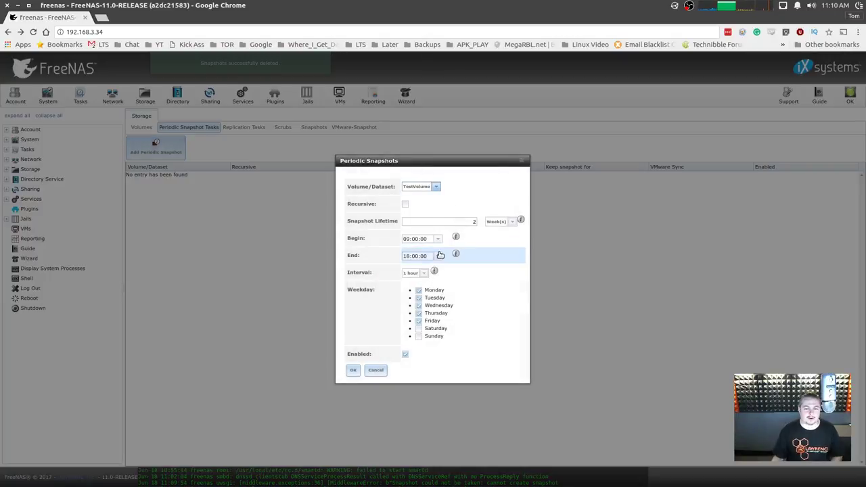
{"action": "left_click", "coordinate": [435, 186]}
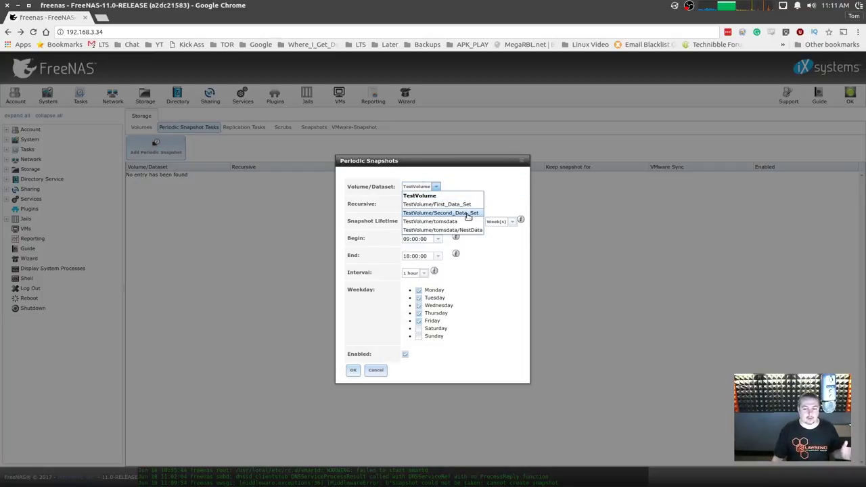
{"action": "left_click", "coordinate": [459, 195]}
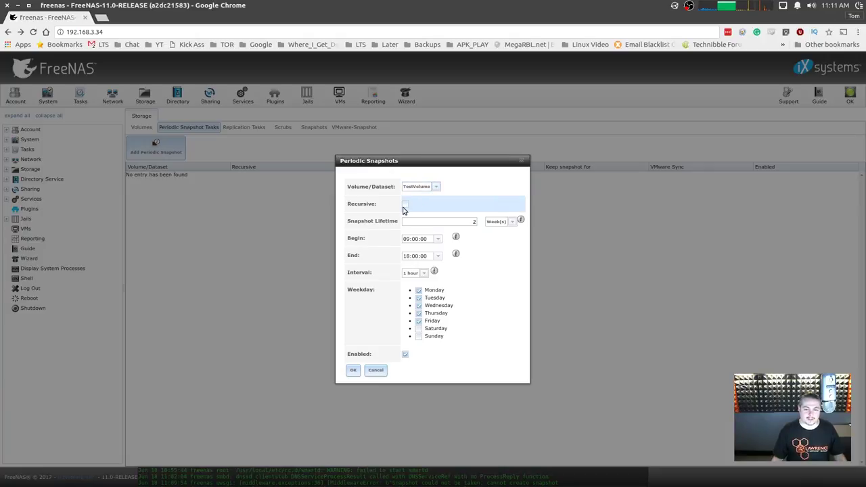
{"action": "double_click", "coordinate": [423, 223]}
{"action": "type", "text": "1"}
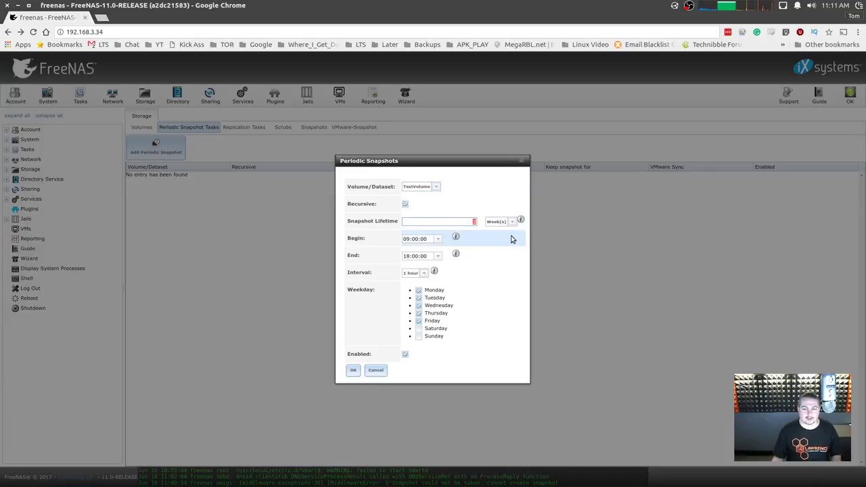
{"action": "left_click", "coordinate": [501, 221]}
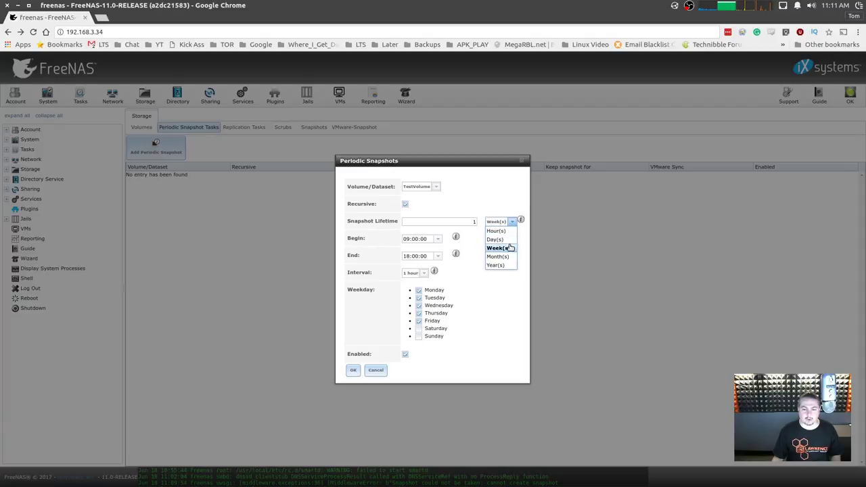
{"action": "left_click", "coordinate": [497, 248]}
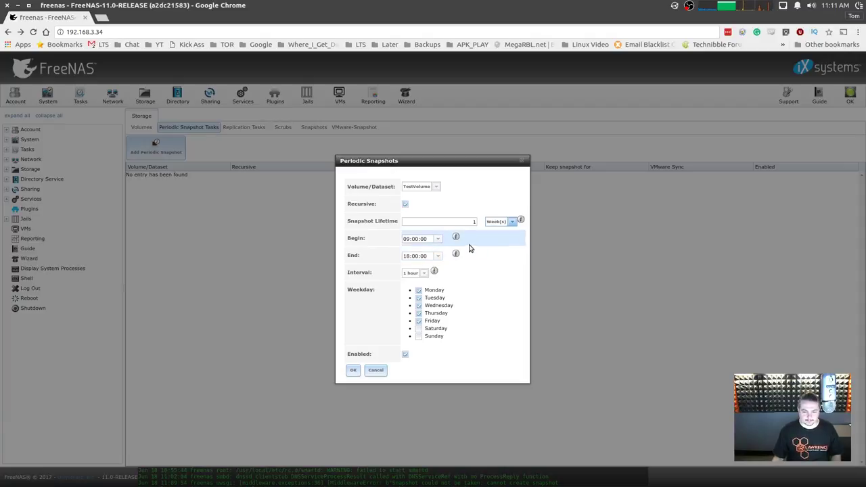
Set the snapshot interval to 1 day, add Saturday to the days, and try saving.
{"action": "left_click", "coordinate": [424, 273]}
{"action": "left_click", "coordinate": [411, 367]}
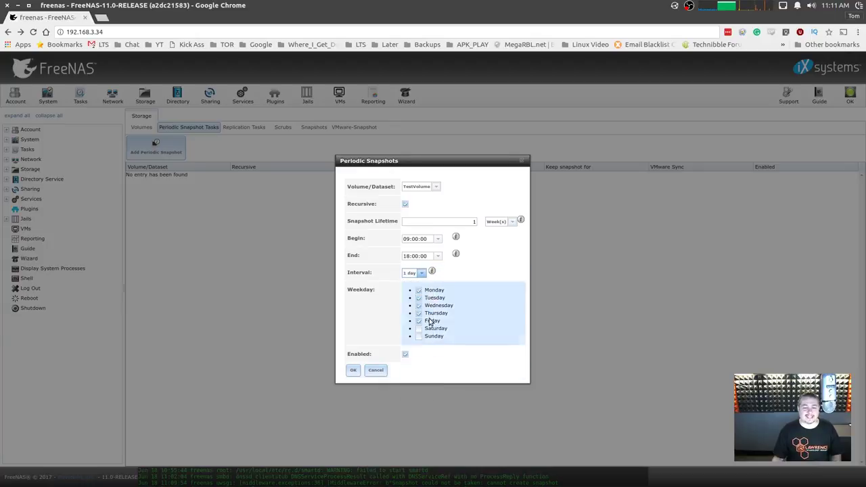
{"action": "left_click", "coordinate": [421, 272]}
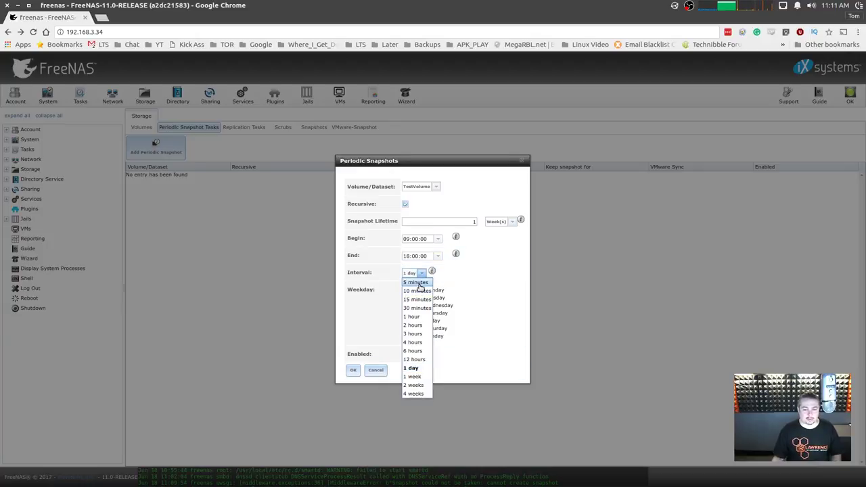
{"action": "left_click", "coordinate": [418, 283]}
{"action": "left_click", "coordinate": [432, 274]}
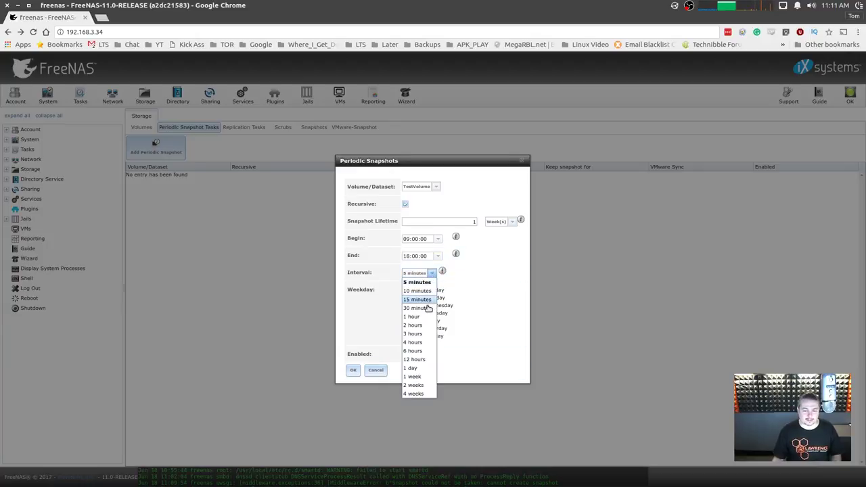
{"action": "left_click", "coordinate": [424, 274]}
{"action": "left_click", "coordinate": [424, 274]}
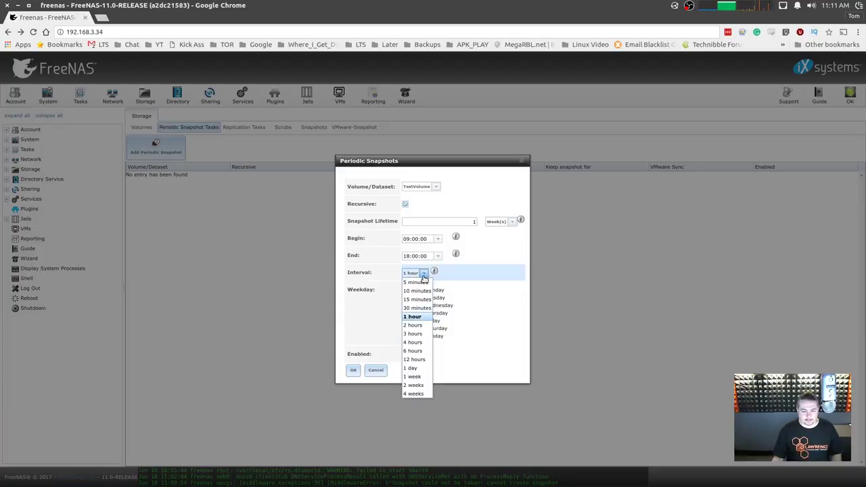
{"action": "left_click", "coordinate": [426, 282]}
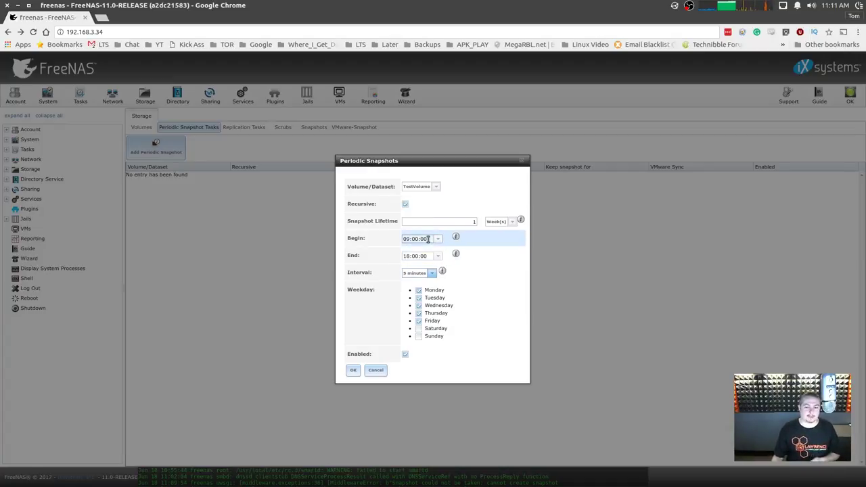
{"action": "left_click", "coordinate": [432, 274]}
{"action": "left_click", "coordinate": [431, 368]}
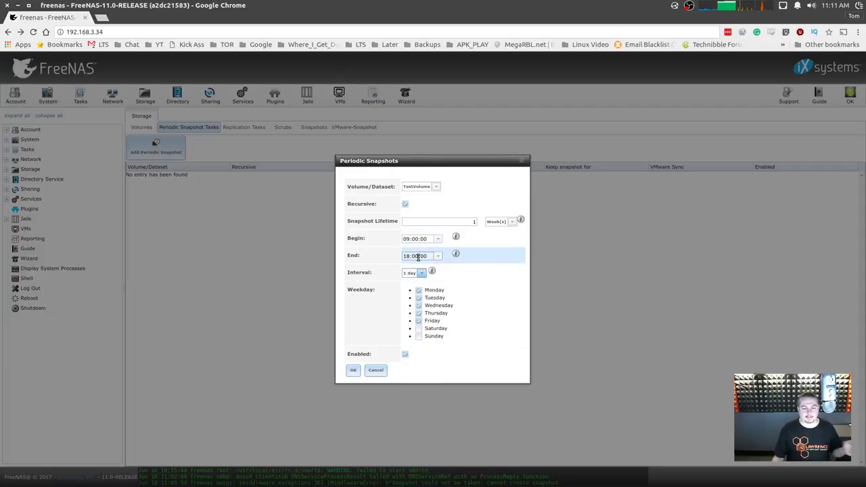
{"action": "left_click", "coordinate": [418, 328]}
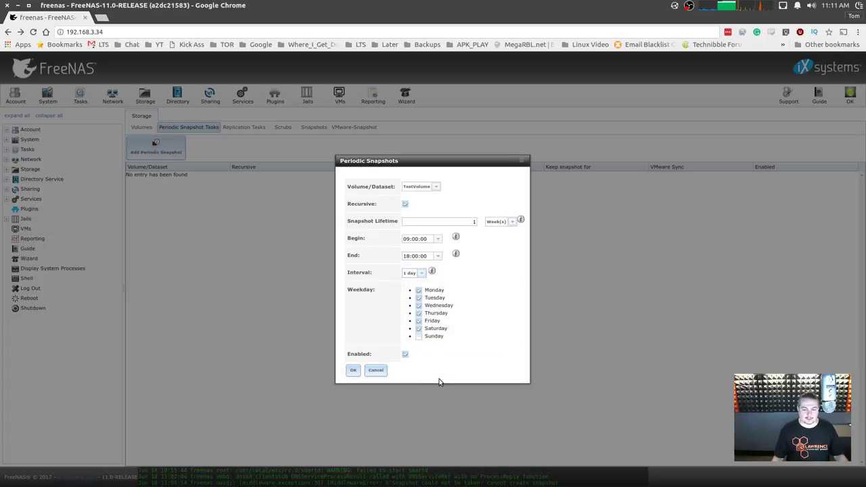
{"action": "left_click", "coordinate": [354, 371]}
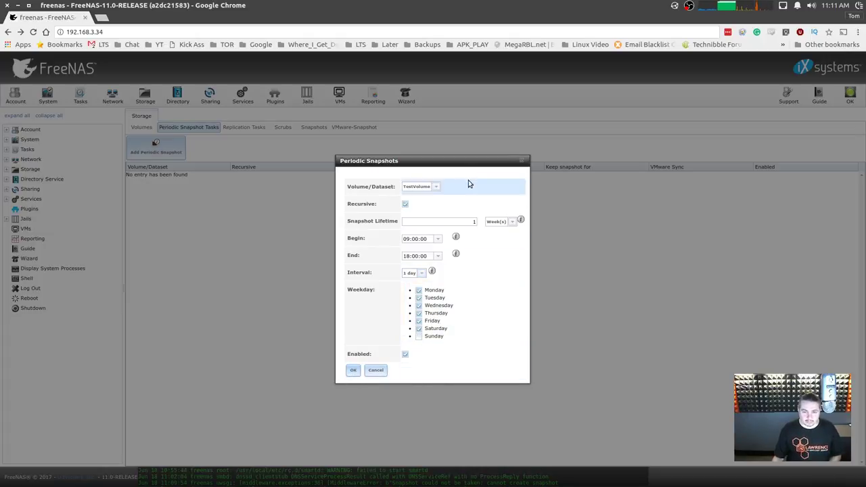
Retarget the task to TestVolume/tomsdata/NestData and save it.
{"action": "left_click", "coordinate": [427, 186]}
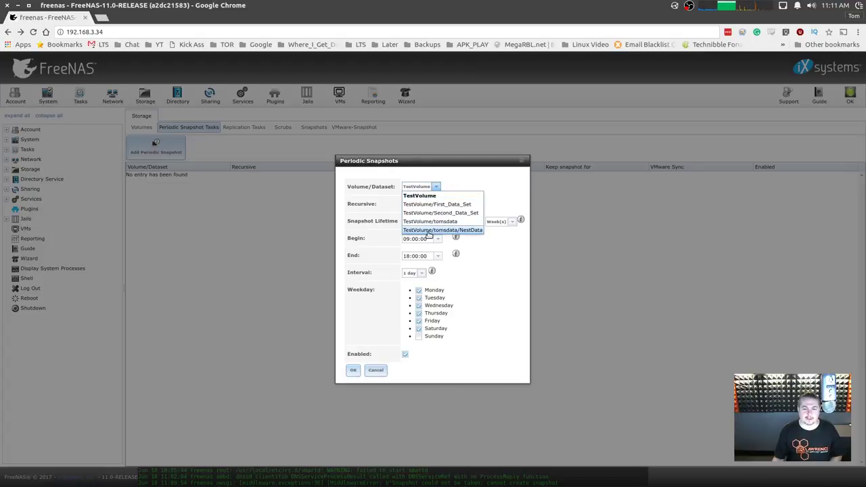
{"action": "left_click", "coordinate": [428, 232]}
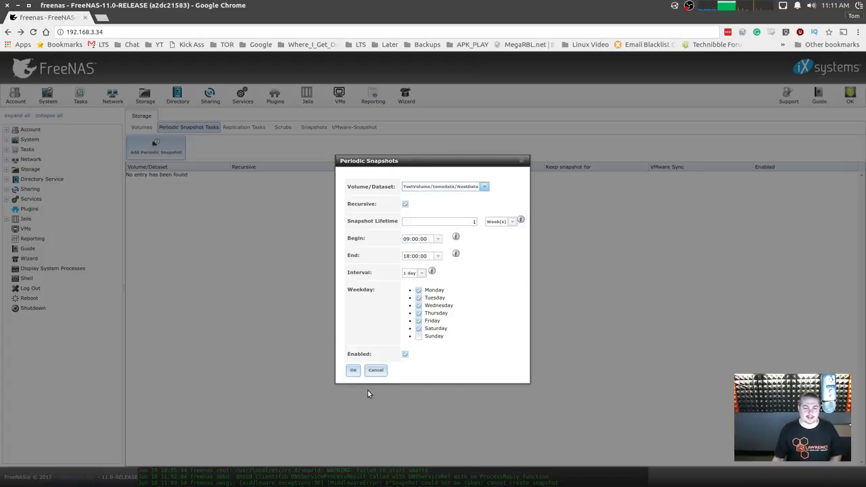
{"action": "left_click", "coordinate": [484, 187]}
{"action": "left_click", "coordinate": [470, 230]}
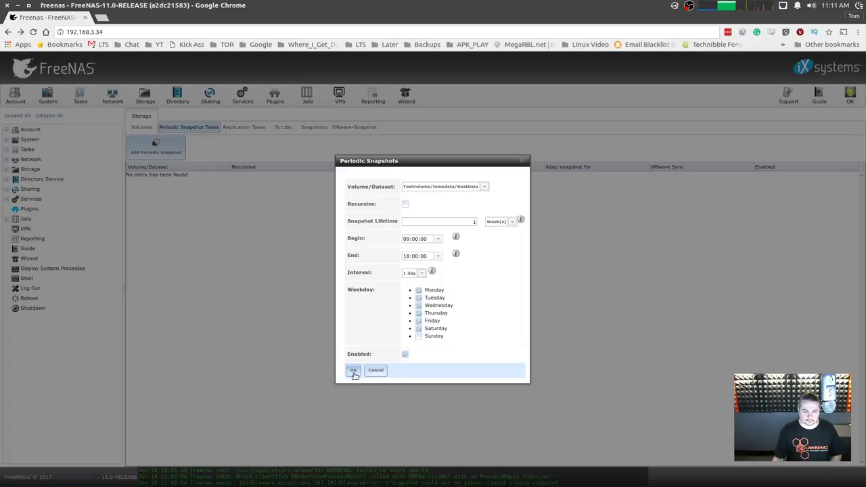
{"action": "left_click", "coordinate": [353, 371]}
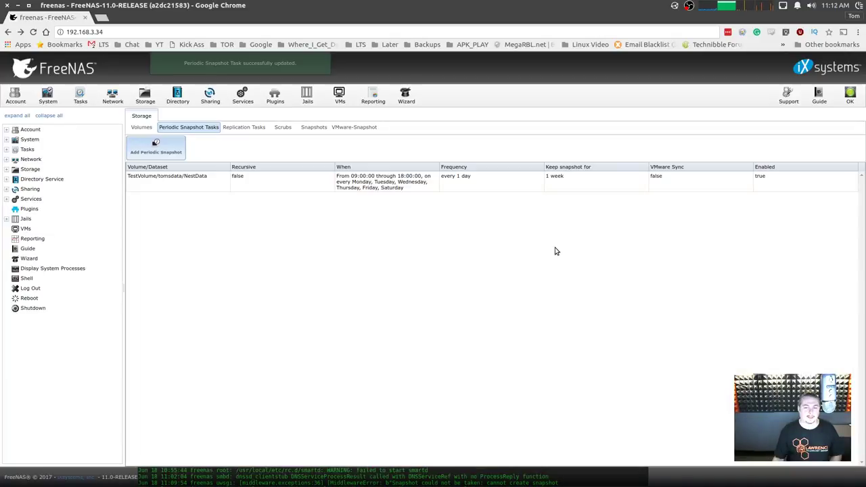
Browse the Snapshots, Volumes and Scrubs tabs, then return to the periodic snapshot tasks.
{"action": "left_click", "coordinate": [670, 184]}
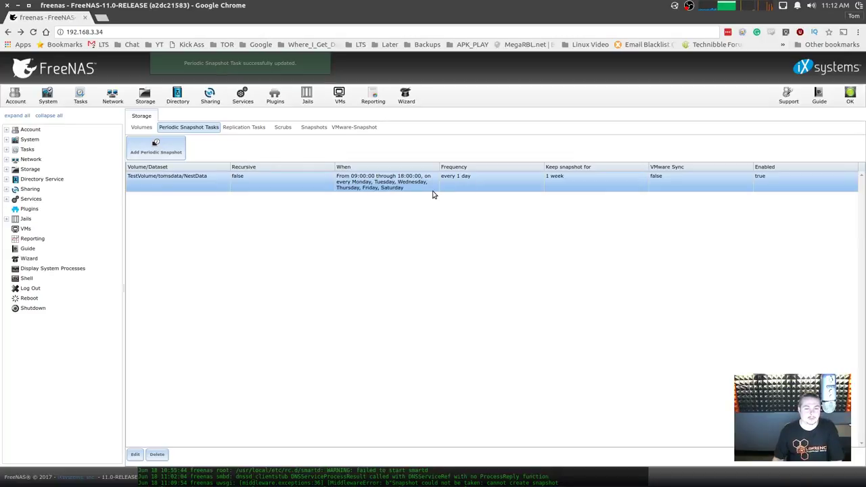
{"action": "left_click", "coordinate": [314, 129]}
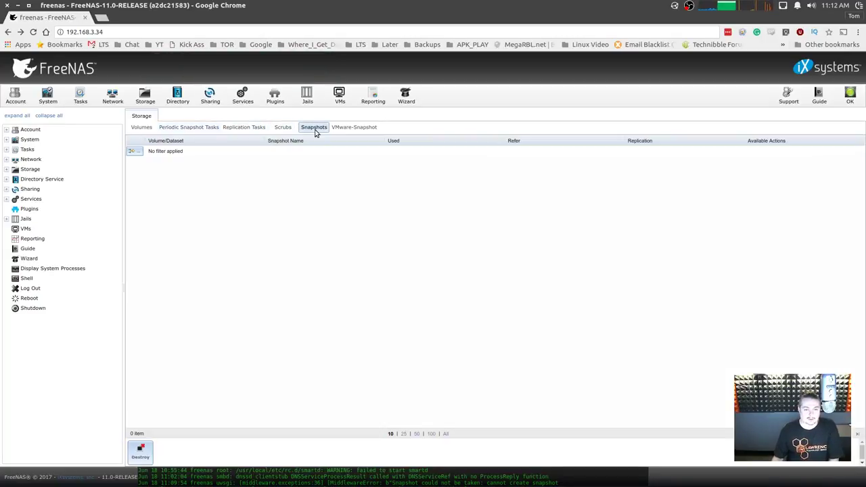
{"action": "left_click", "coordinate": [141, 128]}
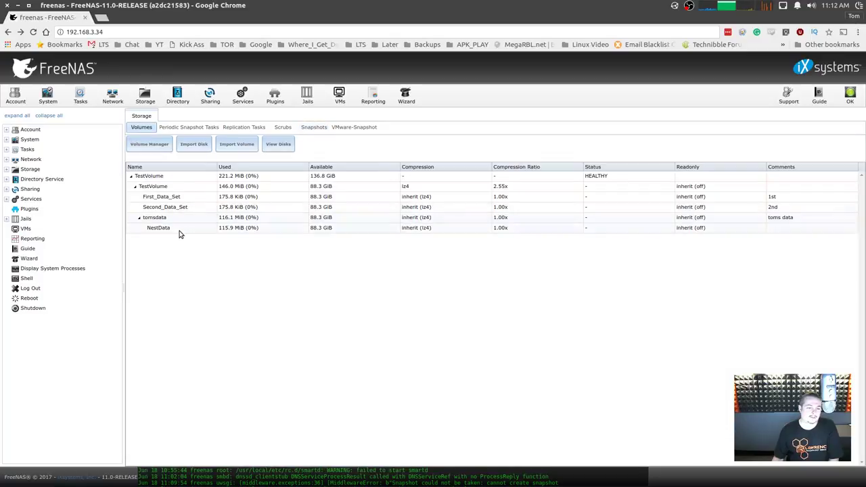
{"action": "left_click", "coordinate": [179, 229]}
{"action": "left_click", "coordinate": [281, 128]}
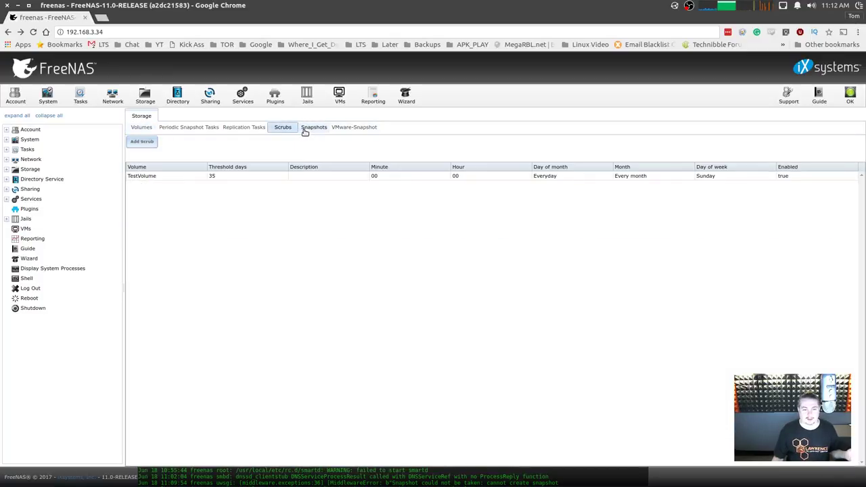
{"action": "left_click", "coordinate": [308, 128]}
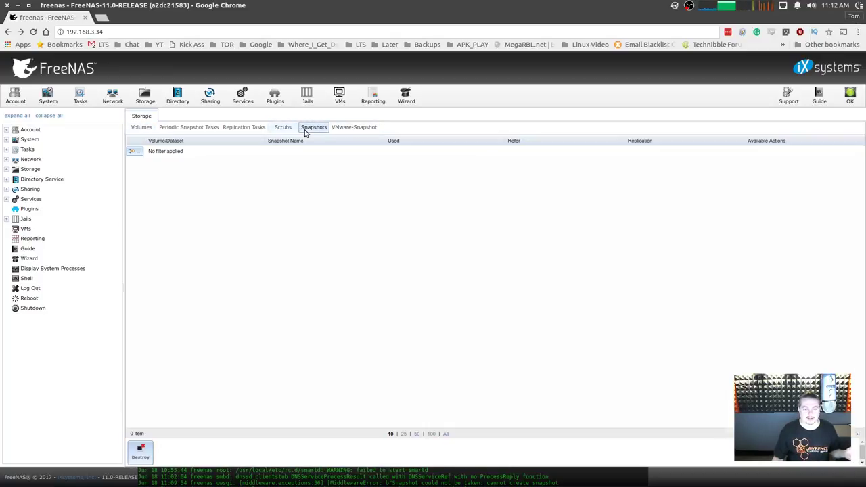
{"action": "left_click", "coordinate": [189, 129]}
Delete the NestData periodic snapshot task and select NestData in the volumes table.
{"action": "left_click", "coordinate": [210, 188]}
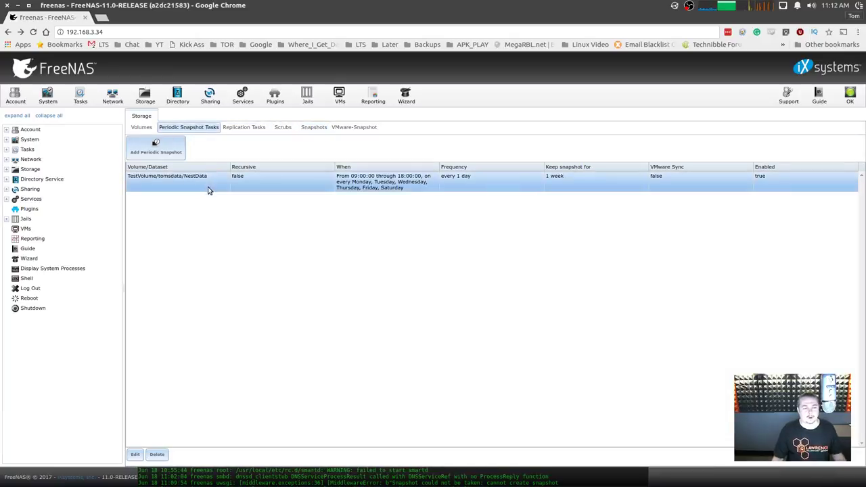
{"action": "left_click", "coordinate": [163, 457]}
{"action": "left_click", "coordinate": [302, 282]}
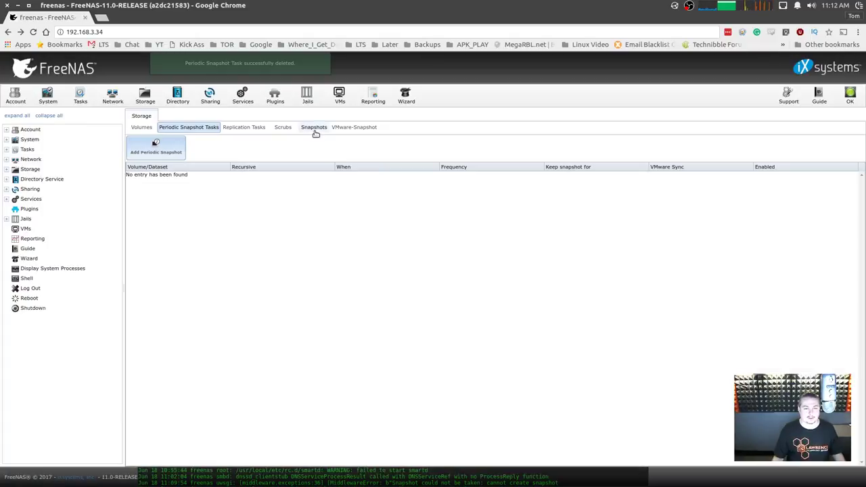
{"action": "left_click", "coordinate": [314, 130]}
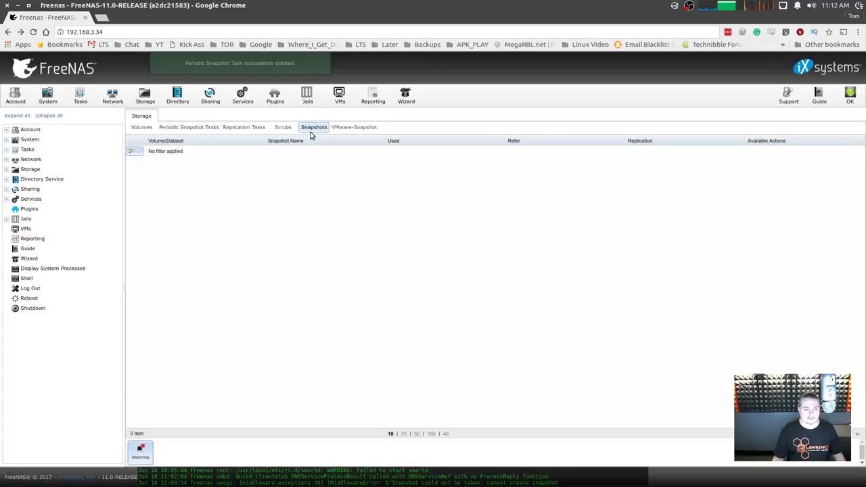
{"action": "left_click", "coordinate": [140, 31]}
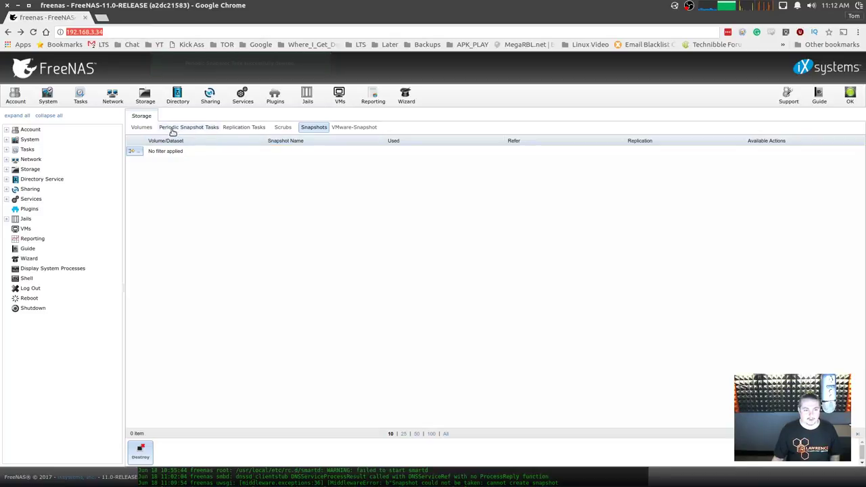
{"action": "left_click", "coordinate": [144, 128]}
{"action": "left_click", "coordinate": [176, 226]}
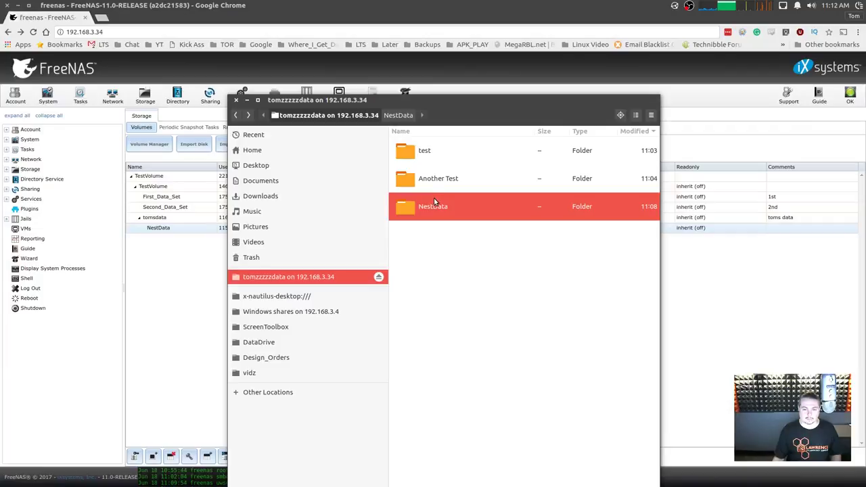
Open NestData in Files, paste the copied files, and select the PDF and UniFiVideo archive.
{"action": "double_click", "coordinate": [435, 202]}
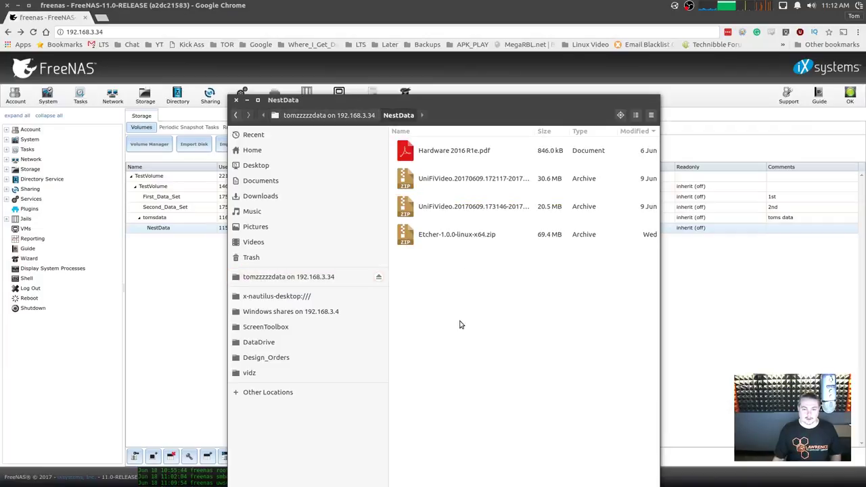
{"action": "key", "text": "alt+Up"}
{"action": "left_click_drag", "start_coordinate": [477, 101], "coordinate": [557, 109]}
{"action": "double_click", "coordinate": [565, 217]}
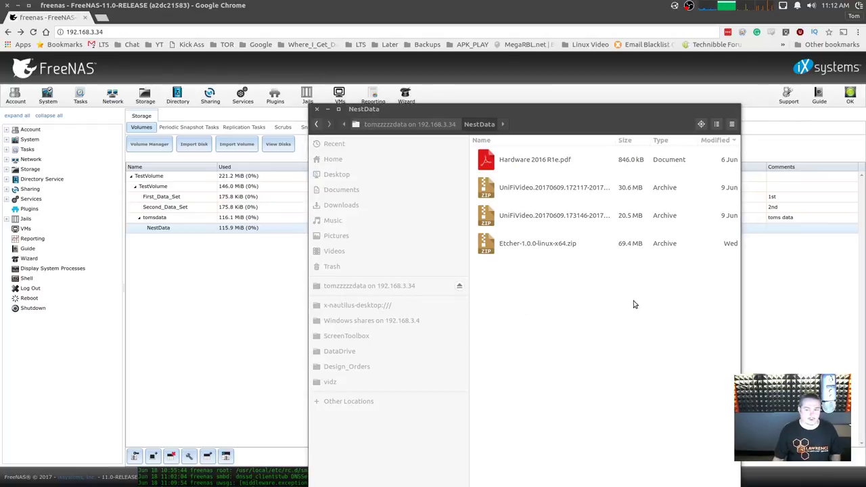
{"action": "right_click", "coordinate": [525, 302]}
{"action": "left_click", "coordinate": [581, 324]}
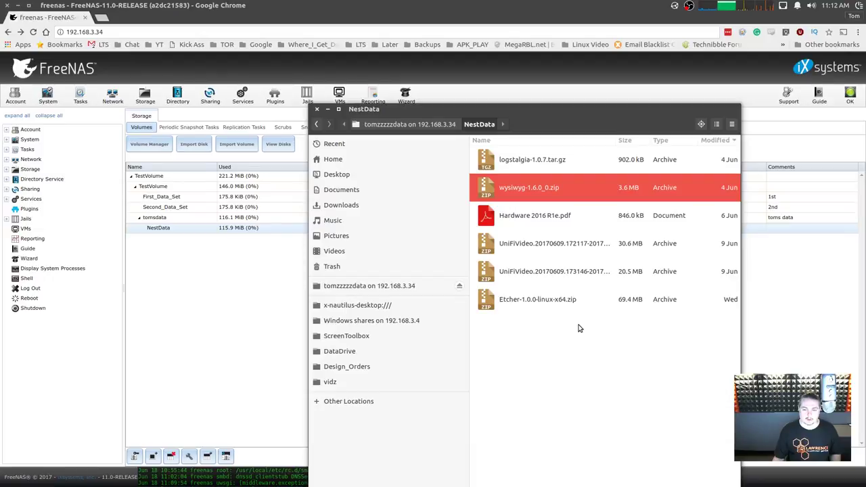
{"action": "left_click", "coordinate": [572, 329]}
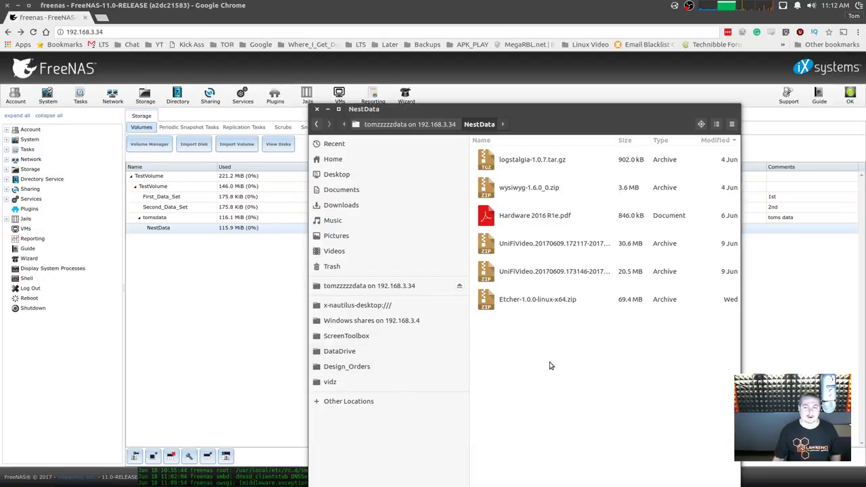
{"action": "left_click", "coordinate": [543, 221]}
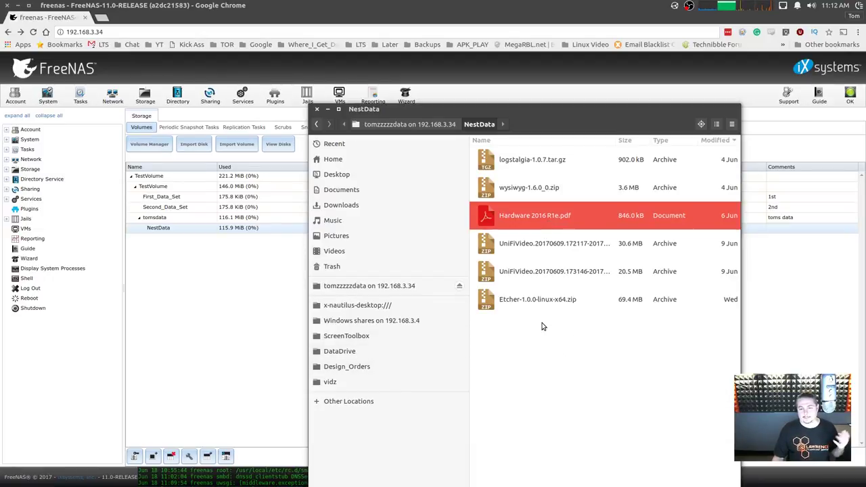
{"action": "left_click", "coordinate": [555, 243], "text": "ctrl"}
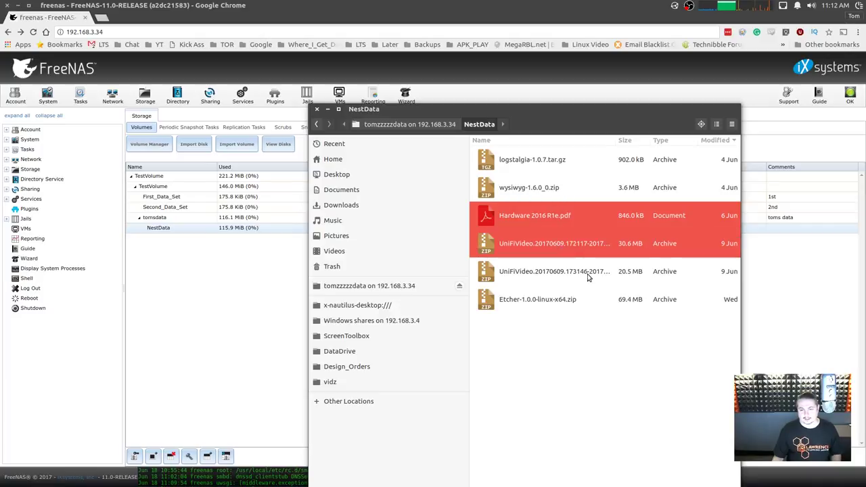
Create a new folder inside NestData.
{"action": "right_click", "coordinate": [529, 328]}
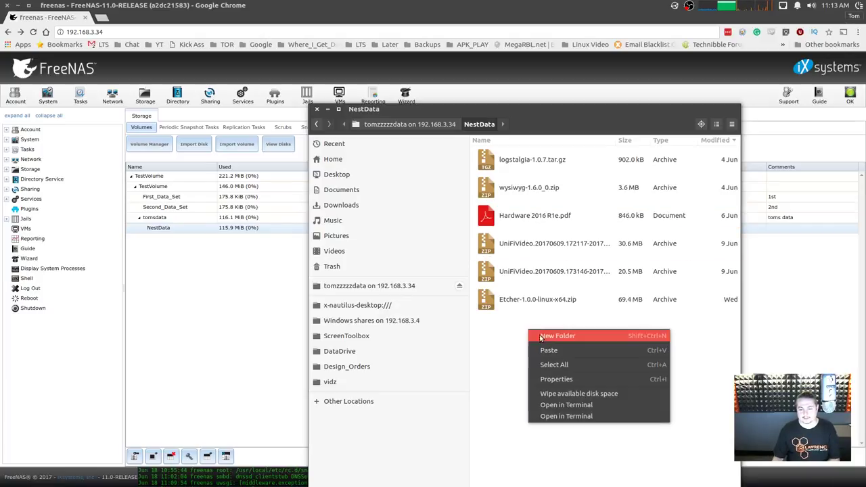
{"action": "left_click", "coordinate": [551, 335]}
{"action": "type", "text": "xxxxxxxx"}
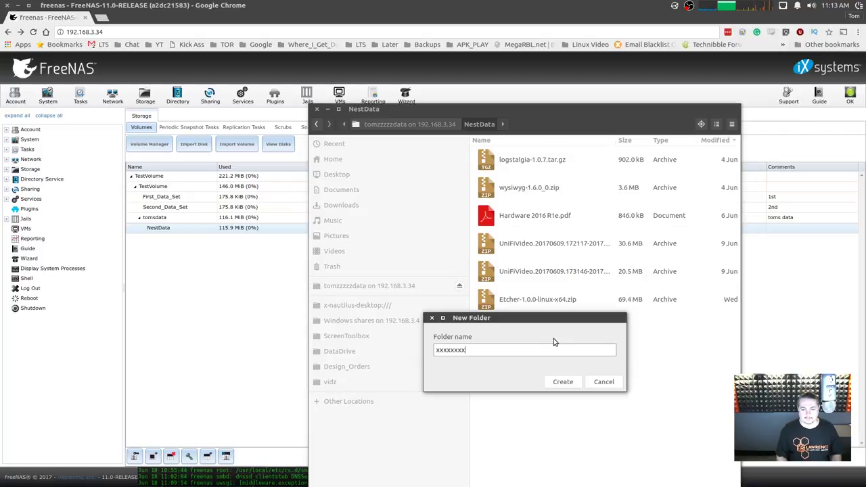
{"action": "key", "text": "Return"}
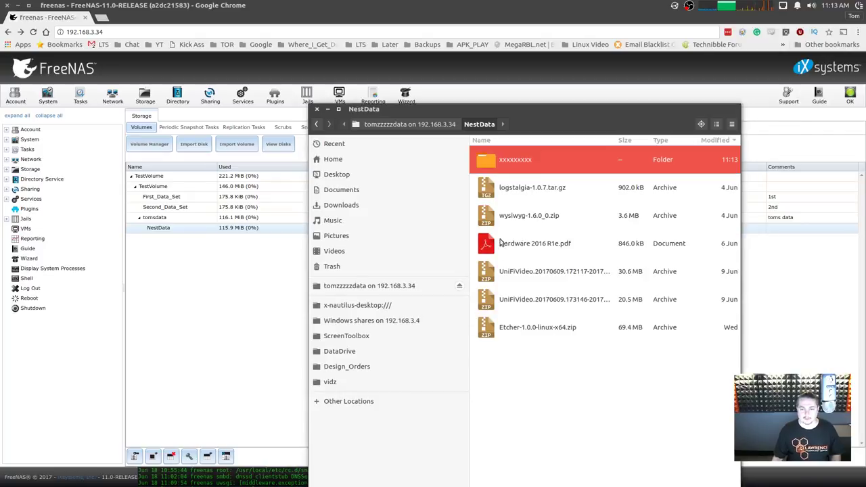
Move wysiwyg-1.6.0_0.zip and Hardware 2016 R1e.pdf into the new folder, then return to FreeNAS.
{"action": "left_click", "coordinate": [506, 245], "text": "ctrl"}
{"action": "left_click", "coordinate": [509, 209], "text": "ctrl"}
{"action": "left_click_drag", "start_coordinate": [509, 209], "coordinate": [495, 167]}
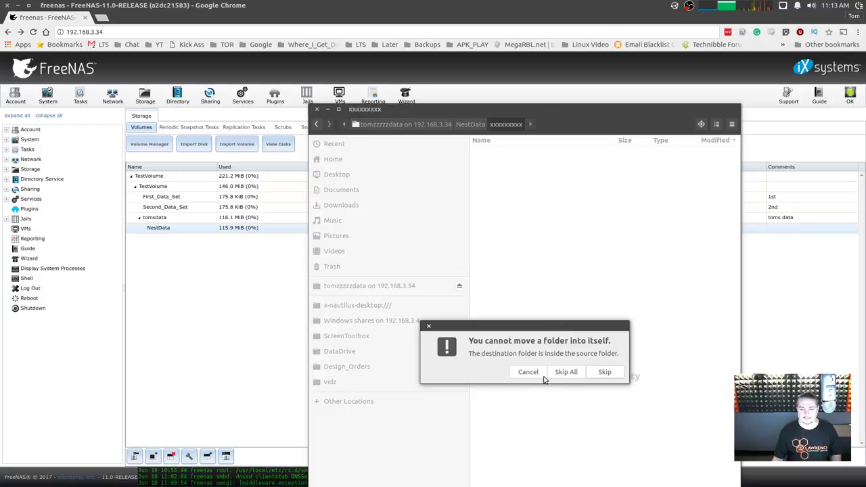
{"action": "left_click", "coordinate": [590, 376]}
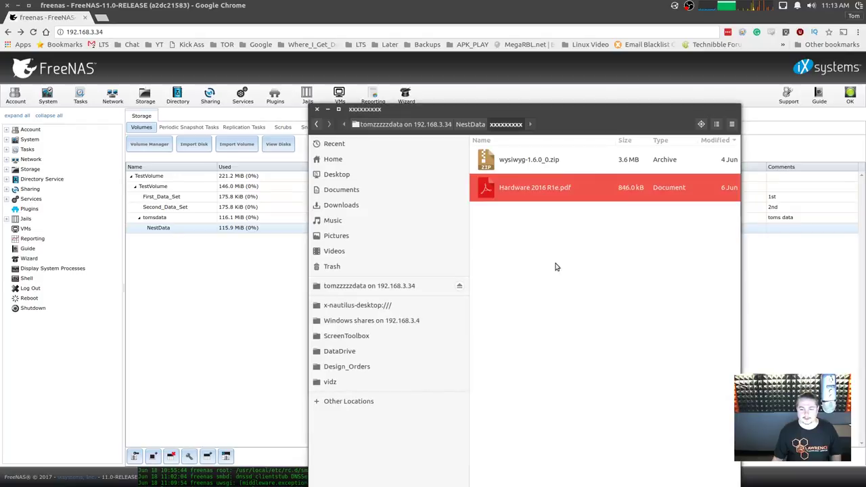
{"action": "left_click", "coordinate": [470, 124]}
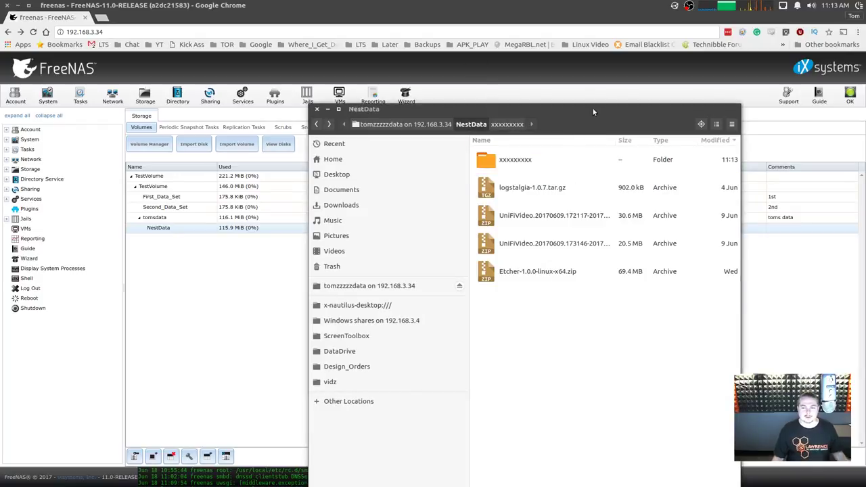
{"action": "left_click_drag", "start_coordinate": [593, 108], "coordinate": [595, 125]}
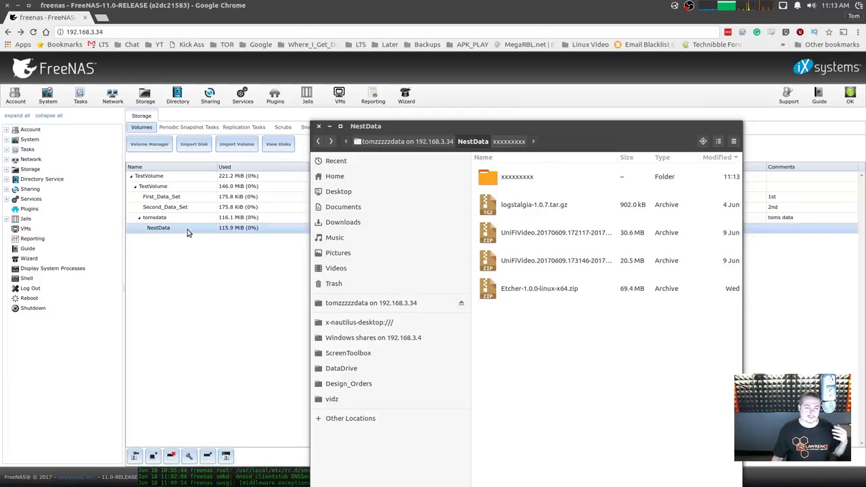
{"action": "left_click", "coordinate": [236, 228]}
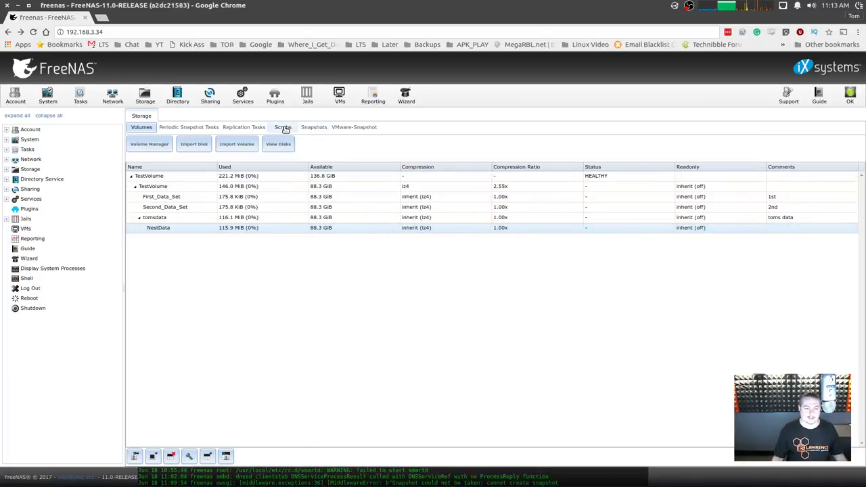
Take a manual snapshot (manual-20170618) of the NestData dataset from the volumes table.
{"action": "left_click", "coordinate": [315, 129]}
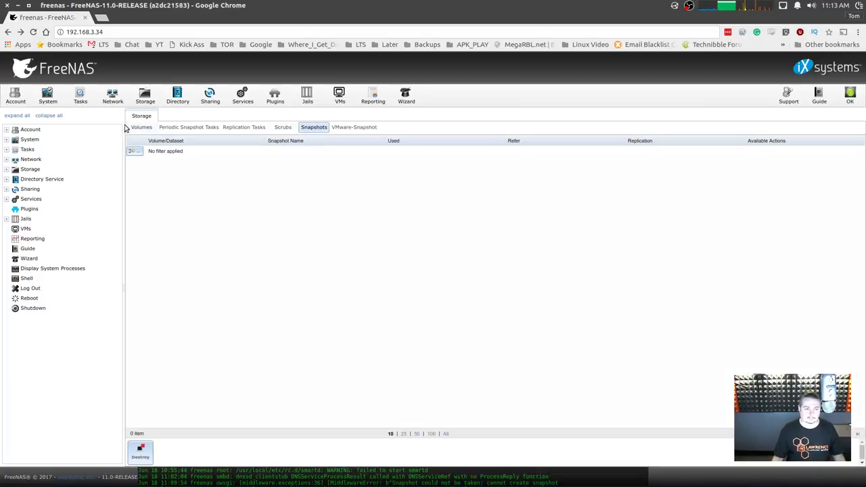
{"action": "left_click", "coordinate": [180, 127]}
{"action": "left_click", "coordinate": [150, 129]}
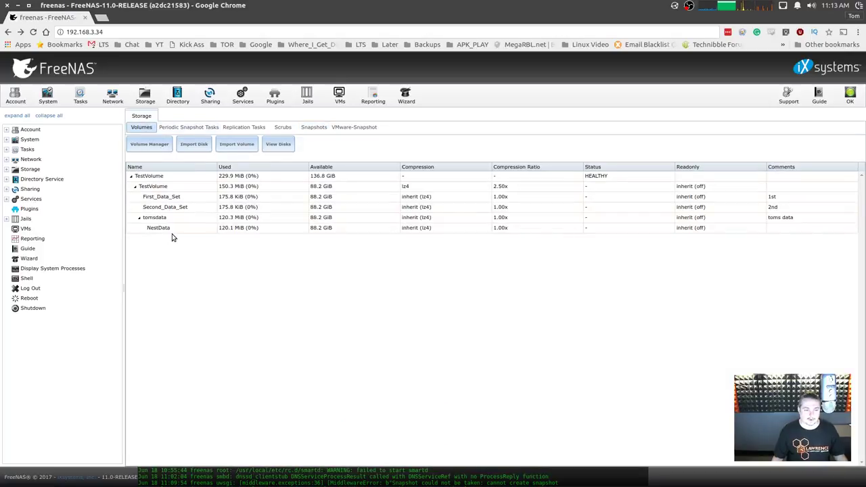
{"action": "left_click", "coordinate": [172, 230]}
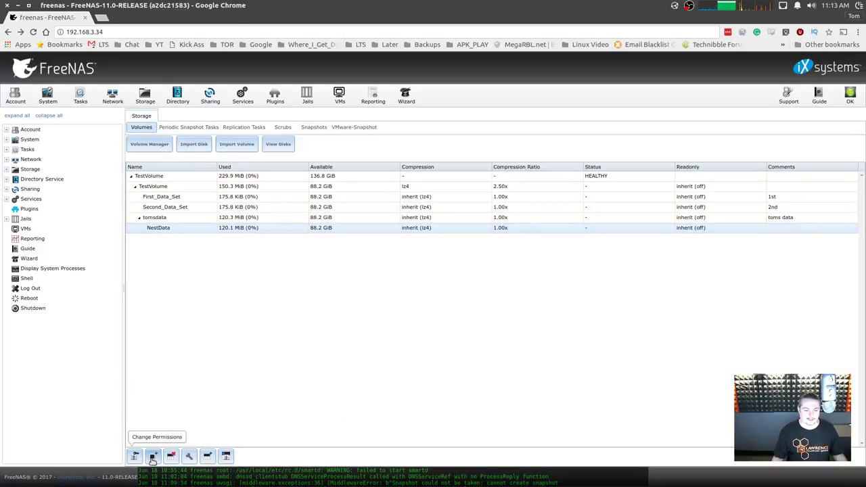
{"action": "left_click", "coordinate": [153, 456]}
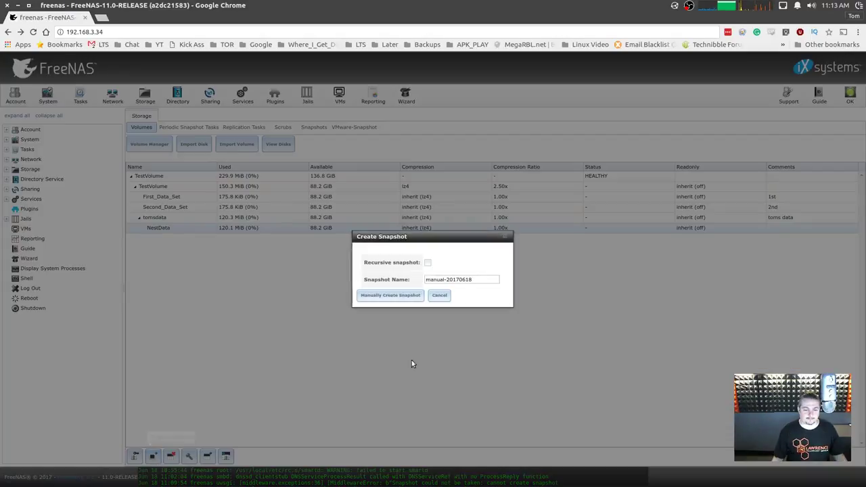
{"action": "left_click", "coordinate": [410, 298]}
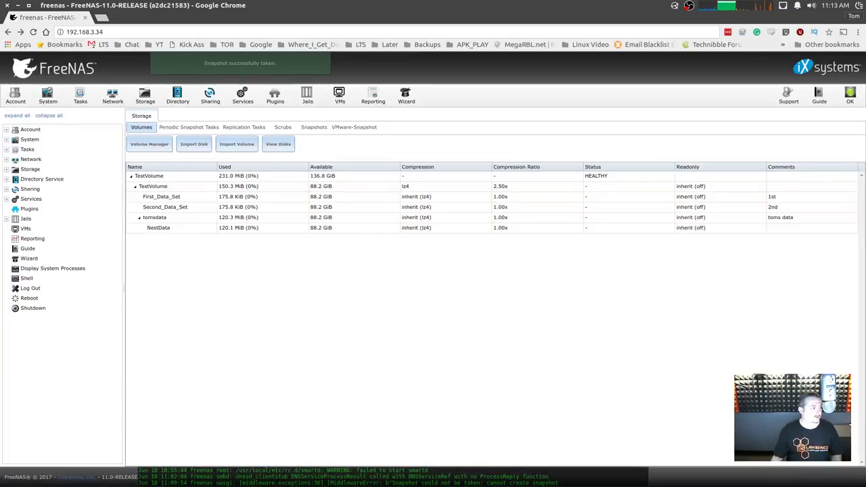
Permanently delete the logstalgia and UniFiVideo archives from NestData.
{"action": "key", "text": "alt+Tab"}
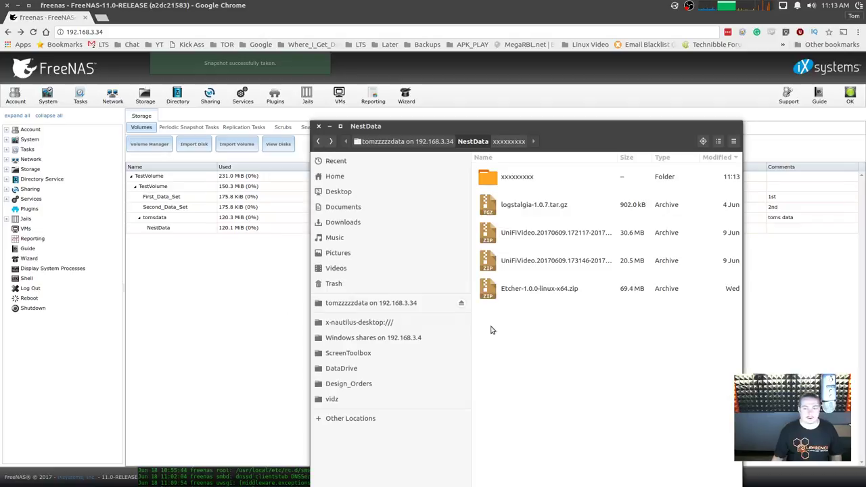
{"action": "key", "text": "Down"}
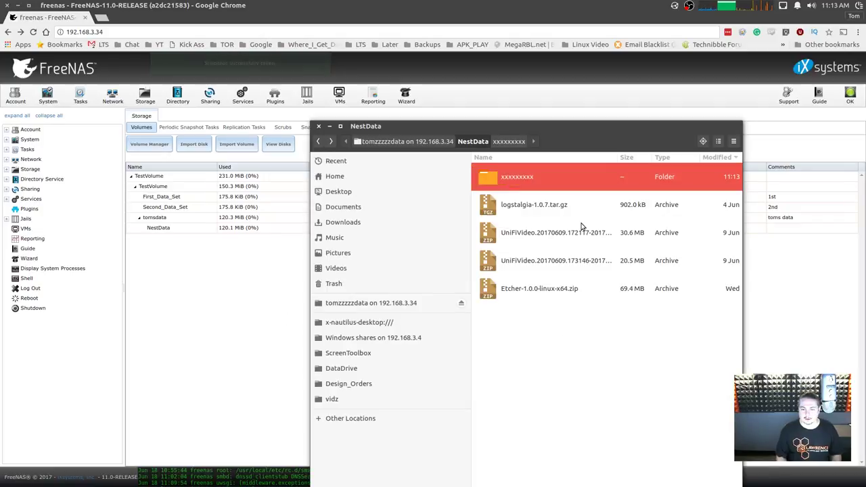
{"action": "key", "text": "Down"}
{"action": "key", "text": "shift+Down"}
{"action": "key", "text": "shift+Delete"}
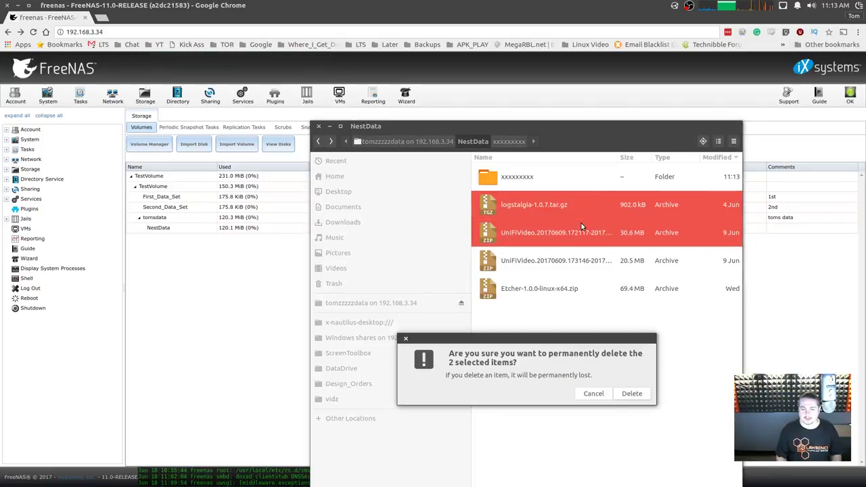
{"action": "key", "text": "Return"}
In the new folder, rename the PDF to testHardware 2016 R1e.pdf, then go back to NestData.
{"action": "double_click", "coordinate": [518, 175]}
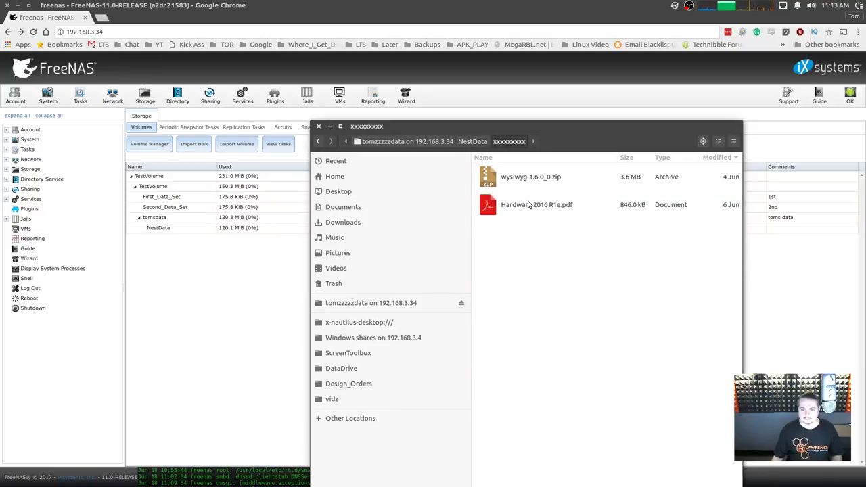
{"action": "left_click", "coordinate": [529, 205]}
{"action": "key", "text": "Return"}
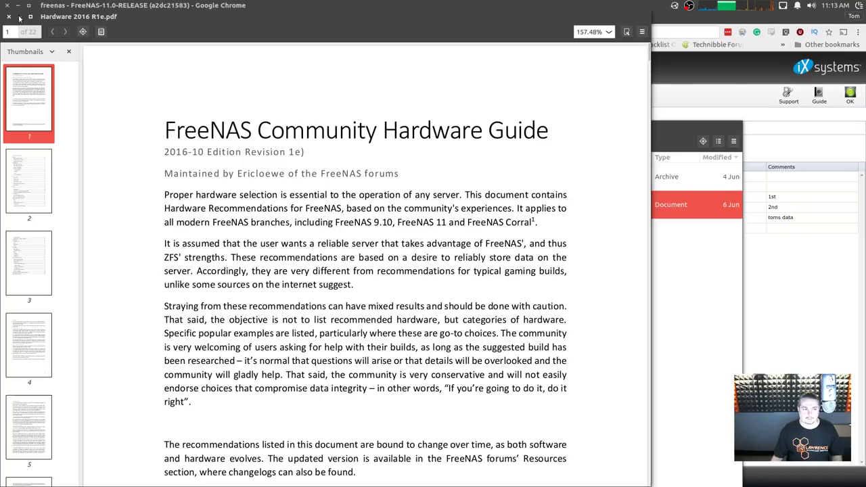
{"action": "left_click", "coordinate": [9, 18]}
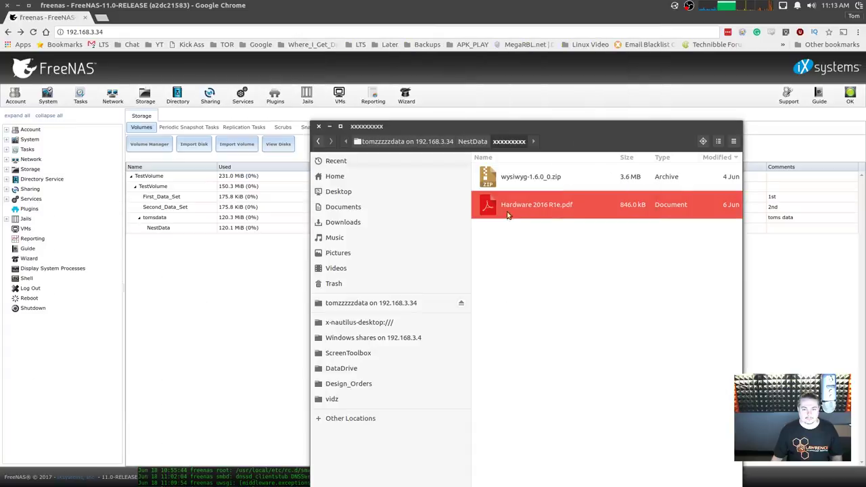
{"action": "key", "text": "F2"}
{"action": "key", "text": "Home"}
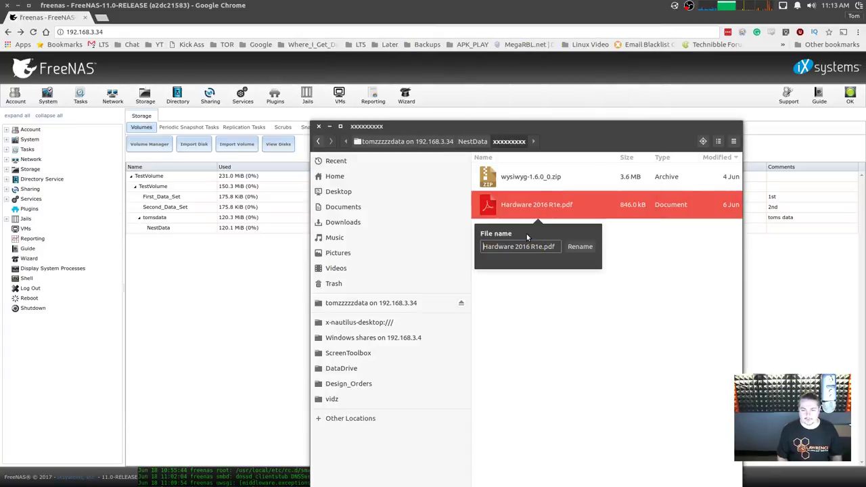
{"action": "type", "text": "test"}
{"action": "key", "text": "Return"}
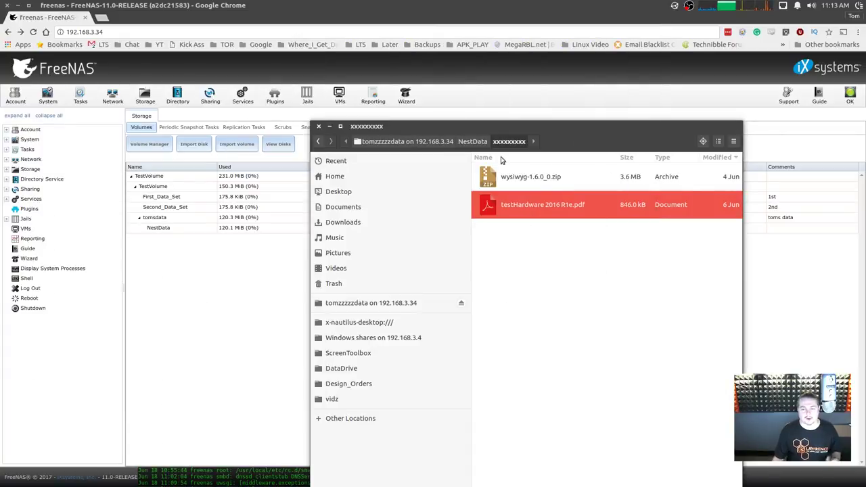
{"action": "left_click", "coordinate": [472, 141]}
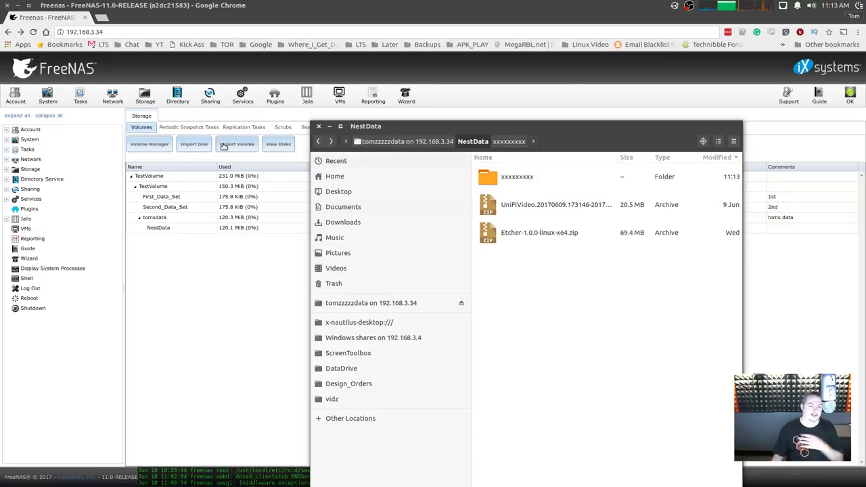
Pick the NestData snapshot to clone from the snapshot list.
{"action": "left_click", "coordinate": [283, 233]}
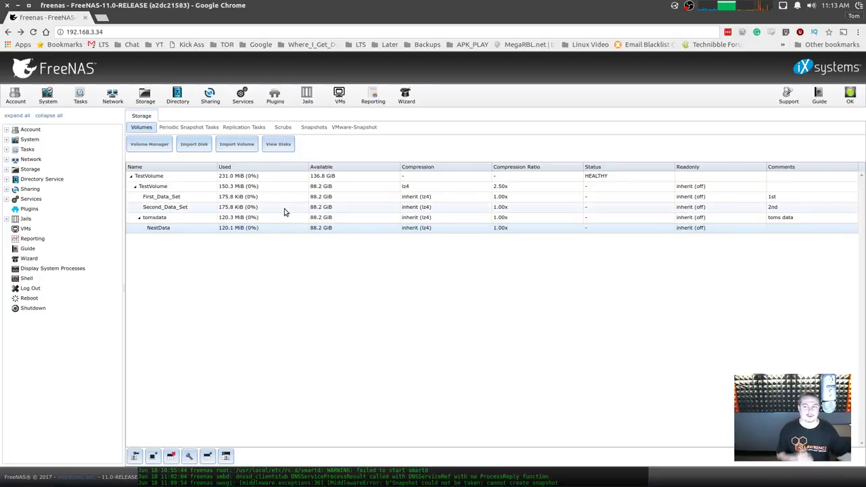
{"action": "left_click", "coordinate": [313, 127]}
{"action": "left_click", "coordinate": [246, 167]}
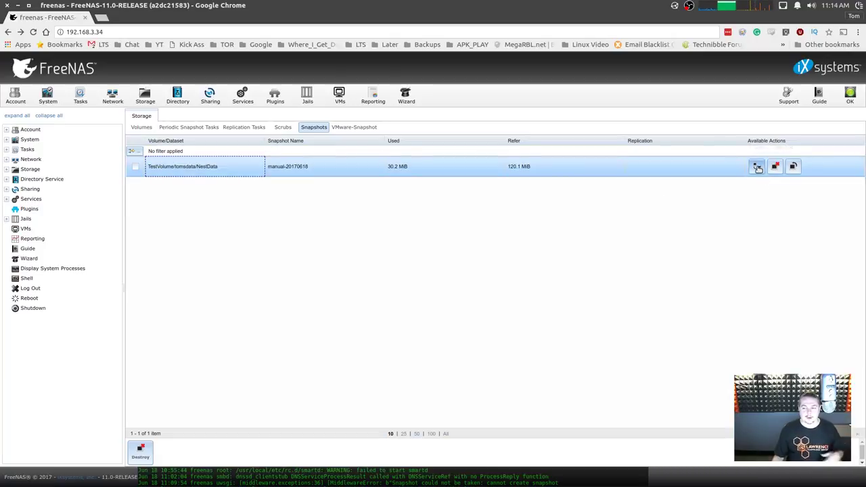
{"action": "left_click", "coordinate": [752, 167]}
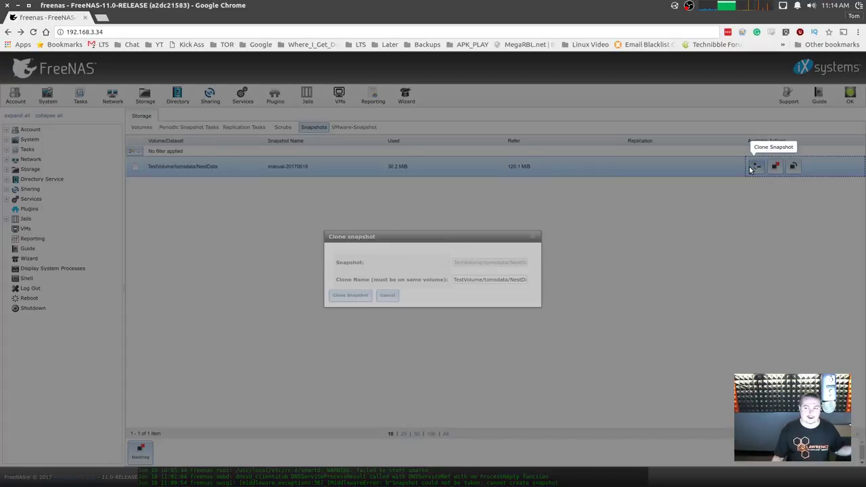
Name the clone NestData-manual-Restore, create it, and select it in the volumes table.
{"action": "left_click", "coordinate": [483, 279]}
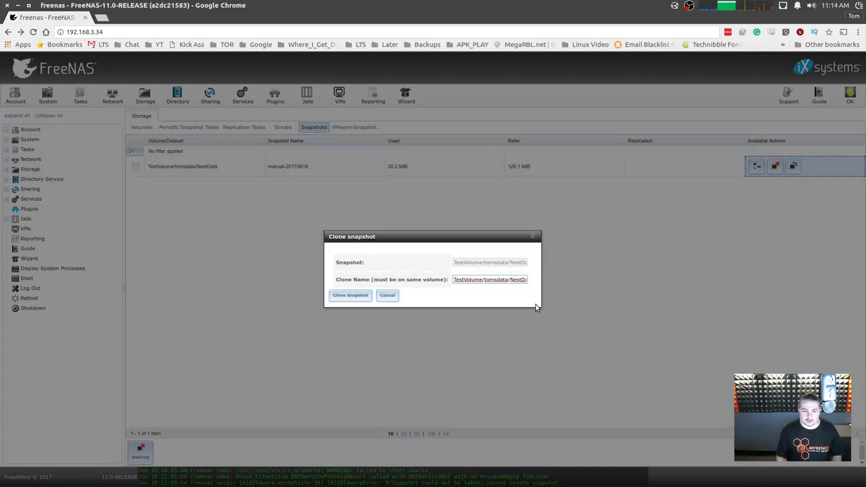
{"action": "key", "text": "Right"}
{"action": "key", "text": "Right"}
{"action": "key", "text": "Right"}
{"action": "key", "text": "Right"}
{"action": "key", "text": "Right"}
{"action": "key", "text": "Right"}
{"action": "key", "text": "Right"}
{"action": "key", "text": "Right"}
{"action": "key", "text": "Right"}
{"action": "key", "text": "Right"}
{"action": "key", "text": "Right"}
{"action": "key", "text": "Right"}
{"action": "key", "text": "Right"}
{"action": "key", "text": "Right"}
{"action": "key", "text": "Right"}
{"action": "key", "text": "Right"}
{"action": "key", "text": "Right"}
{"action": "key", "text": "Right"}
{"action": "key", "text": "Right"}
{"action": "key", "text": "Right"}
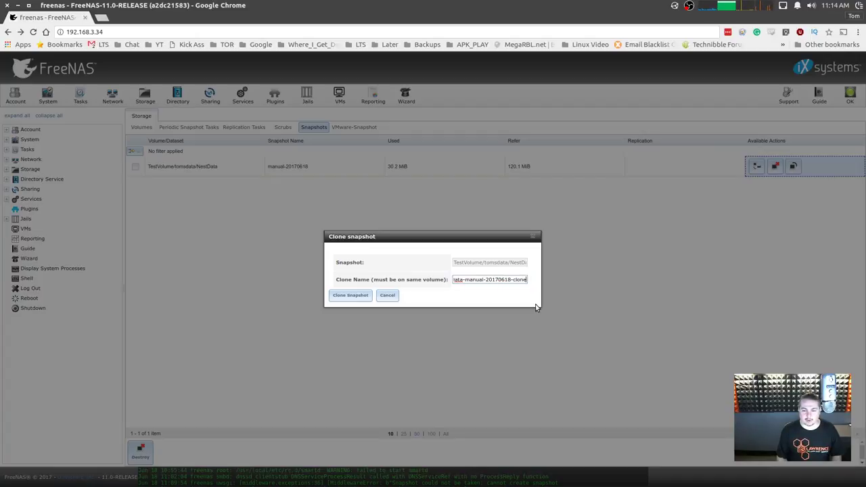
{"action": "key", "text": "ctrl+shift+Left"}
{"action": "key", "text": "ctrl+shift+Left"}
{"action": "key", "text": "ctrl+shift+Left"}
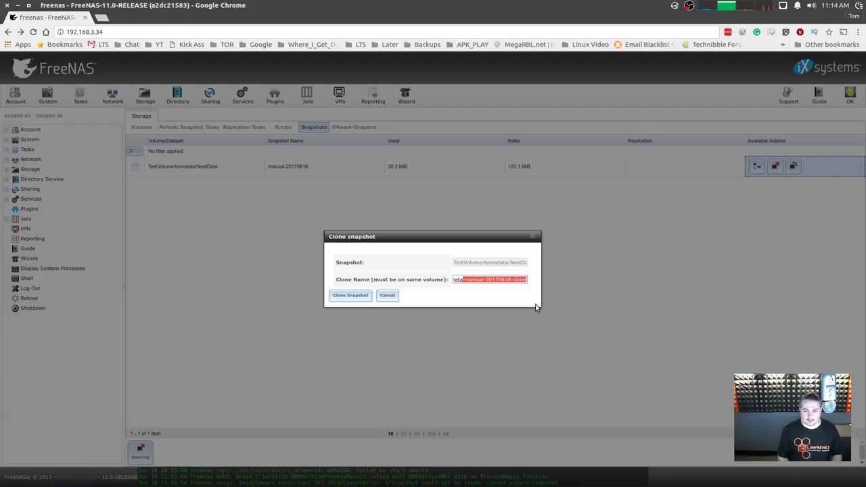
{"action": "key", "text": "ctrl+Right"}
{"action": "key", "text": "ctrl+Right"}
{"action": "key", "text": "shift+End"}
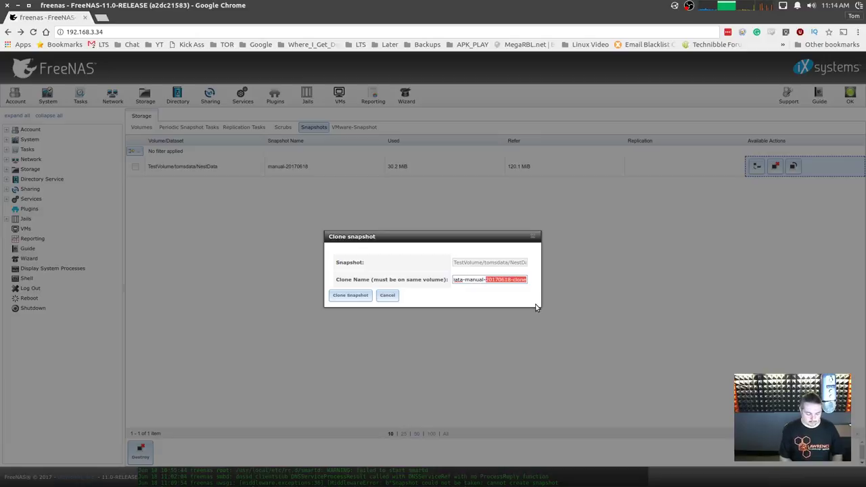
{"action": "type", "text": "Restore"}
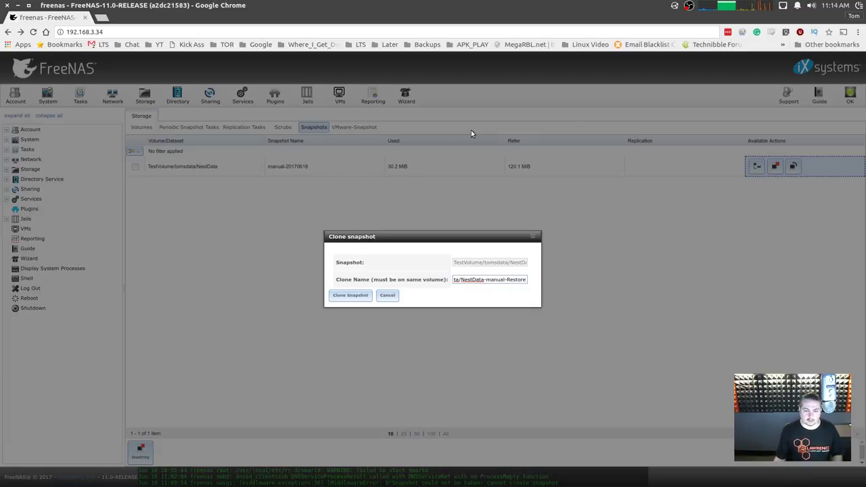
{"action": "left_click", "coordinate": [347, 295]}
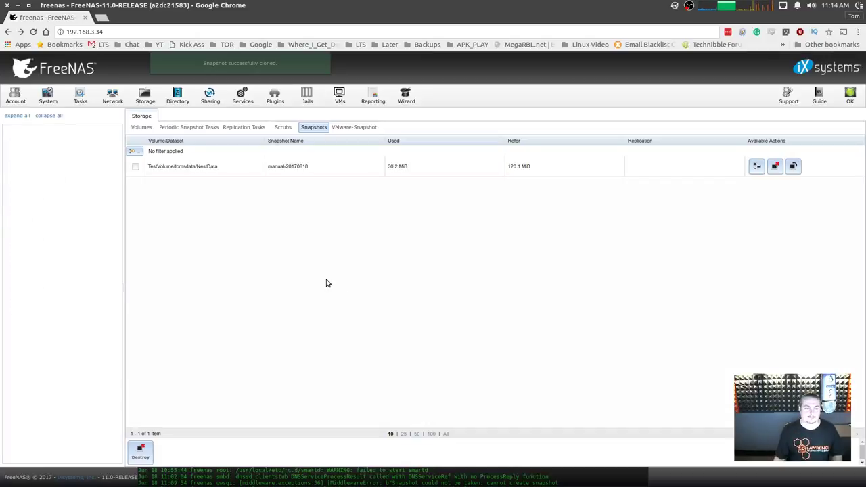
{"action": "left_click", "coordinate": [140, 128]}
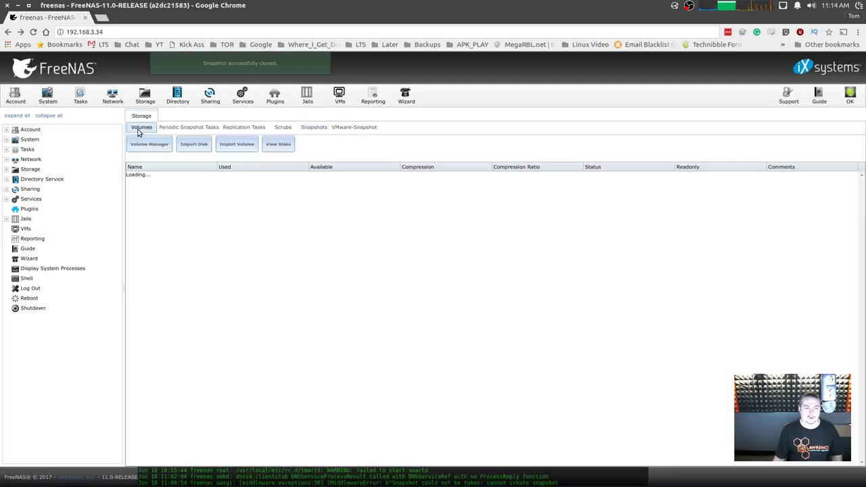
{"action": "left_click", "coordinate": [183, 238]}
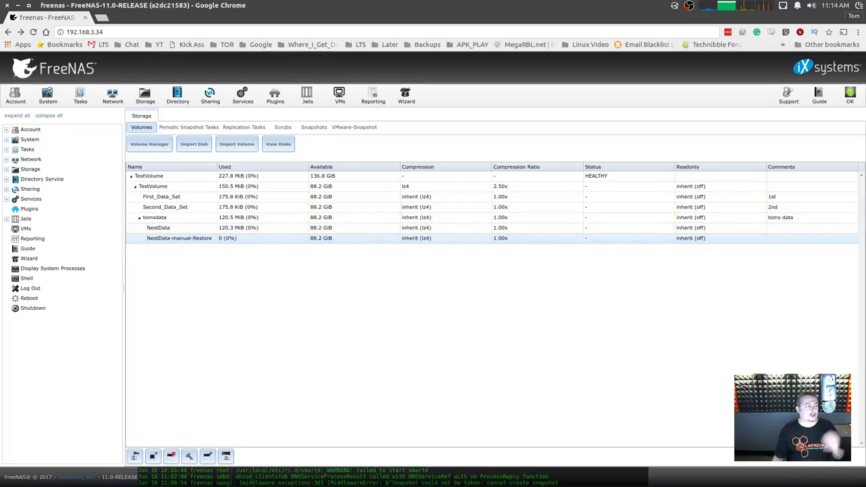
Compare NestData-manual-Restore, still holding the logstalgia, UniFiVideo and Etcher archives, with NestData in Files.
{"action": "key", "text": "alt+Tab"}
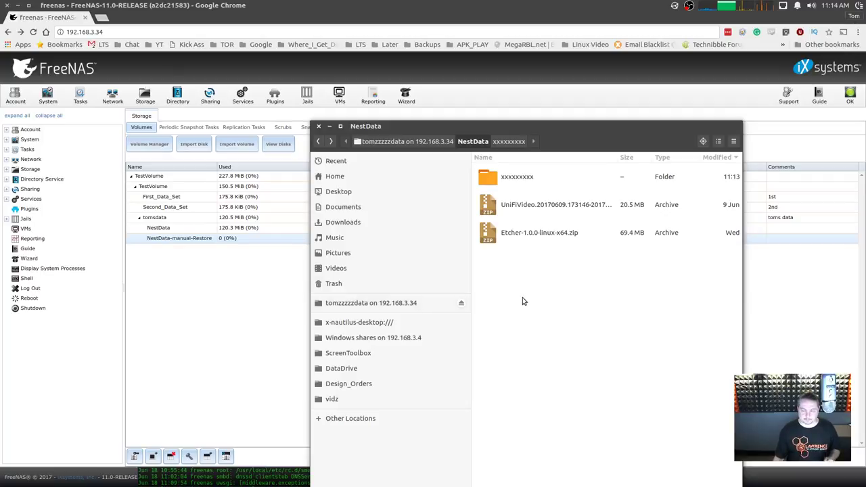
{"action": "key", "text": "F5"}
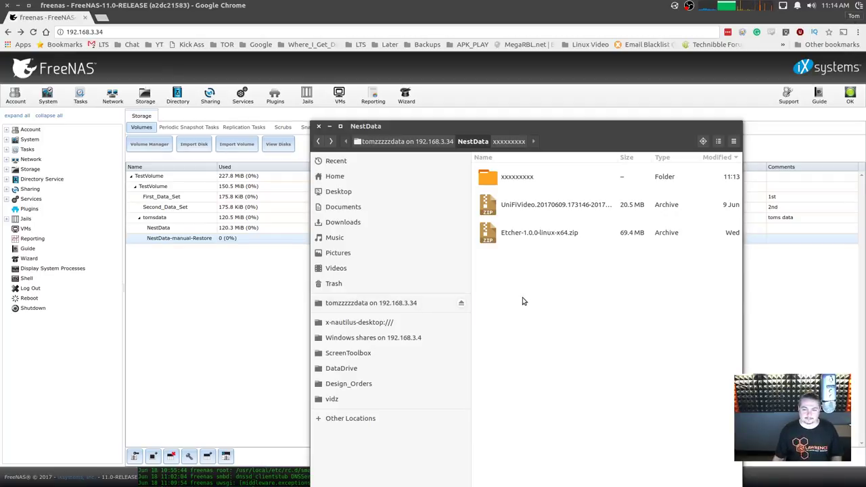
{"action": "key", "text": "alt+Up"}
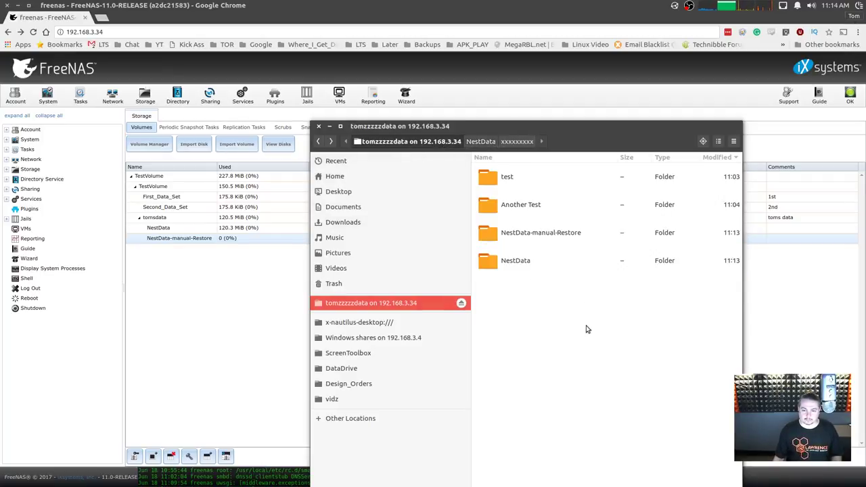
{"action": "double_click", "coordinate": [555, 230]}
{"action": "left_click", "coordinate": [529, 217]}
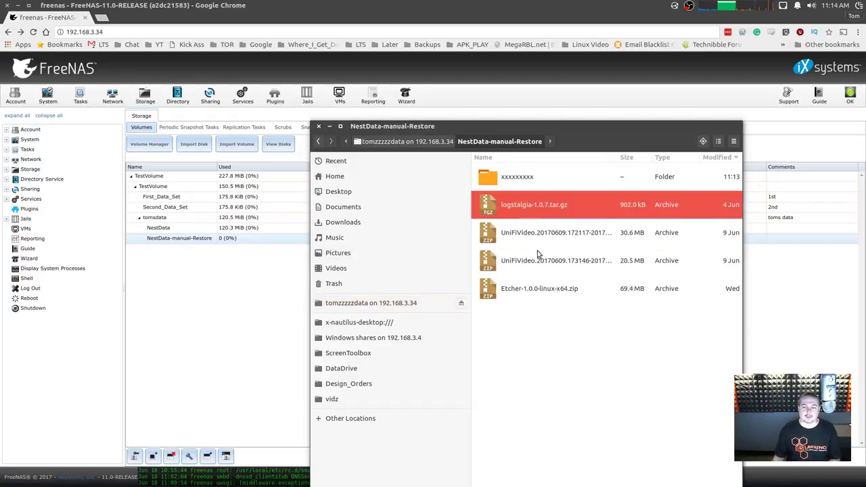
{"action": "left_click", "coordinate": [540, 257]}
{"action": "left_click", "coordinate": [539, 291]}
{"action": "double_click", "coordinate": [515, 260]}
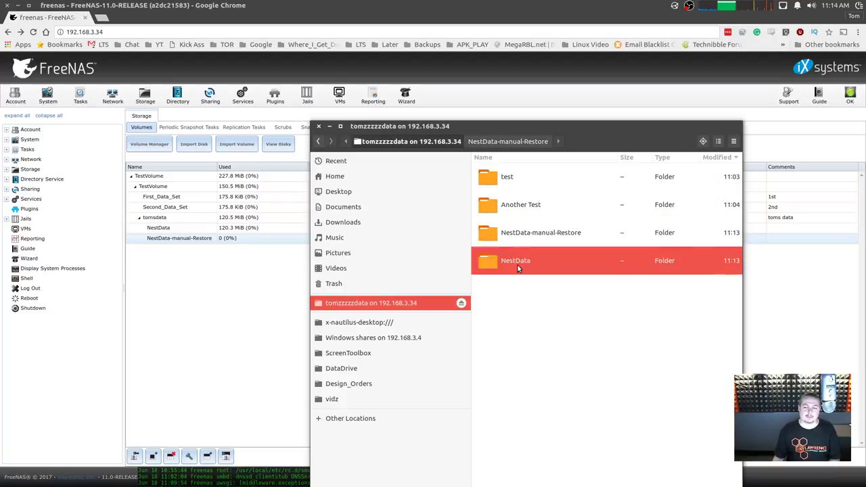
{"action": "key", "text": "alt+Left"}
{"action": "left_click", "coordinate": [209, 240]}
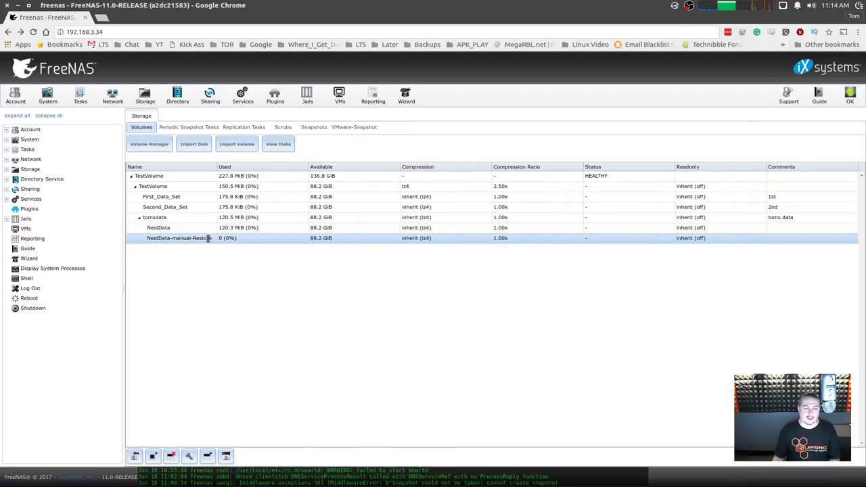
Destroy the NestData-manual-Restore clone dataset, leaving NestData selected under tomsdata.
{"action": "right_click", "coordinate": [208, 238]}
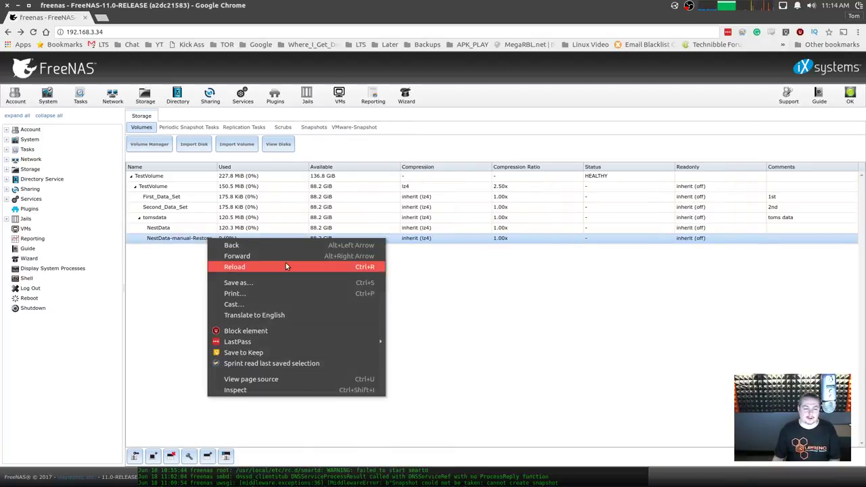
{"action": "left_click", "coordinate": [177, 239]}
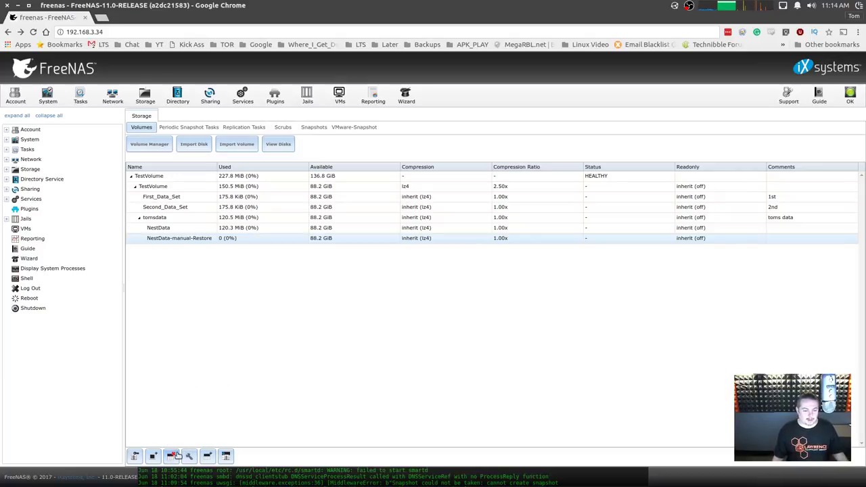
{"action": "left_click", "coordinate": [173, 458]}
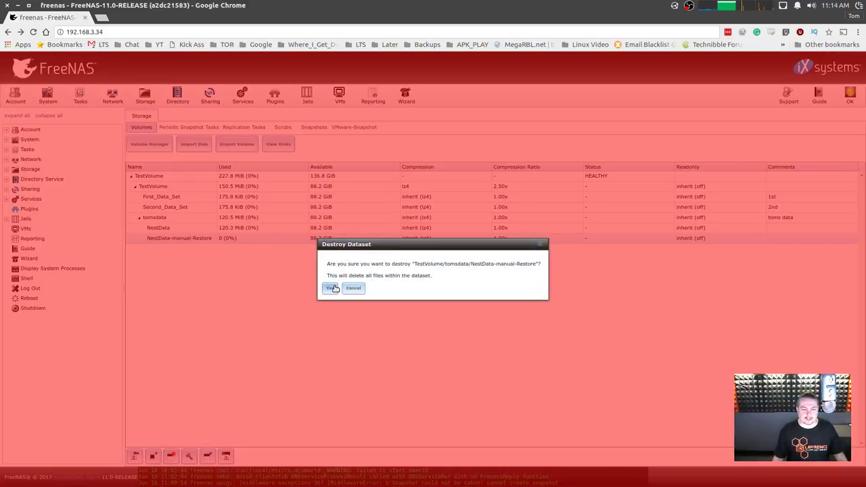
{"action": "left_click", "coordinate": [329, 286]}
{"action": "left_click", "coordinate": [251, 230]}
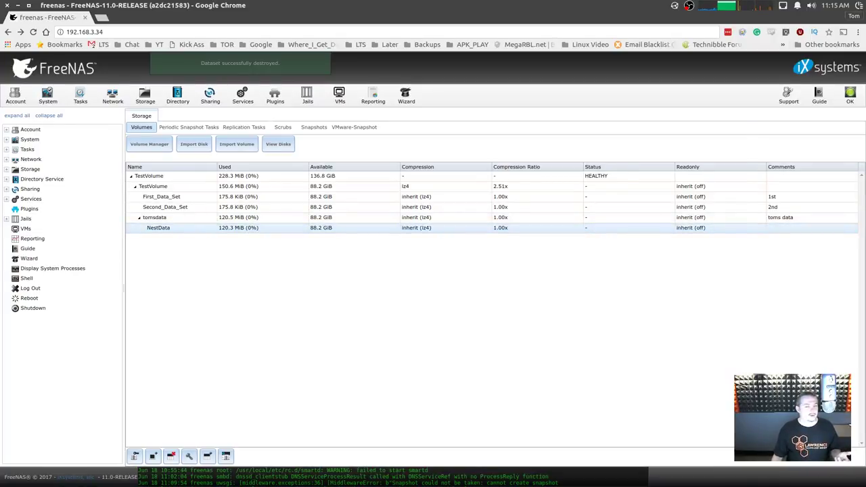
{"action": "key", "text": "alt+Tab"}
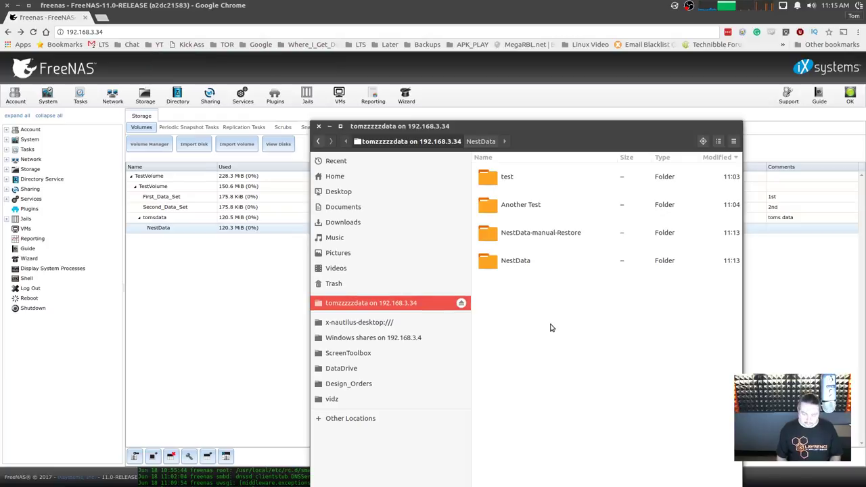
Refresh the share in Files to confirm NestData-manual-Restore is gone, then return to FreeNAS.
{"action": "right_click", "coordinate": [541, 336]}
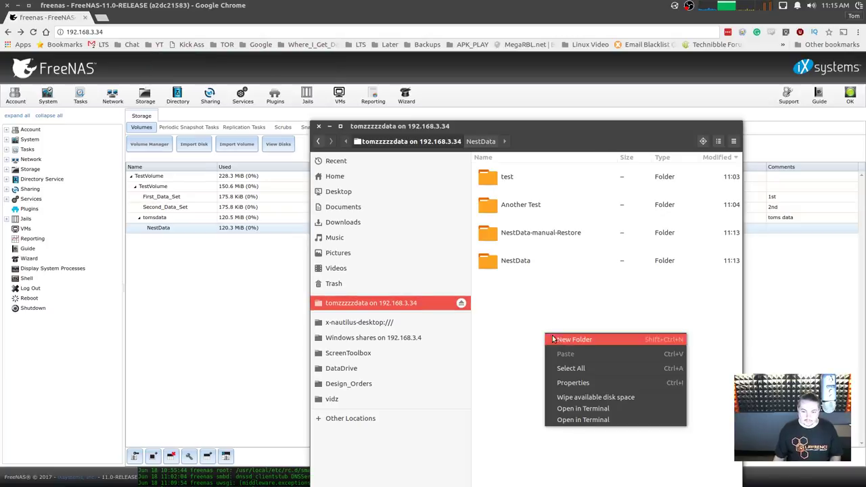
{"action": "key", "text": "ctrl+r"}
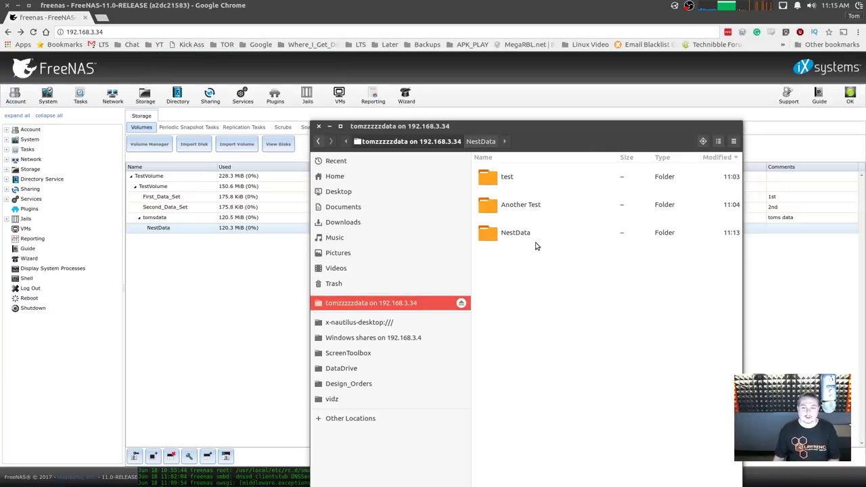
{"action": "double_click", "coordinate": [535, 242]}
{"action": "key", "text": "alt+Left"}
{"action": "left_click", "coordinate": [540, 287]}
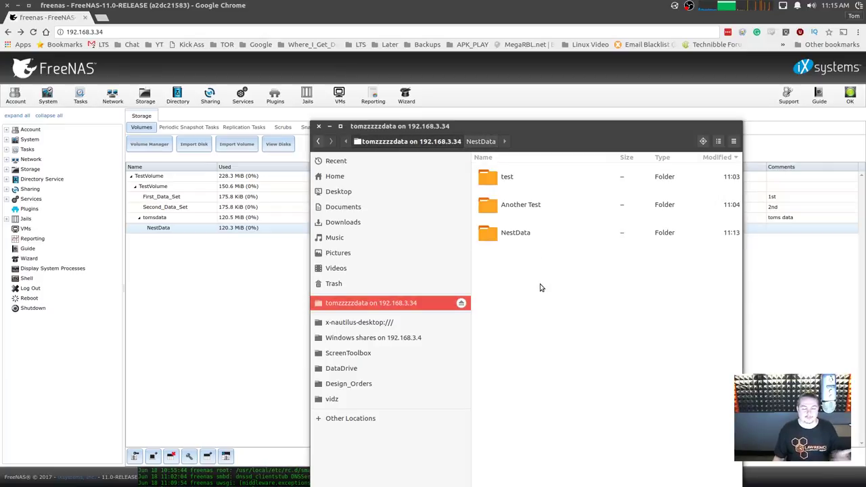
{"action": "left_click", "coordinate": [184, 232]}
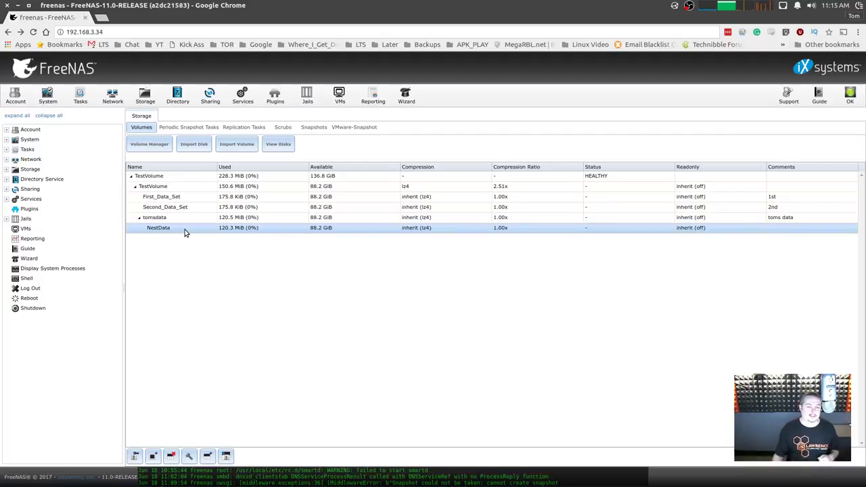
{"action": "left_click", "coordinate": [177, 221]}
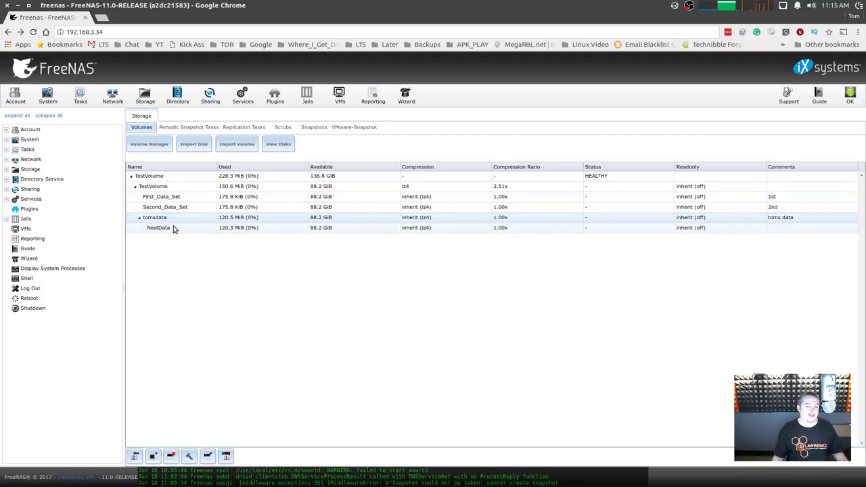
{"action": "left_click", "coordinate": [173, 229]}
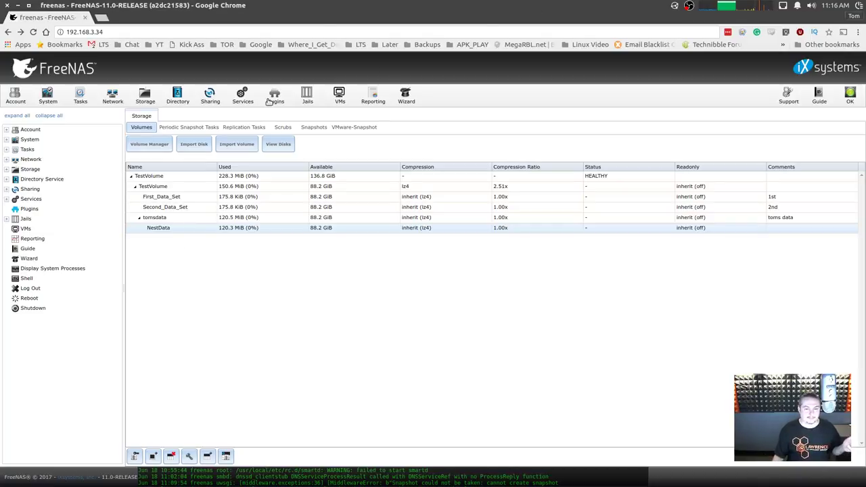
Delete NestData's manual-20170618 snapshot and open a new tab for the FreeNAS 9.10 box at 192.168.3.4.
{"action": "left_click", "coordinate": [314, 127]}
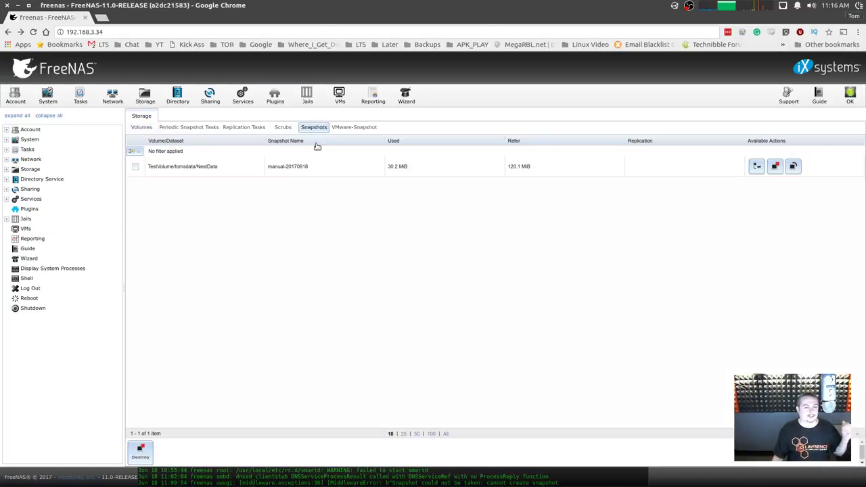
{"action": "left_click", "coordinate": [134, 167]}
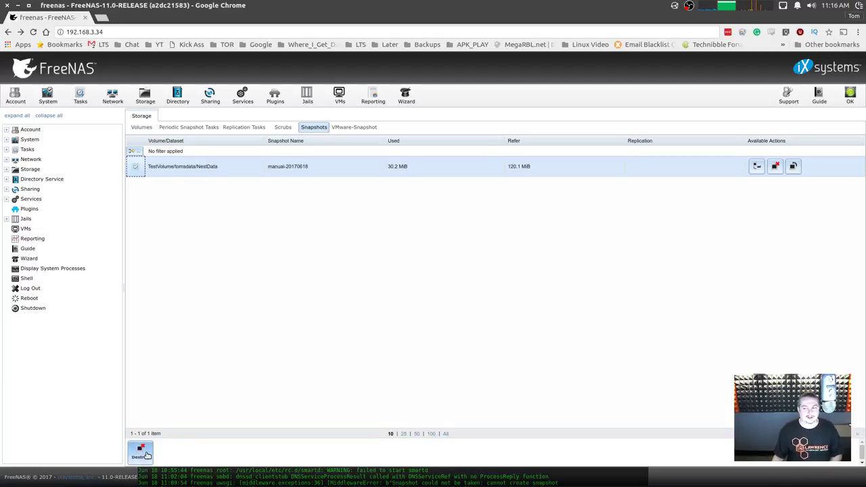
{"action": "left_click", "coordinate": [145, 455]}
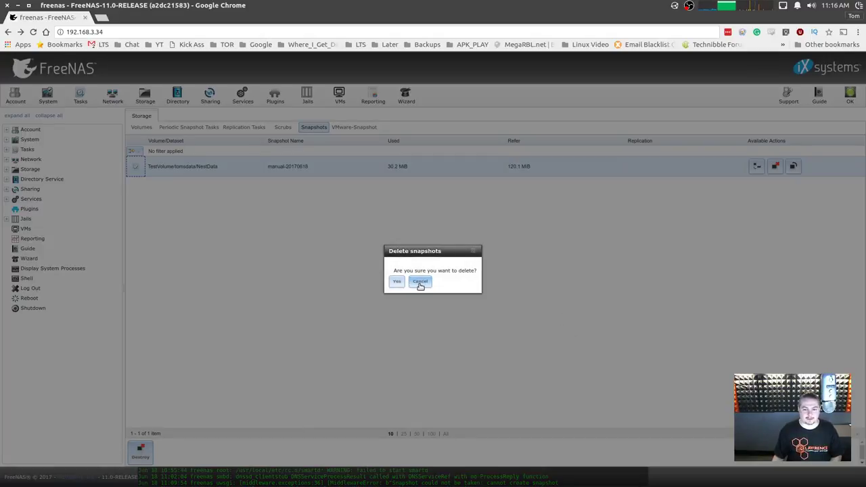
{"action": "left_click", "coordinate": [397, 282]}
{"action": "left_click", "coordinate": [108, 29]}
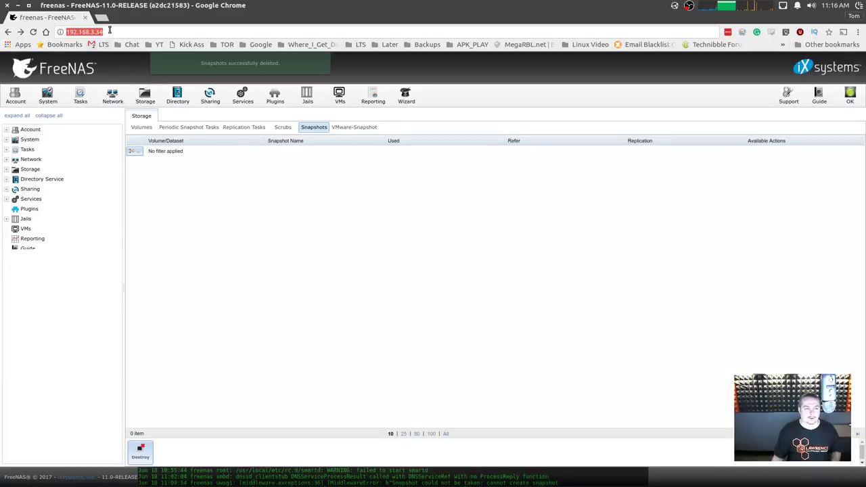
{"action": "left_click", "coordinate": [102, 18]}
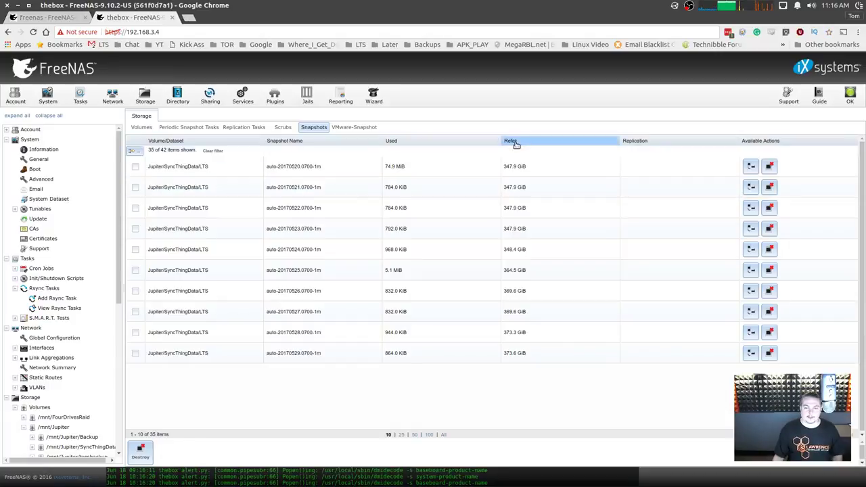
{"action": "left_click", "coordinate": [474, 228]}
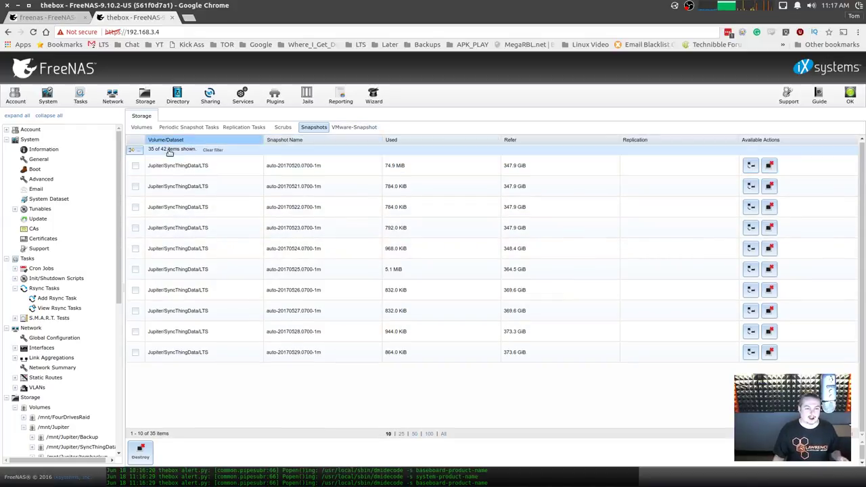
{"action": "left_click", "coordinate": [133, 151]}
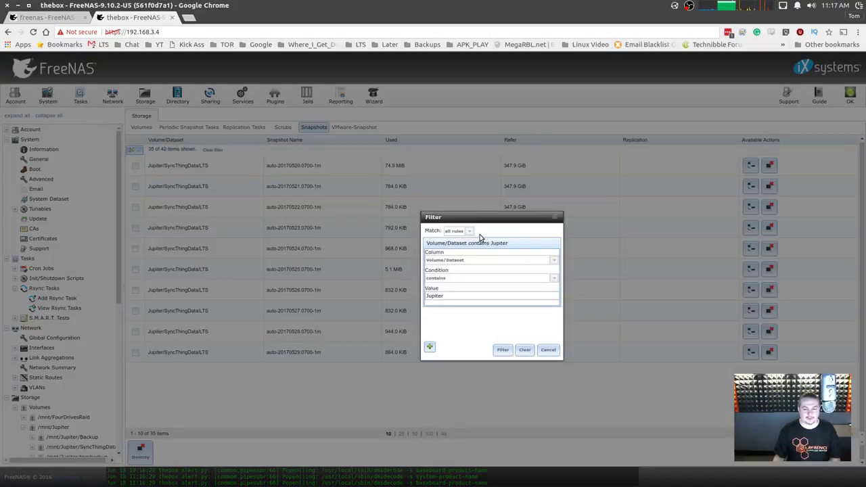
{"action": "left_click_drag", "start_coordinate": [445, 299], "coordinate": [409, 297]}
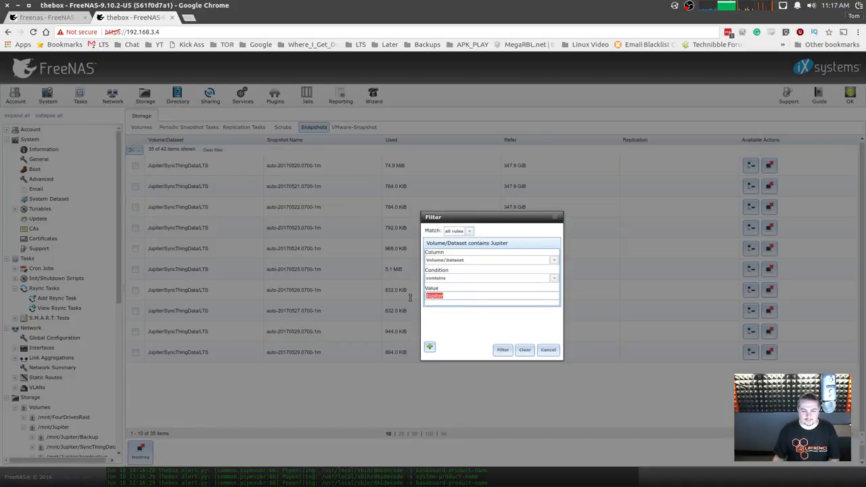
{"action": "key", "text": "BackSpace"}
{"action": "left_click", "coordinate": [526, 350]}
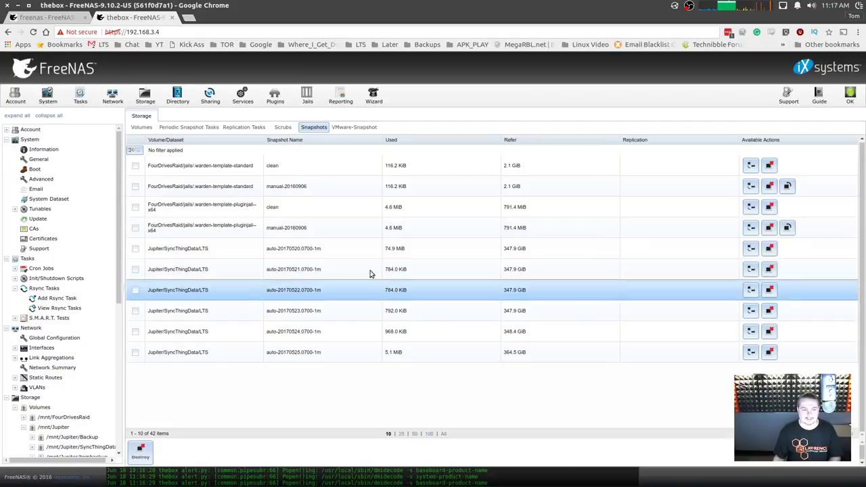
{"action": "left_click", "coordinate": [444, 434]}
{"action": "scroll", "coordinate": [608, 284], "scroll_direction": "down", "scroll_amount": 1}
{"action": "scroll", "coordinate": [649, 304], "scroll_direction": "down", "scroll_amount": 5}
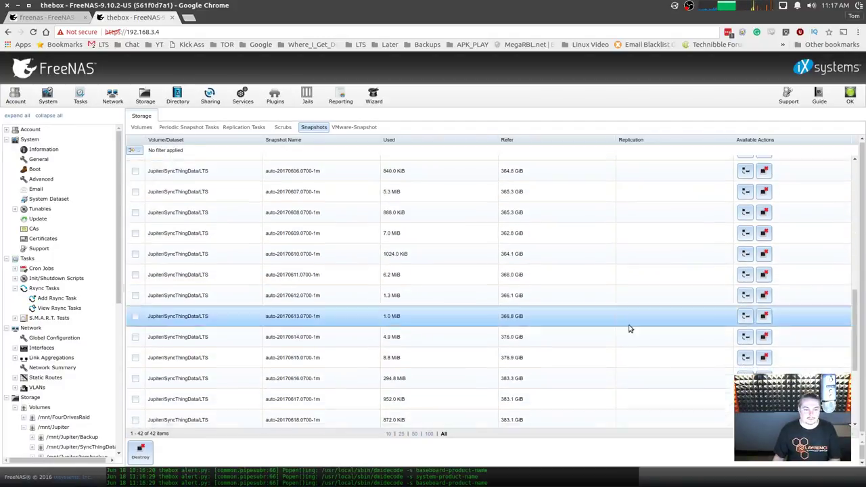
{"action": "scroll", "coordinate": [399, 260], "scroll_direction": "down", "scroll_amount": 10}
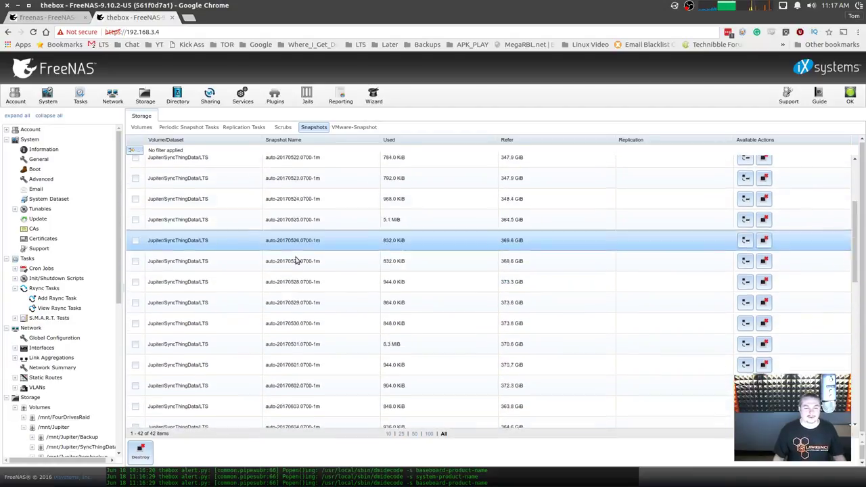
{"action": "scroll", "coordinate": [400, 269], "scroll_direction": "down", "scroll_amount": 3}
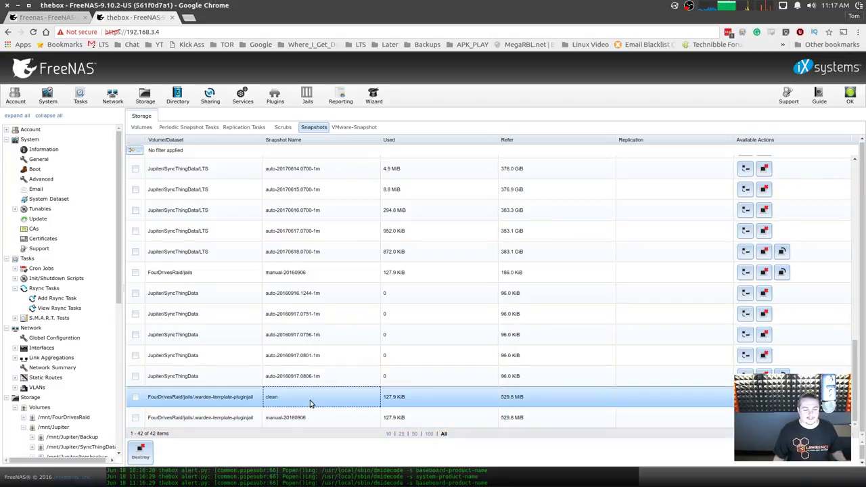
{"action": "scroll", "coordinate": [309, 399], "scroll_direction": "up", "scroll_amount": 12}
{"action": "scroll", "coordinate": [309, 392], "scroll_direction": "up", "scroll_amount": 5}
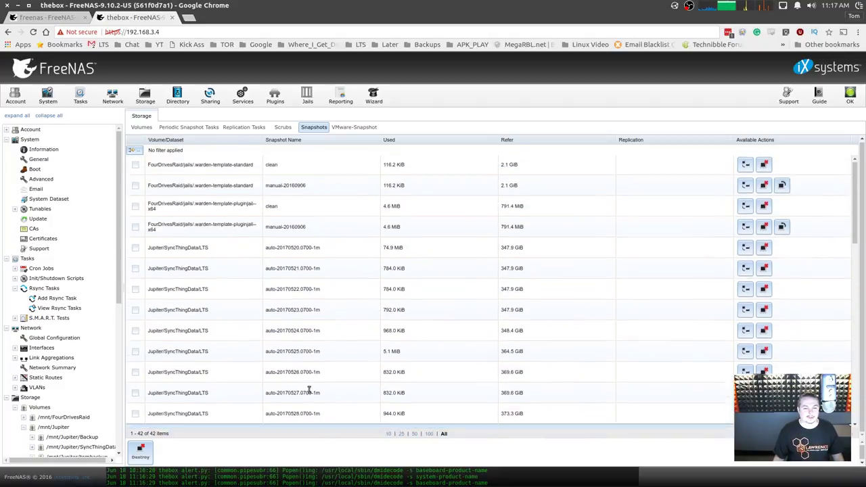
{"action": "scroll", "coordinate": [434, 307], "scroll_direction": "down", "scroll_amount": 10}
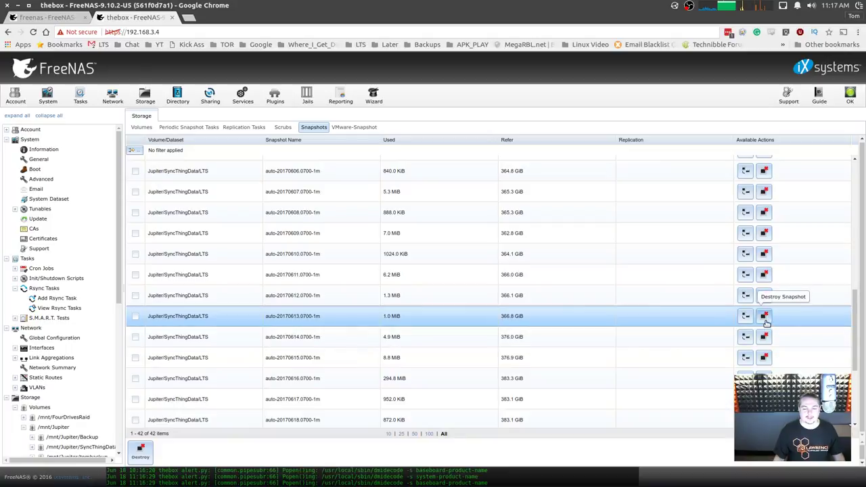
{"action": "scroll", "coordinate": [629, 299], "scroll_direction": "down", "scroll_amount": 5}
{"action": "scroll", "coordinate": [631, 301], "scroll_direction": "up", "scroll_amount": 15}
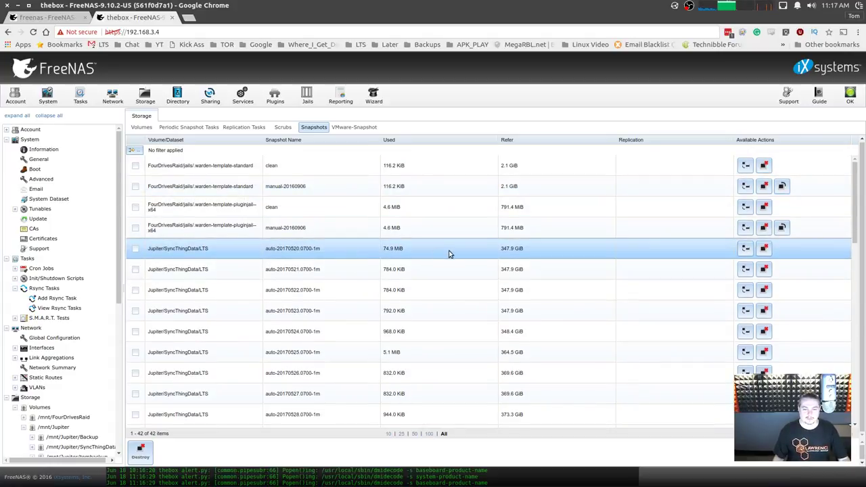
{"action": "scroll", "coordinate": [449, 257], "scroll_direction": "down", "scroll_amount": 4}
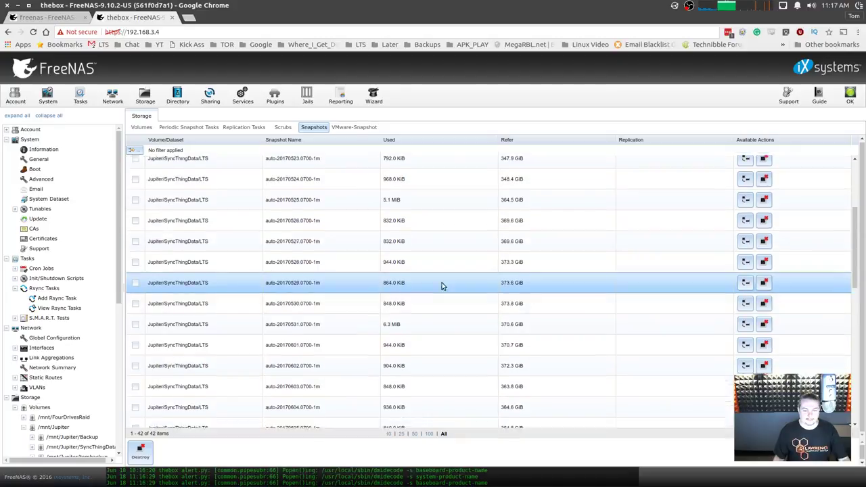
{"action": "scroll", "coordinate": [441, 285], "scroll_direction": "down", "scroll_amount": 6}
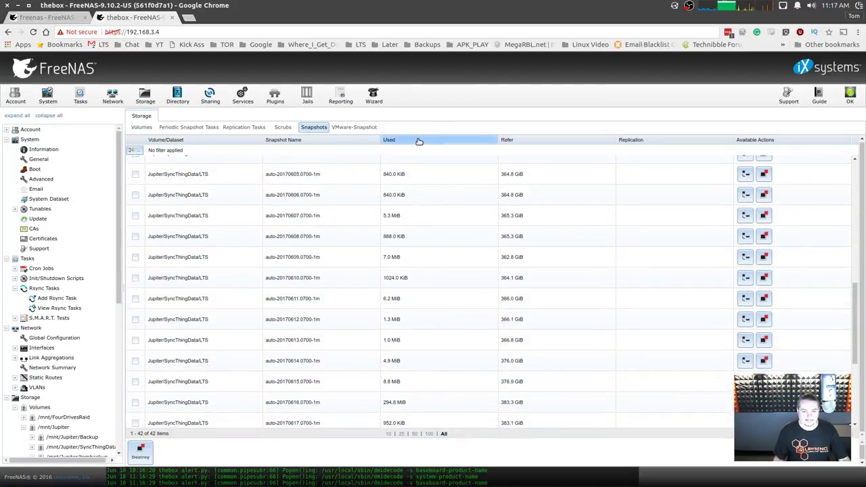
Sort the snapshot list by Used, ascending then largest first, dismissing the Used filter.
{"action": "left_click", "coordinate": [419, 141]}
{"action": "left_click", "coordinate": [440, 147]}
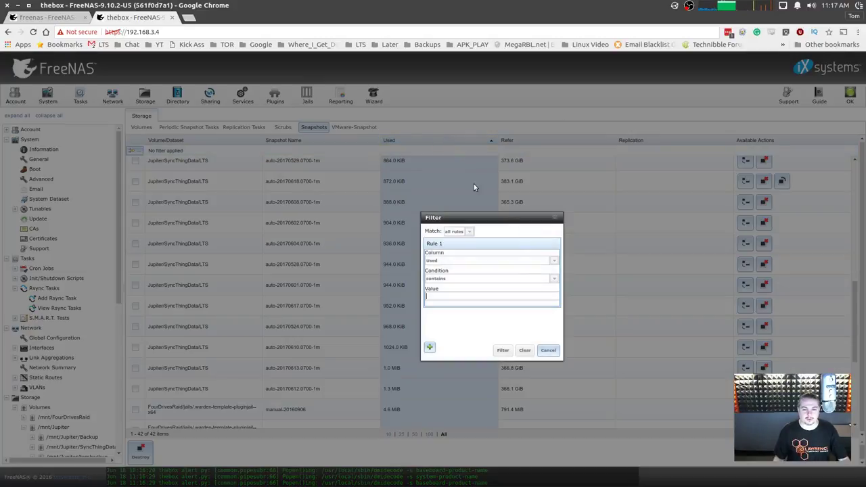
{"action": "left_click", "coordinate": [554, 219]}
{"action": "left_click", "coordinate": [402, 141]}
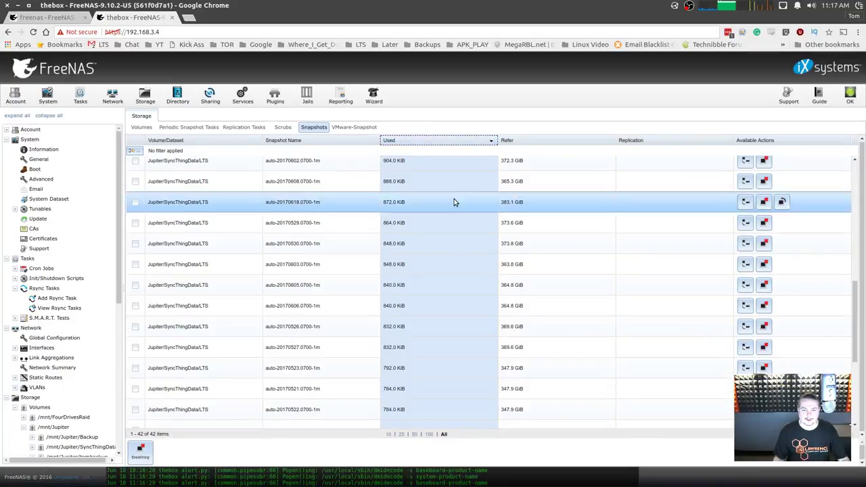
{"action": "scroll", "coordinate": [433, 196], "scroll_direction": "up", "scroll_amount": 3}
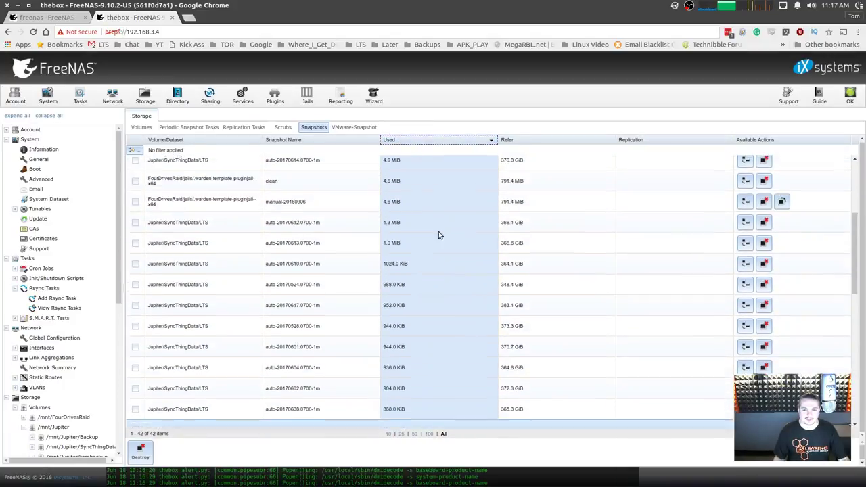
Sort the snapshots by Refer, Snapshot Name and Replication, dismissing the Replication filter.
{"action": "left_click", "coordinate": [534, 140]}
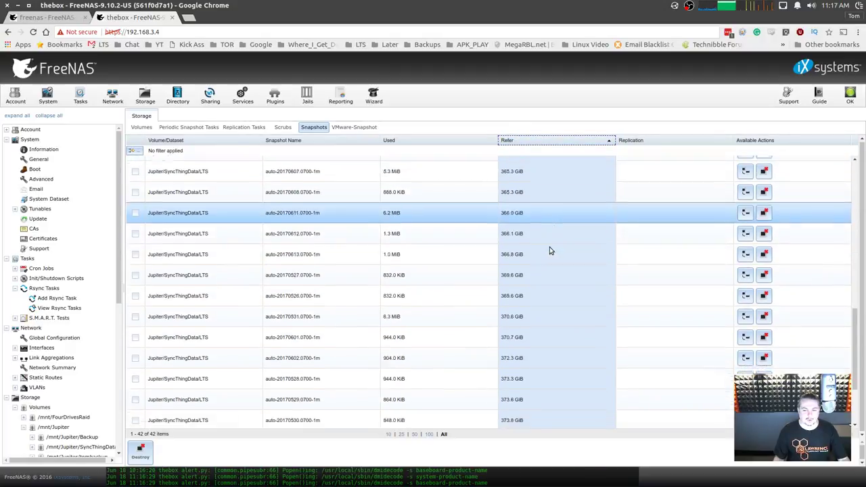
{"action": "scroll", "coordinate": [545, 271], "scroll_direction": "up", "scroll_amount": 10}
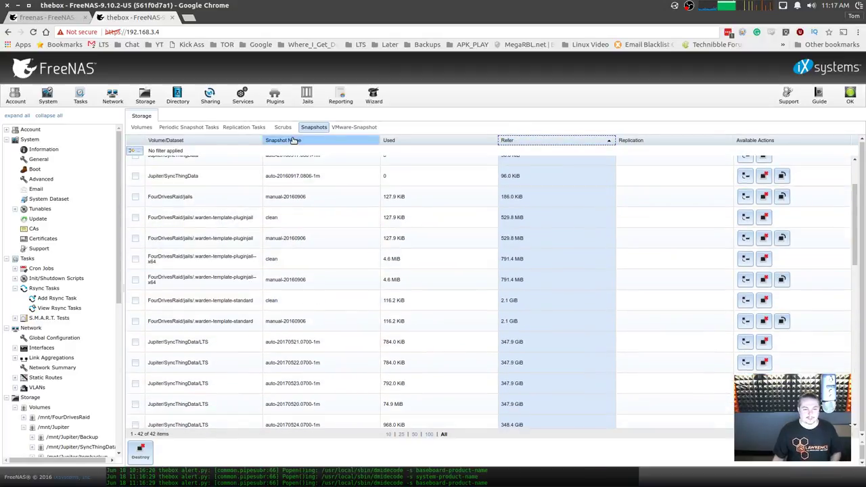
{"action": "left_click", "coordinate": [292, 140]}
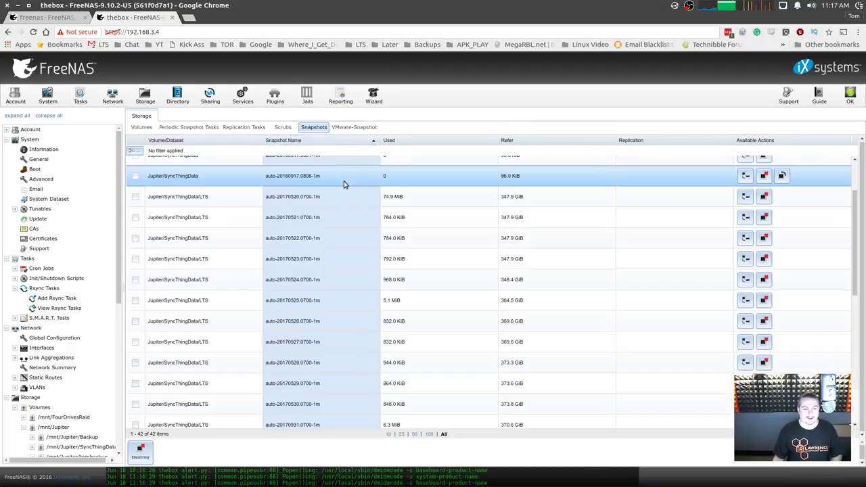
{"action": "left_click", "coordinate": [752, 142]}
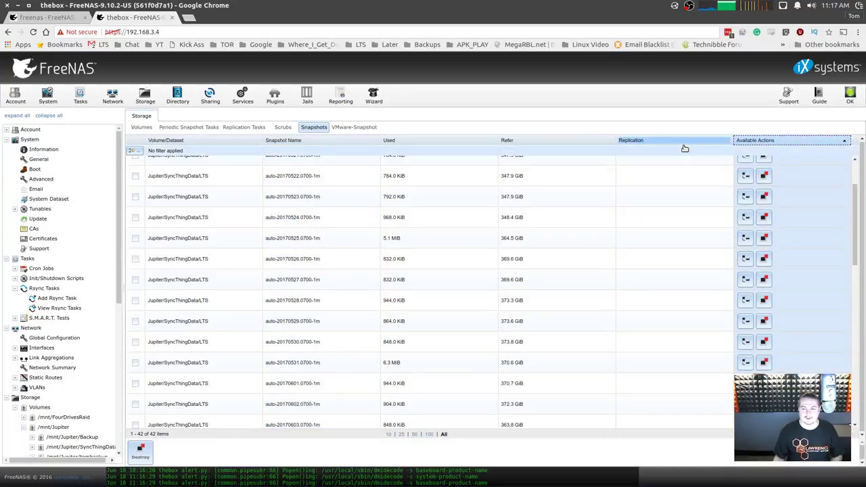
{"action": "left_click", "coordinate": [682, 144]}
{"action": "left_click", "coordinate": [556, 217]}
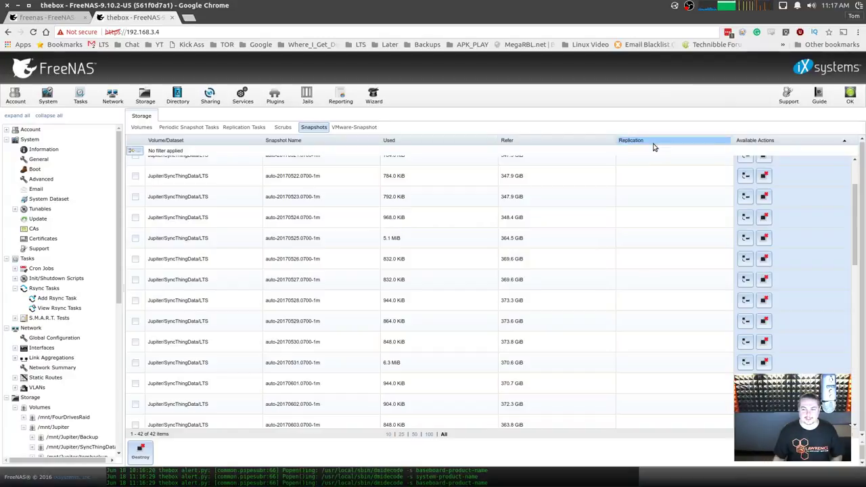
{"action": "left_click", "coordinate": [653, 143]}
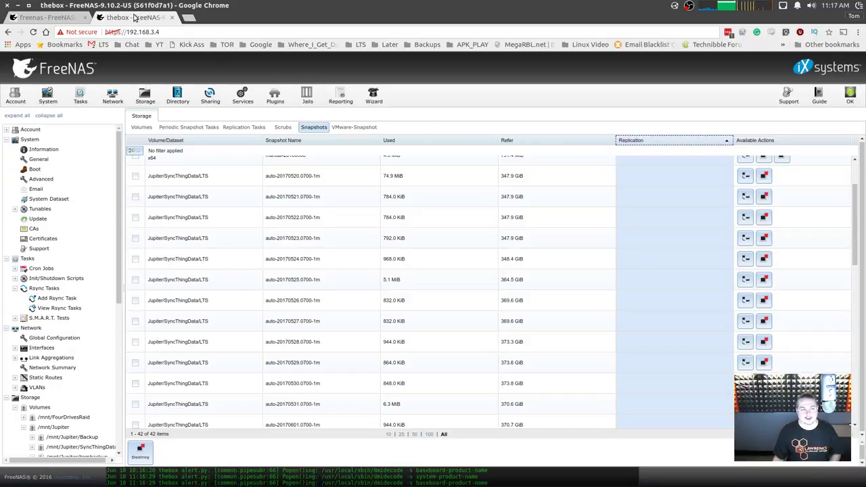
Close the FreeNAS 9.10 box's tab and show the Periodic Snapshot Tasks list.
{"action": "middle_click", "coordinate": [137, 17]}
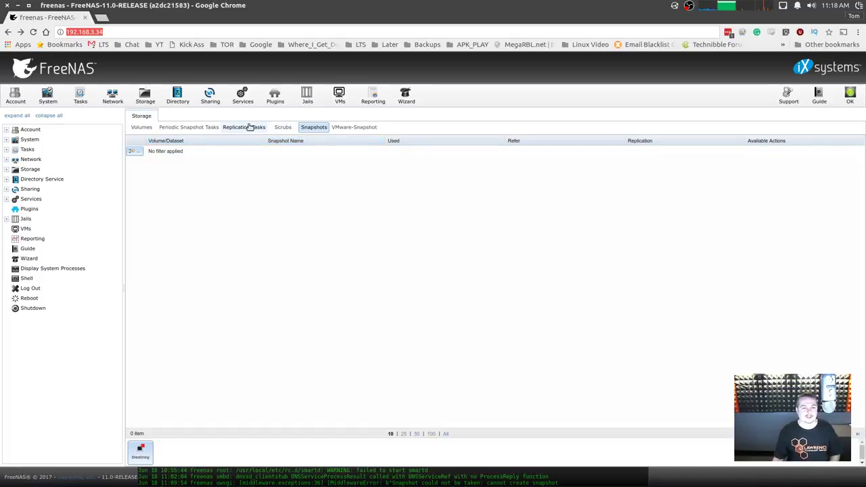
{"action": "left_click", "coordinate": [203, 127]}
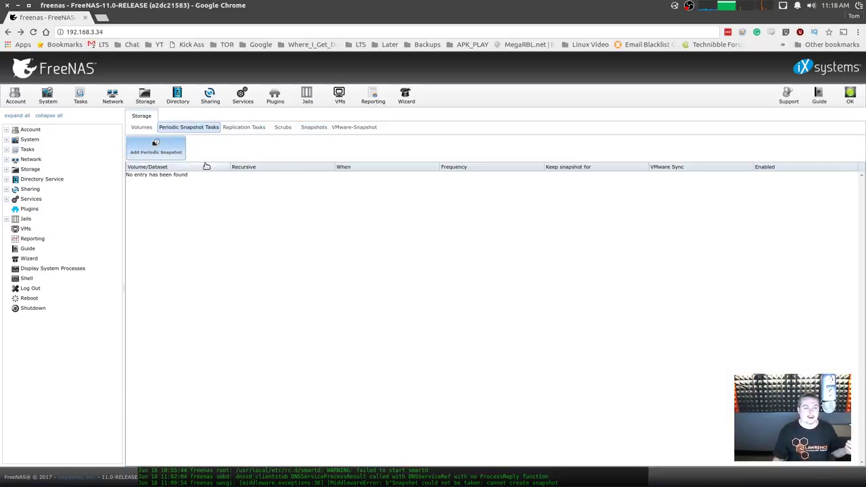
Start and cancel a new periodic snapshot task, then check Replication Tasks and Snapshots.
{"action": "left_click", "coordinate": [165, 154]}
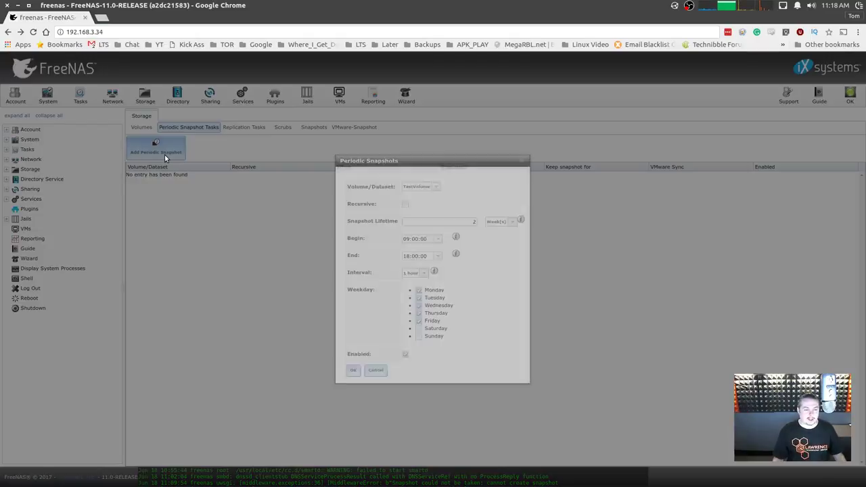
{"action": "left_click", "coordinate": [525, 163]}
{"action": "left_click", "coordinate": [244, 128]}
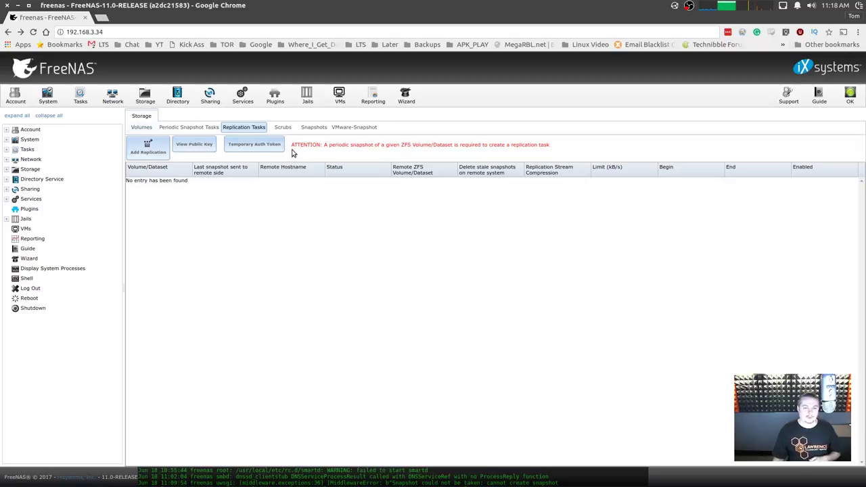
{"action": "left_click", "coordinate": [314, 128]}
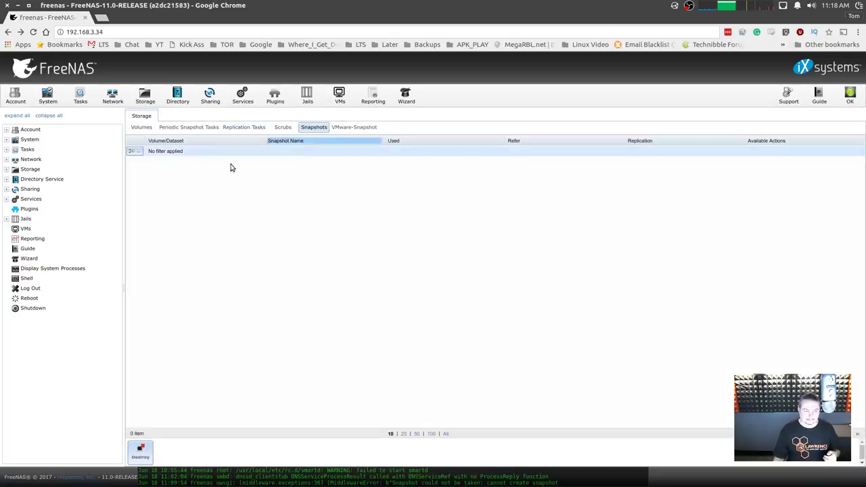
Select the TestVolume dataset under Volumes and return to Periodic Snapshot Tasks.
{"action": "left_click", "coordinate": [141, 127]}
{"action": "left_click", "coordinate": [152, 179]}
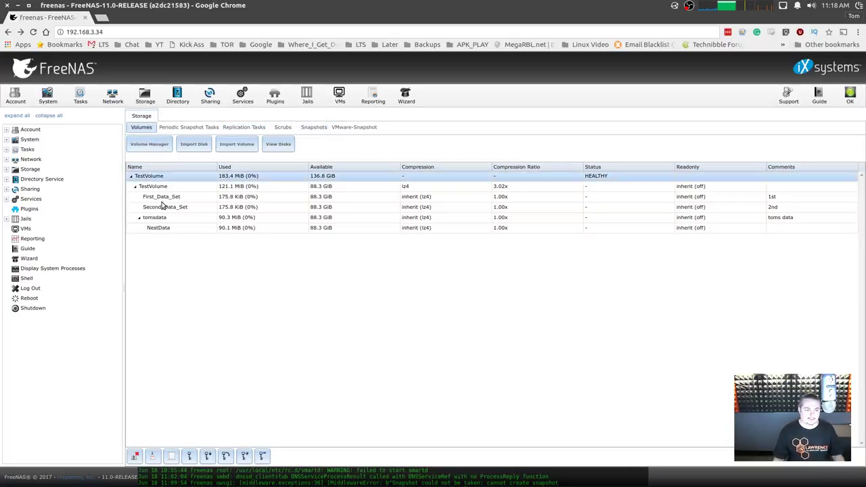
{"action": "left_click", "coordinate": [163, 187]}
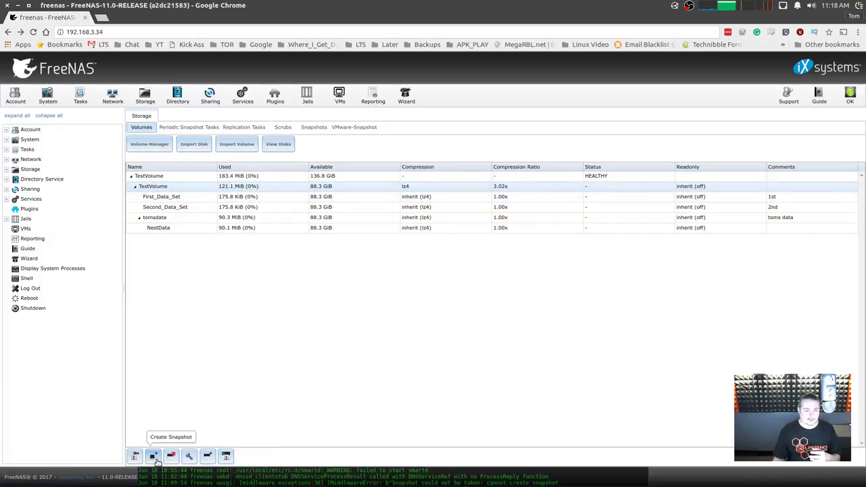
{"action": "left_click", "coordinate": [188, 127]}
Add a recursive periodic snapshot task for TestVolume with a 1-week snapshot lifetime.
{"action": "left_click", "coordinate": [171, 152]}
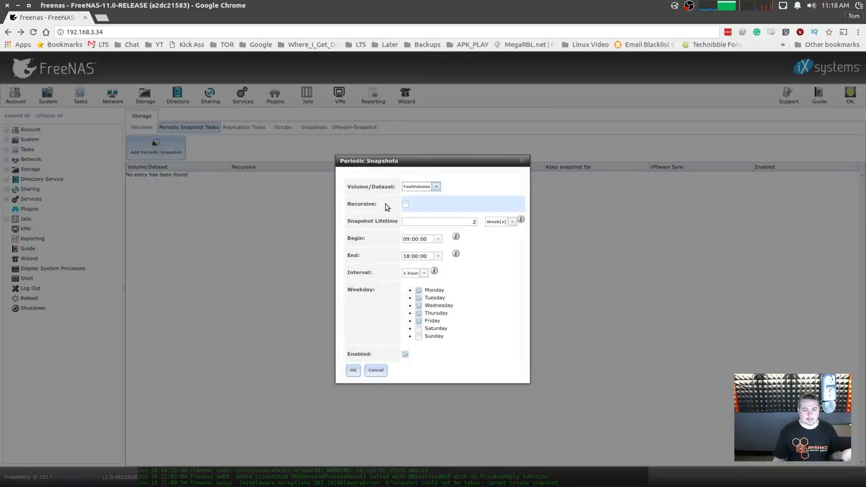
{"action": "left_click", "coordinate": [435, 187]}
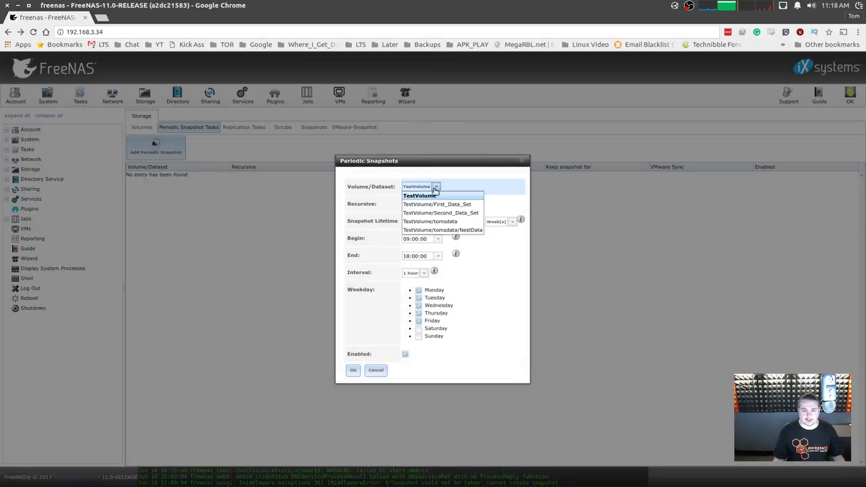
{"action": "left_click", "coordinate": [419, 196]}
{"action": "left_click", "coordinate": [406, 205]}
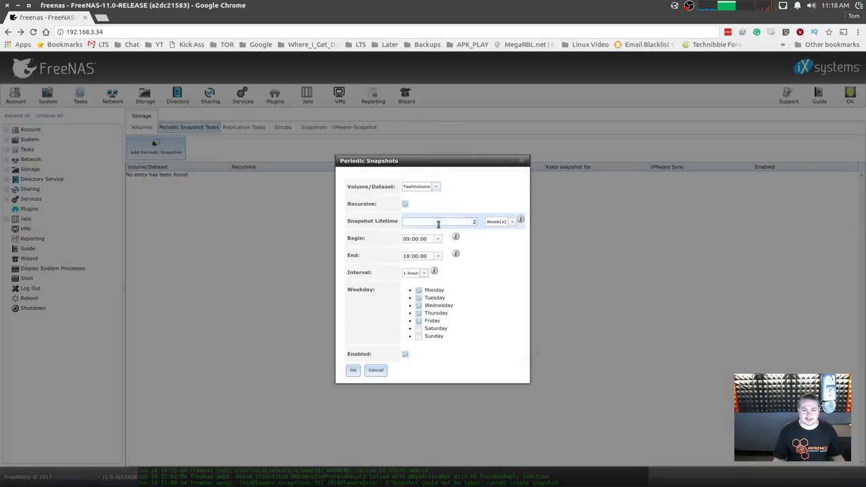
{"action": "double_click", "coordinate": [439, 222]}
{"action": "key", "text": "BackSpace"}
{"action": "type", "text": "1"}
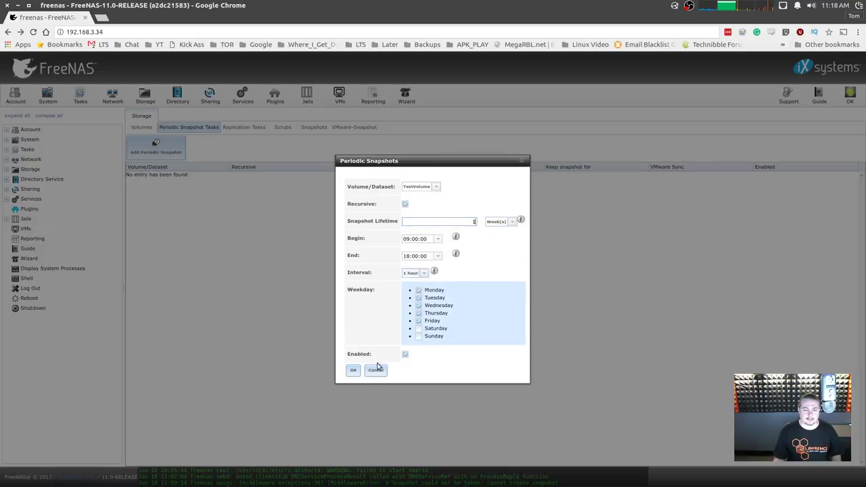
{"action": "left_click", "coordinate": [353, 371]}
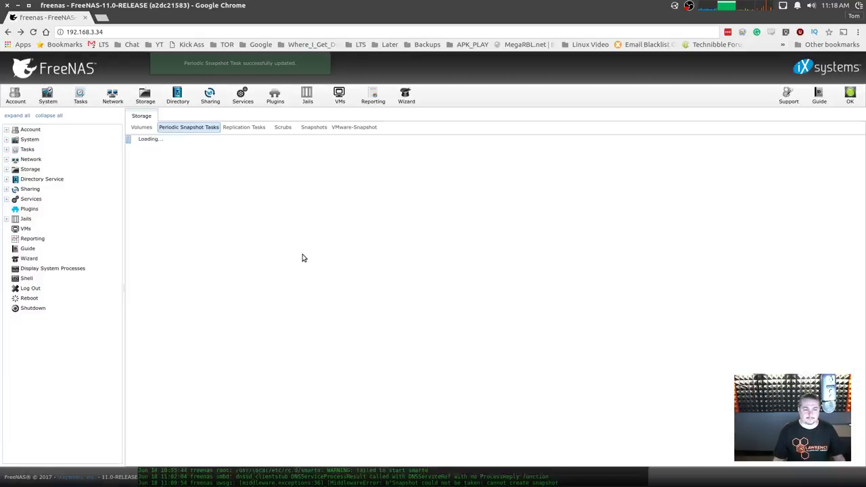
Begin a replication task with TestVolume as source, then cancel the Add Replication form.
{"action": "left_click", "coordinate": [250, 129]}
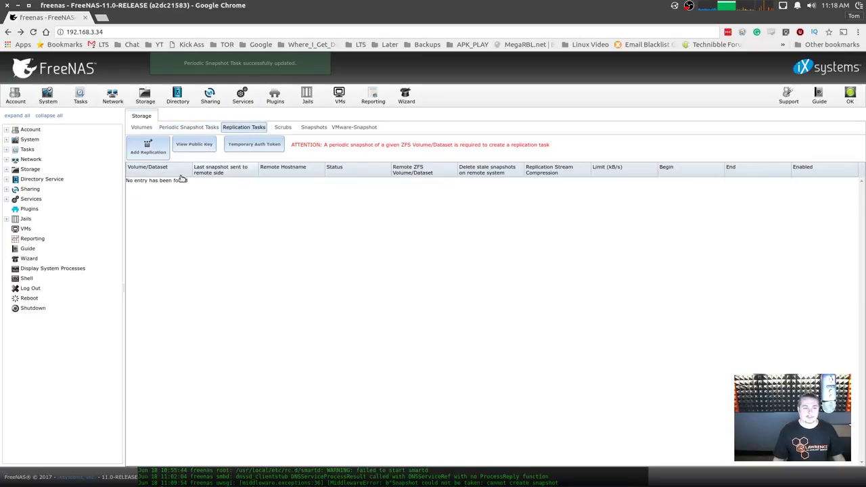
{"action": "left_click", "coordinate": [147, 150]}
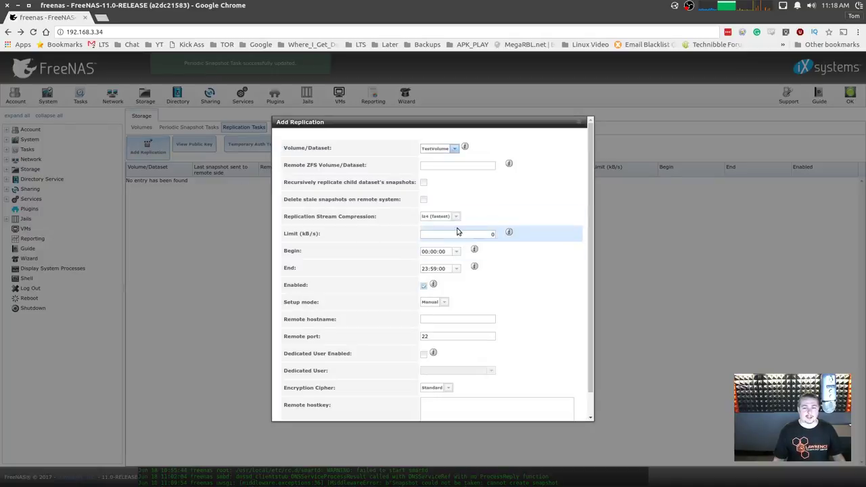
{"action": "left_click", "coordinate": [458, 148]}
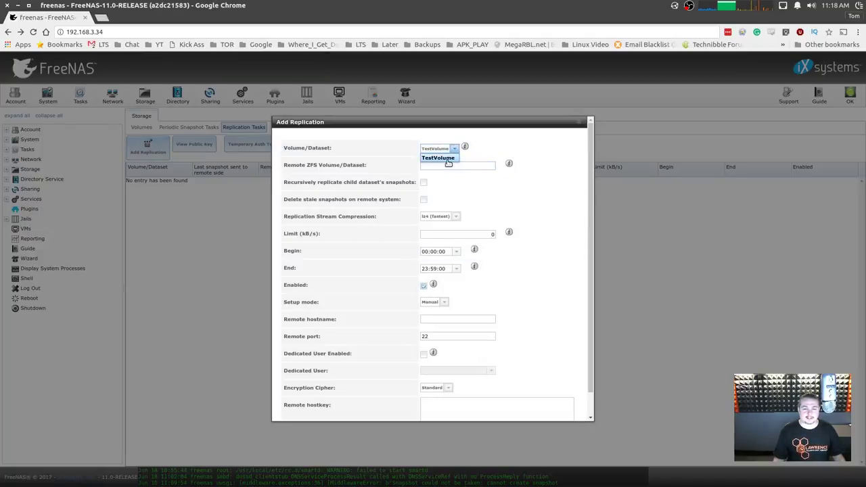
{"action": "left_click", "coordinate": [440, 159]}
{"action": "left_click", "coordinate": [447, 166]}
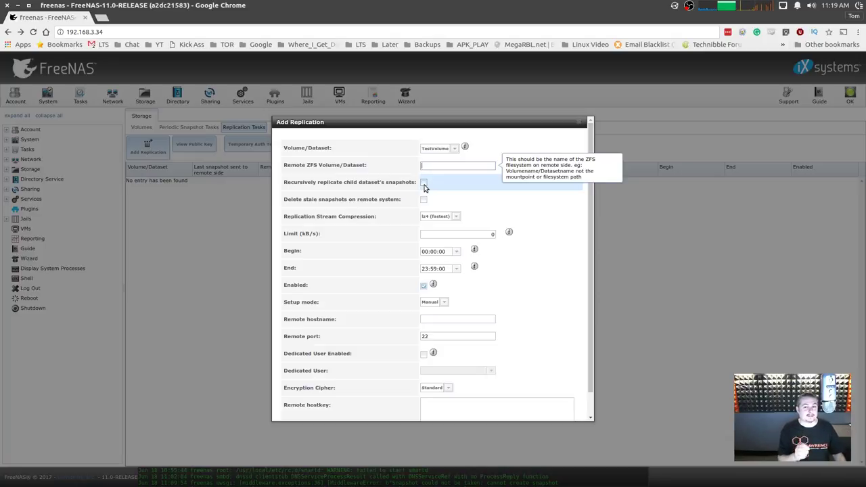
{"action": "mouse_move", "coordinate": [511, 229]}
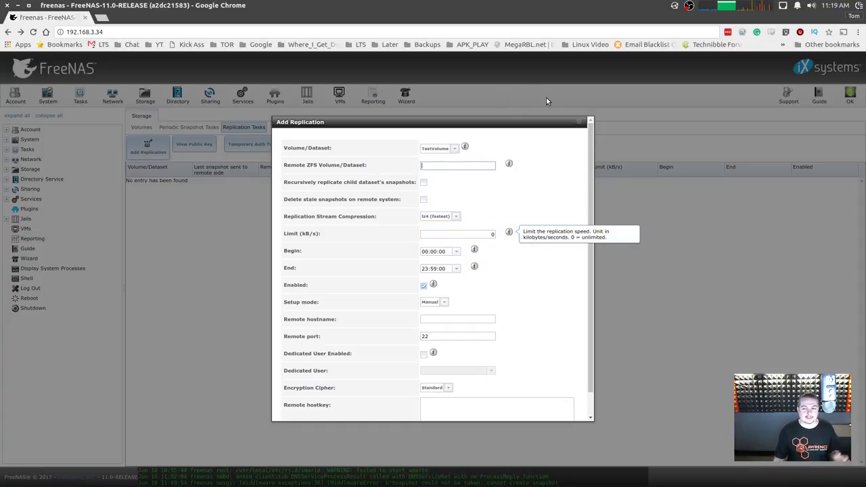
{"action": "left_click", "coordinate": [579, 122]}
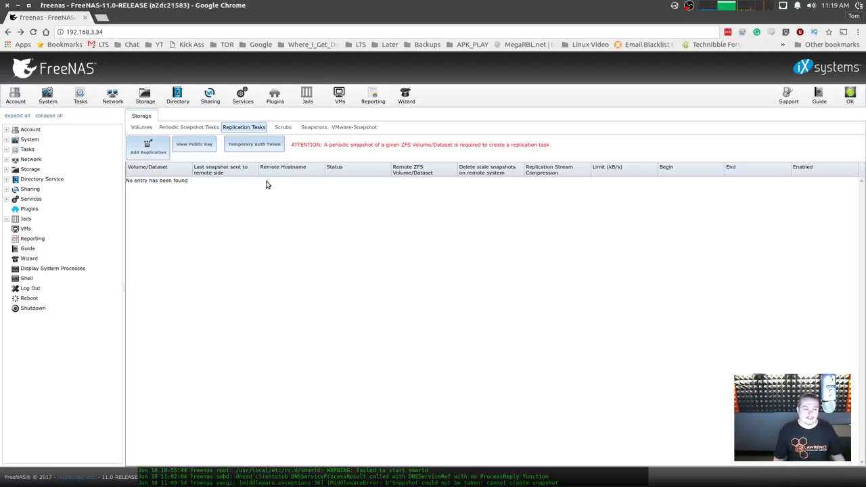
Review System Information: FreeNAS-11.0-RELEASE build, 8154MB memory and Intel i7-4770K CPU.
{"action": "left_click", "coordinate": [48, 98]}
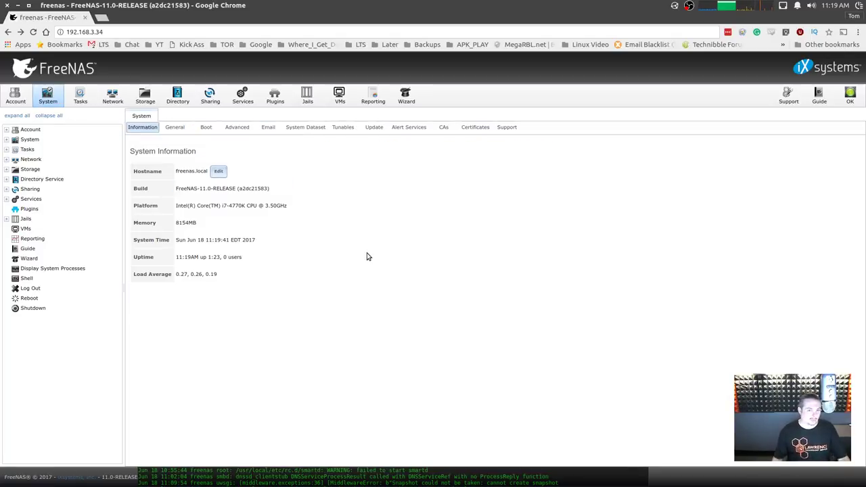
{"action": "triple_click", "coordinate": [276, 206]}
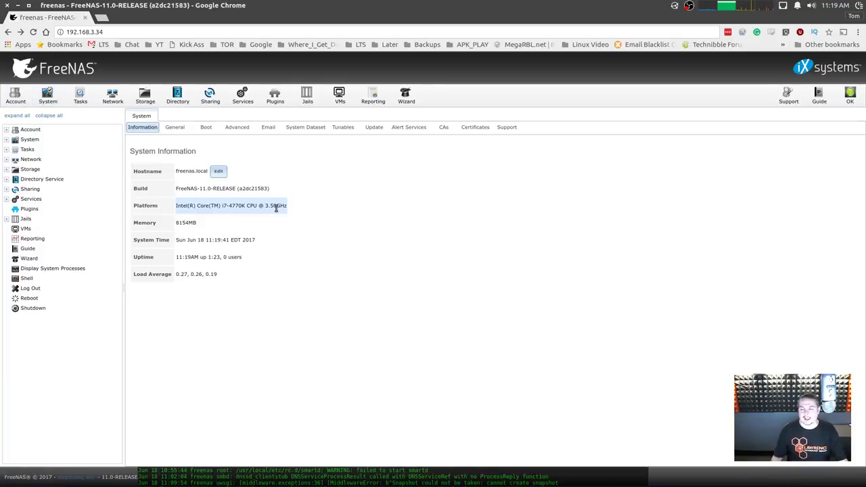
{"action": "left_click", "coordinate": [386, 173]}
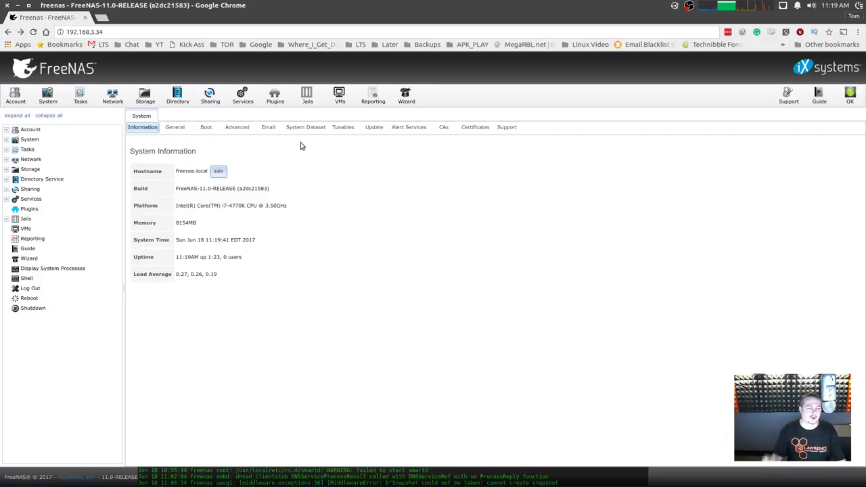
{"action": "left_click", "coordinate": [145, 98]}
Select the tomsdata and NestData dataset rows in turn, then the top-level TestVolume.
{"action": "left_click", "coordinate": [163, 228]}
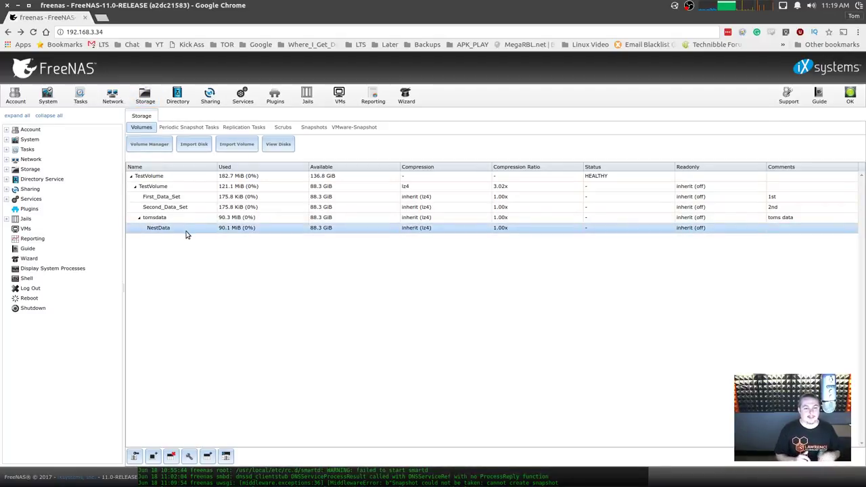
{"action": "left_click", "coordinate": [182, 220]}
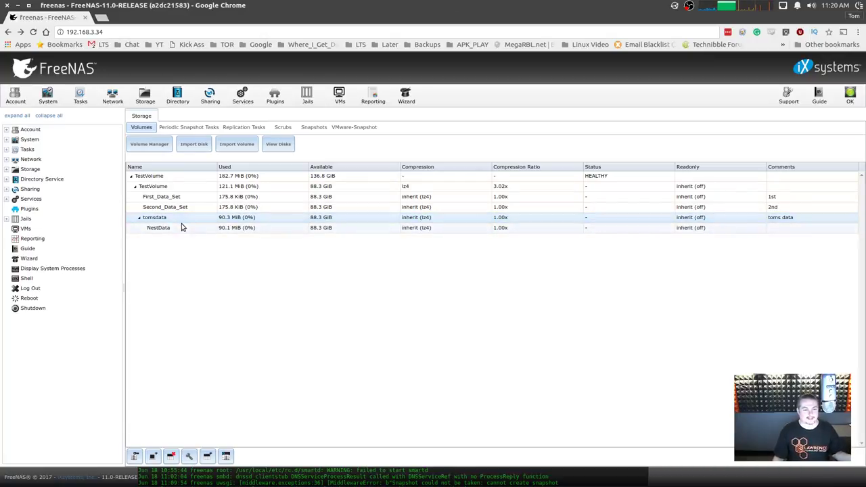
{"action": "left_click", "coordinate": [181, 227]}
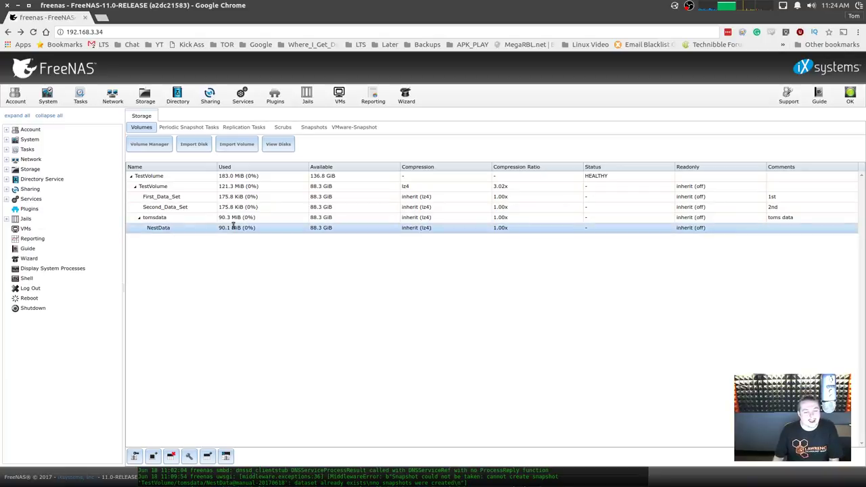
{"action": "left_click", "coordinate": [241, 219]}
{"action": "left_click", "coordinate": [245, 228]}
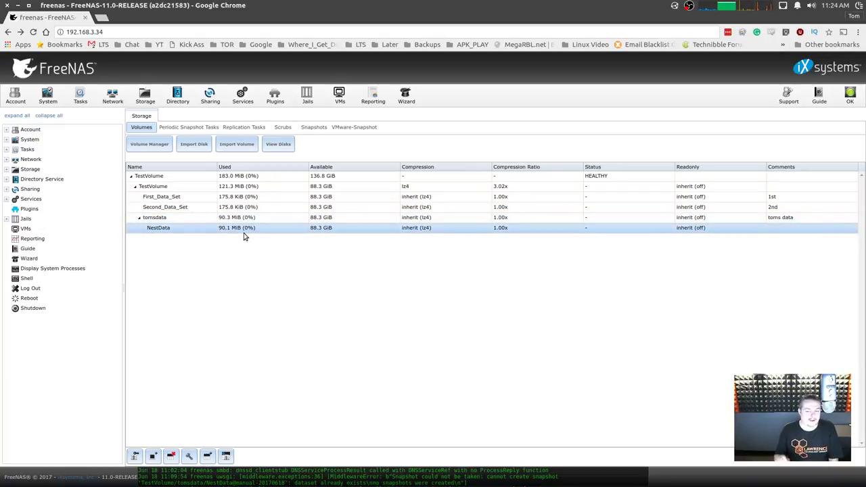
{"action": "left_click", "coordinate": [176, 219]}
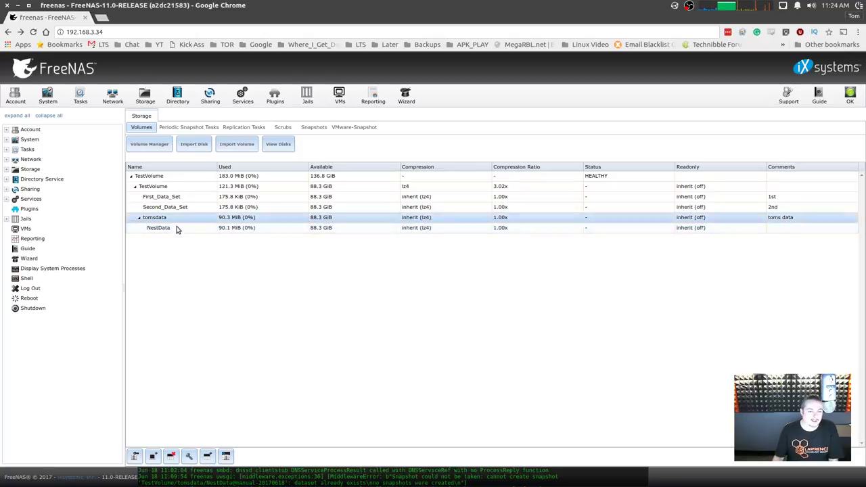
{"action": "left_click", "coordinate": [174, 229]}
{"action": "left_click", "coordinate": [171, 219]}
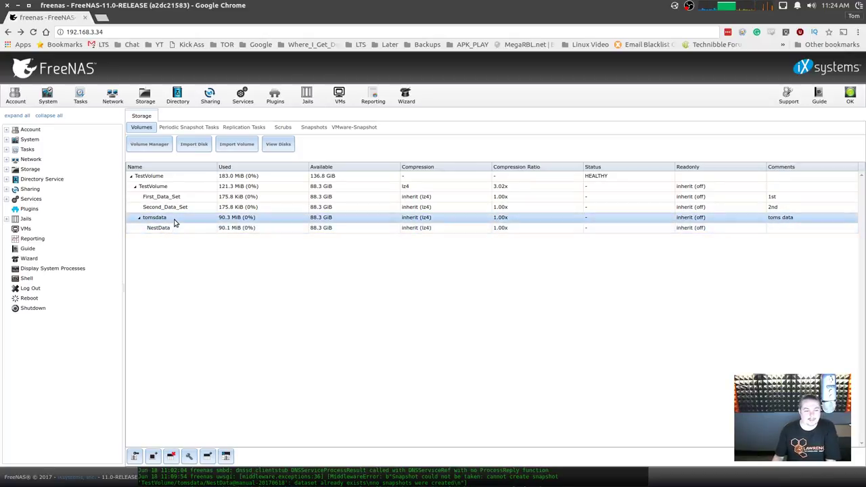
{"action": "left_click", "coordinate": [174, 228]}
{"action": "left_click", "coordinate": [194, 177]}
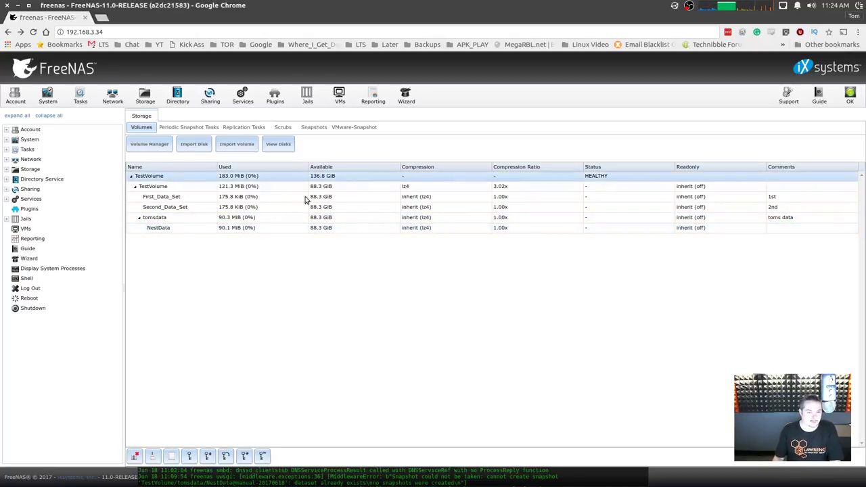
Look at the Plugins list, glance at Jails, and return to available plugins.
{"action": "left_click", "coordinate": [275, 99]}
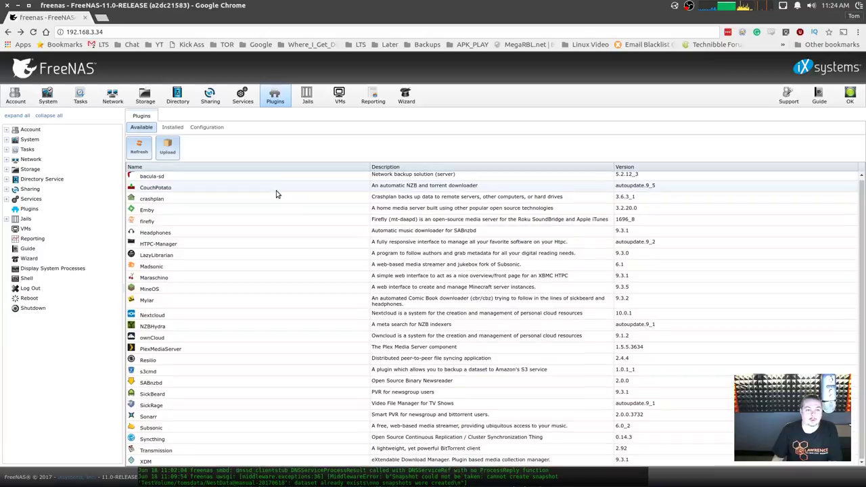
{"action": "left_click", "coordinate": [307, 94]}
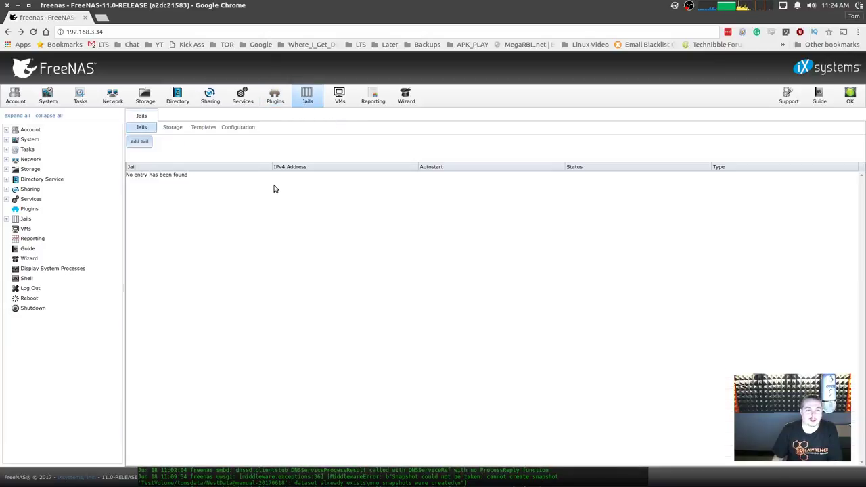
{"action": "left_click", "coordinate": [274, 100]}
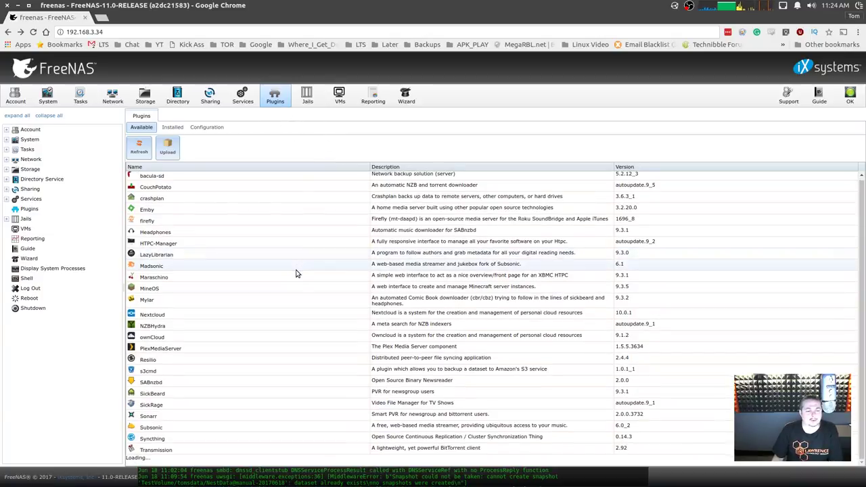
Browse the Resilio, firefly and Mylar plugins, then view the empty VMs page.
{"action": "left_click", "coordinate": [263, 360]}
{"action": "scroll", "coordinate": [263, 360], "scroll_direction": "down", "scroll_amount": 1}
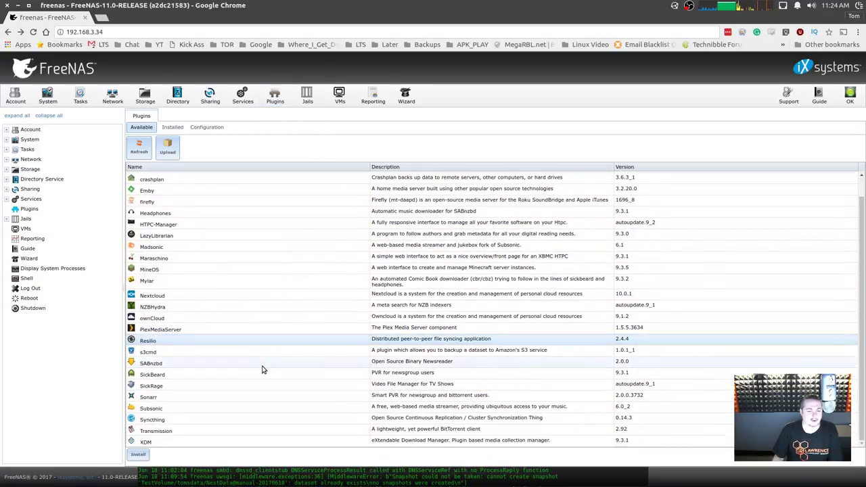
{"action": "scroll", "coordinate": [263, 369], "scroll_direction": "up", "scroll_amount": 1}
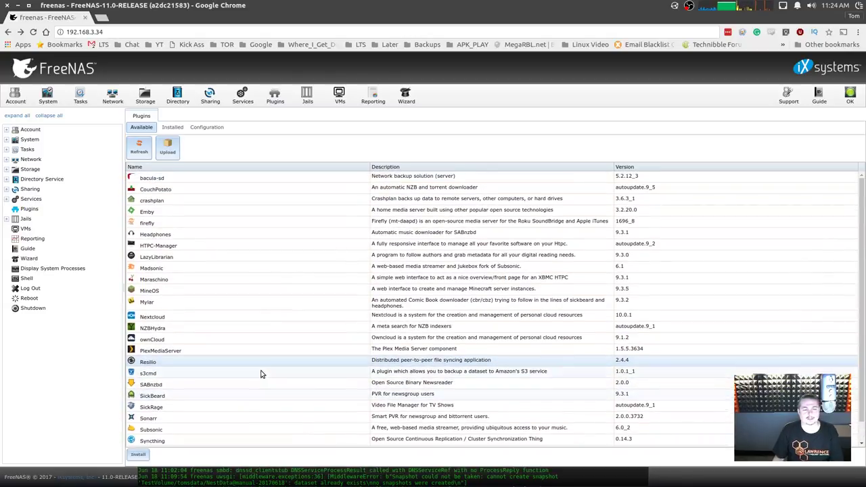
{"action": "left_click", "coordinate": [219, 221]}
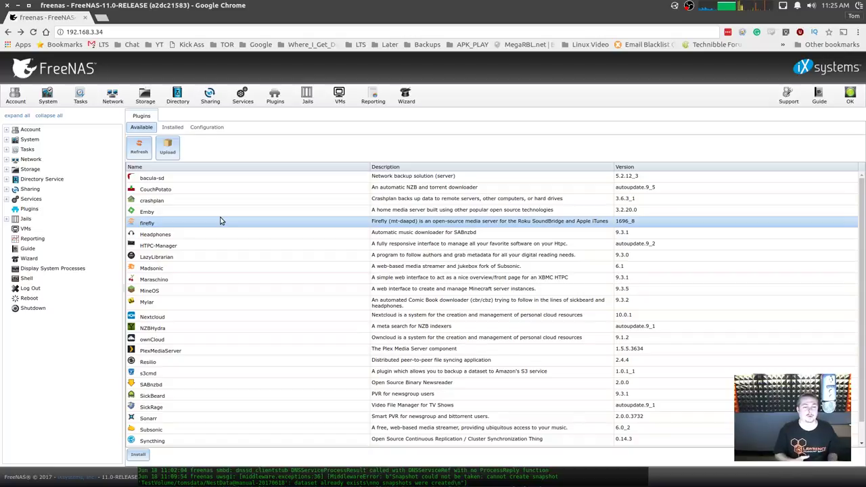
{"action": "left_click", "coordinate": [276, 304]}
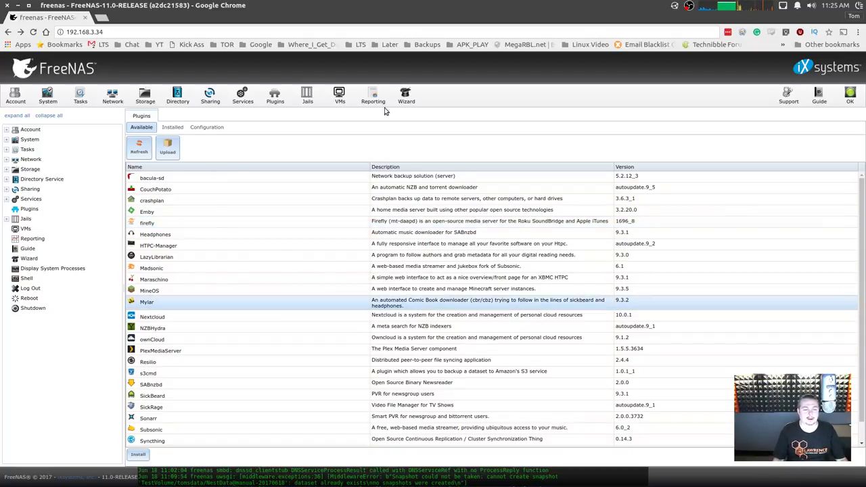
{"action": "left_click", "coordinate": [340, 96]}
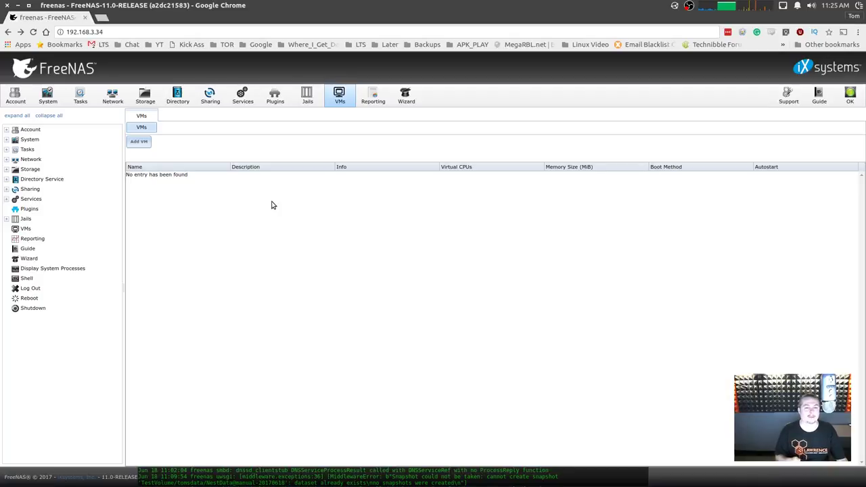
Cycle through Jails, Plugins, Services and VMs, then bring up the CPU Usage and System Load graphs.
{"action": "left_click", "coordinate": [316, 109]}
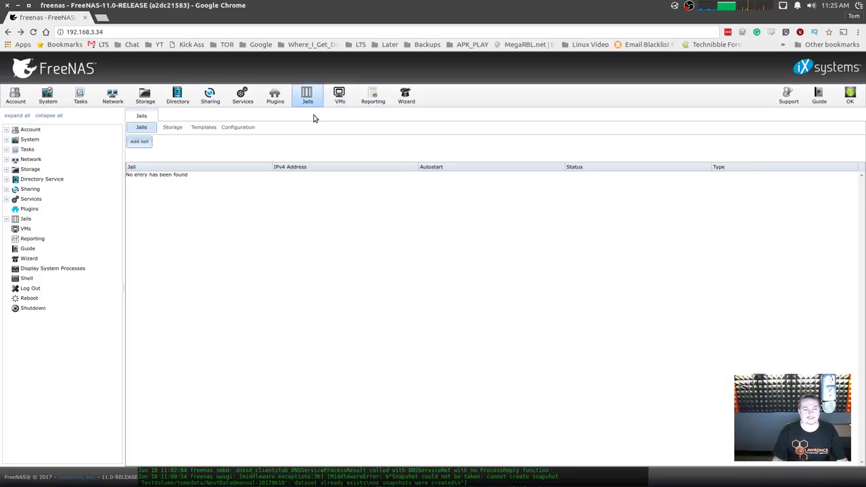
{"action": "left_click", "coordinate": [276, 100]}
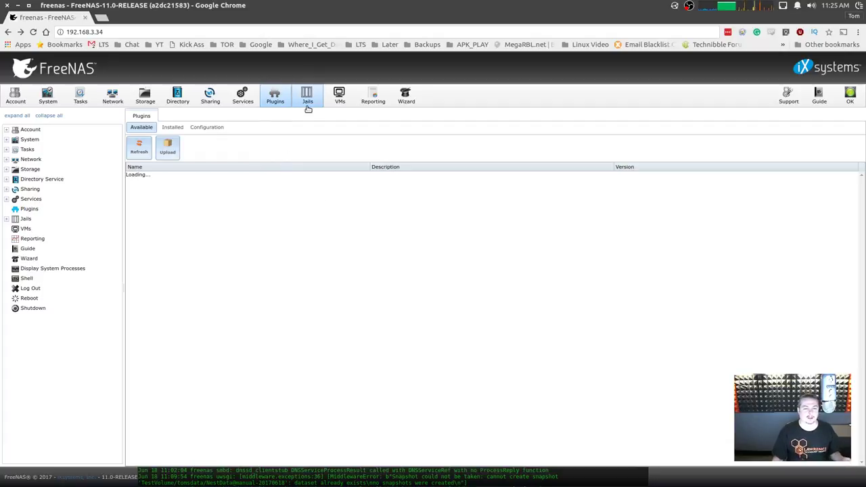
{"action": "left_click", "coordinate": [308, 109]}
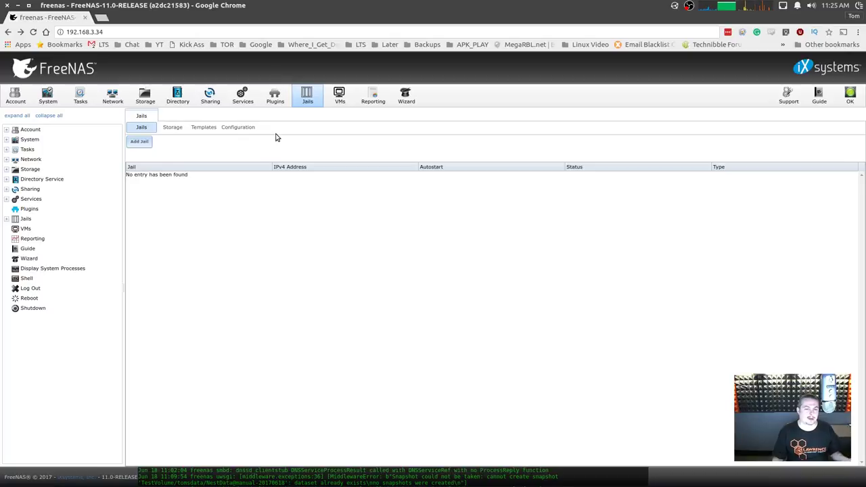
{"action": "left_click", "coordinate": [250, 98]}
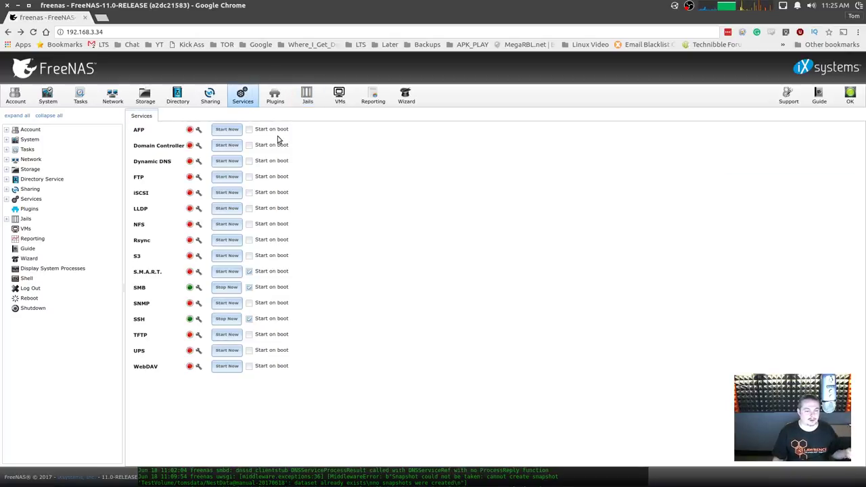
{"action": "left_click", "coordinate": [286, 101]}
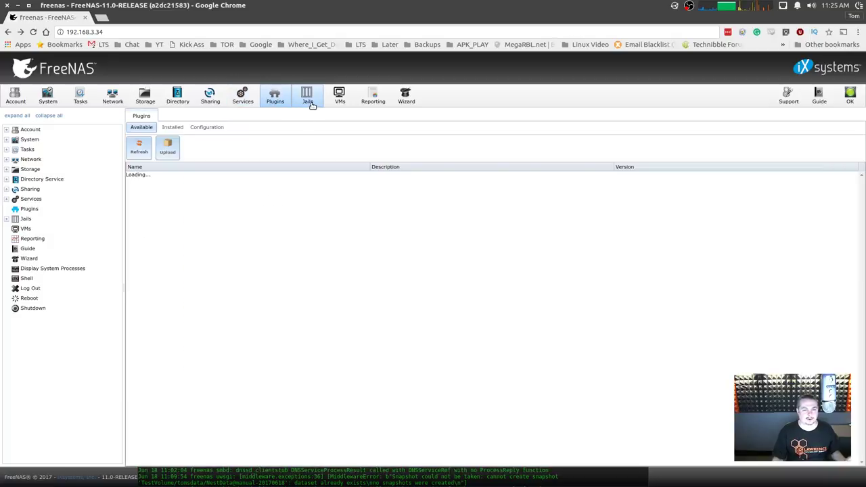
{"action": "left_click", "coordinate": [310, 102]}
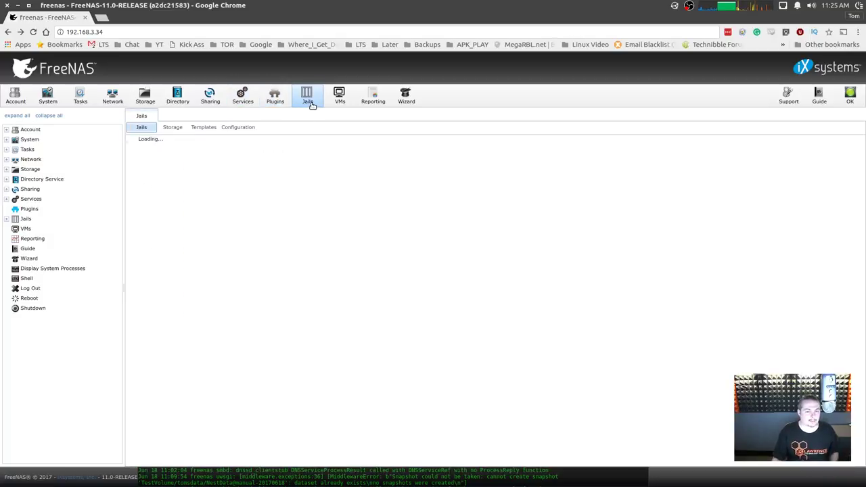
{"action": "left_click", "coordinate": [274, 98]}
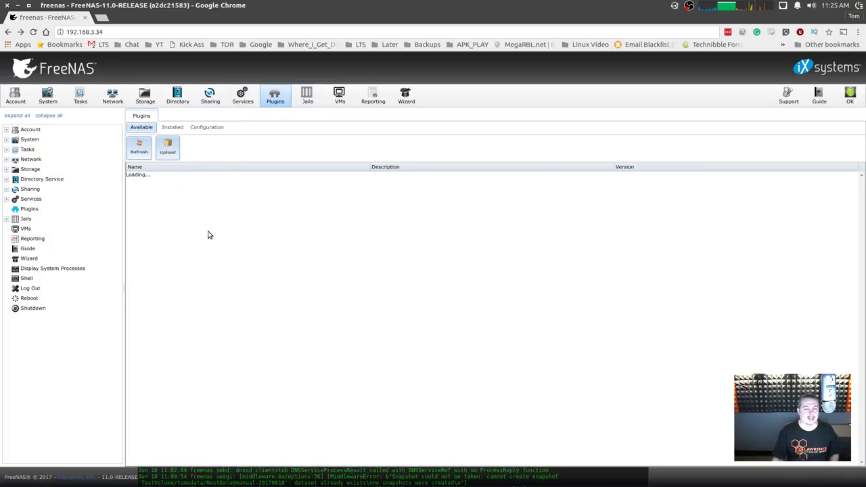
{"action": "left_click", "coordinate": [339, 101]}
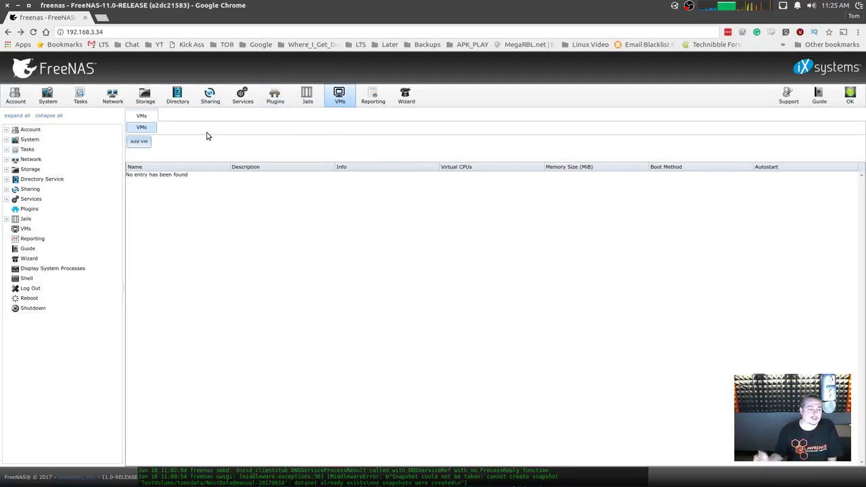
{"action": "left_click", "coordinate": [69, 239]}
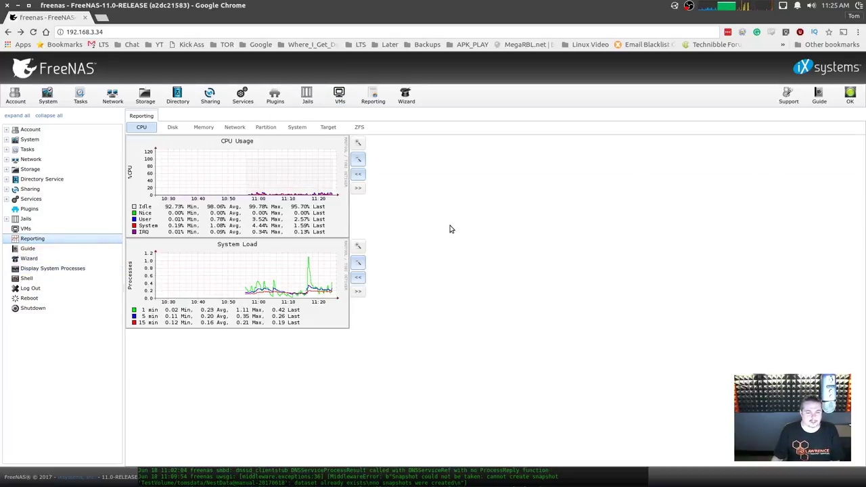
View the Memory graphs and copy the server address 192.168.3.34 into a new browser tab.
{"action": "left_click", "coordinate": [204, 127]}
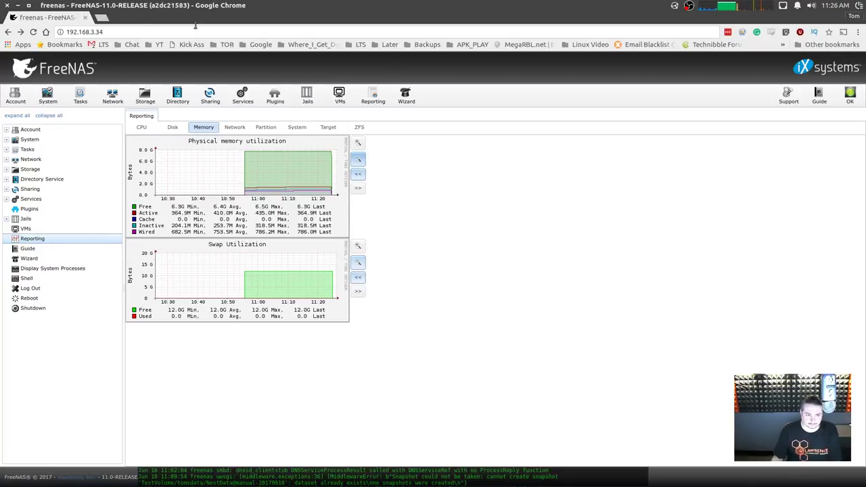
{"action": "left_click", "coordinate": [124, 30]}
{"action": "key", "text": "ctrl+c"}
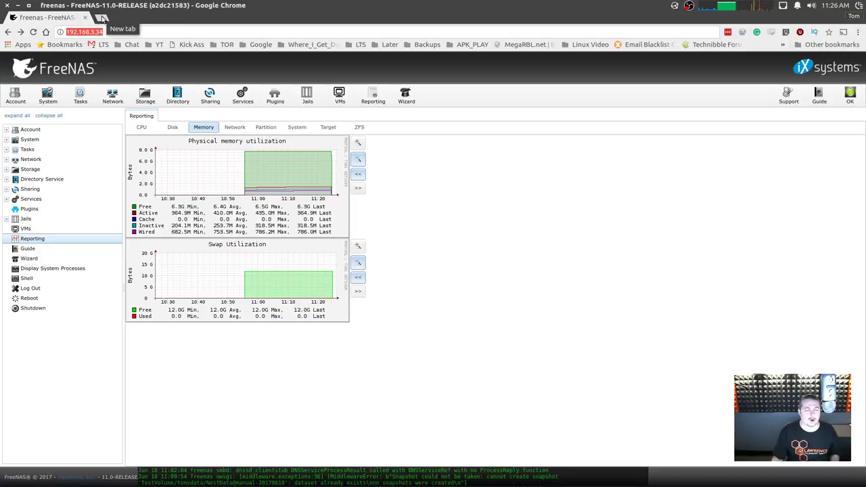
{"action": "left_click", "coordinate": [102, 18]}
Paste the NAS address and load the older FreeNAS 9.10.2 web interface.
{"action": "key", "text": "ctrl+v"}
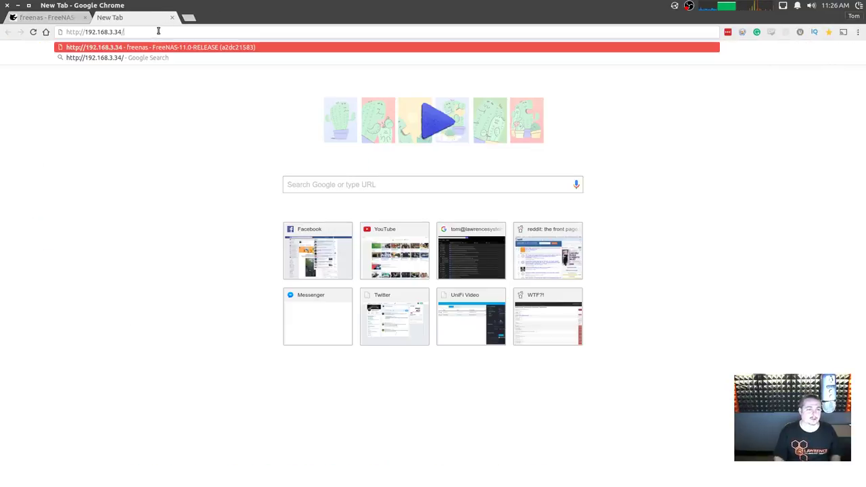
{"action": "key", "text": "Return"}
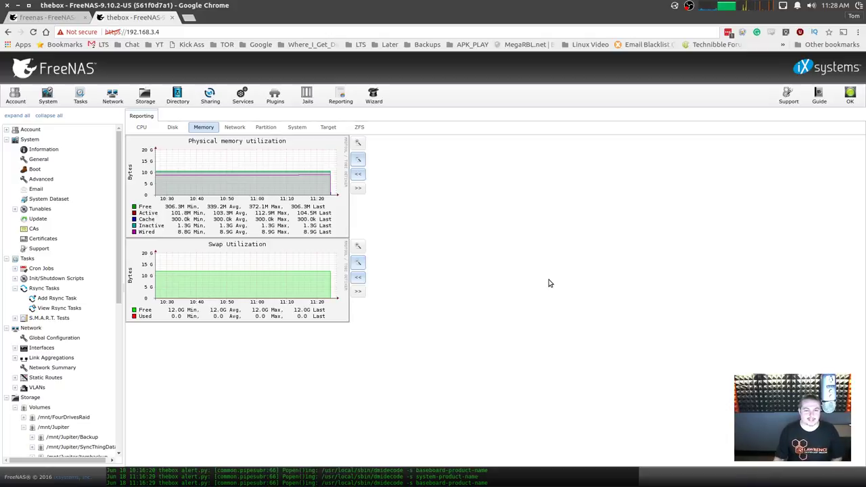
On the 9.10 box, open Plugins > Jails, select the clonedeploy_1 jail, and select the page's web address.
{"action": "left_click", "coordinate": [274, 101]}
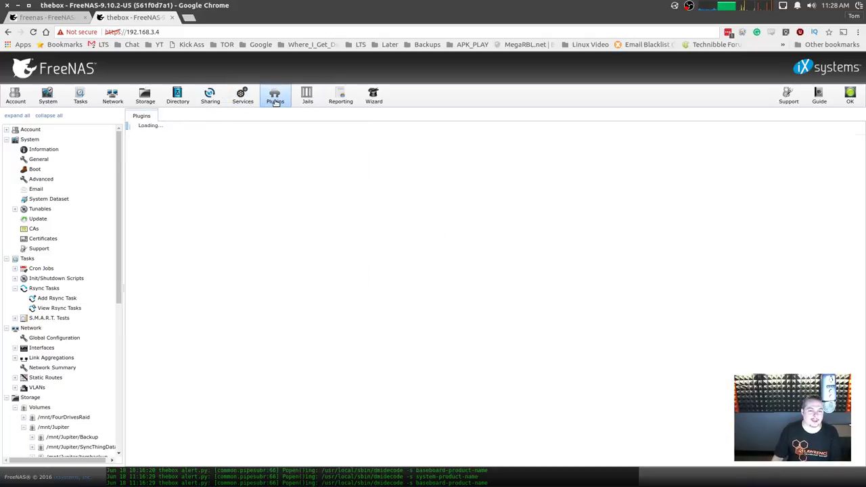
{"action": "left_click", "coordinate": [308, 101]}
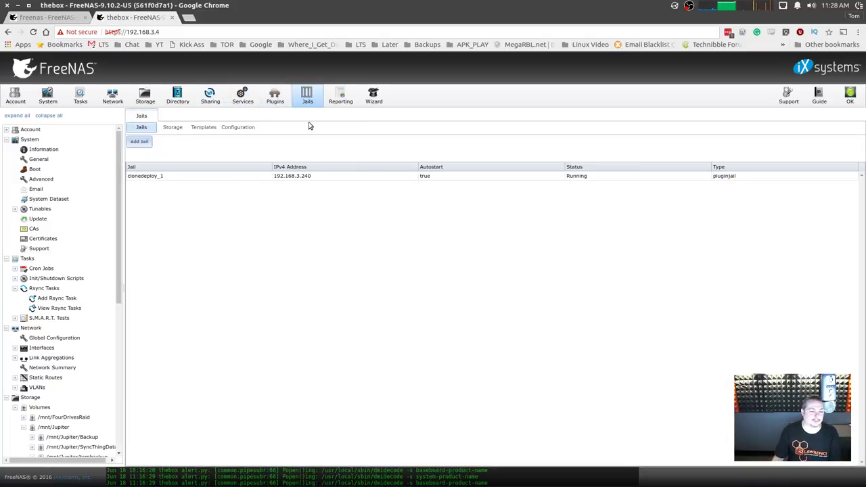
{"action": "left_click", "coordinate": [238, 178]}
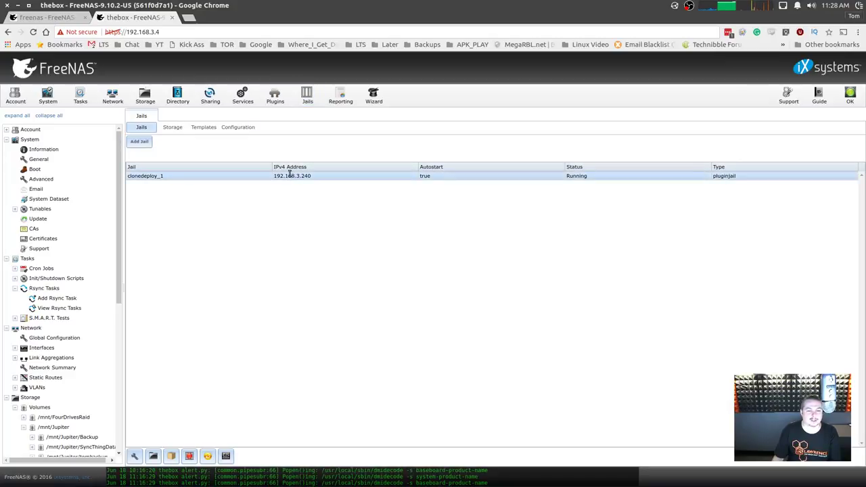
{"action": "left_click", "coordinate": [169, 33]}
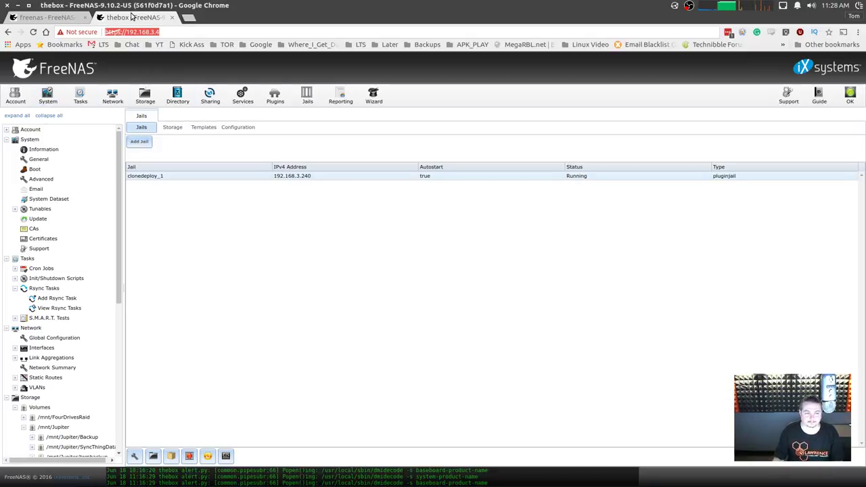
Open Reporting and browse the Partition, System and ZFS graph tabs.
{"action": "left_click", "coordinate": [341, 96]}
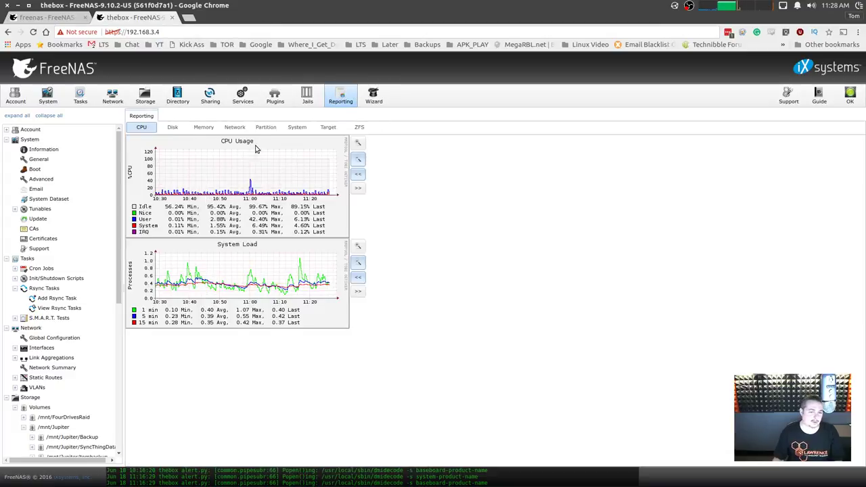
{"action": "left_click", "coordinate": [265, 127]}
{"action": "left_click", "coordinate": [297, 127]}
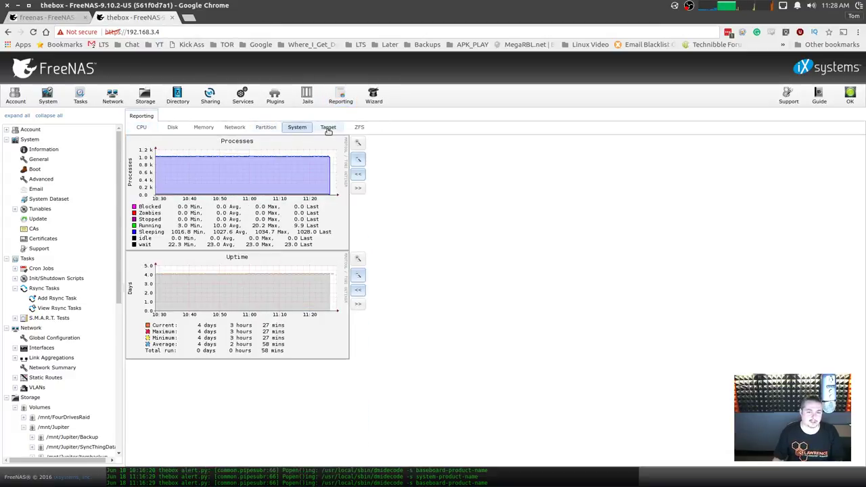
{"action": "left_click", "coordinate": [359, 129]}
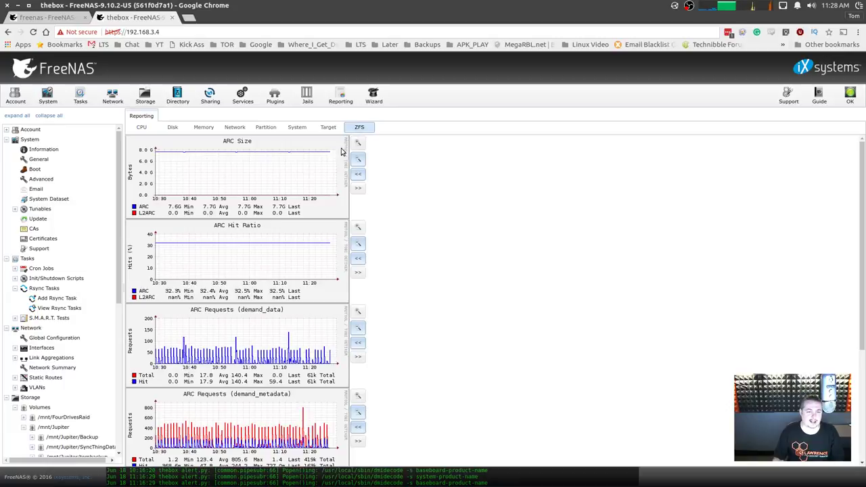
{"action": "scroll", "coordinate": [236, 201], "scroll_direction": "down", "scroll_amount": 4}
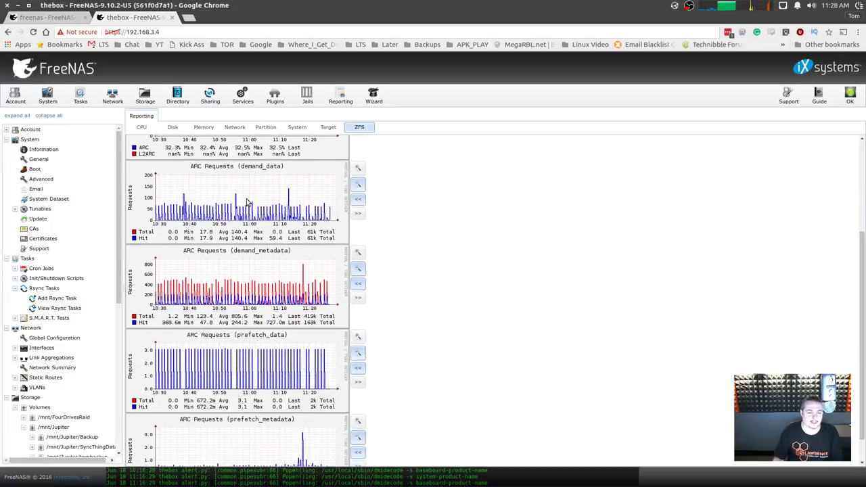
{"action": "scroll", "coordinate": [249, 202], "scroll_direction": "up", "scroll_amount": 4}
{"action": "scroll", "coordinate": [284, 250], "scroll_direction": "down", "scroll_amount": 2}
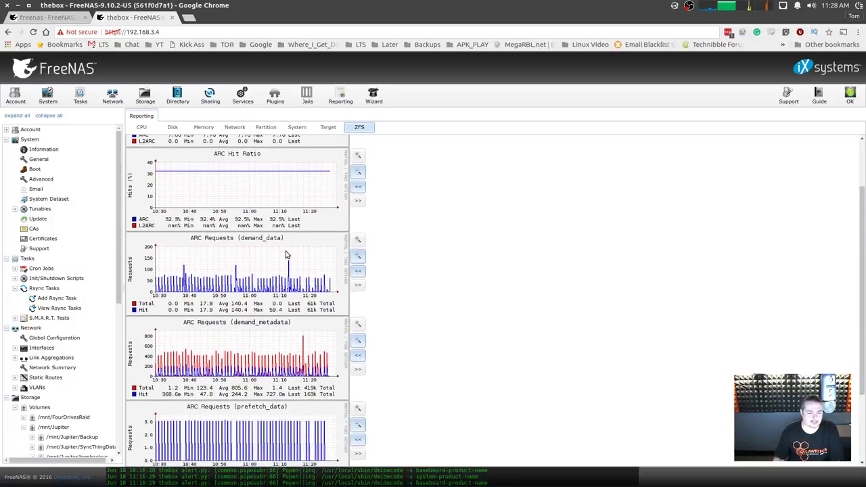
{"action": "scroll", "coordinate": [285, 254], "scroll_direction": "down", "scroll_amount": 5}
{"action": "scroll", "coordinate": [285, 255], "scroll_direction": "up", "scroll_amount": 7}
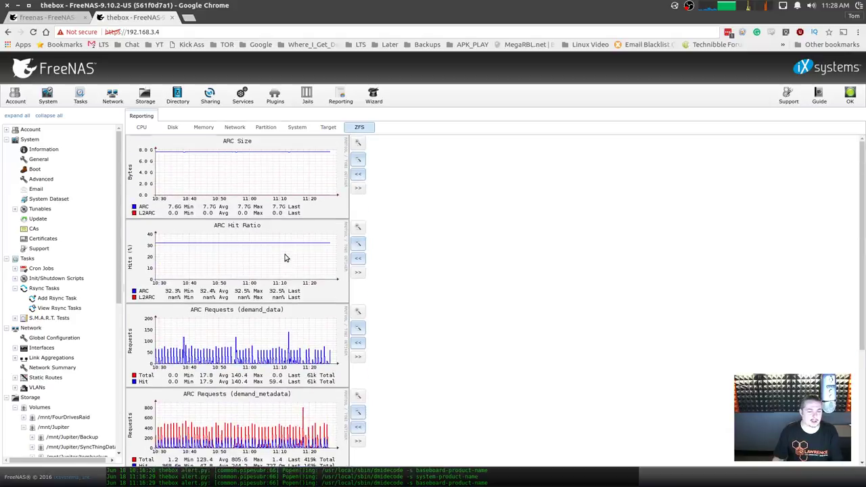
Zoom the ARC Size graph out to weeks and the Processes graph to a year, then view CPU graphs.
{"action": "left_click", "coordinate": [360, 160]}
{"action": "left_click", "coordinate": [360, 159]}
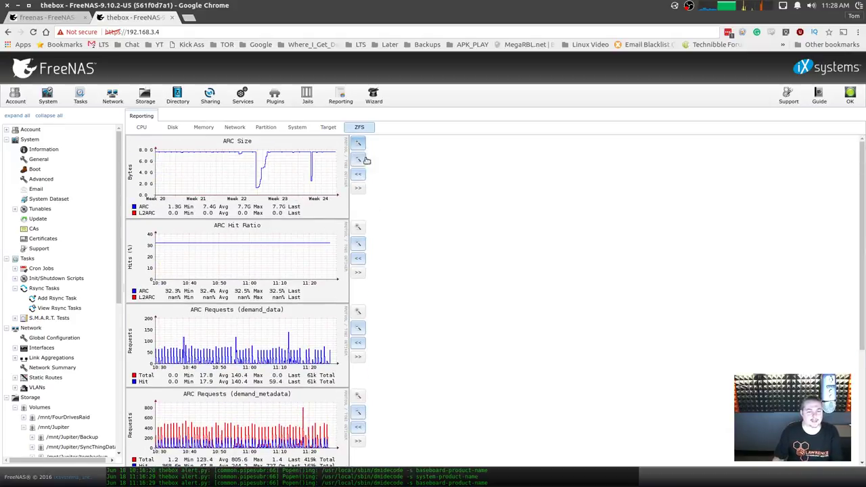
{"action": "scroll", "coordinate": [281, 244], "scroll_direction": "down", "scroll_amount": 5}
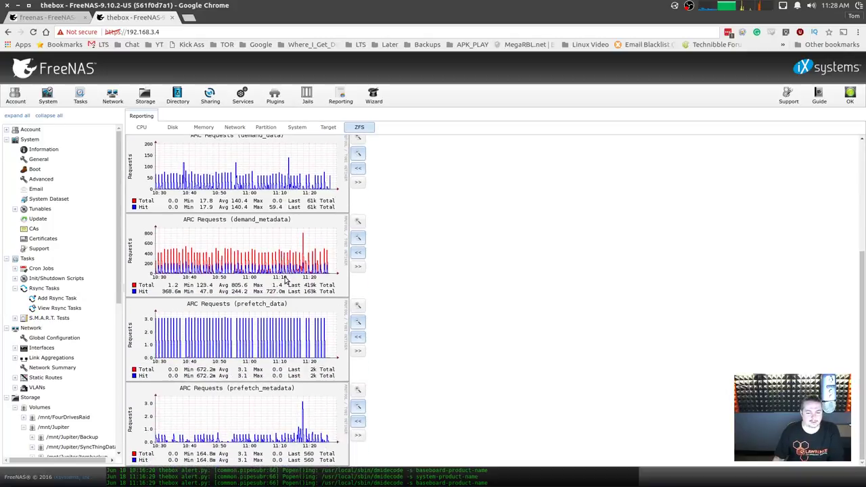
{"action": "scroll", "coordinate": [286, 280], "scroll_direction": "up", "scroll_amount": 5}
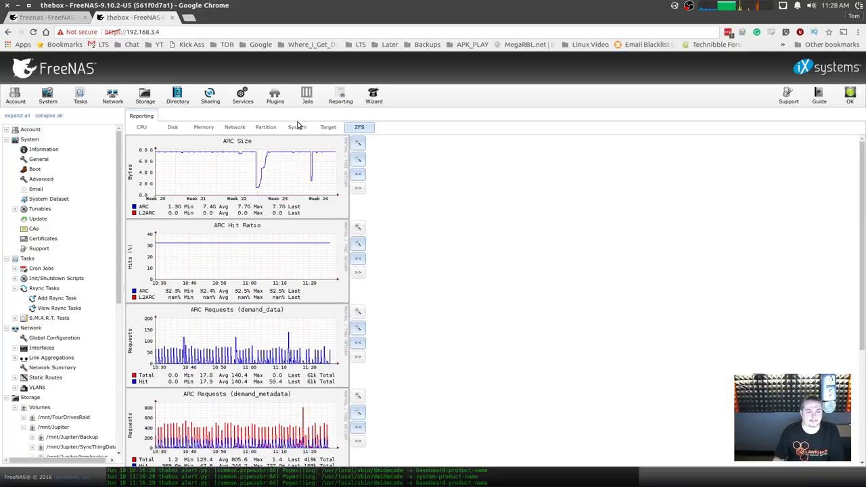
{"action": "left_click", "coordinate": [297, 129]}
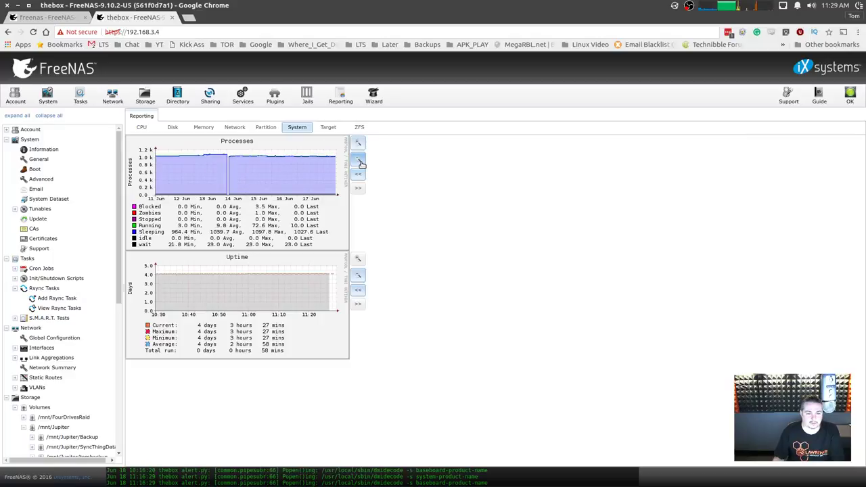
{"action": "left_click", "coordinate": [359, 161]}
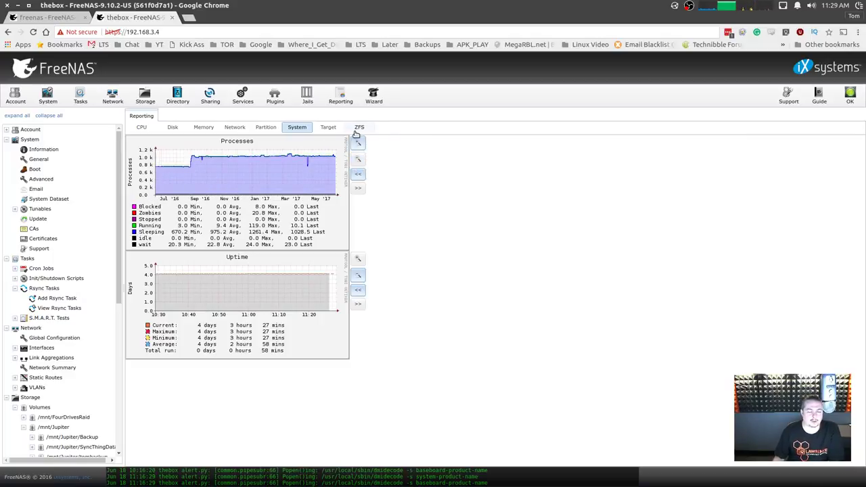
{"action": "left_click", "coordinate": [140, 130]}
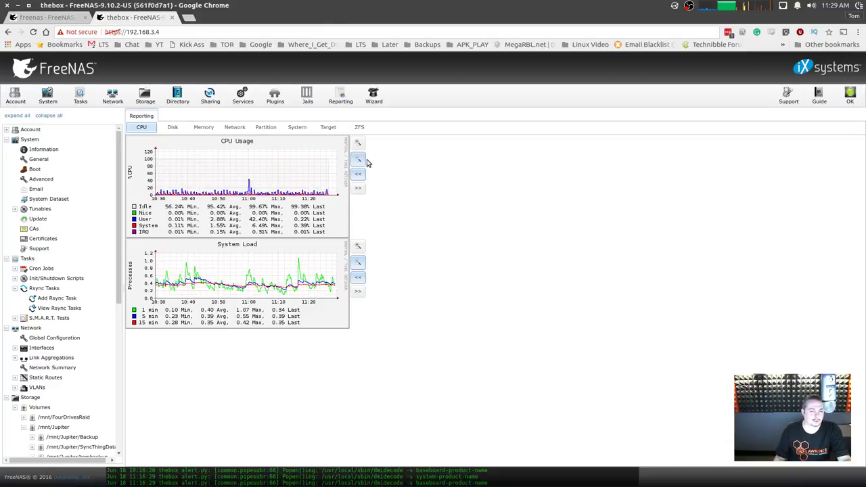
{"action": "left_click", "coordinate": [52, 109]}
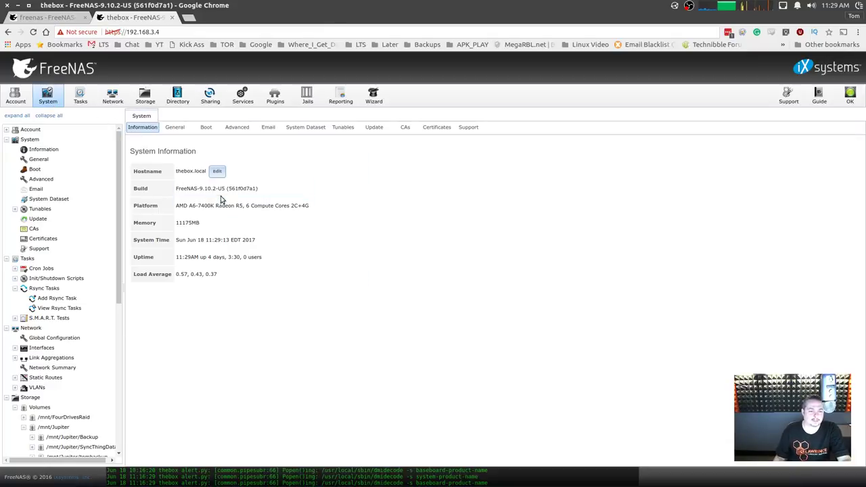
{"action": "triple_click", "coordinate": [219, 206]}
{"action": "left_click_drag", "start_coordinate": [178, 205], "coordinate": [239, 206]}
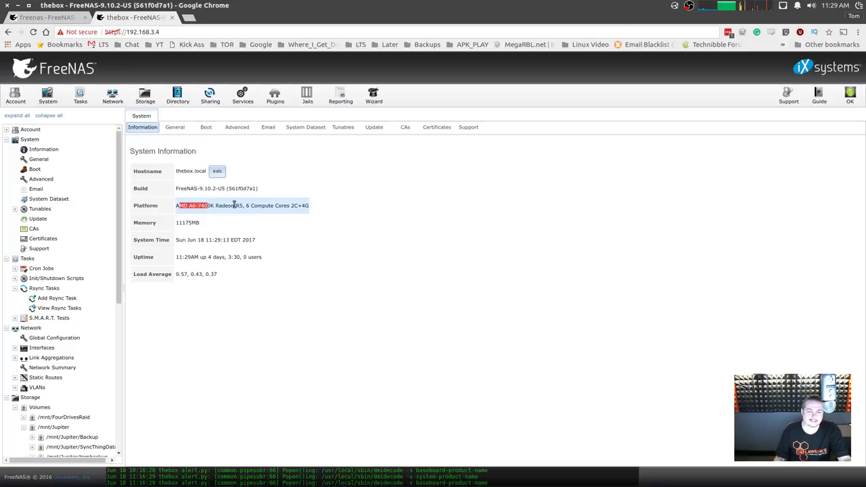
{"action": "left_click", "coordinate": [295, 219]}
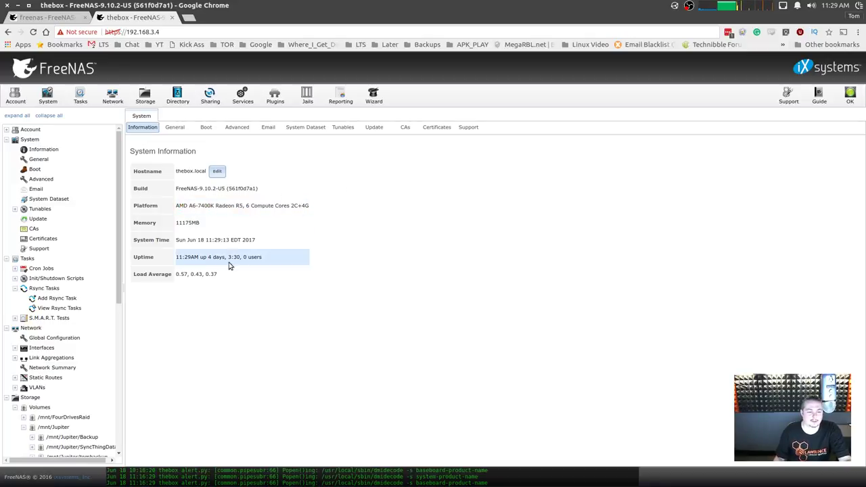
{"action": "left_click_drag", "start_coordinate": [177, 274], "coordinate": [228, 280]}
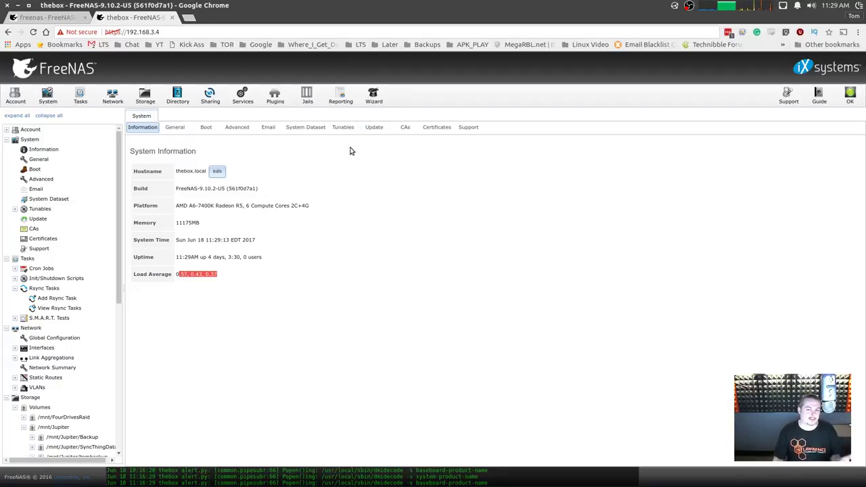
{"action": "left_click", "coordinate": [340, 99]}
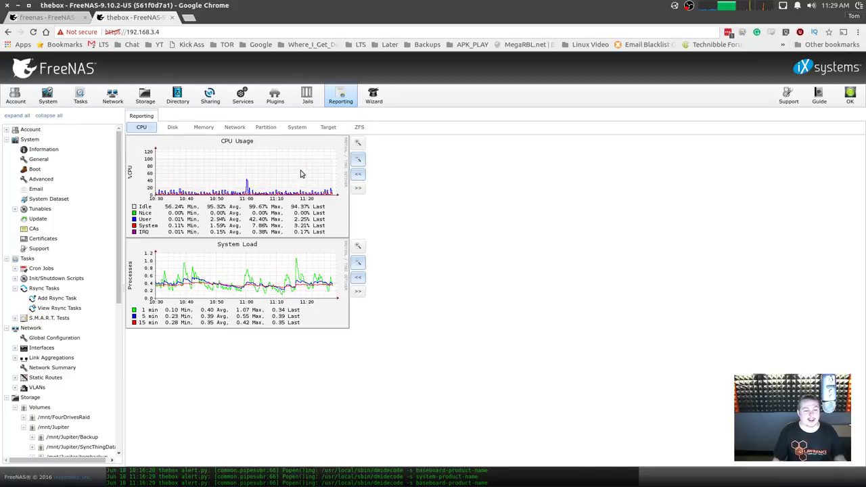
View Network traffic graphs for epair0a, bridge0, re0 and re1, then switch to the FreeNAS 11 browser tab.
{"action": "left_click", "coordinate": [235, 128]}
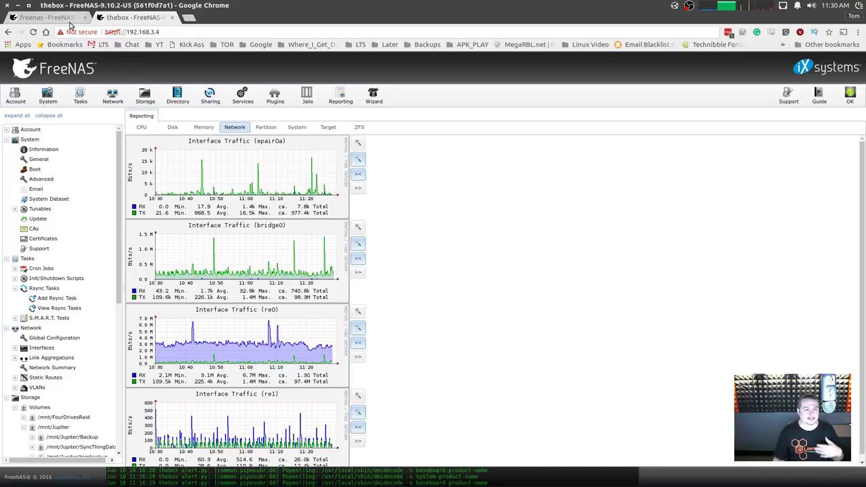
{"action": "key", "text": "ctrl+Tab"}
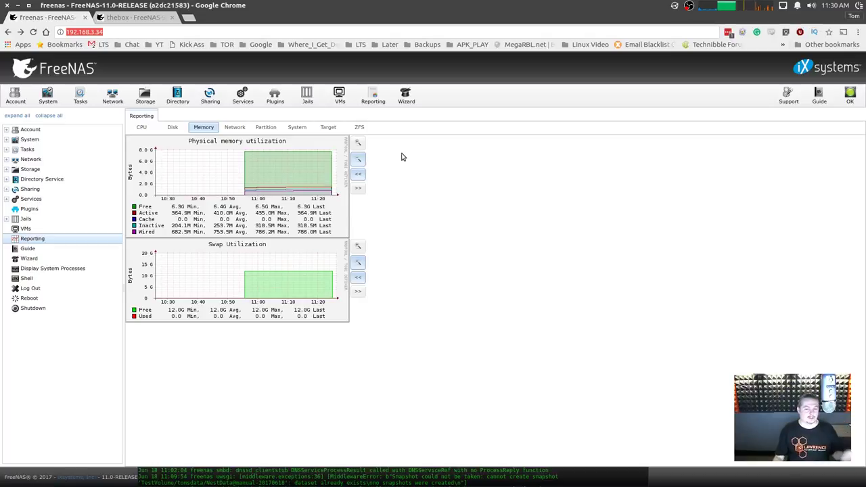
Pass through the Account groups list to Storage Volumes and select the Second_Data_Set, NestData and TestVolume rows.
{"action": "left_click", "coordinate": [15, 95]}
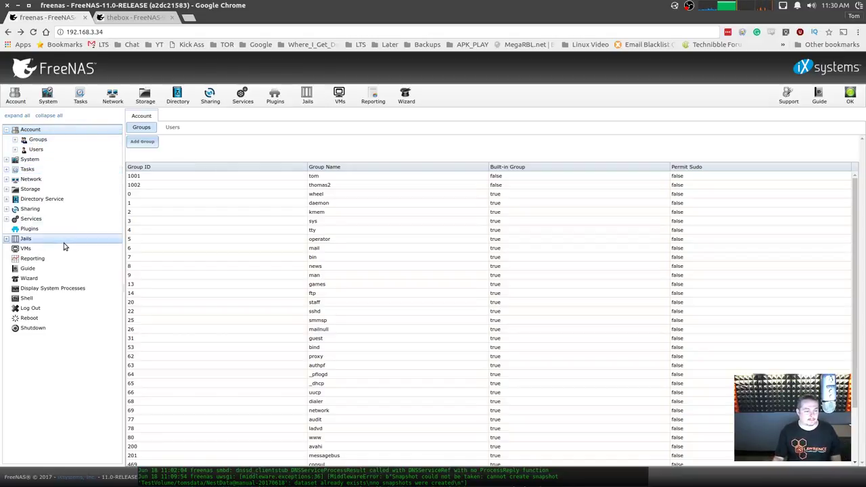
{"action": "left_click", "coordinate": [145, 97]}
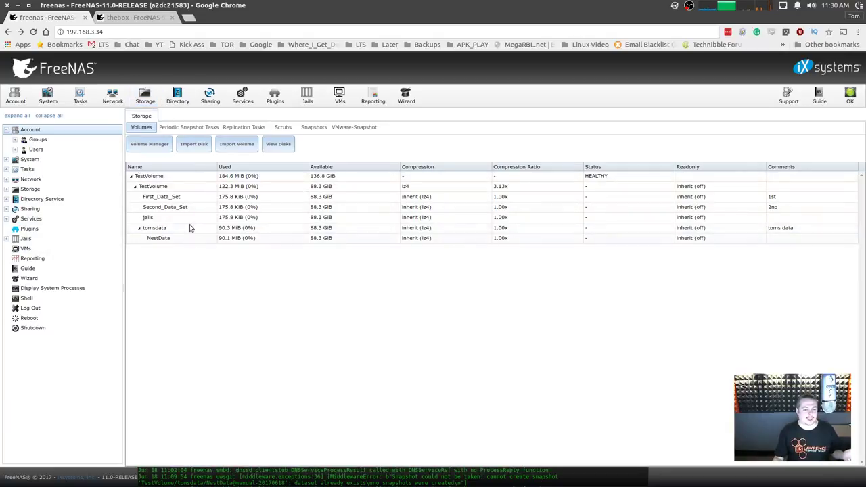
{"action": "left_click", "coordinate": [190, 207]}
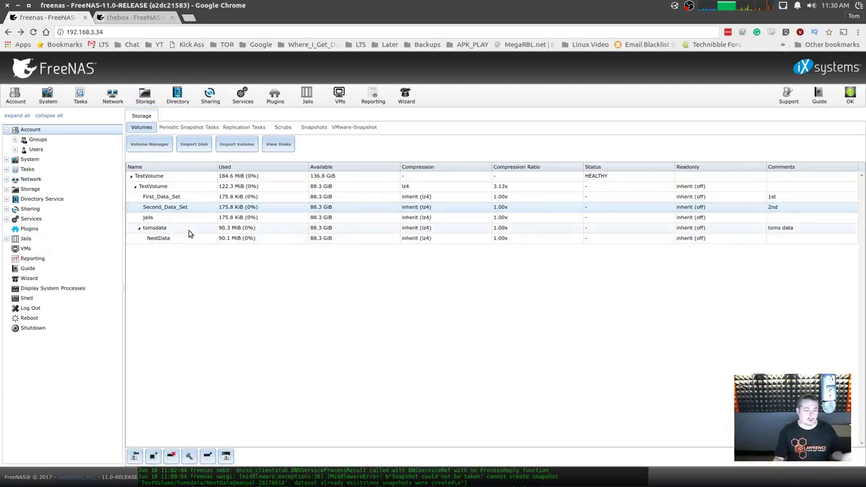
{"action": "left_click", "coordinate": [187, 238]}
{"action": "left_click", "coordinate": [169, 186]}
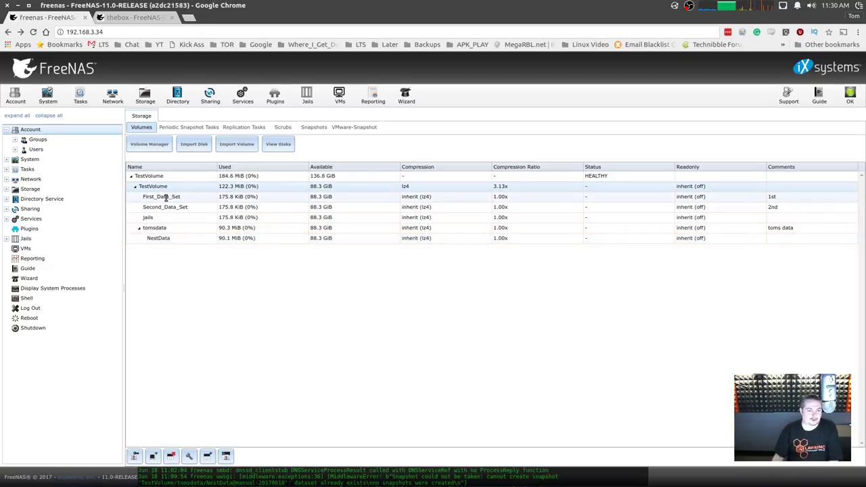
{"action": "left_click", "coordinate": [186, 239]}
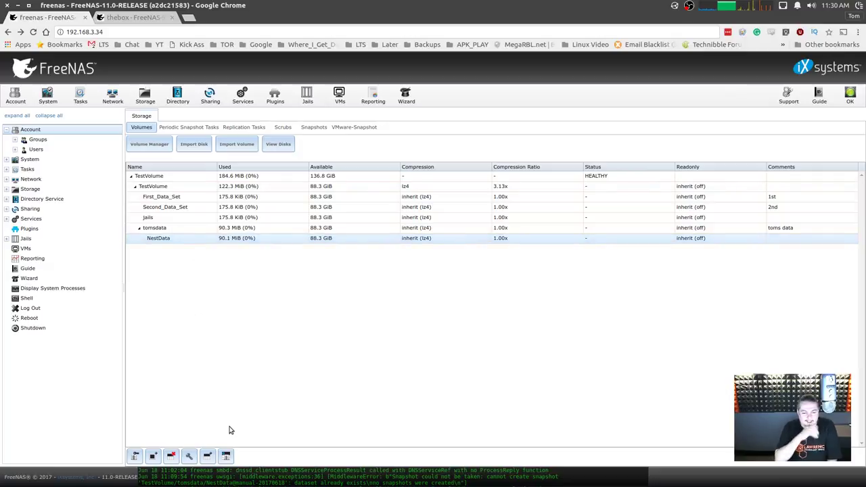